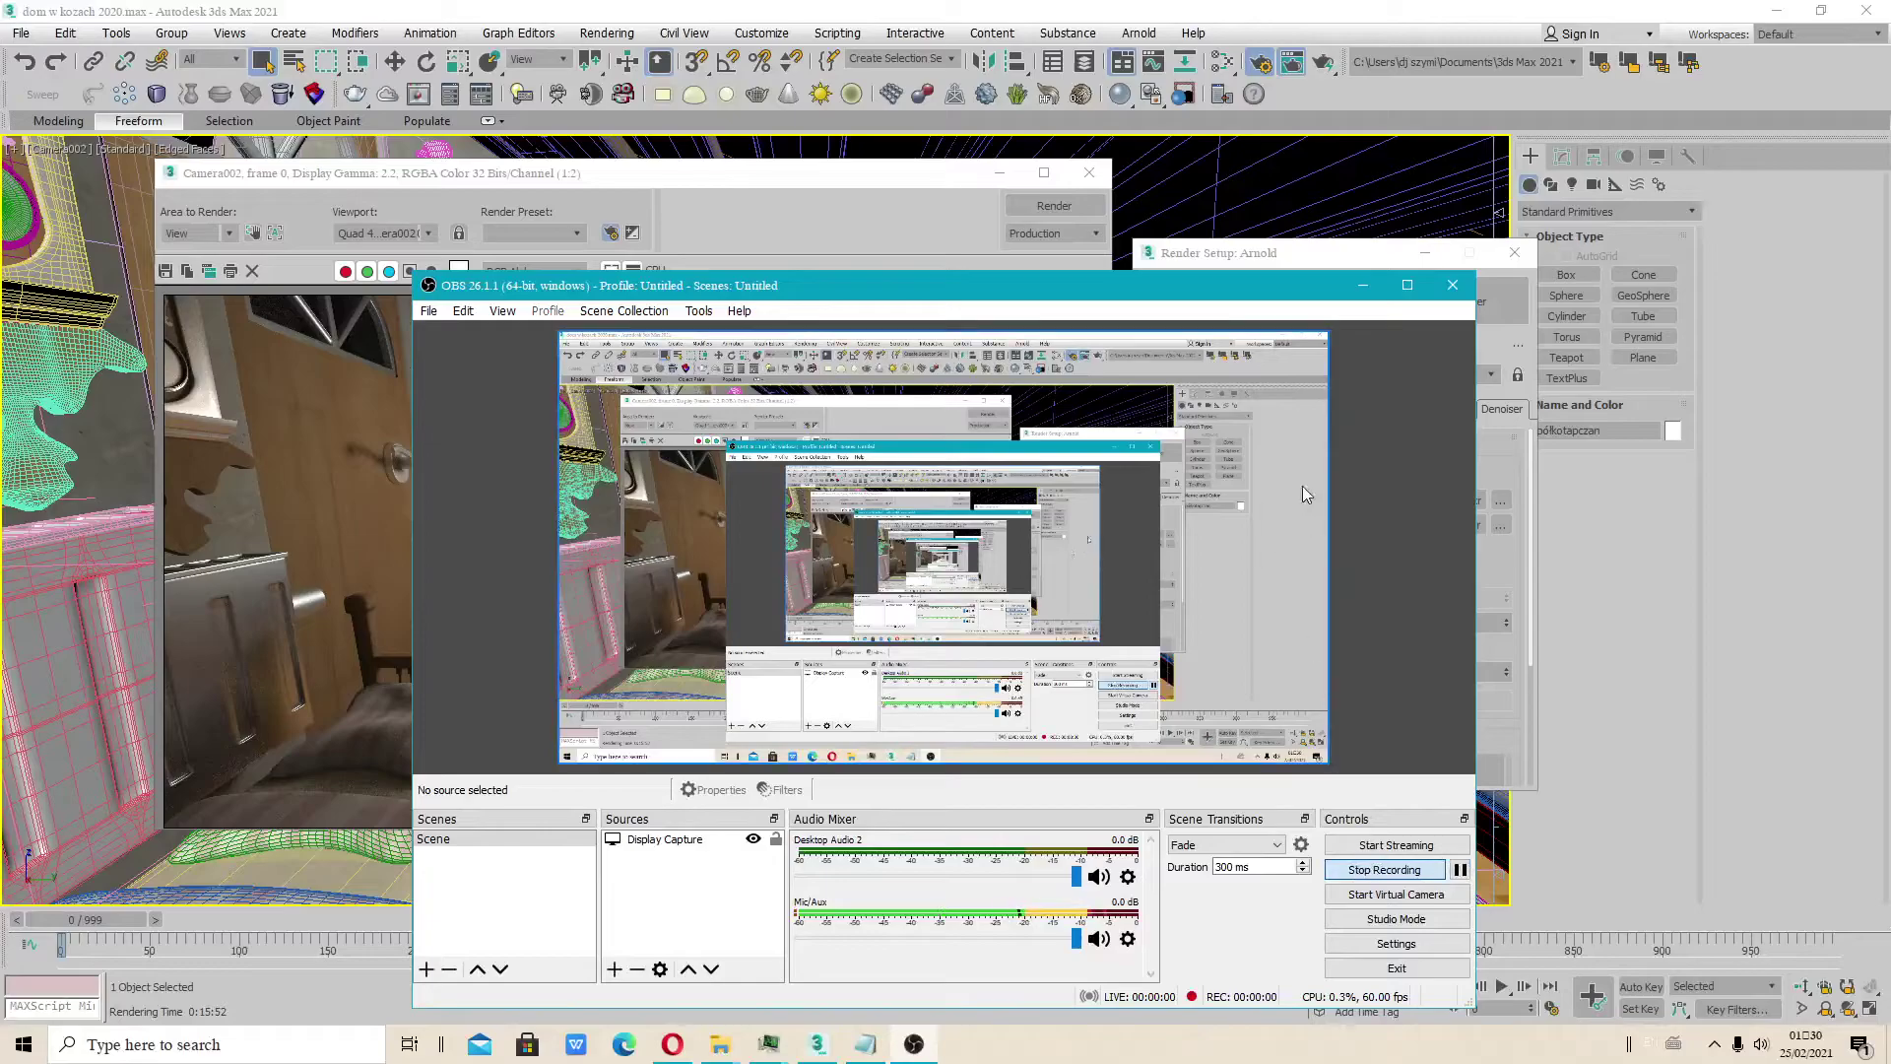
Minimize the OBS window and zoom in and out on the Camera002 attic render to inspect its detail
{"action": "left_click", "coordinate": [1362, 285]}
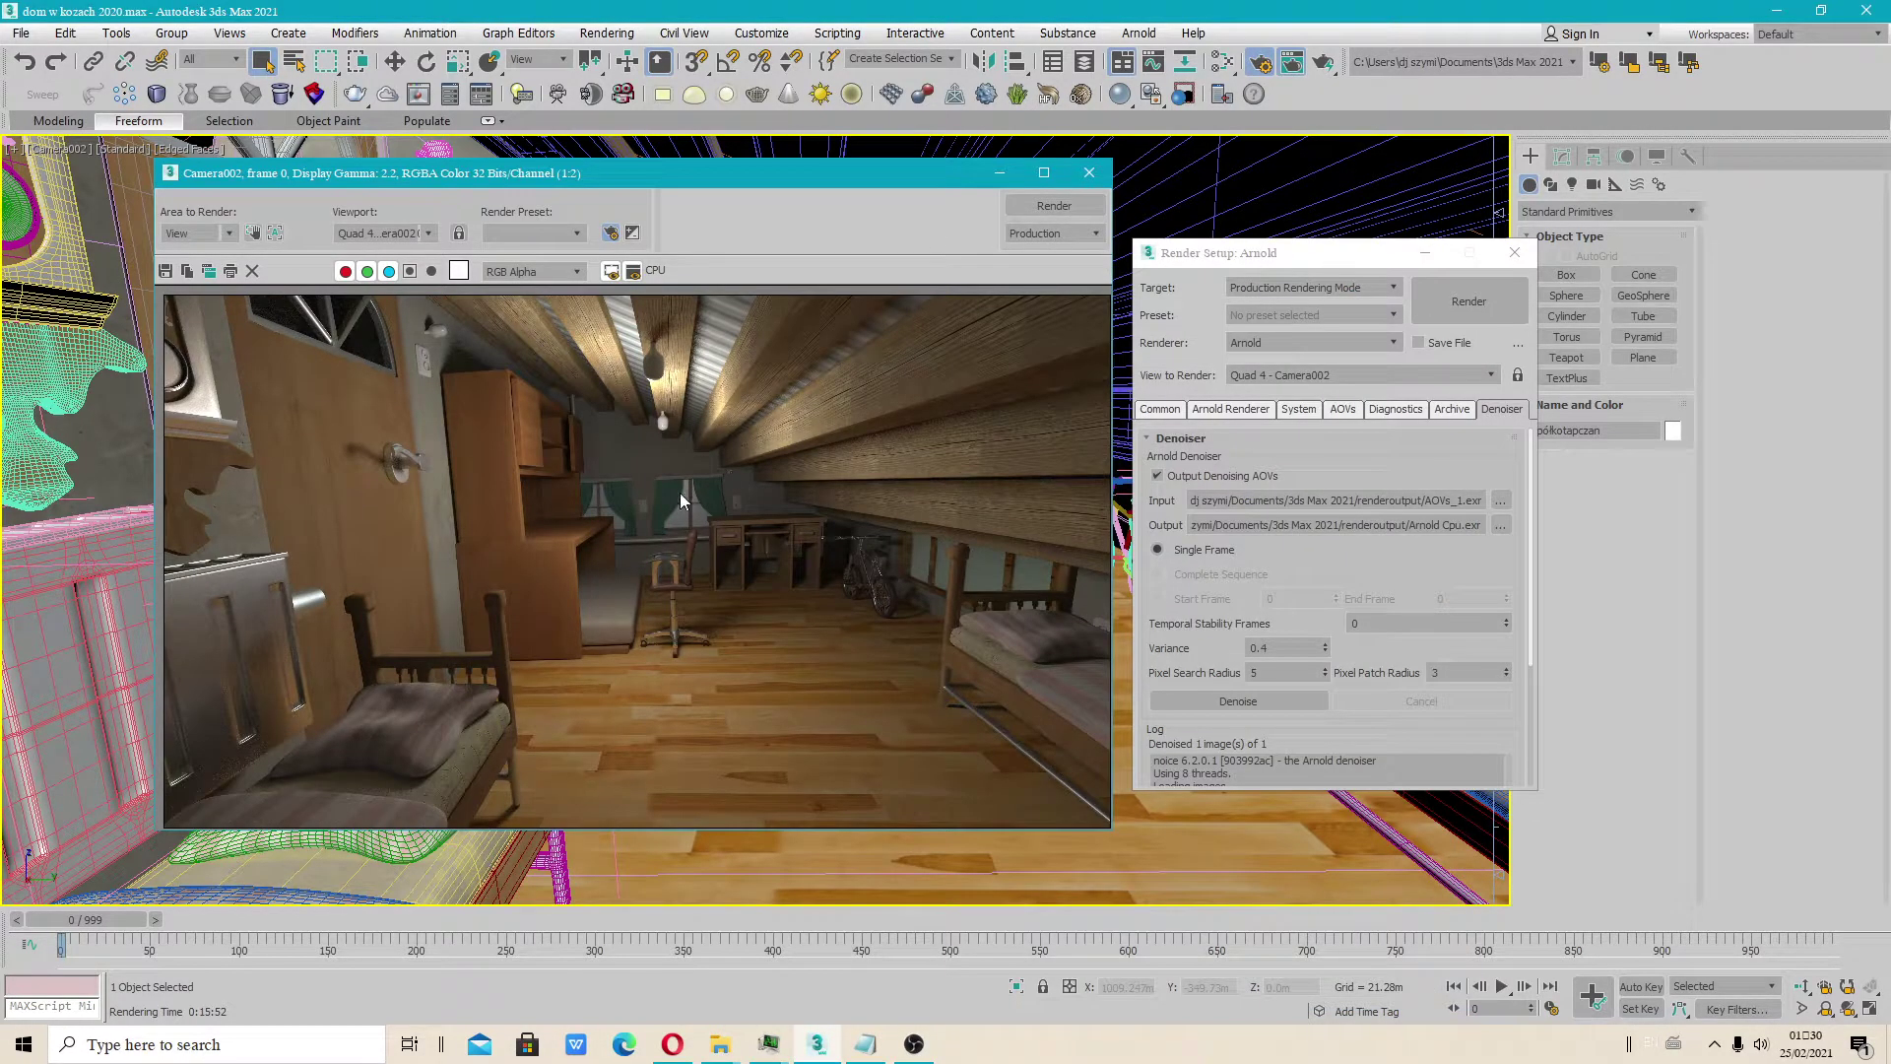
{"action": "left_click", "coordinate": [723, 532], "text": "ctrl"}
{"action": "left_click", "coordinate": [415, 569], "text": "ctrl"}
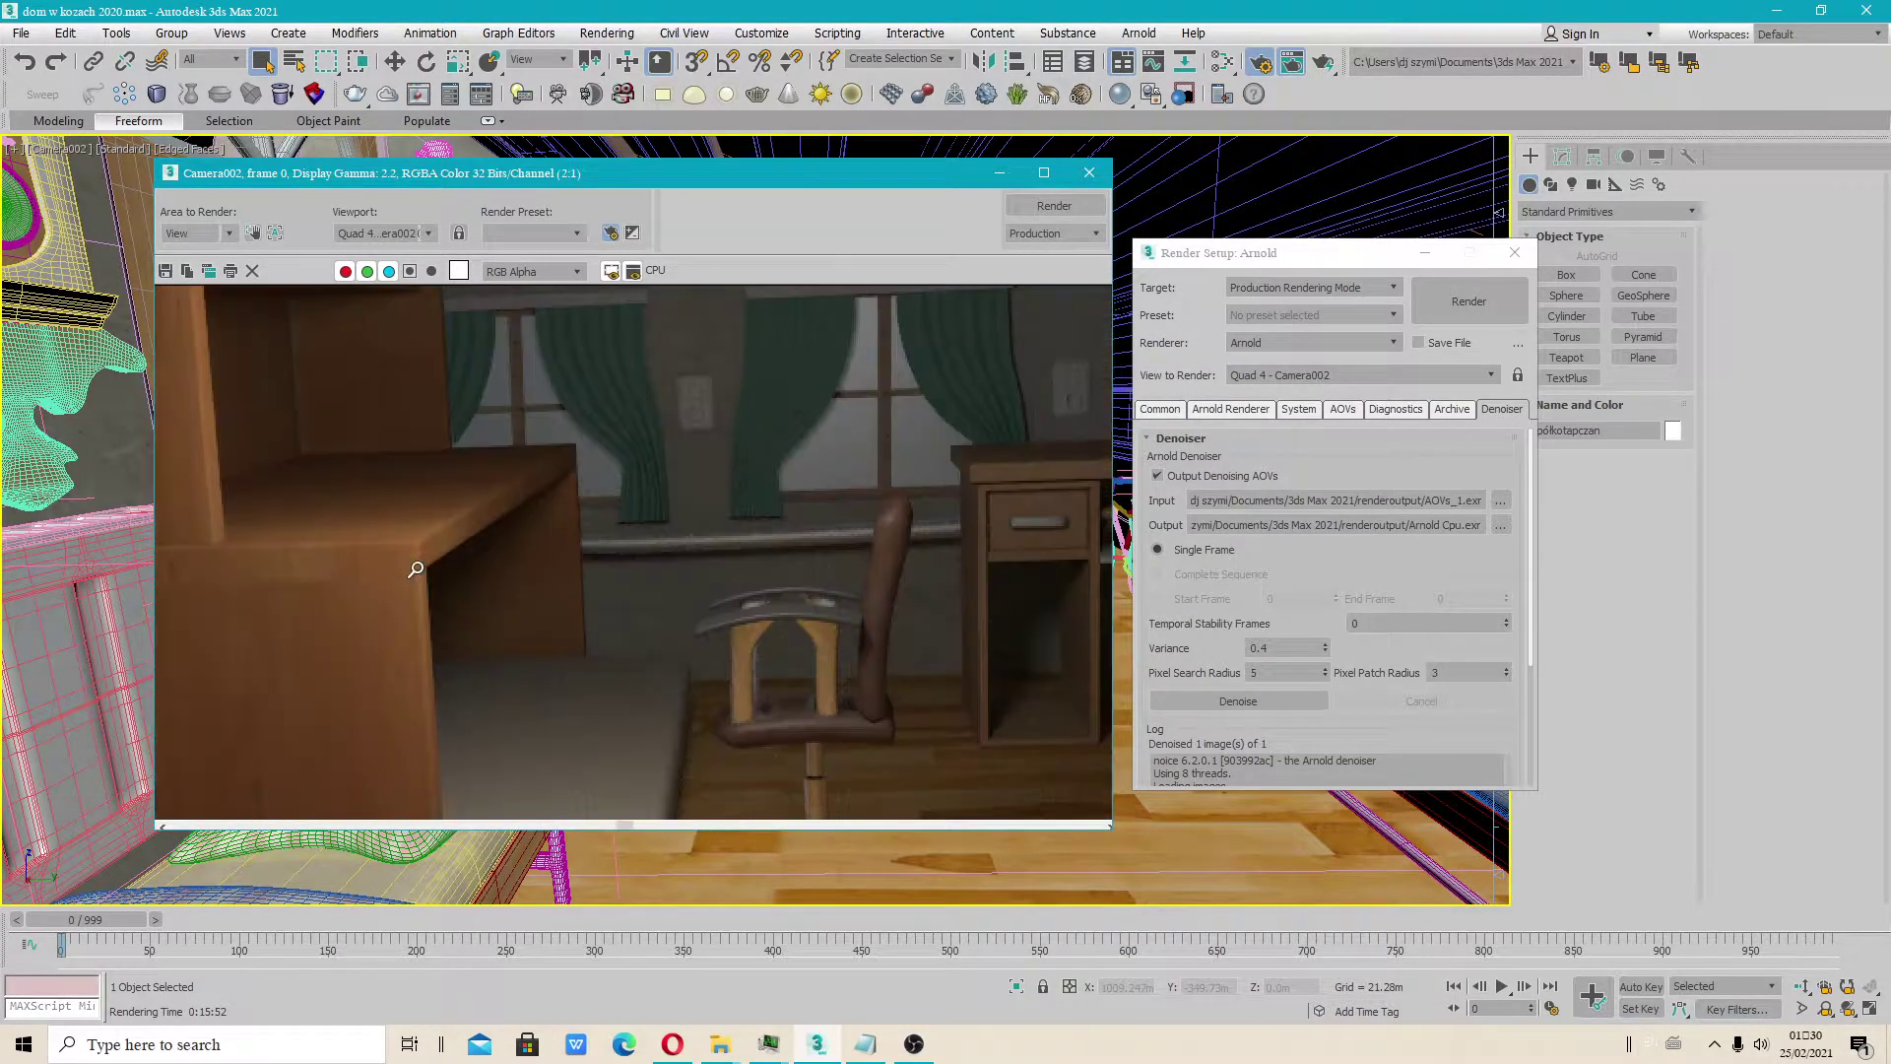
{"action": "left_click", "coordinate": [416, 570], "text": "ctrl"}
{"action": "right_click", "coordinate": [418, 562], "text": "ctrl"}
{"action": "right_click", "coordinate": [464, 562], "text": "ctrl"}
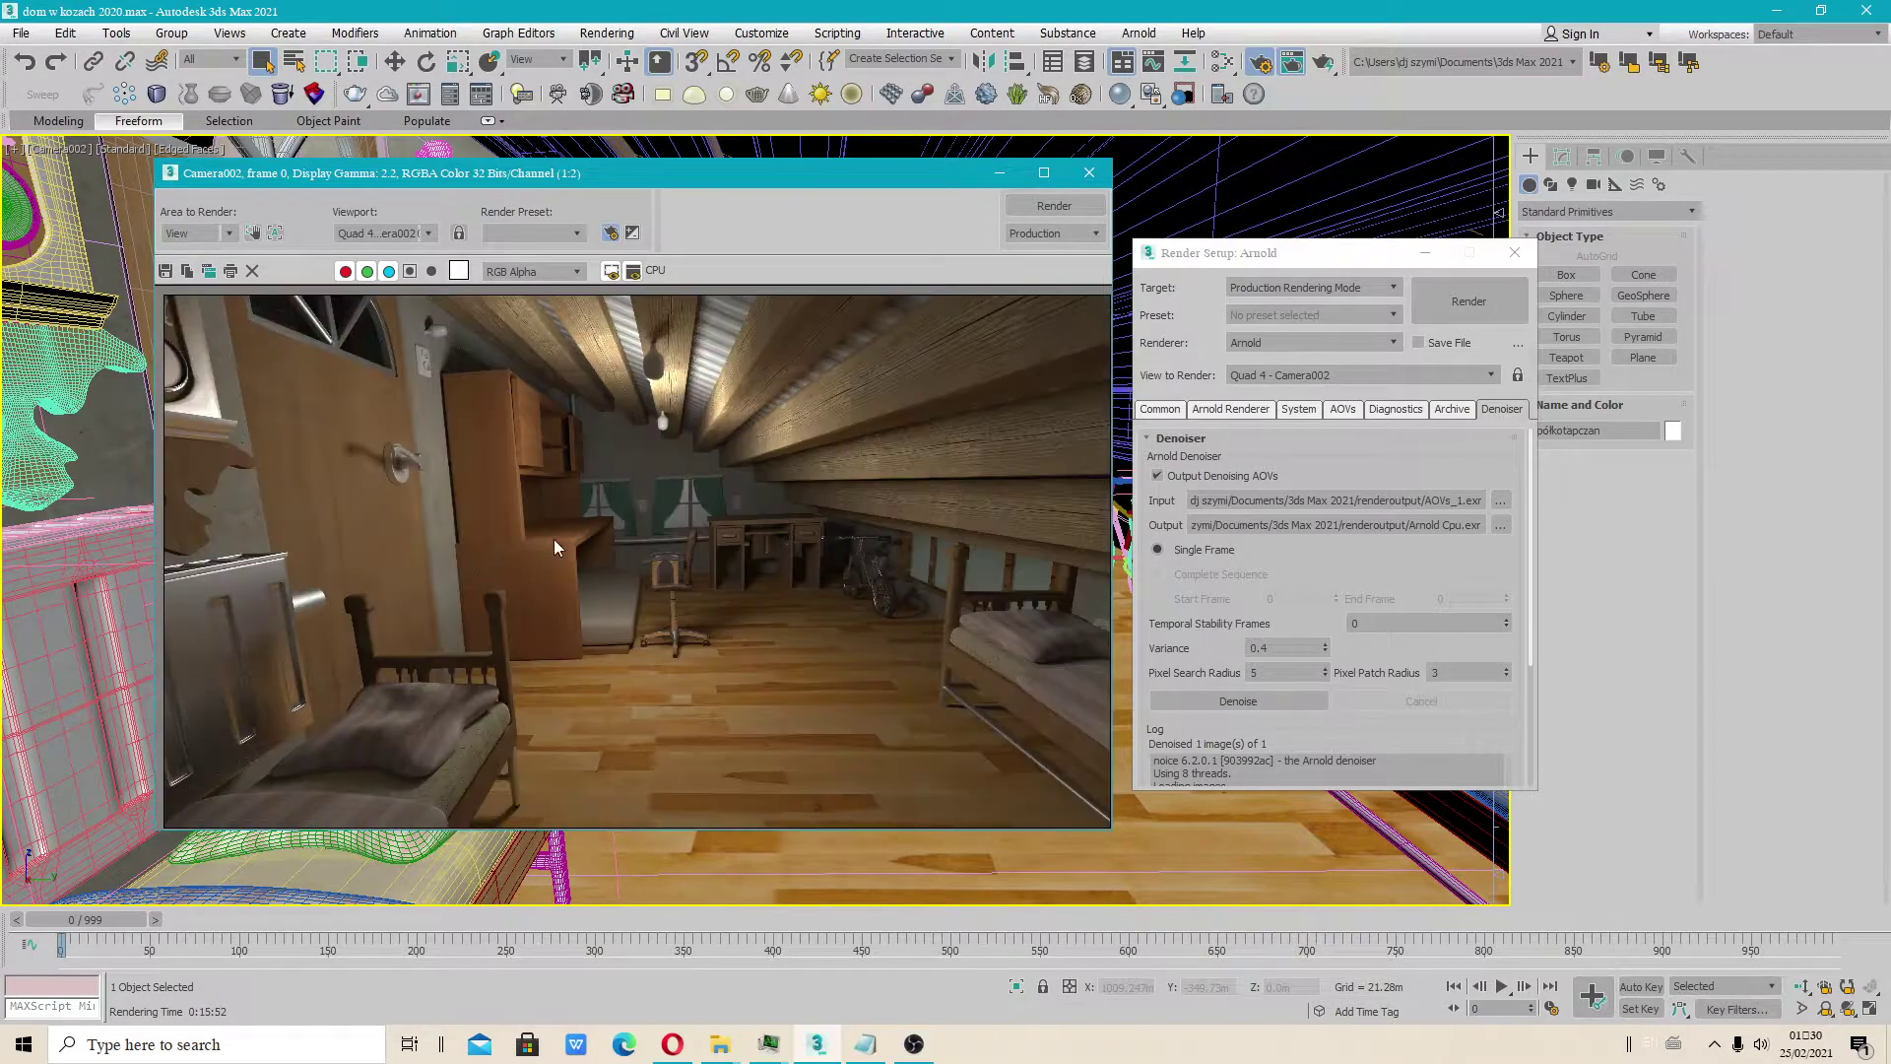
Maximize the Camera002 rendered frame, examine it at different zoom levels, and close the frame window
{"action": "left_click", "coordinate": [1043, 172]}
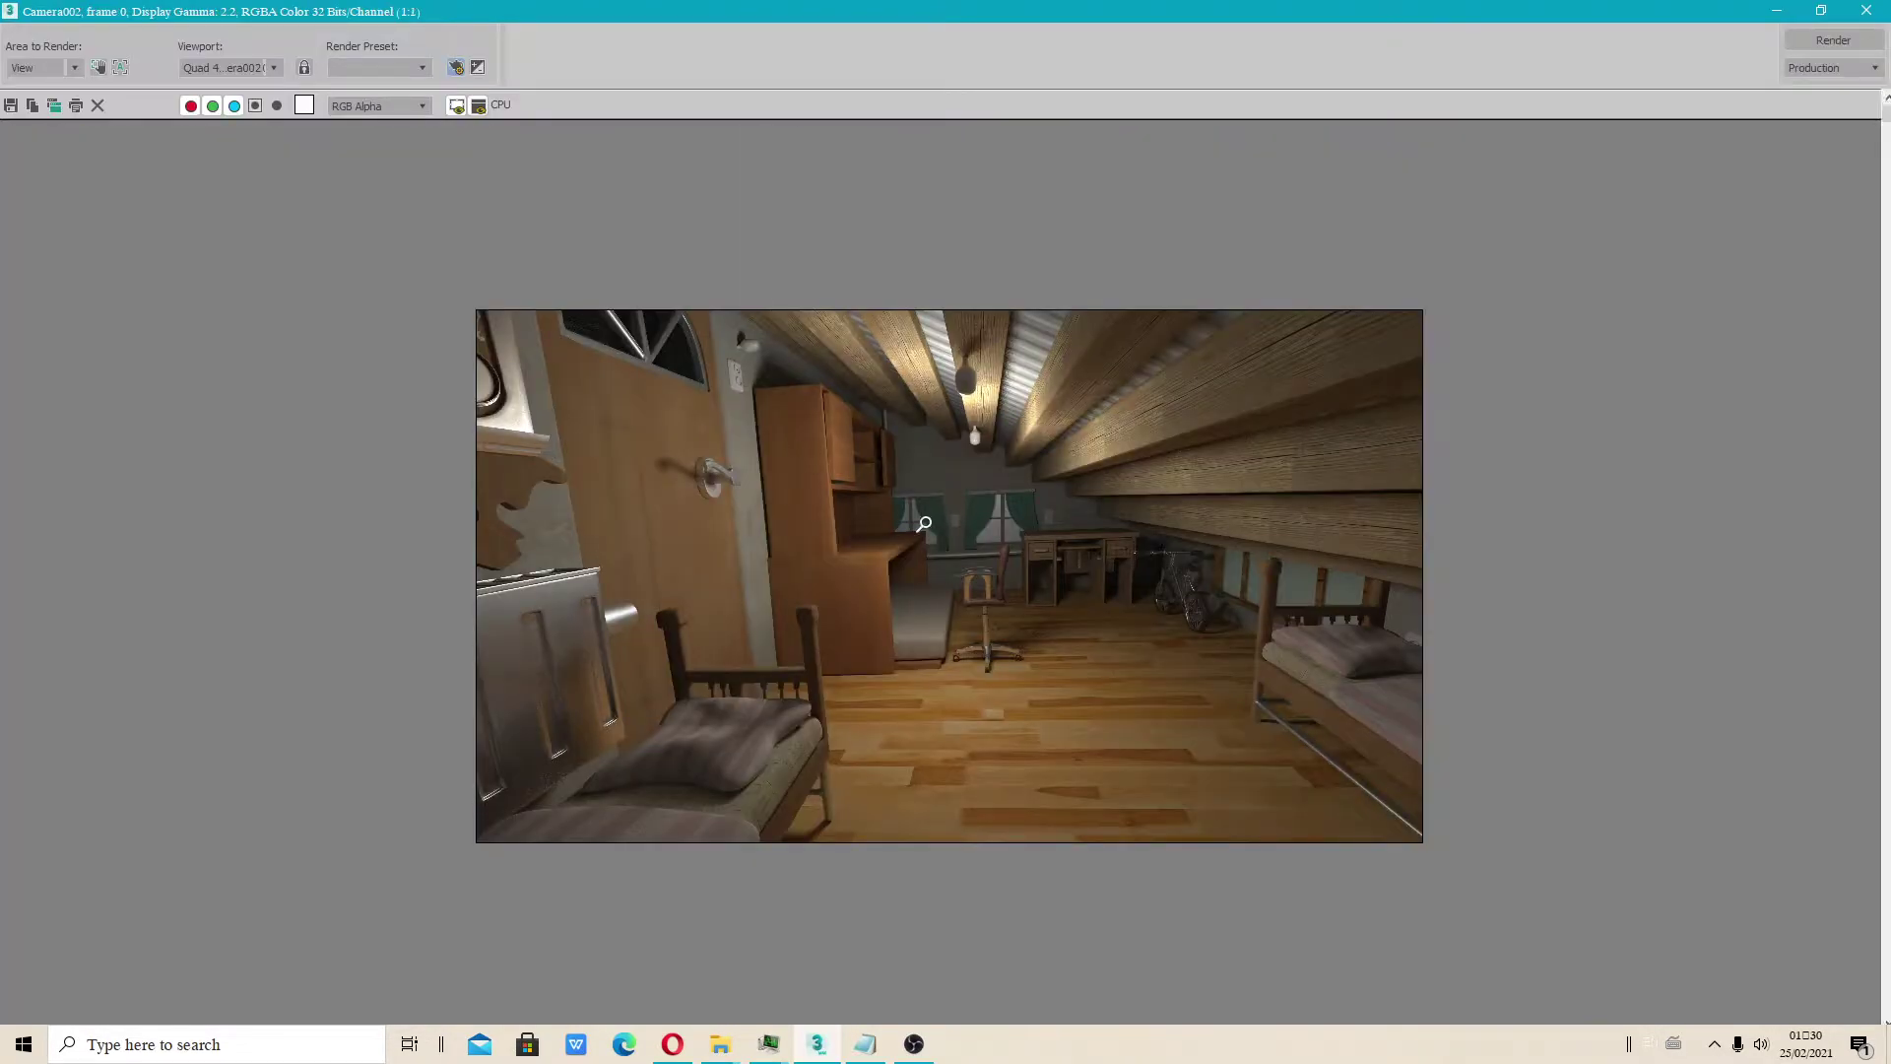
{"action": "left_click", "coordinate": [736, 481], "text": "ctrl"}
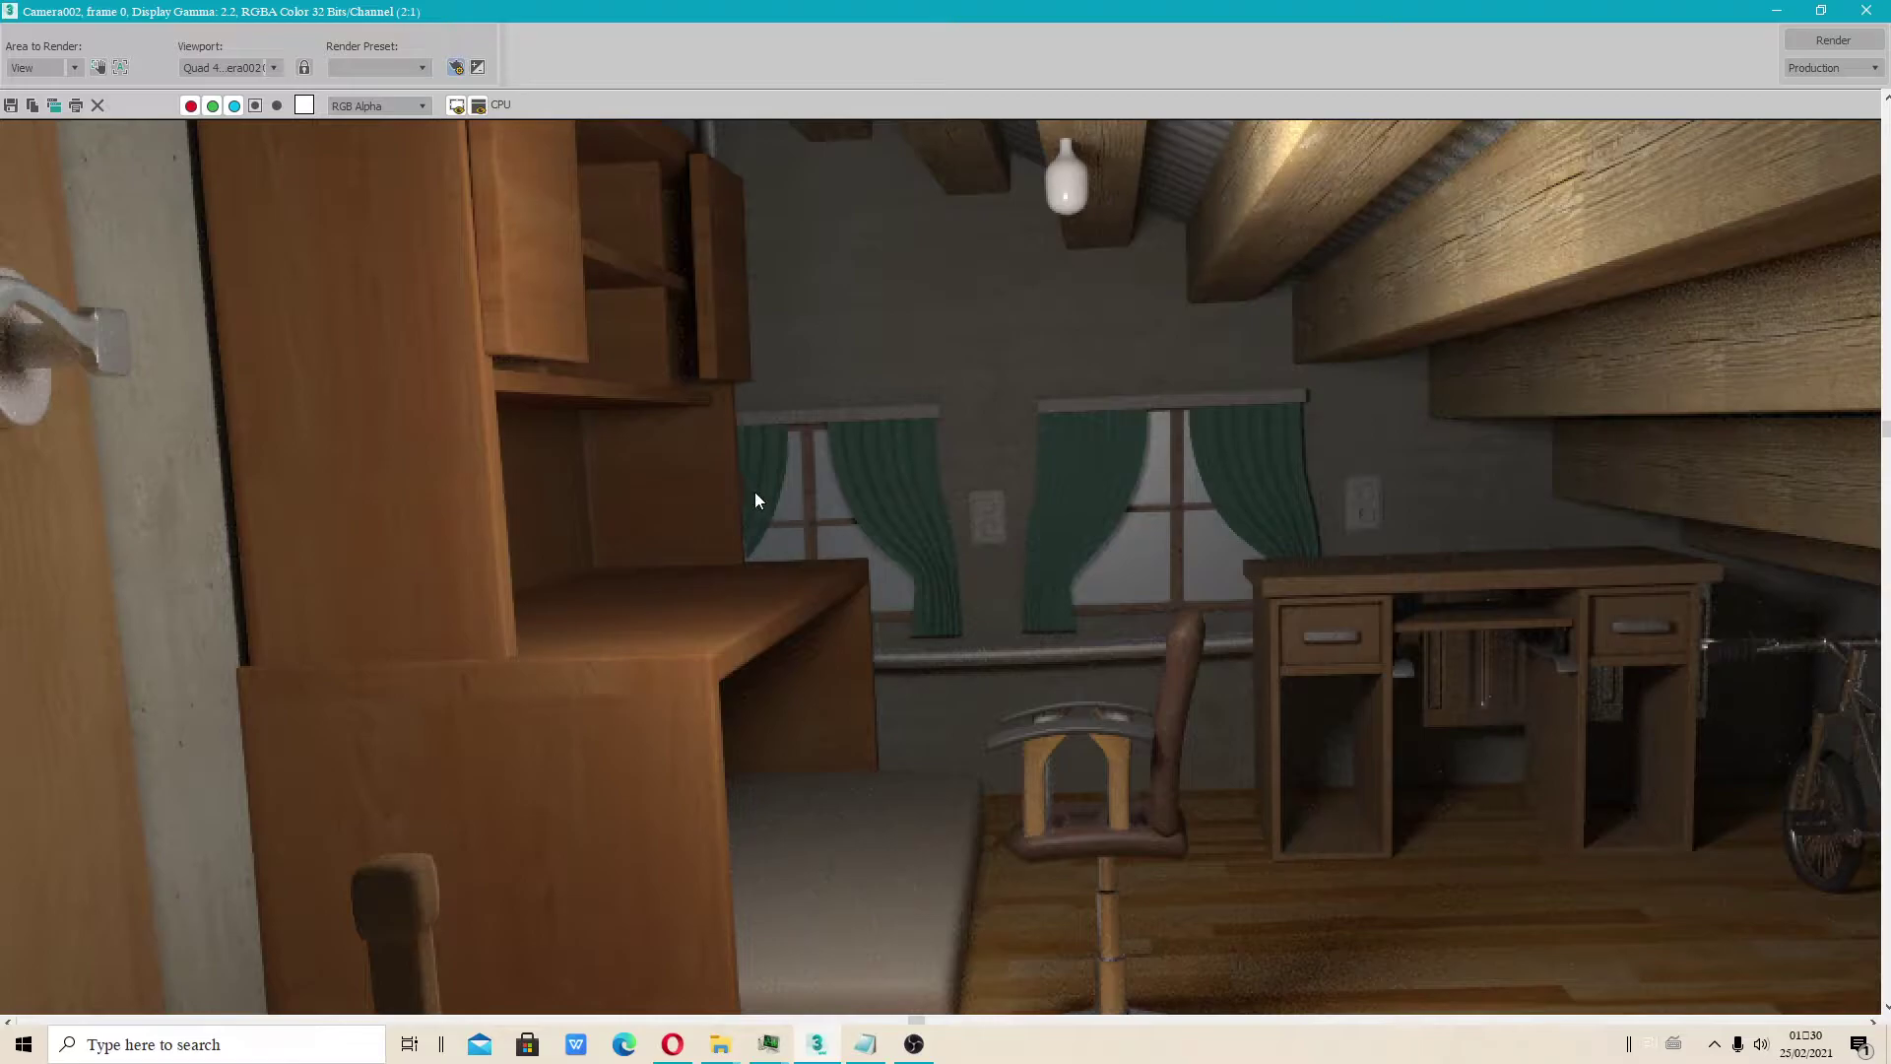
{"action": "right_click", "coordinate": [762, 498], "text": "ctrl"}
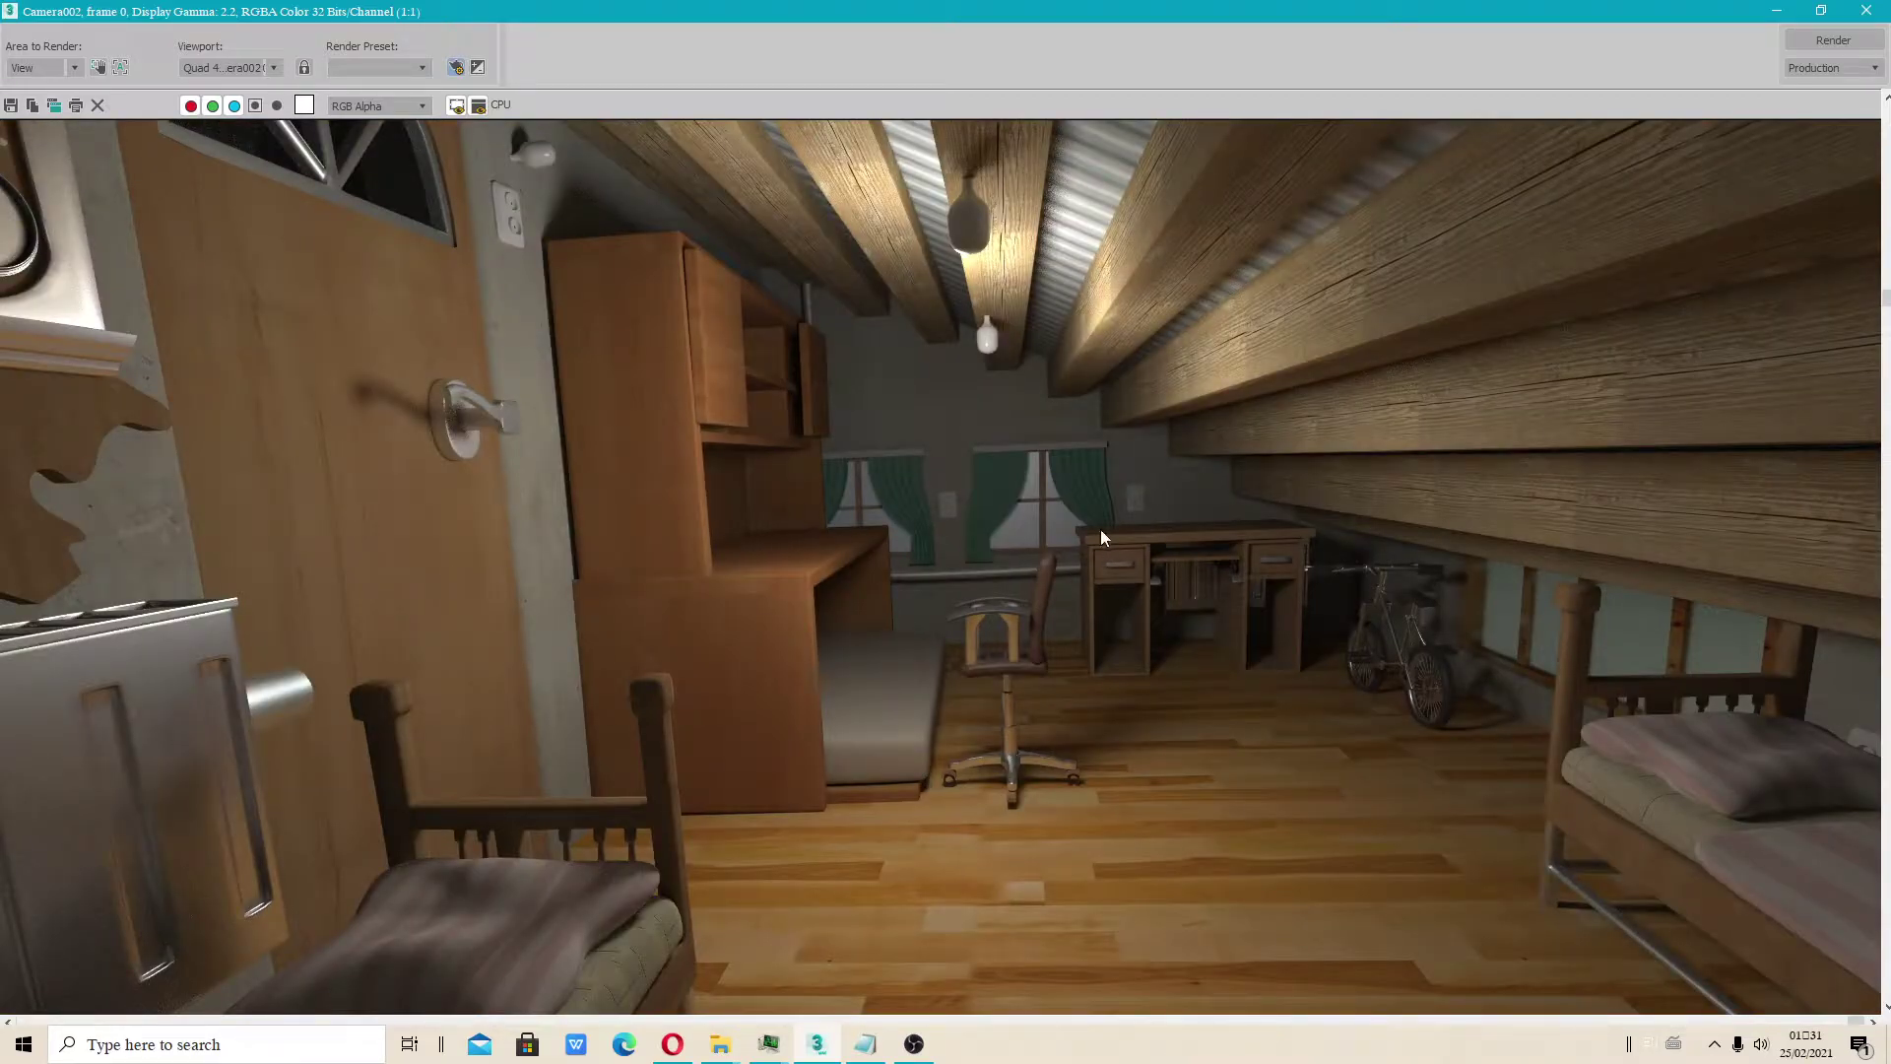
{"action": "right_click", "coordinate": [748, 469], "text": "ctrl"}
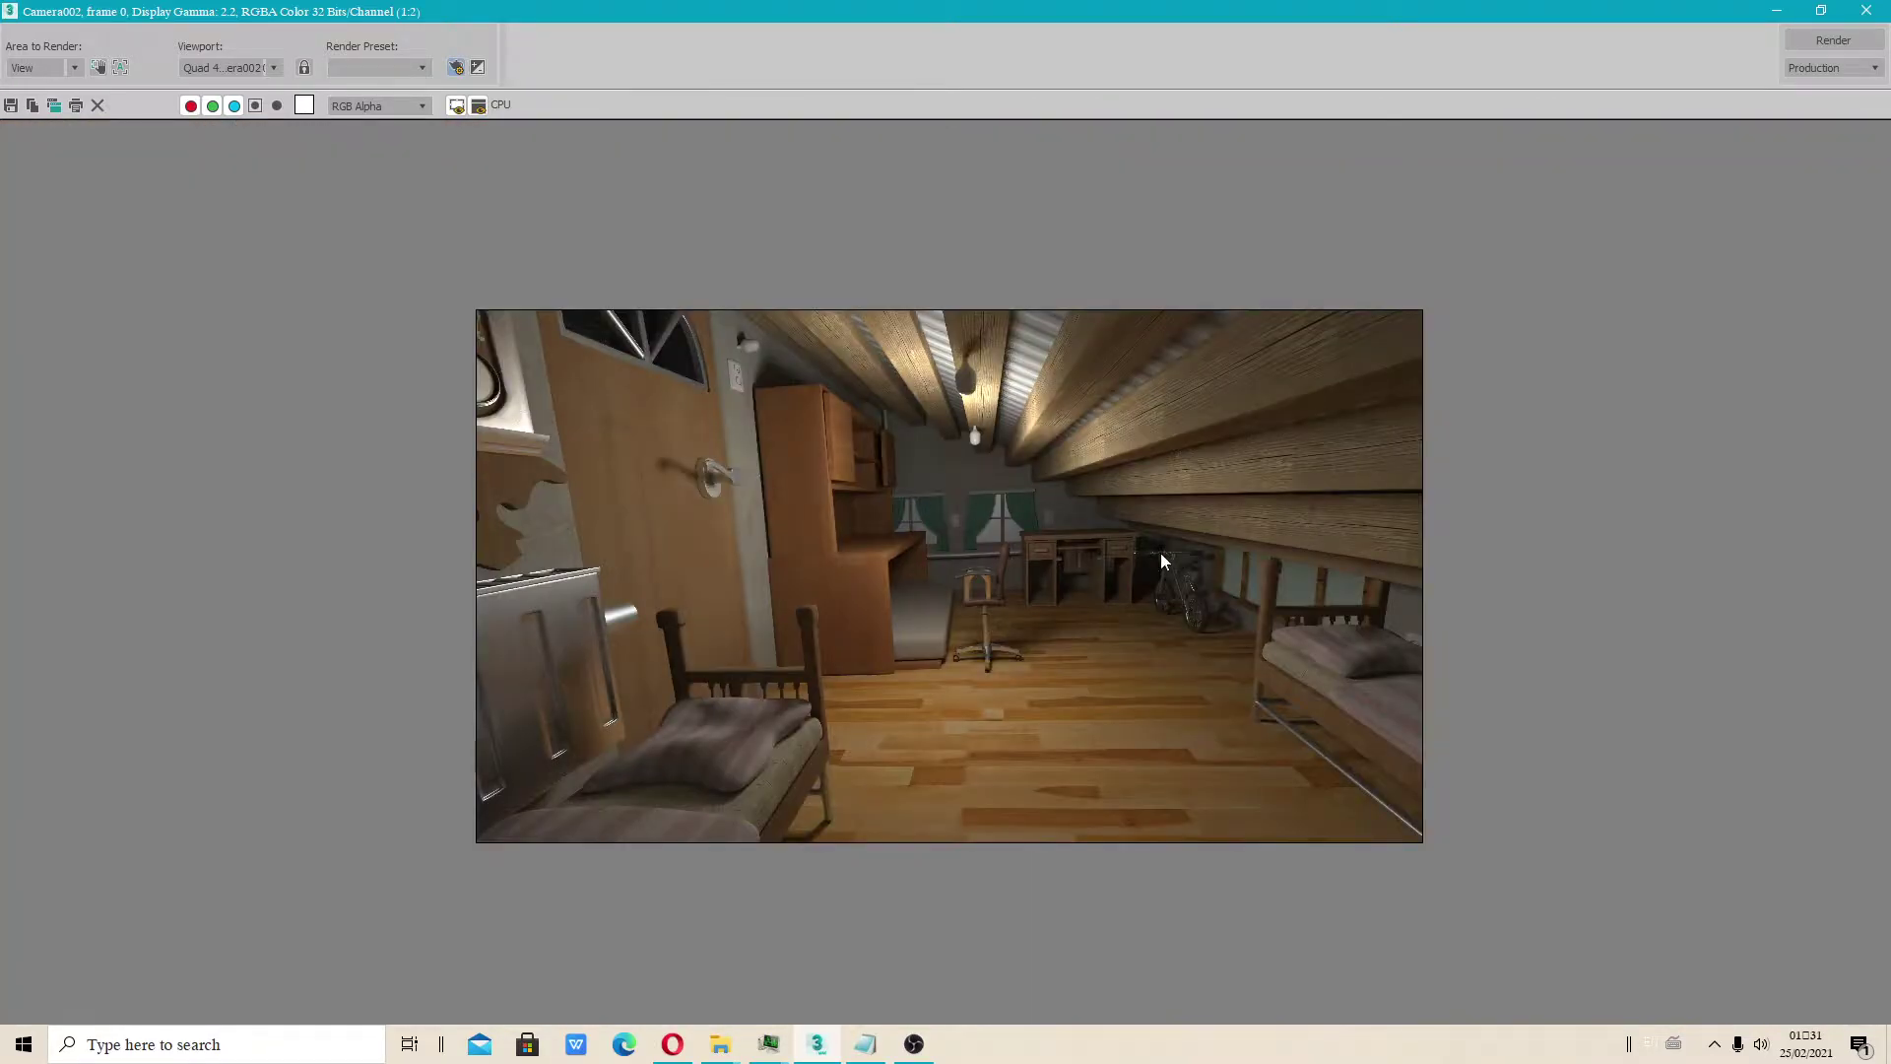
{"action": "left_click", "coordinate": [1104, 573], "text": "ctrl"}
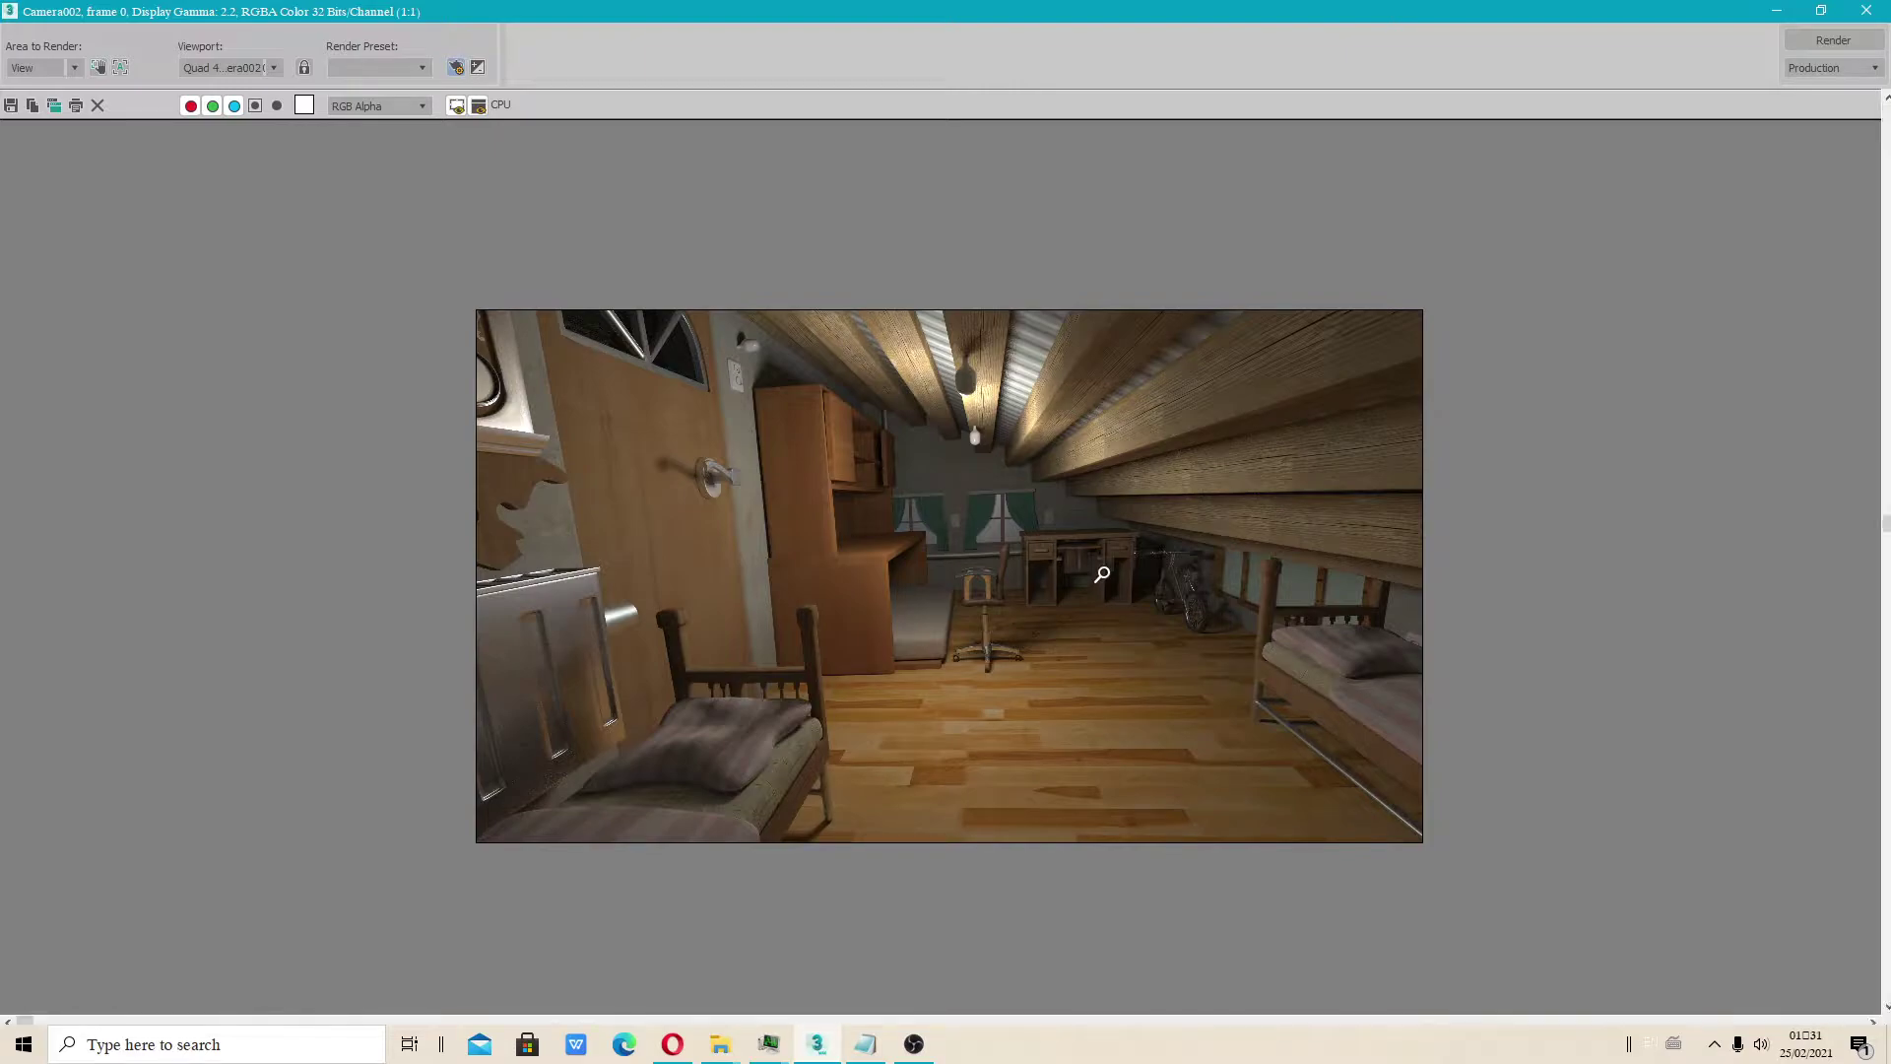
{"action": "left_click", "coordinate": [1102, 573], "text": "ctrl"}
{"action": "left_click", "coordinate": [1866, 10]}
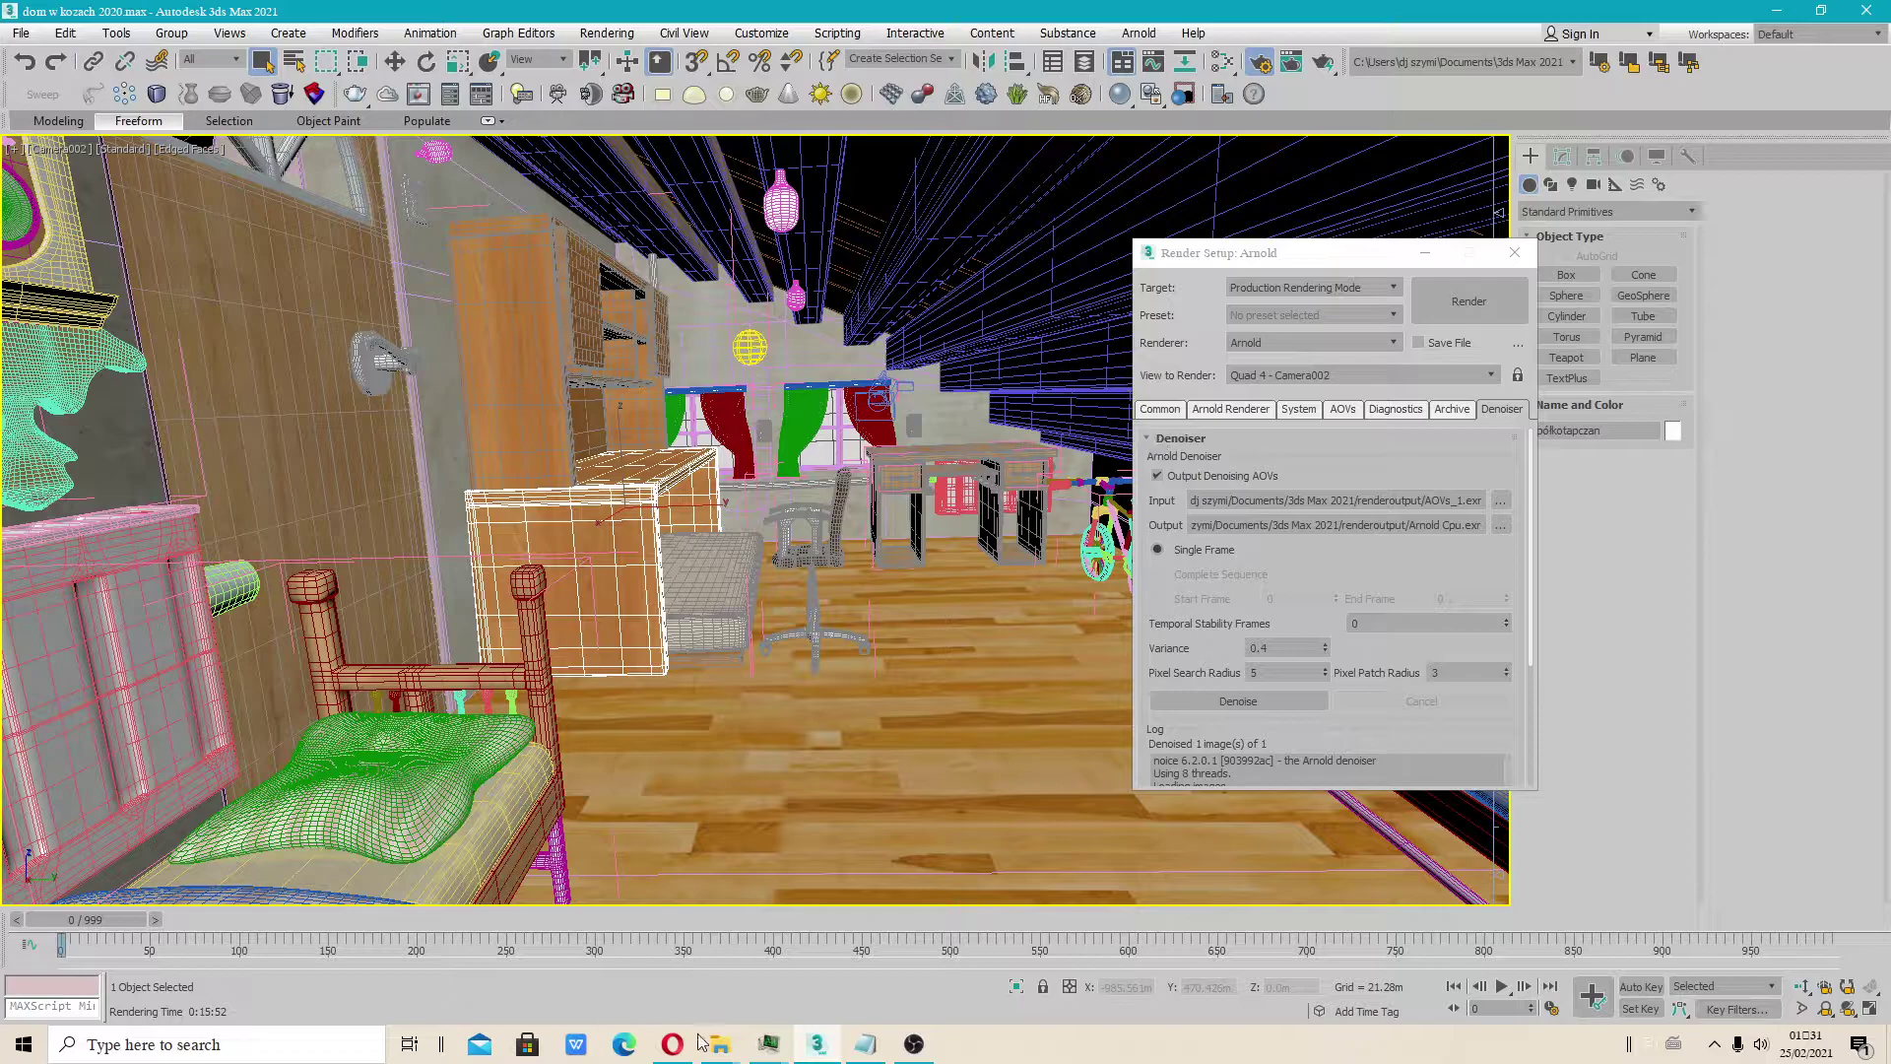
Switch to File Explorer, open the "3ds max 2021 projects" folder on drive E, and sort its contents by date
{"action": "mouse_move", "coordinate": [719, 1043]}
{"action": "left_click", "coordinate": [738, 946]}
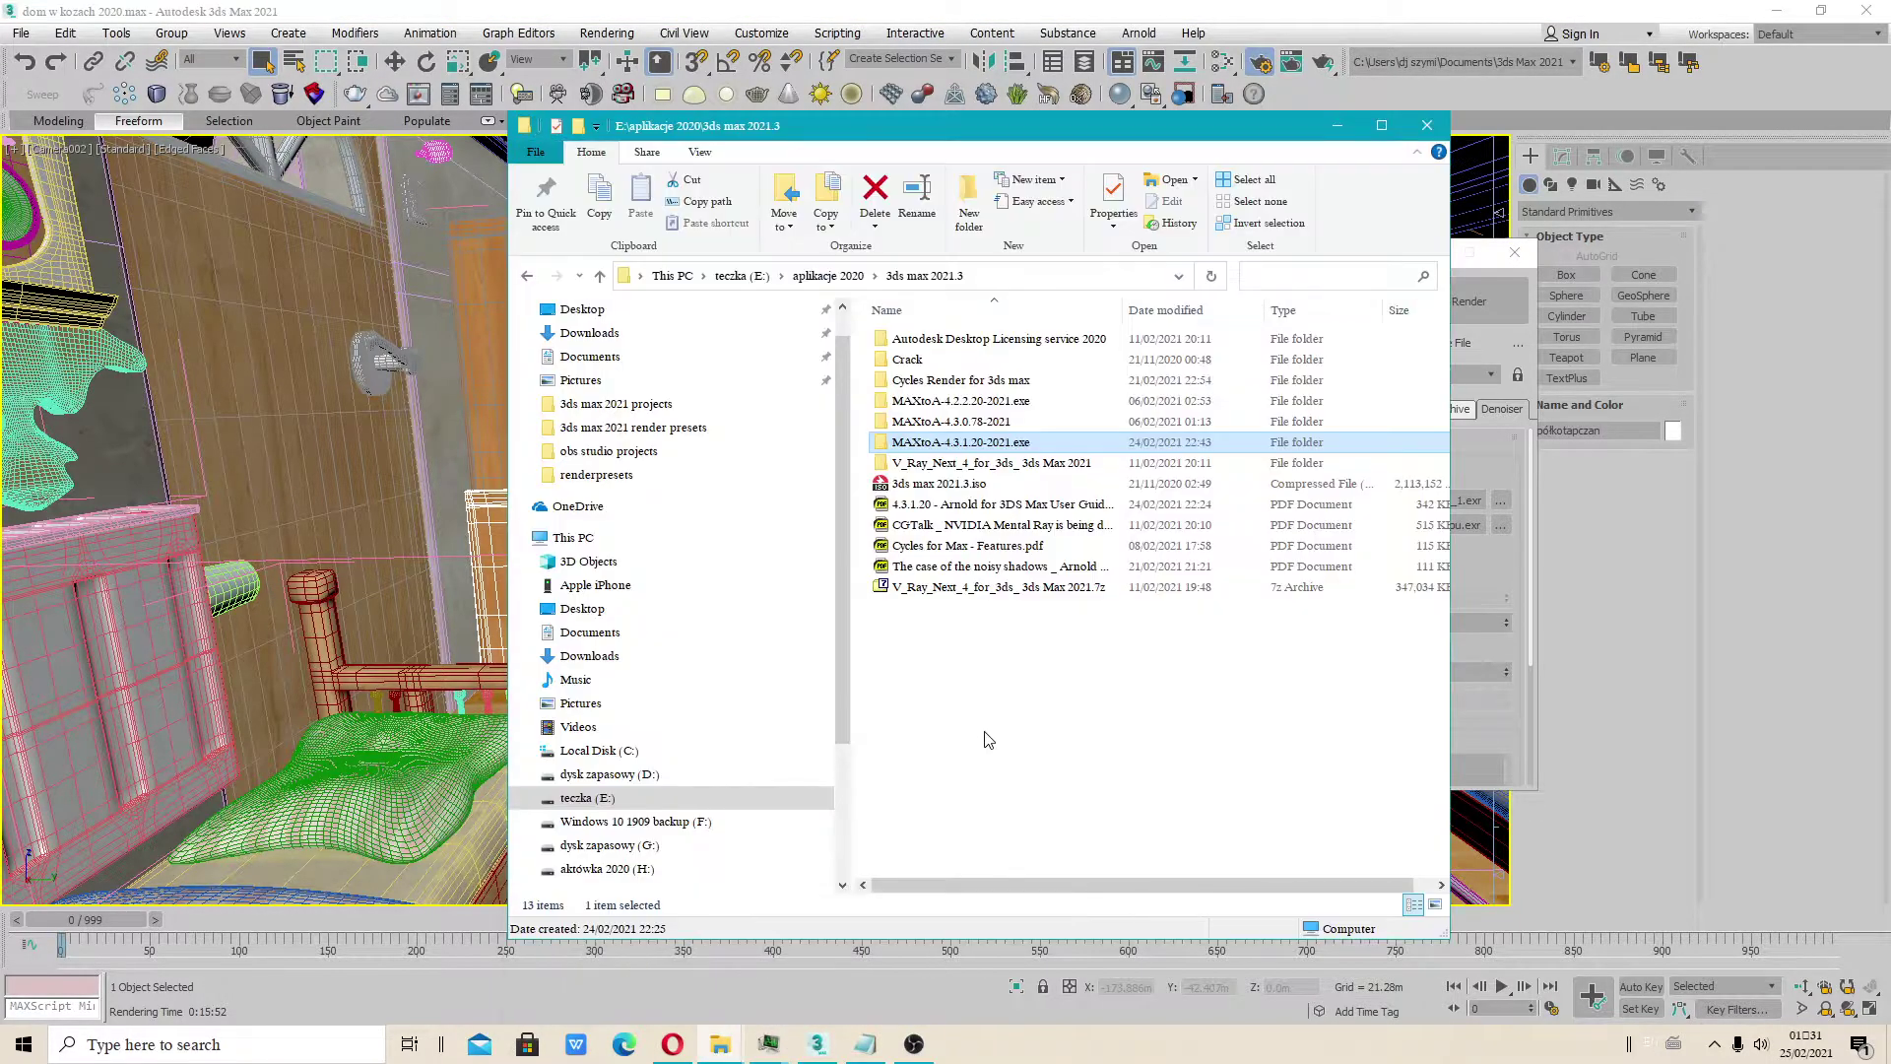
{"action": "left_click", "coordinate": [741, 276]}
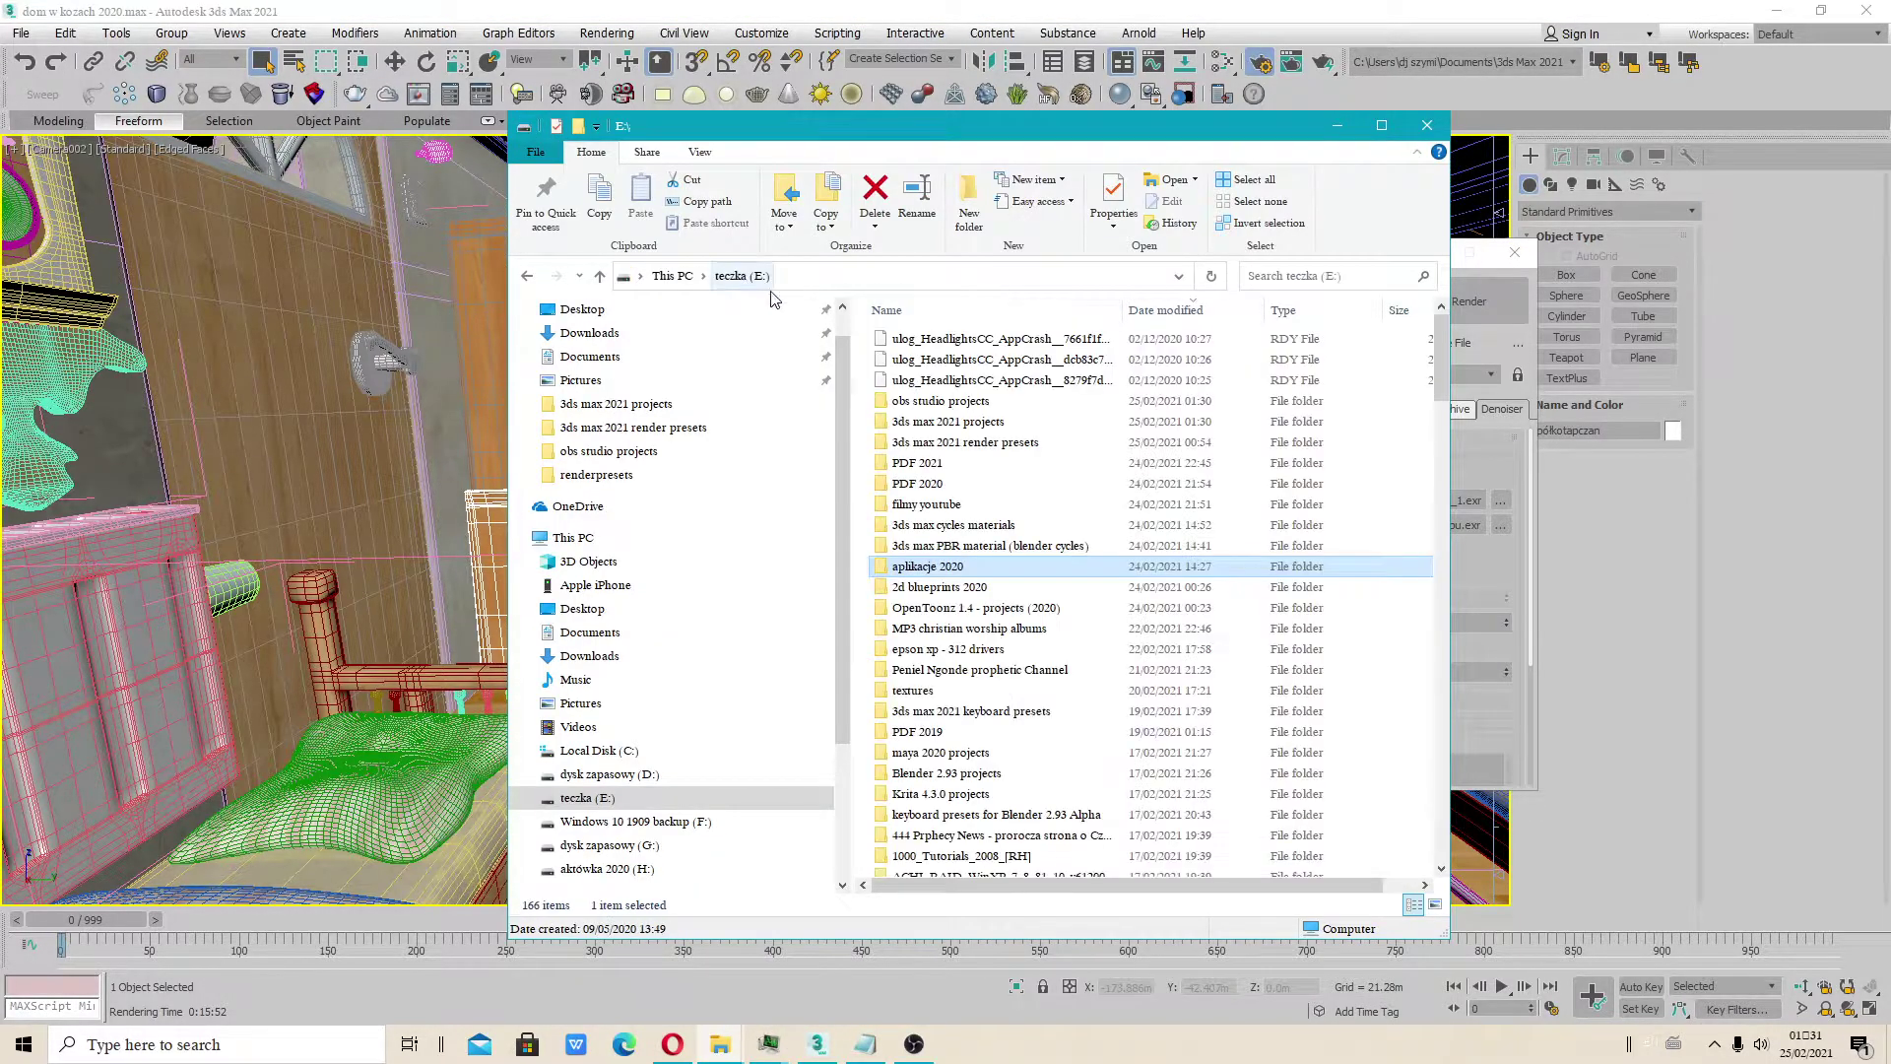
{"action": "double_click", "coordinate": [975, 421]}
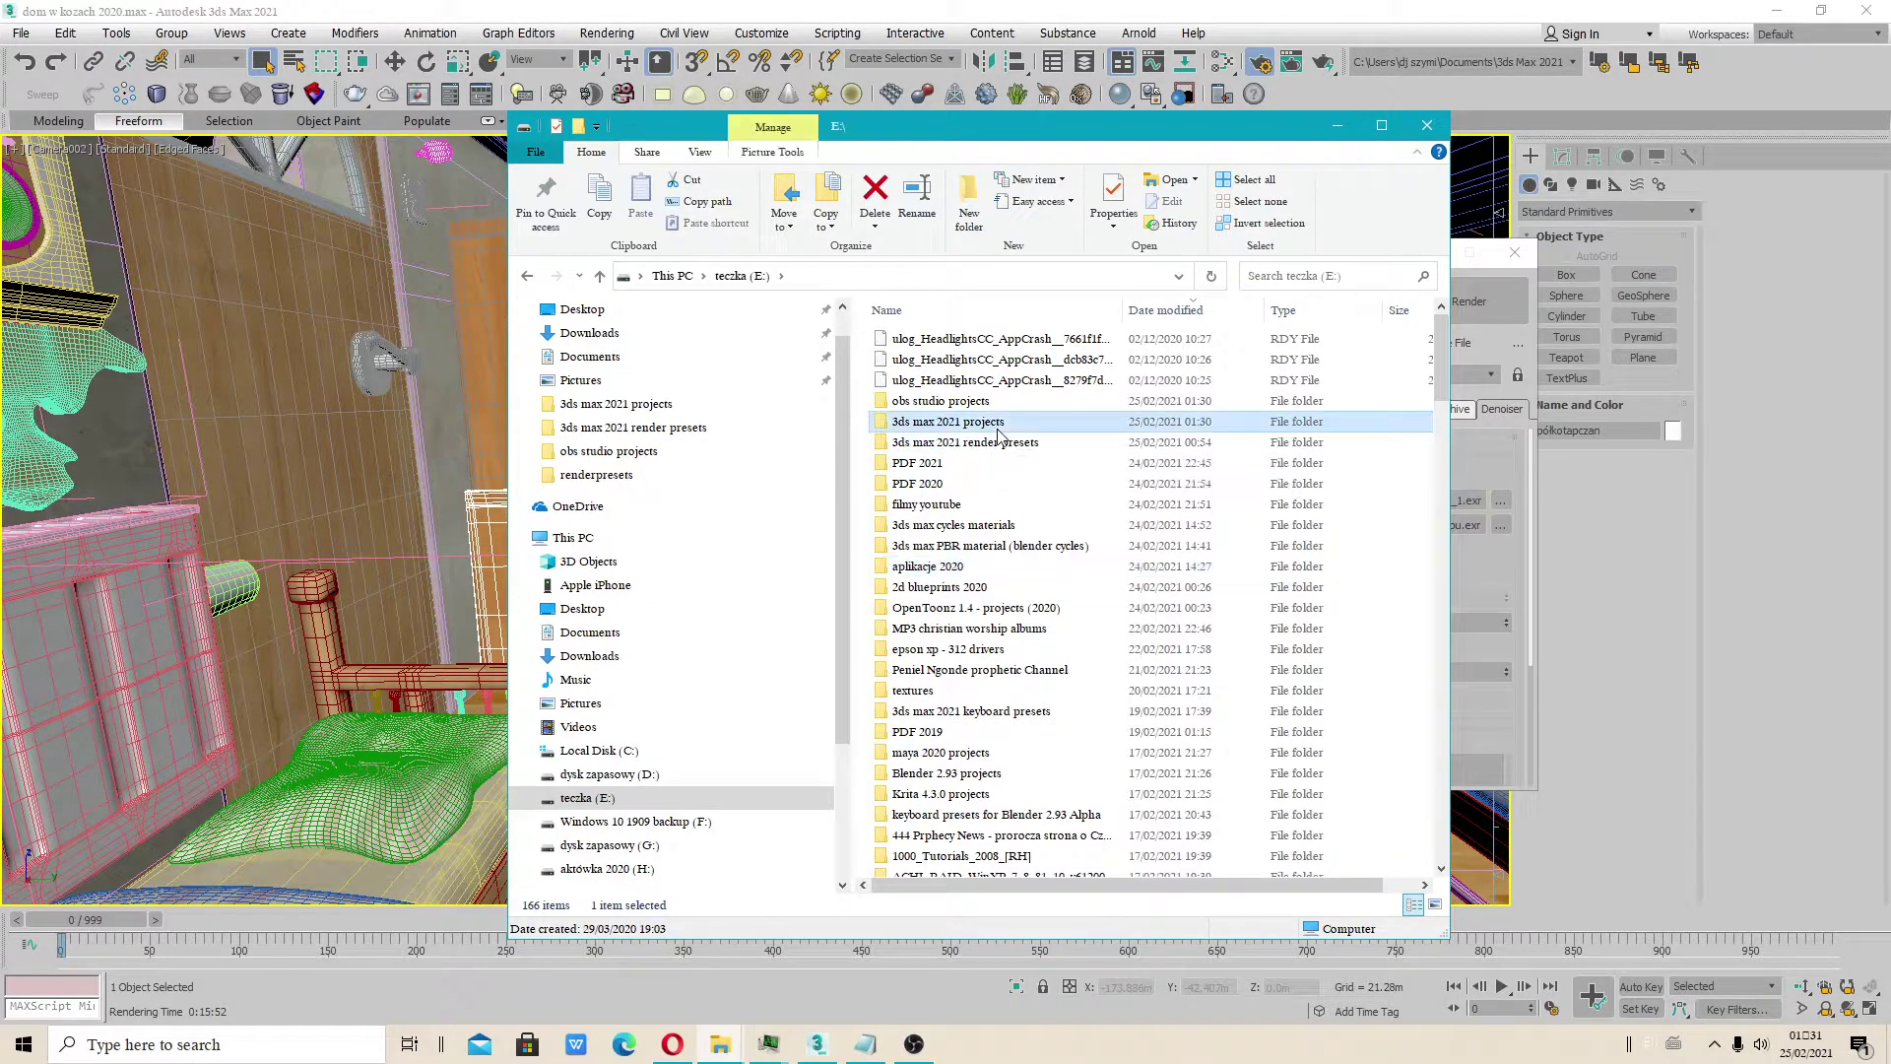
{"action": "right_click", "coordinate": [971, 428]}
{"action": "mouse_move", "coordinate": [1073, 512]}
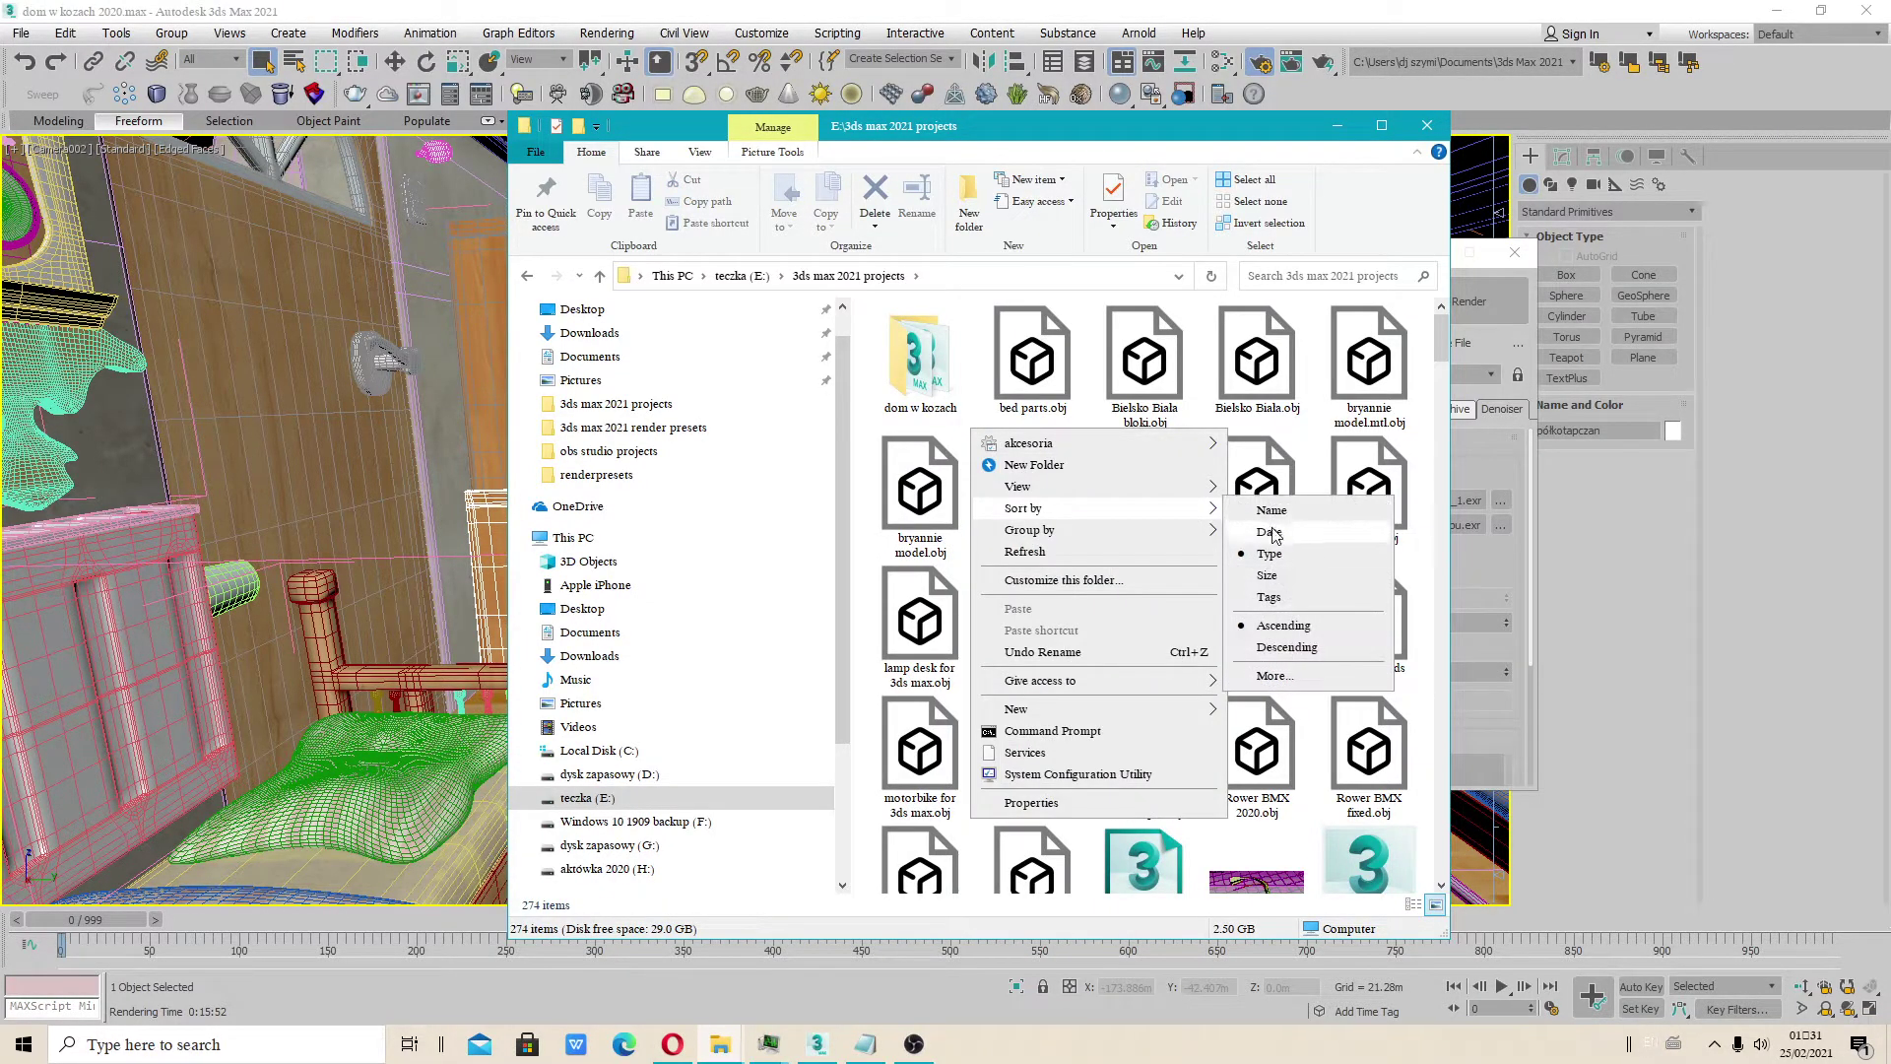
{"action": "left_click", "coordinate": [1268, 534]}
Open House in Poland.jpg in the image viewer, inspect the room render, and close the viewer
{"action": "double_click", "coordinate": [1053, 384]}
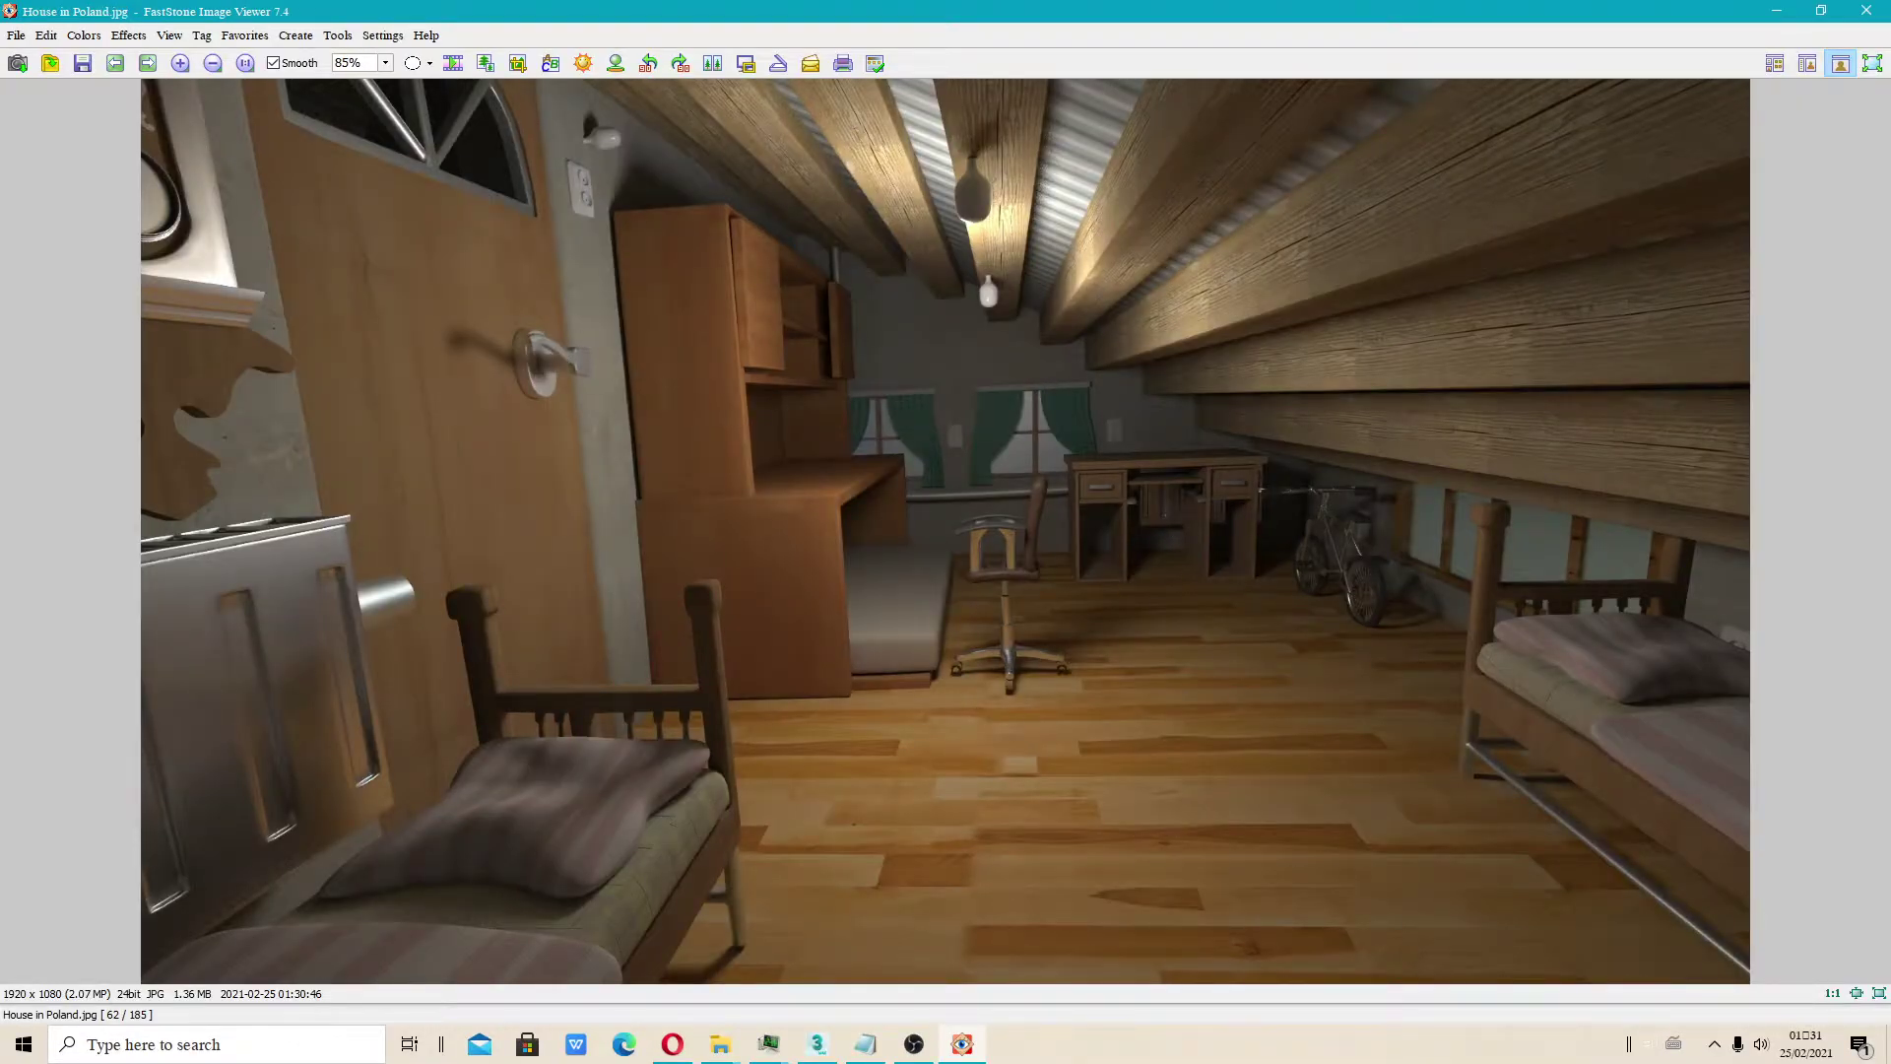
{"action": "left_click_drag", "start_coordinate": [551, 384], "coordinate": [1267, 414]}
{"action": "left_click_drag", "start_coordinate": [921, 382], "coordinate": [993, 679]}
{"action": "left_click", "coordinate": [1865, 10]}
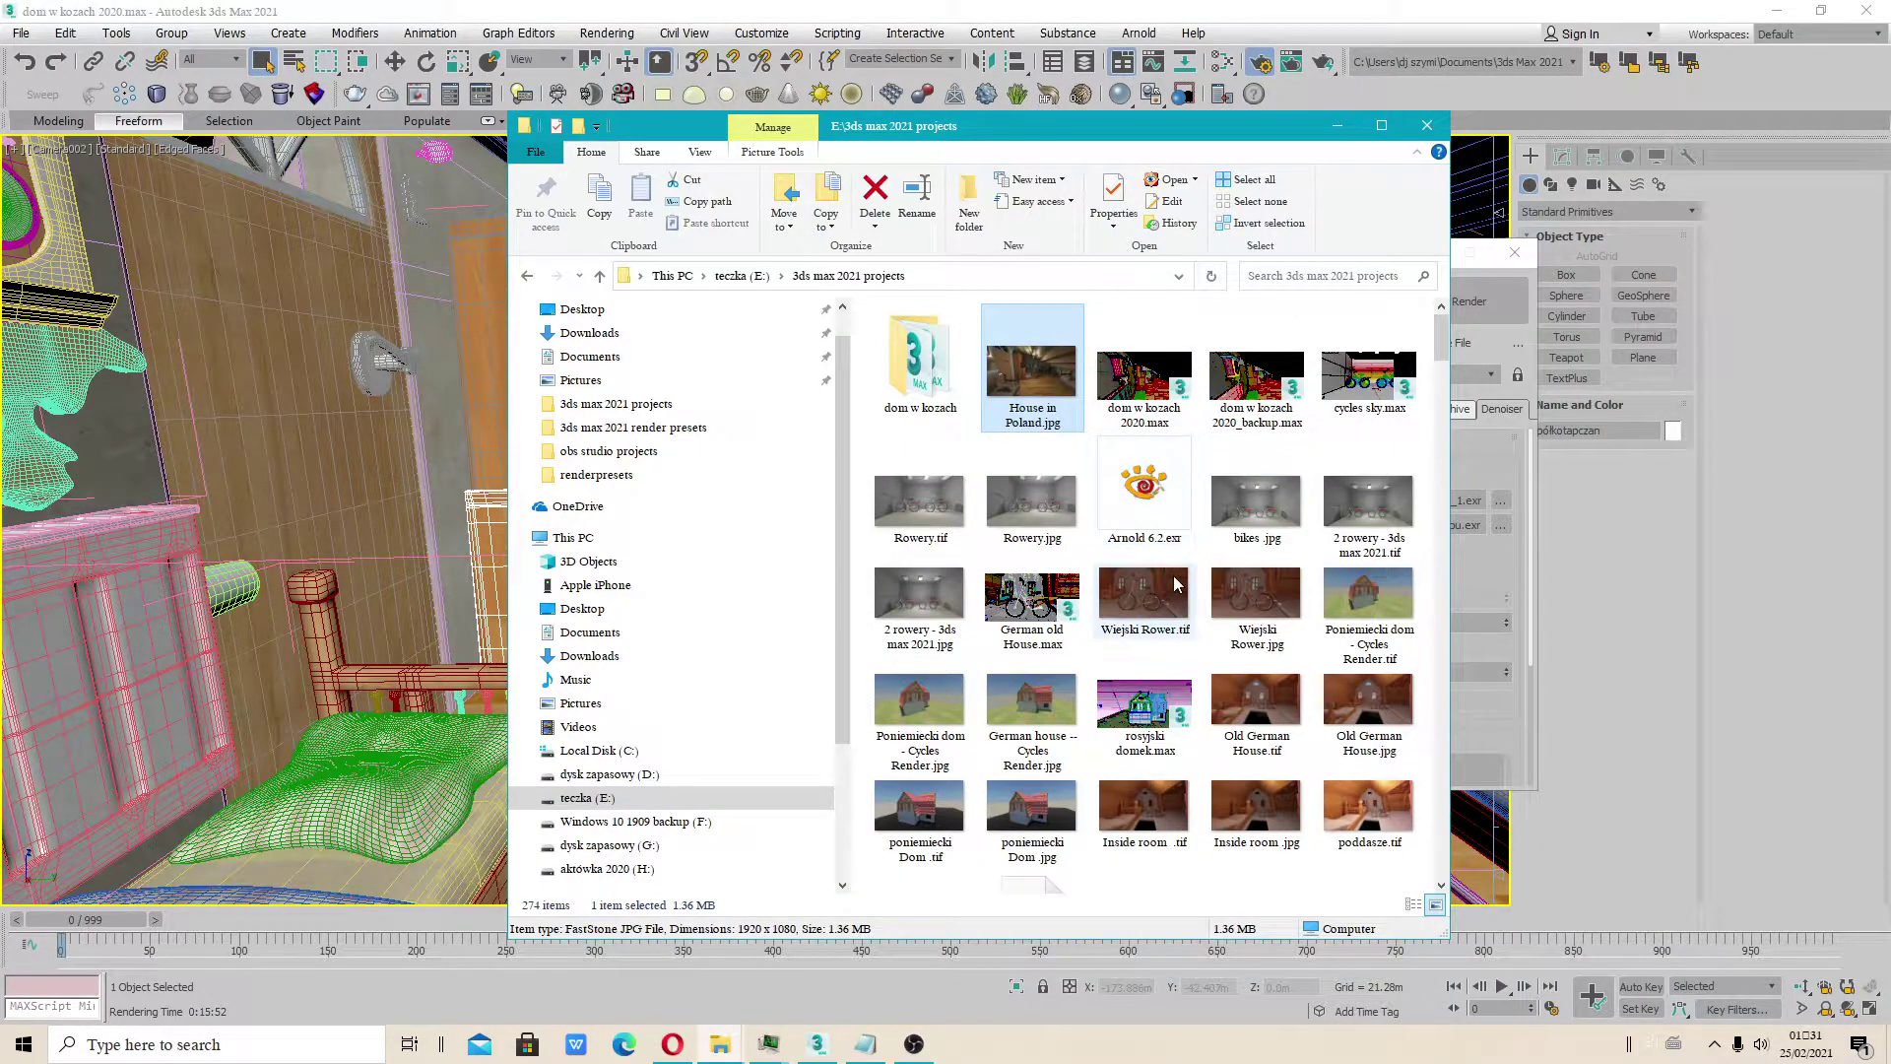
View Mój pokoik.jpg from the "3ds max 2021 render presets" folder on drive E and close the viewer
{"action": "scroll", "coordinate": [1242, 611], "scroll_direction": "down", "scroll_amount": 3}
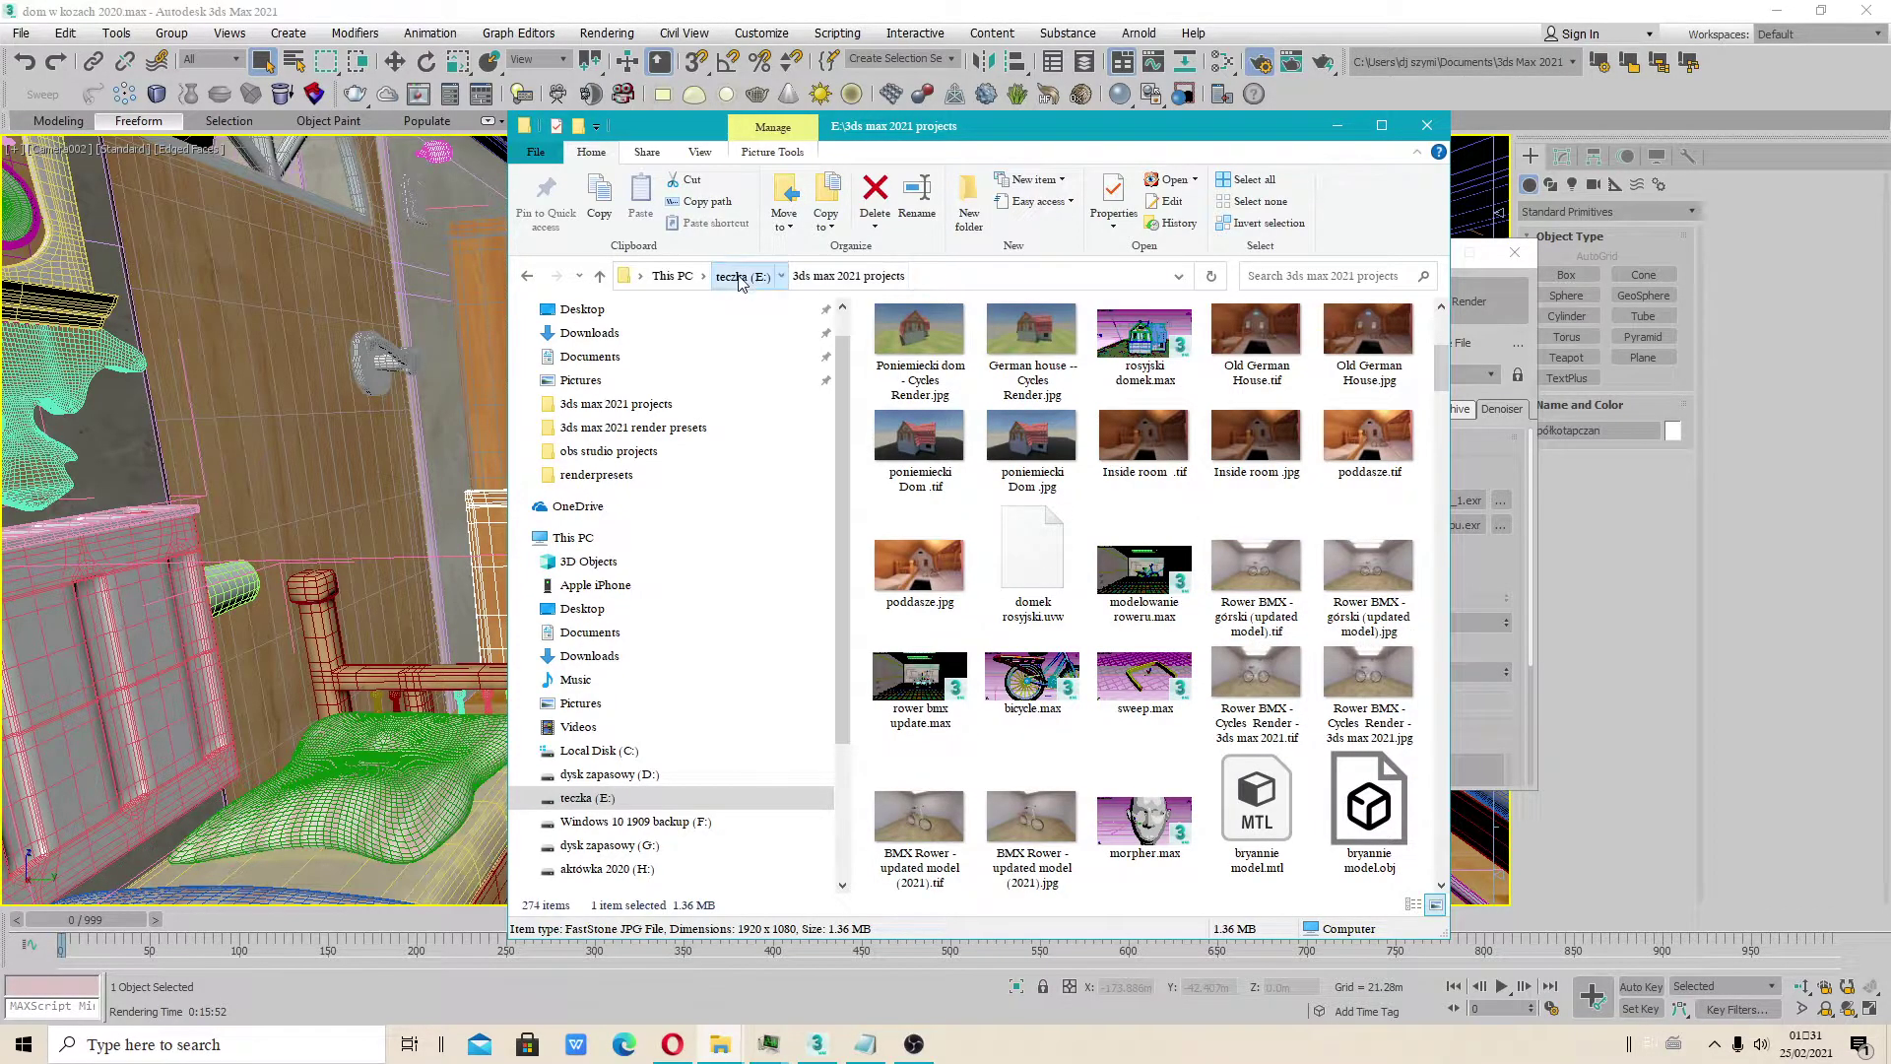
{"action": "left_click", "coordinate": [729, 276]}
{"action": "left_click", "coordinate": [963, 445]}
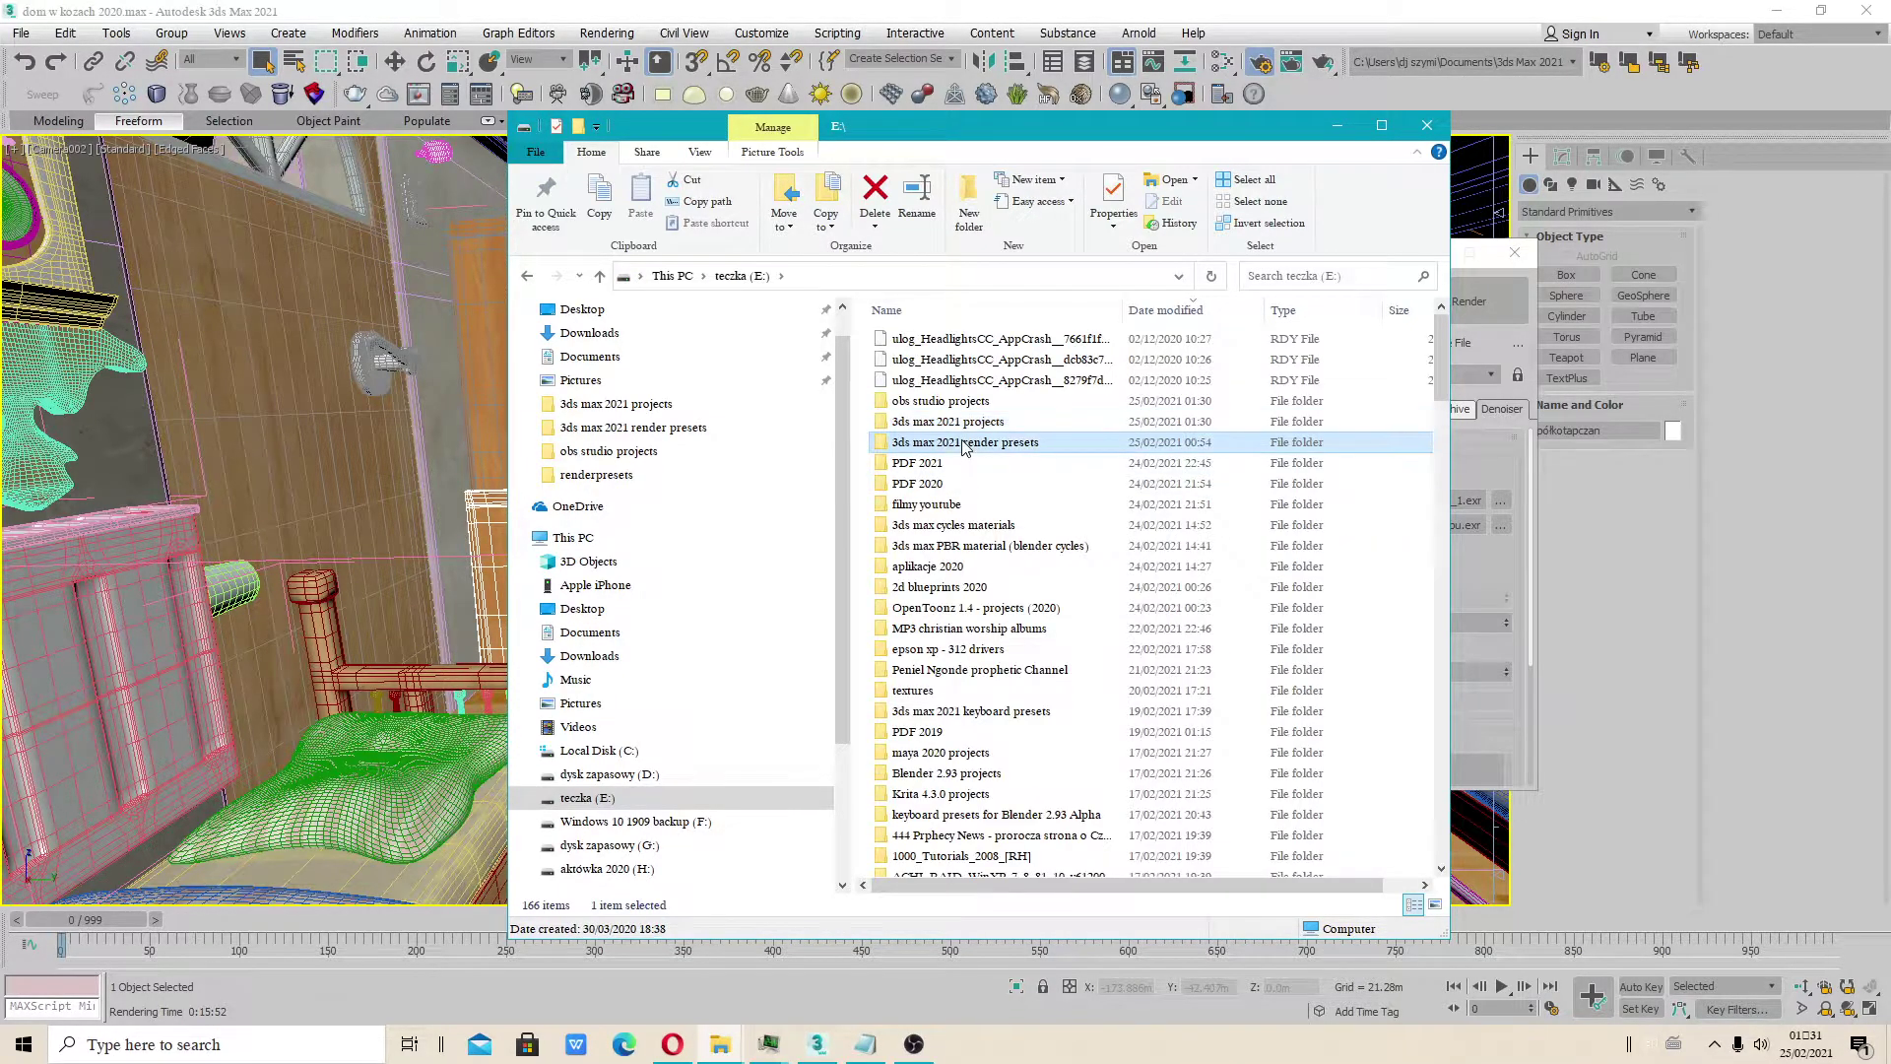
{"action": "double_click", "coordinate": [963, 445]}
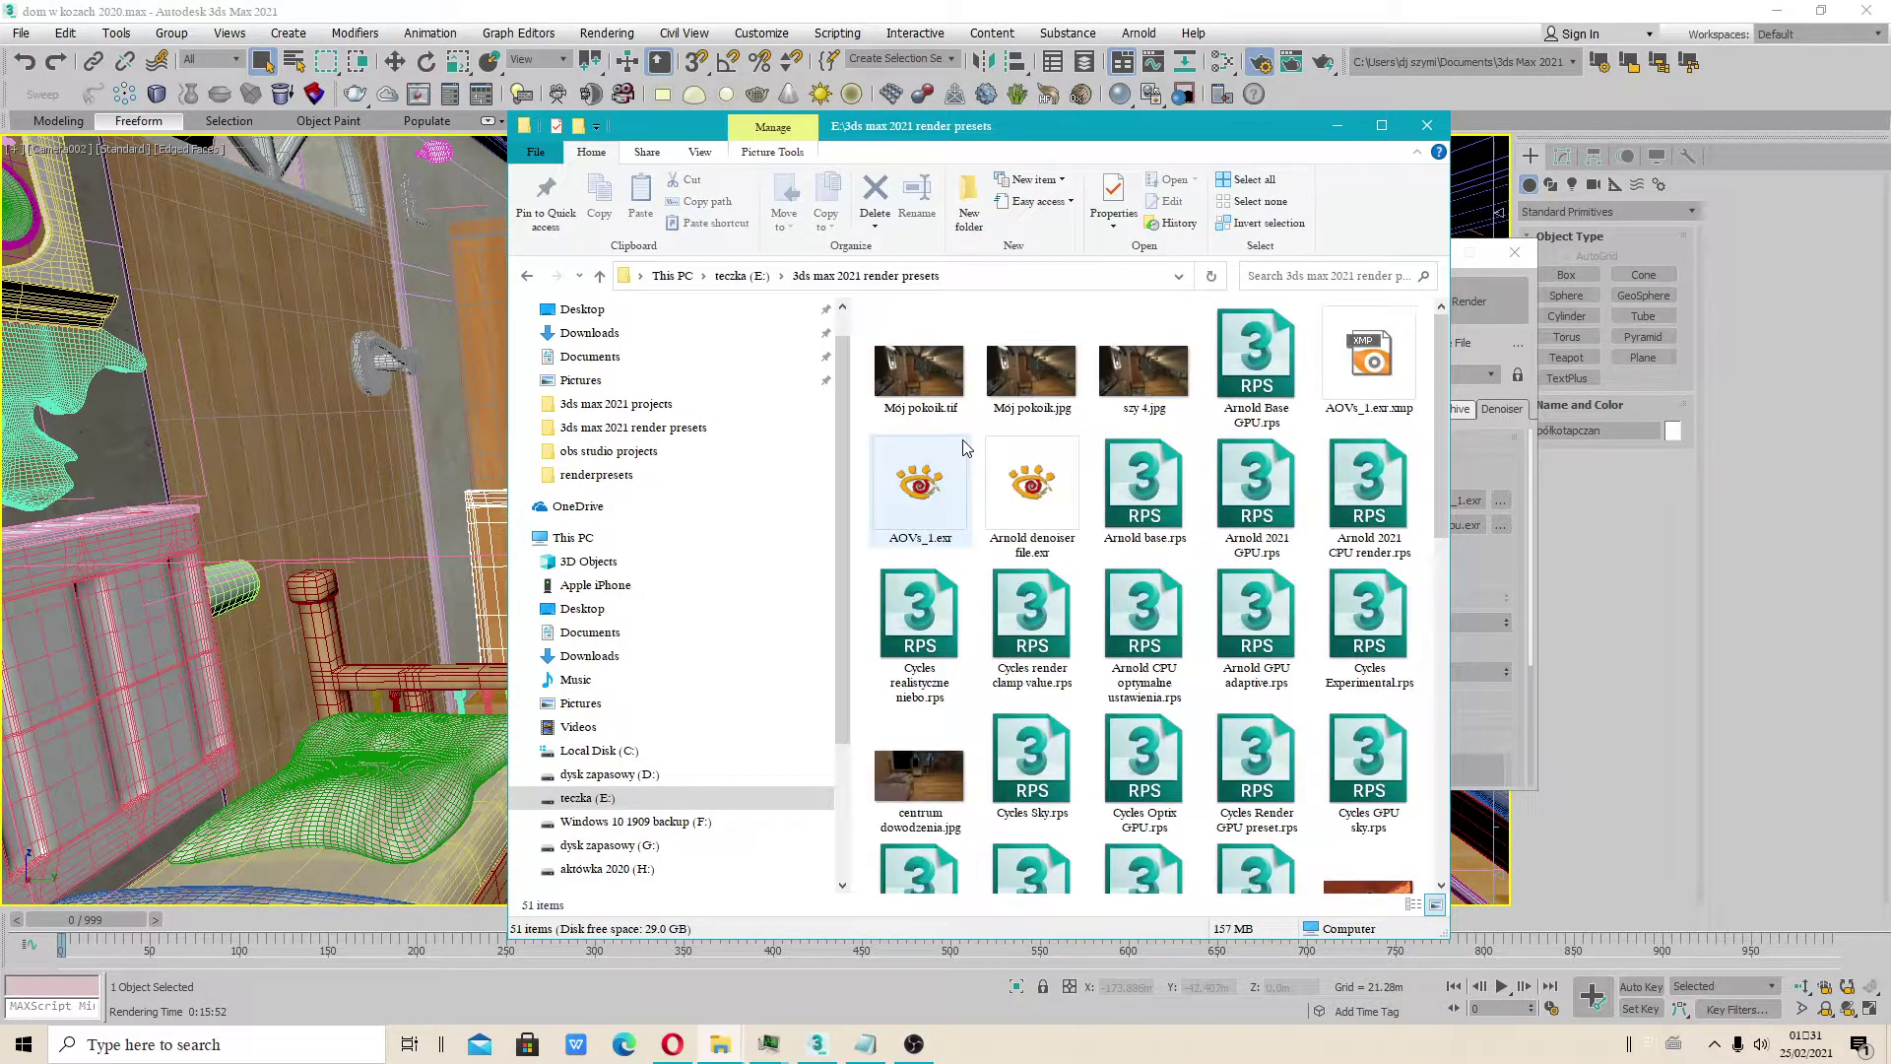
{"action": "double_click", "coordinate": [1029, 392]}
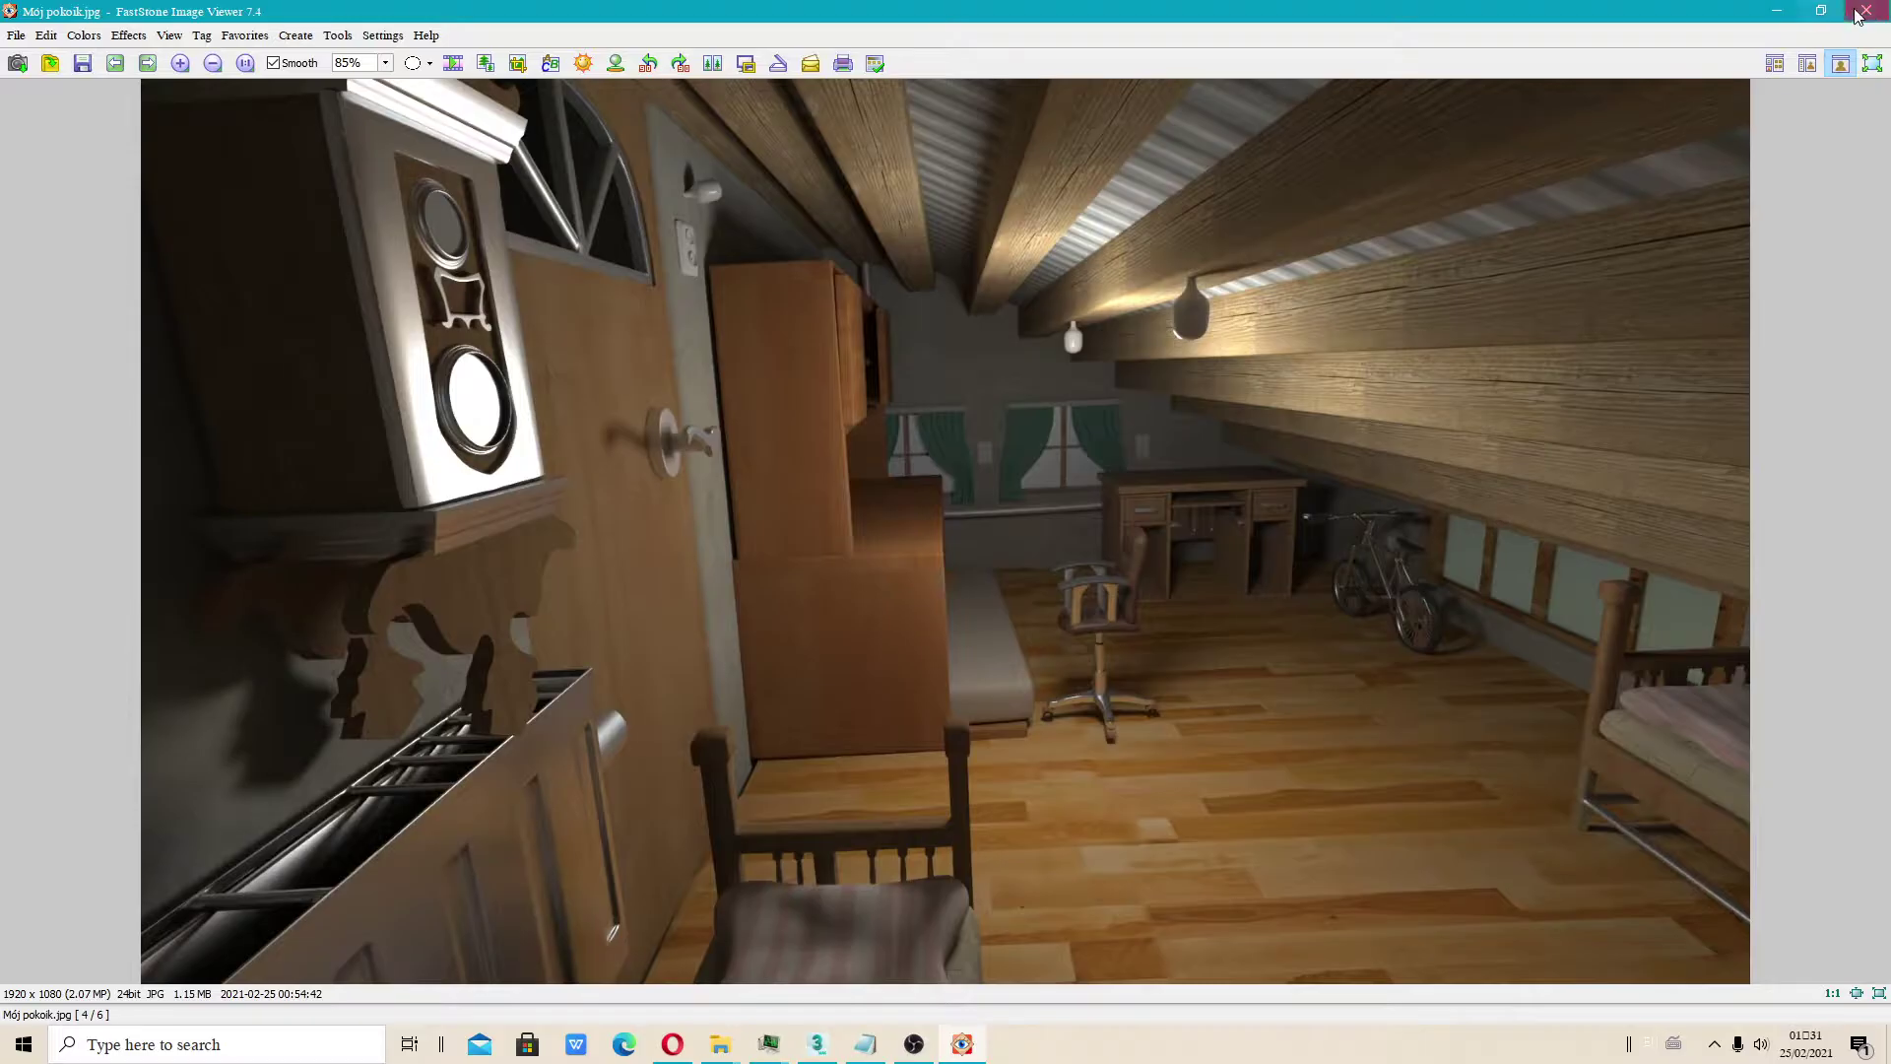
{"action": "left_click", "coordinate": [1867, 11]}
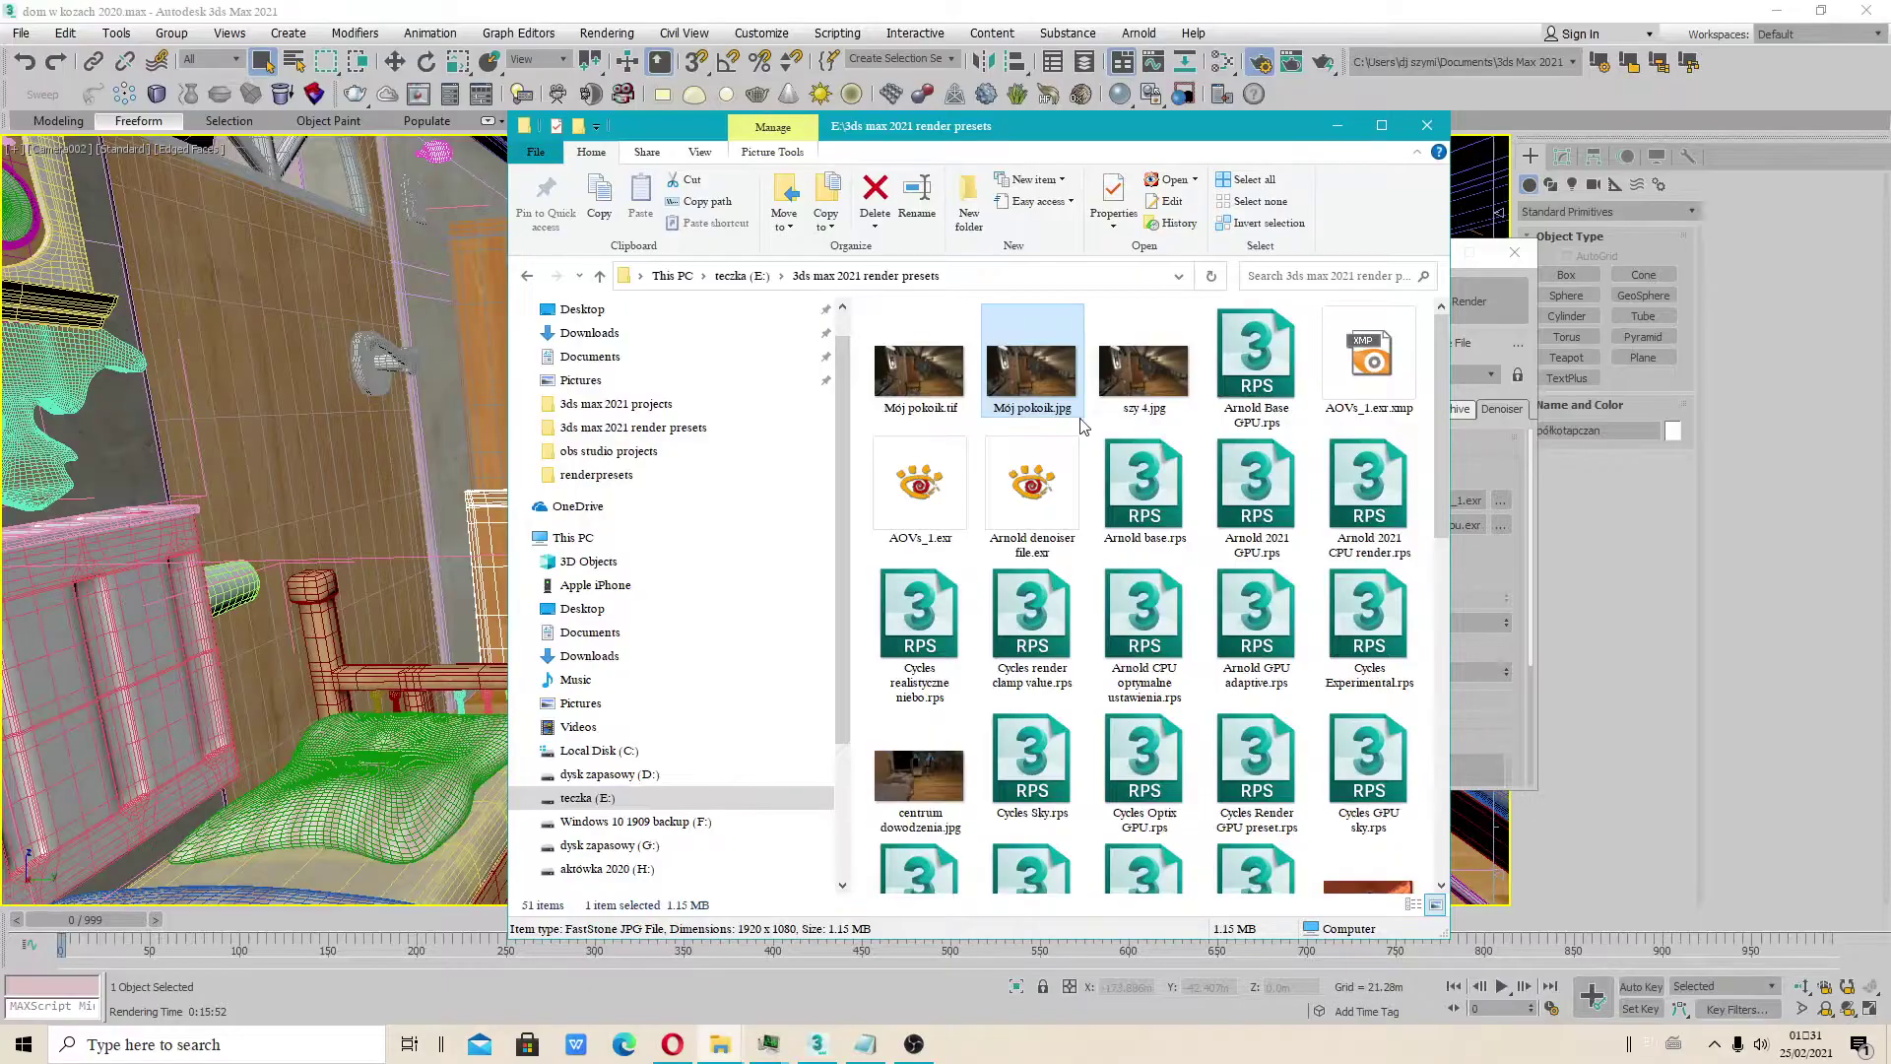
Reopen House in Poland.jpg from the projects folder, examine the desk and window area magnified, and return to 3ds Max
{"action": "left_click", "coordinate": [527, 276]}
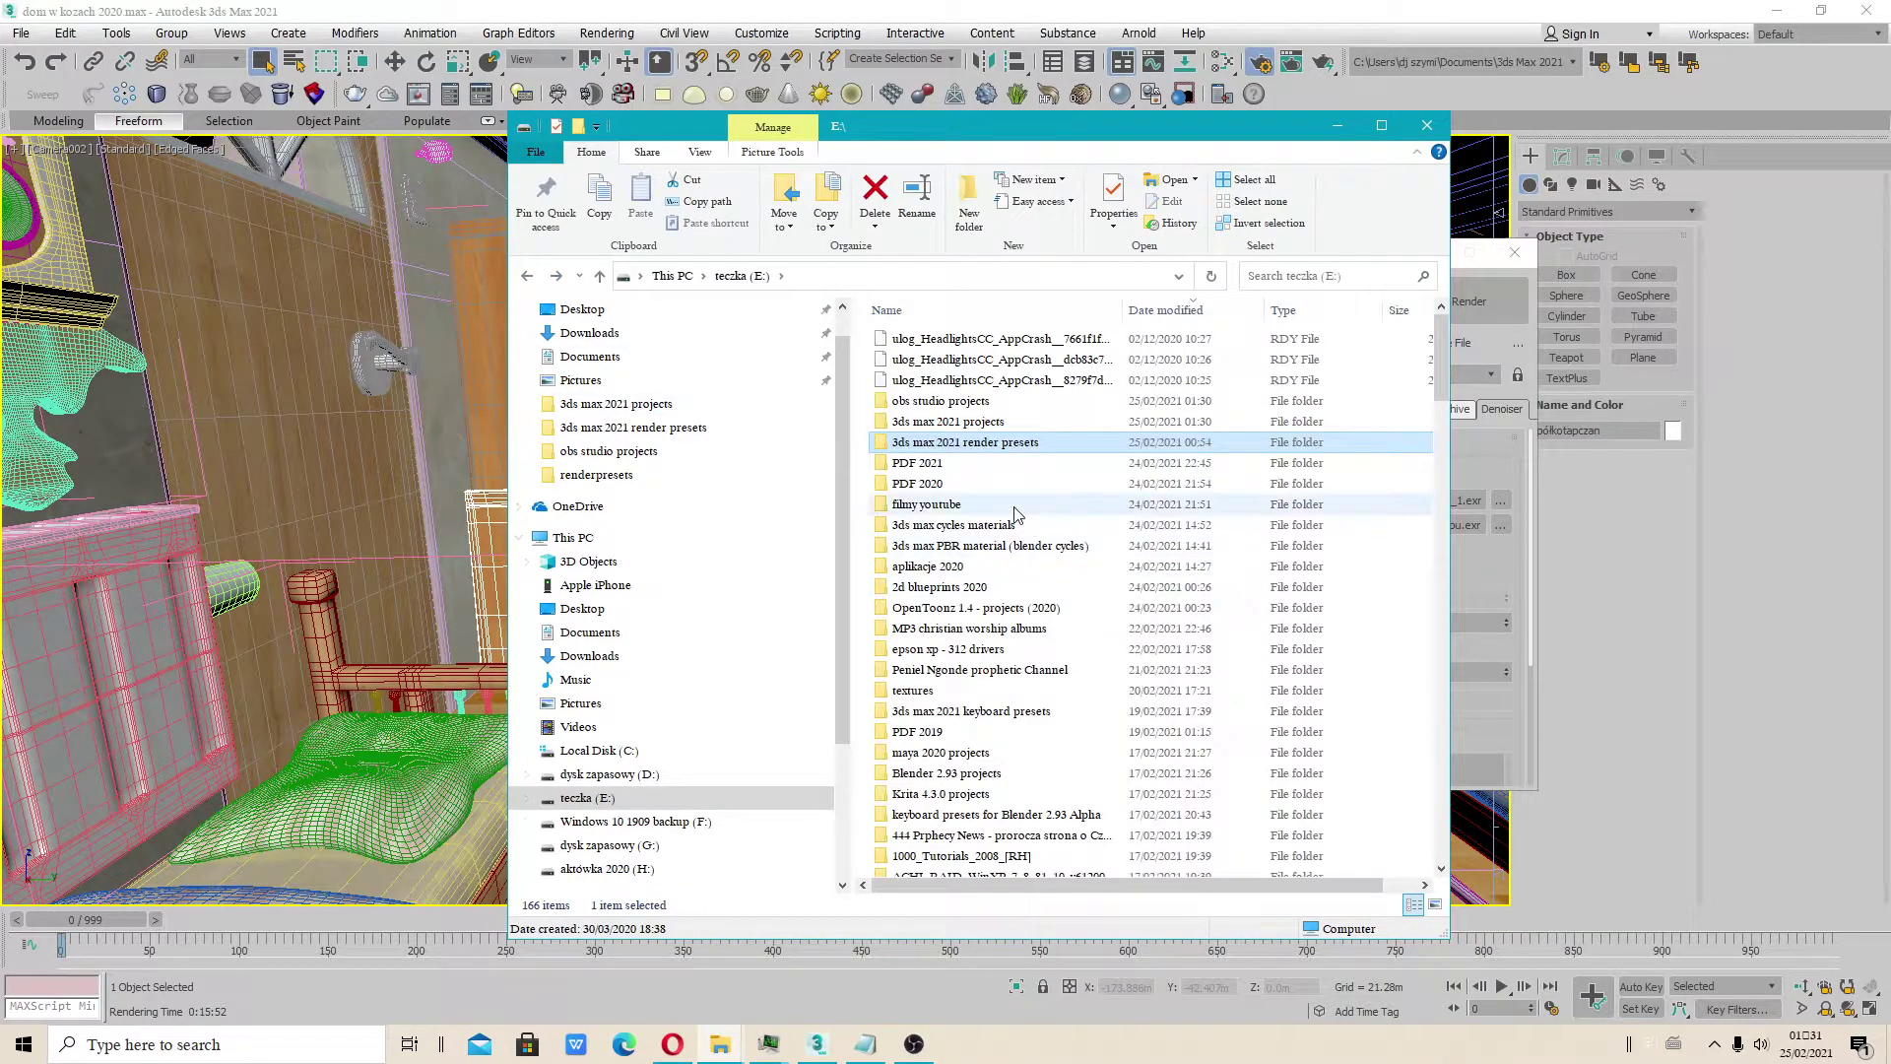
{"action": "double_click", "coordinate": [965, 424]}
{"action": "double_click", "coordinate": [1034, 394]}
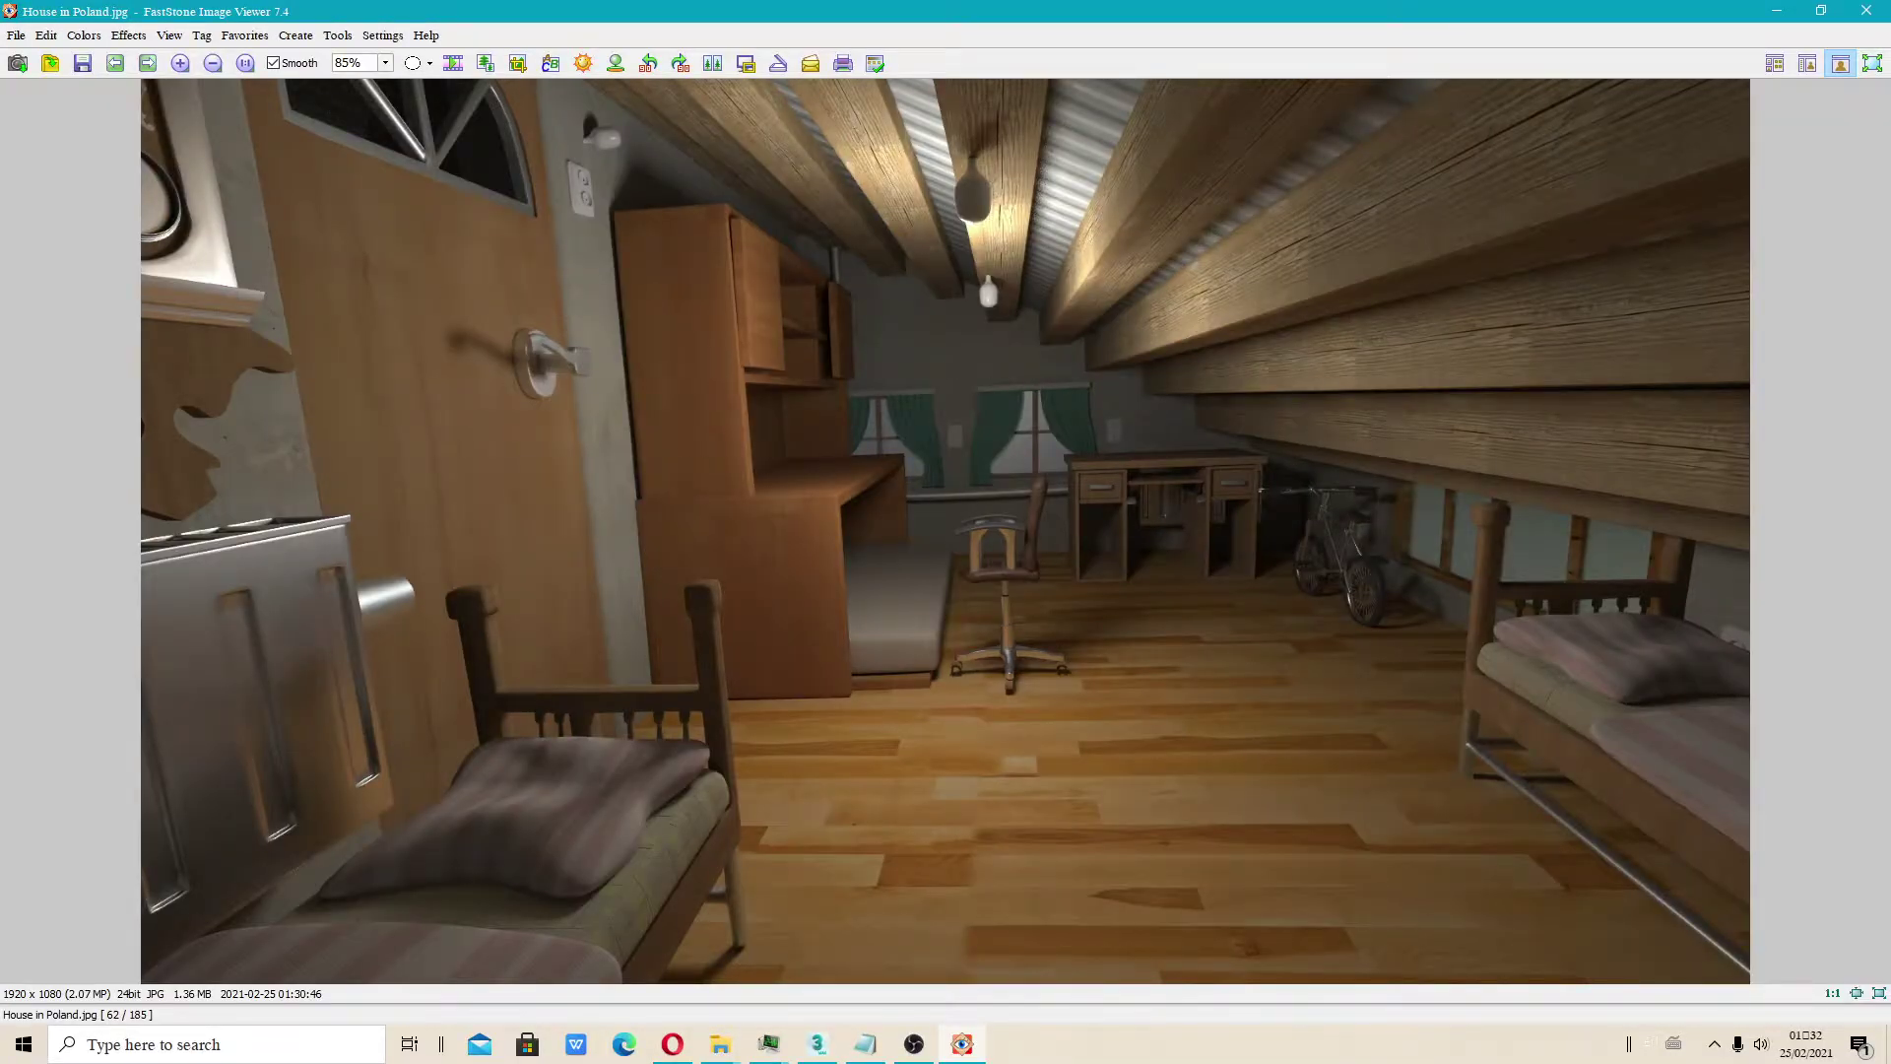
{"action": "left_click", "coordinate": [234, 480]}
{"action": "key", "text": "Right"}
{"action": "key", "text": "Right"}
{"action": "key", "text": "Right"}
{"action": "key", "text": "Right"}
{"action": "key", "text": "Right"}
{"action": "key", "text": "Right"}
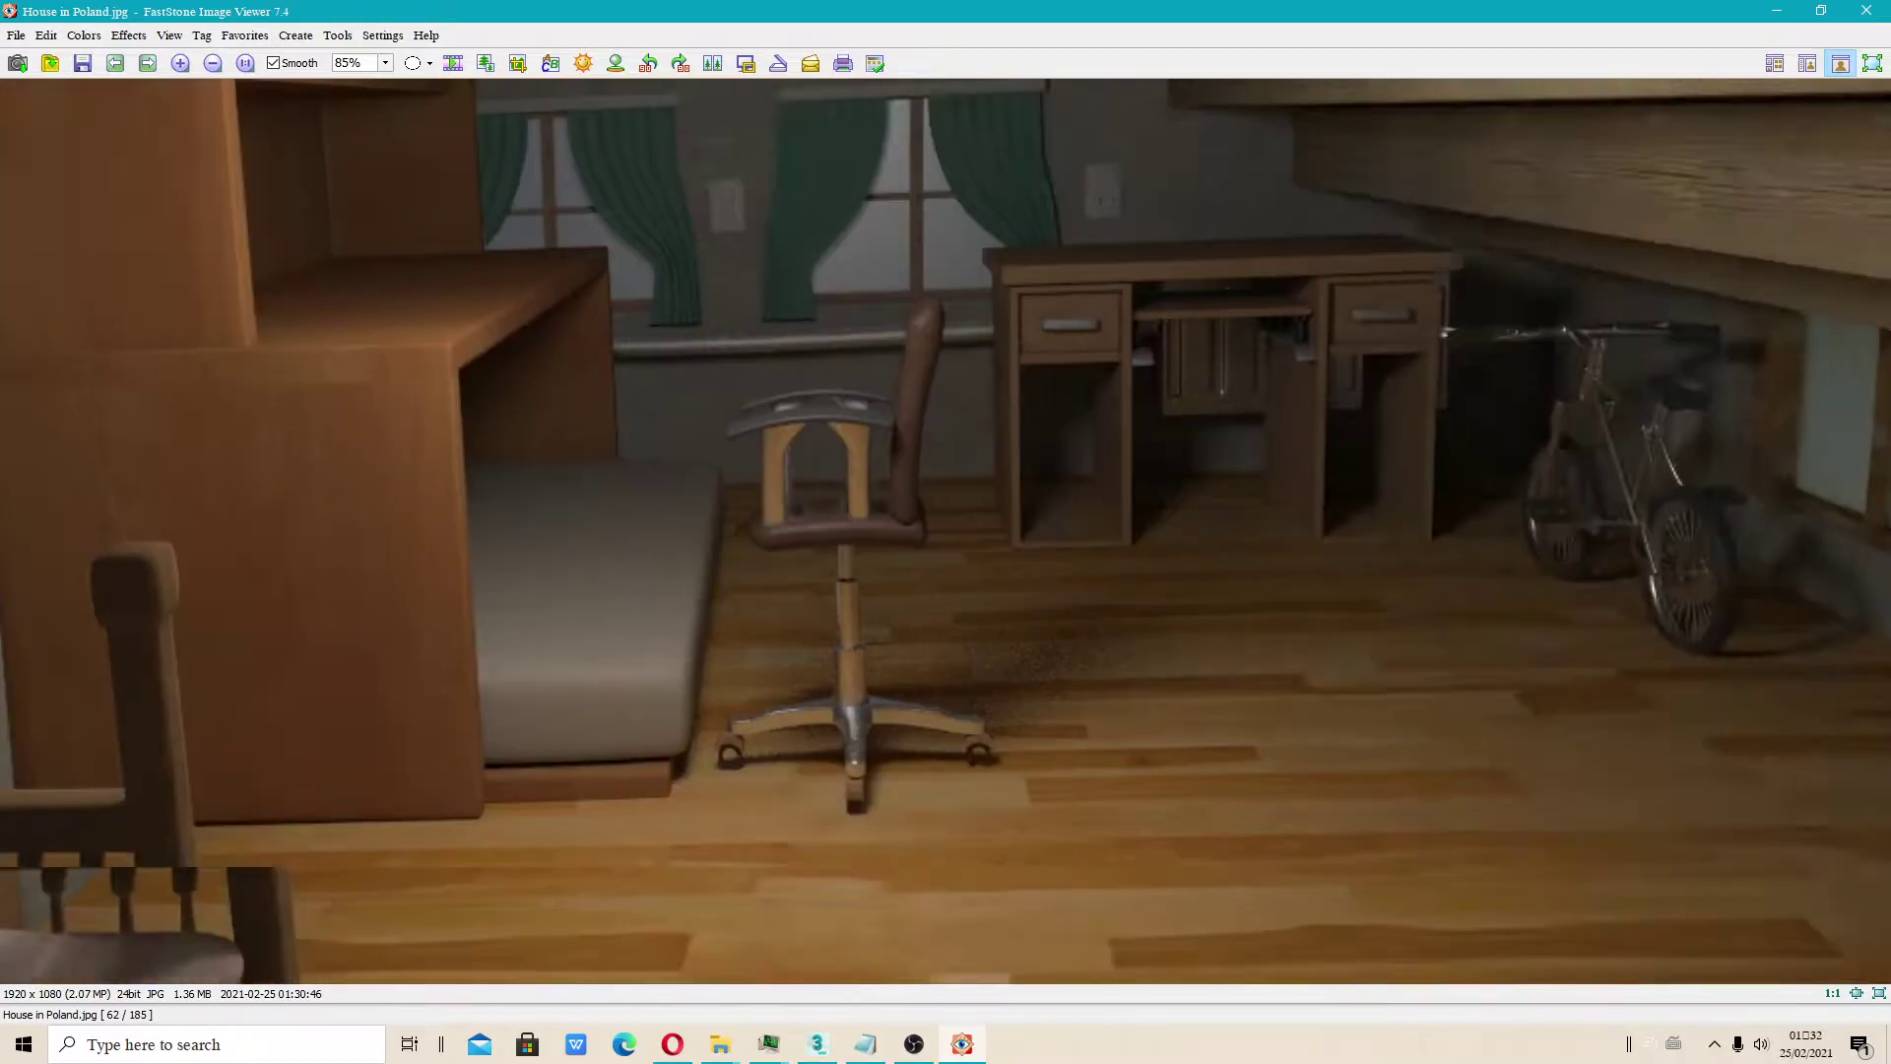
{"action": "key", "text": "Right"}
{"action": "key", "text": "Up"}
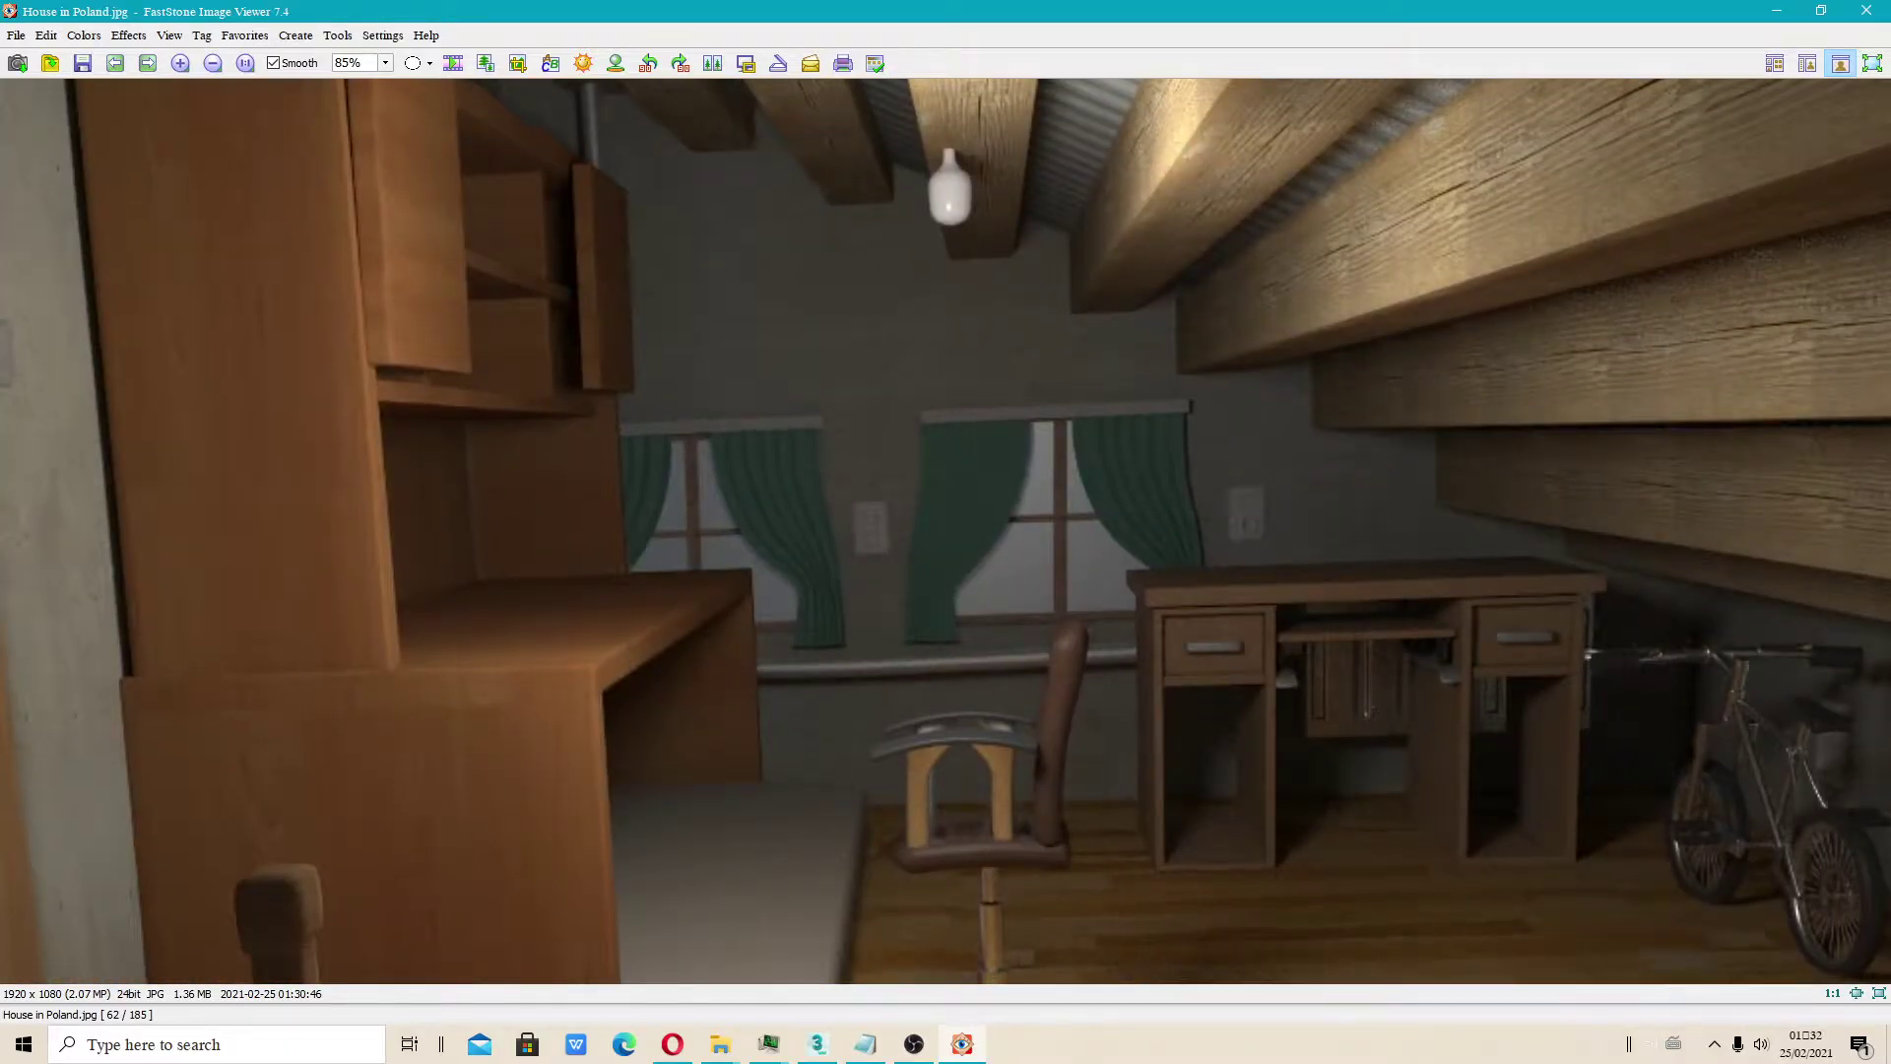
{"action": "left_click", "coordinate": [1062, 524]}
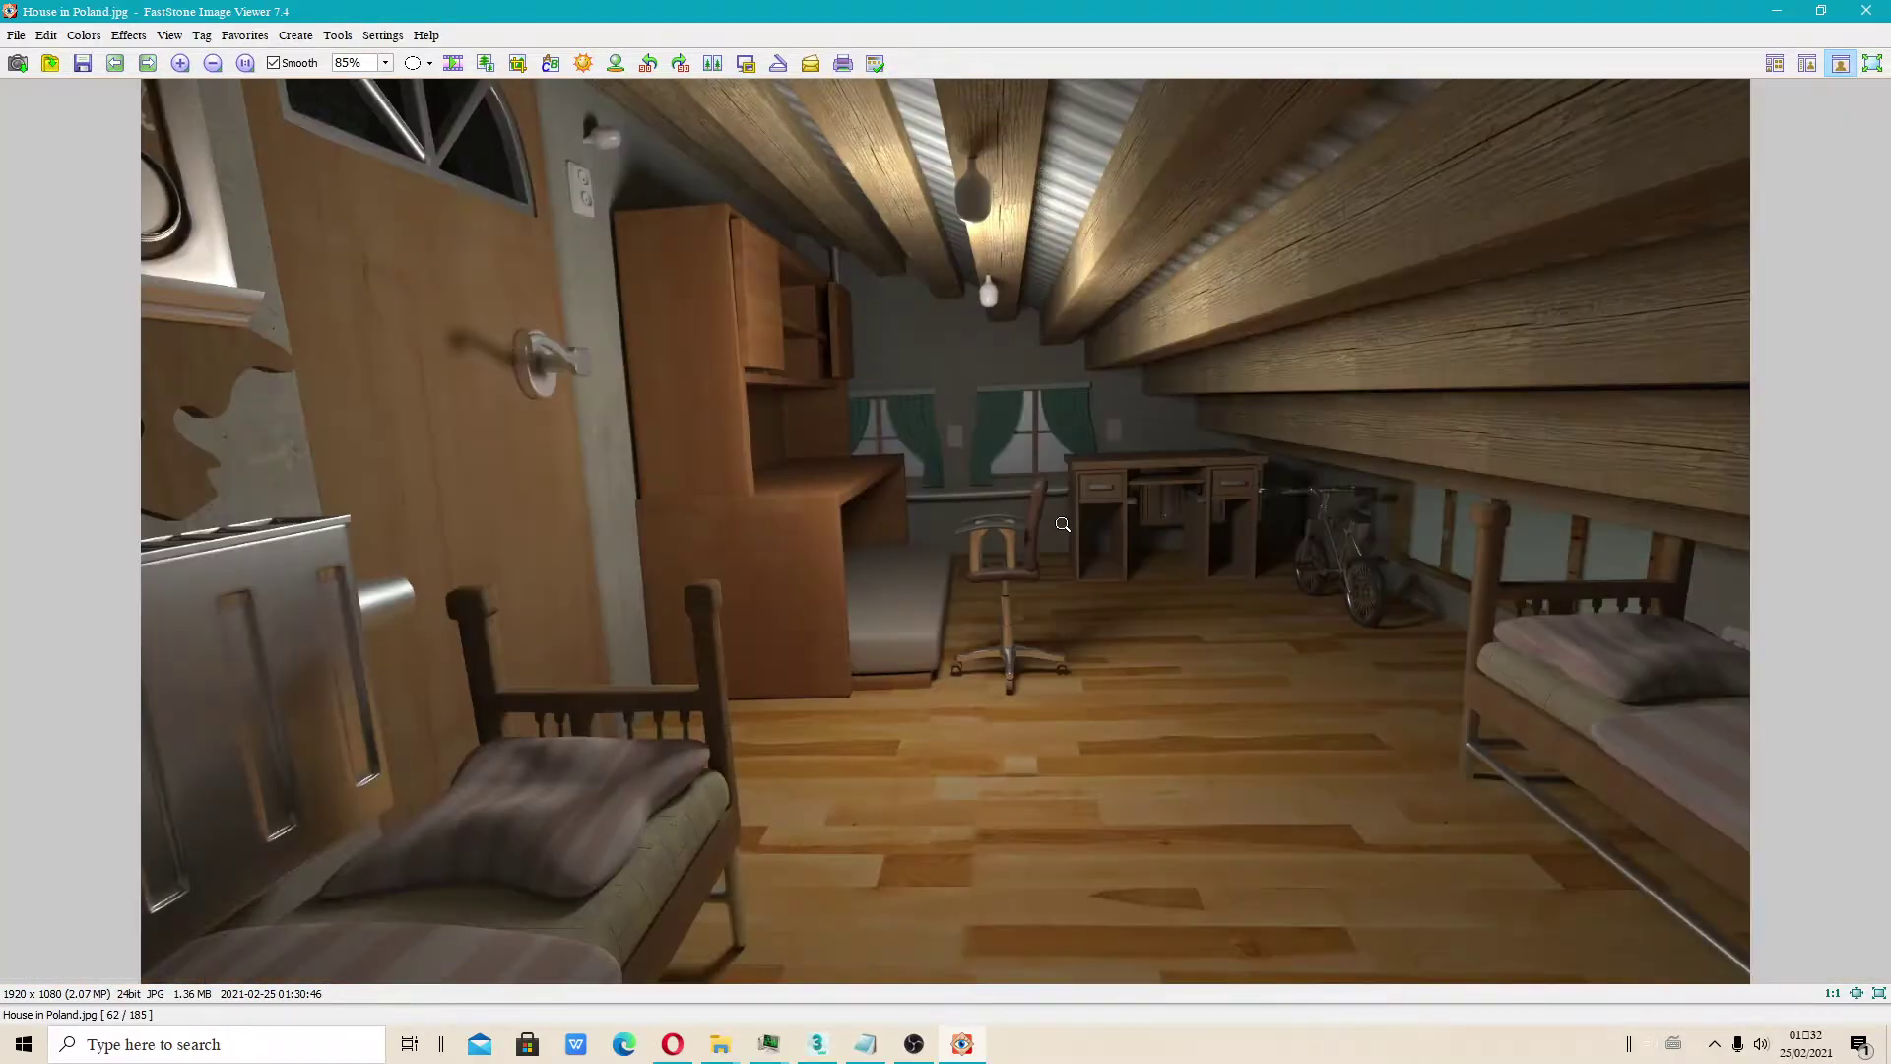
{"action": "left_click", "coordinate": [1866, 9]}
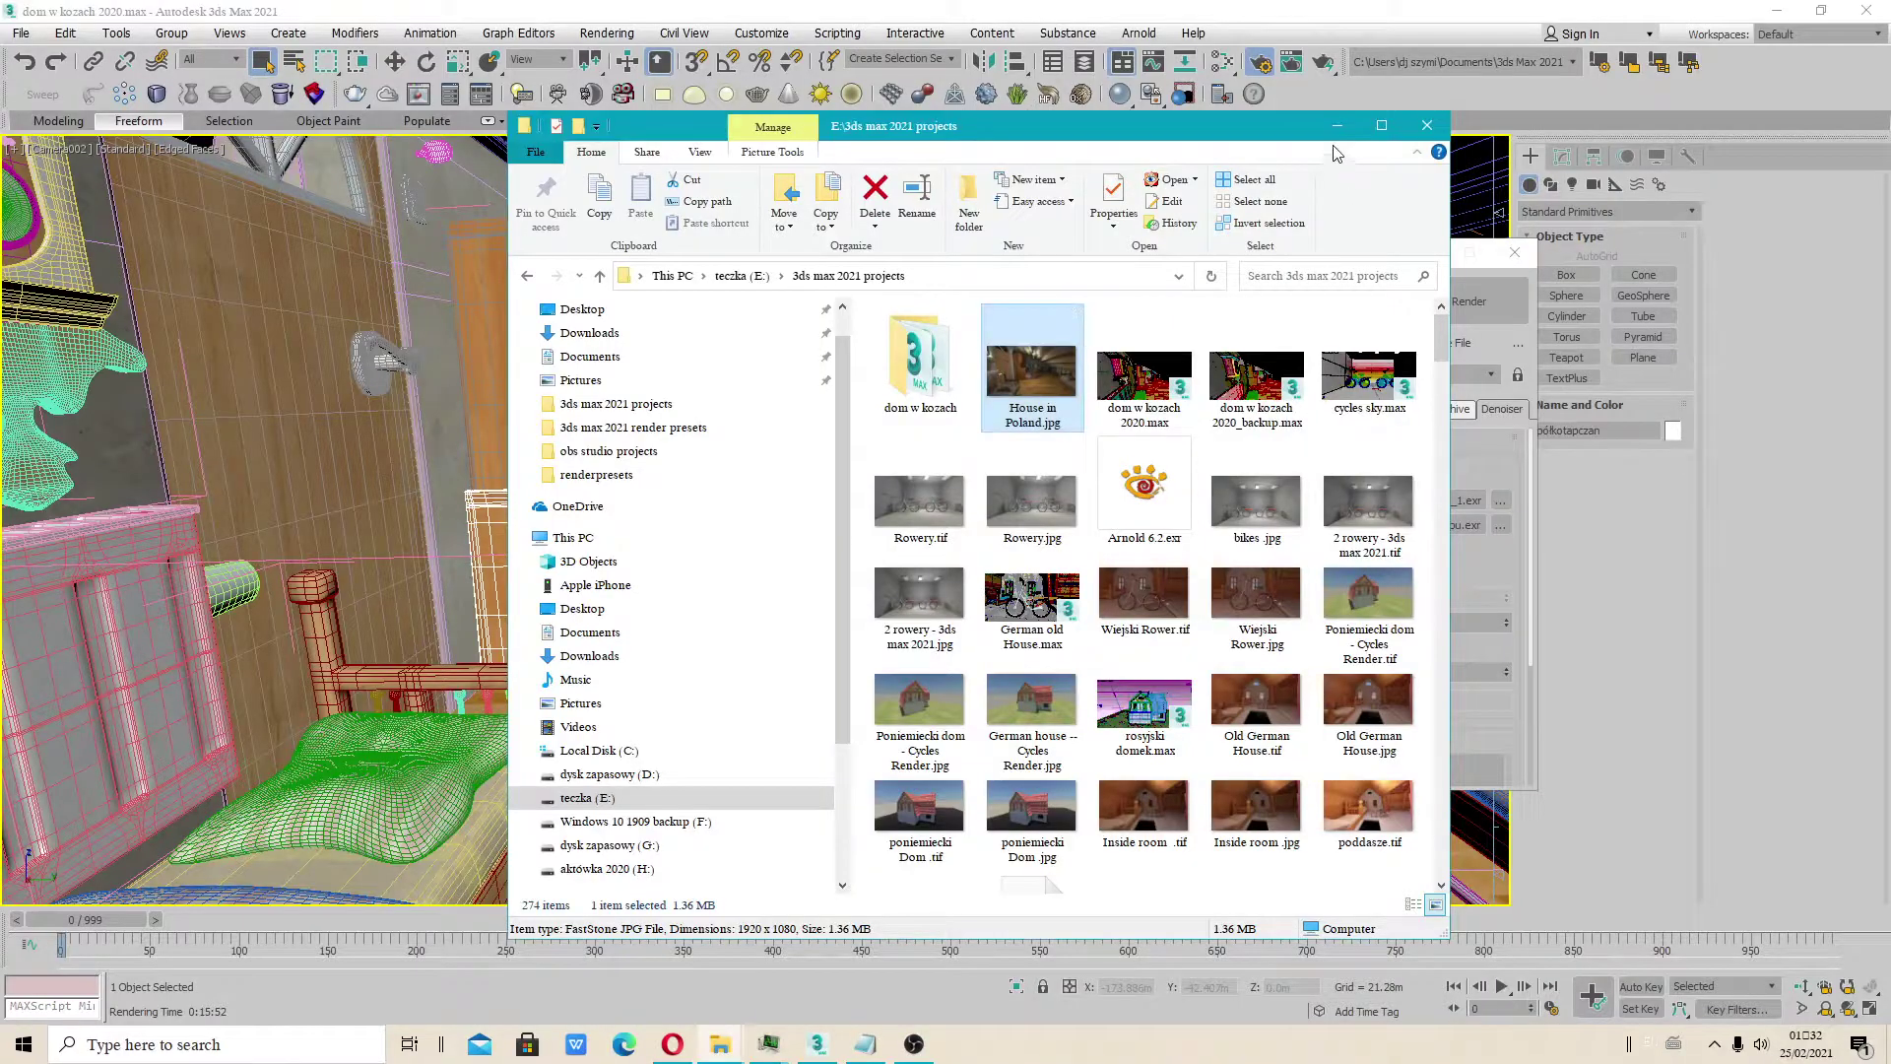
{"action": "left_click", "coordinate": [1336, 125]}
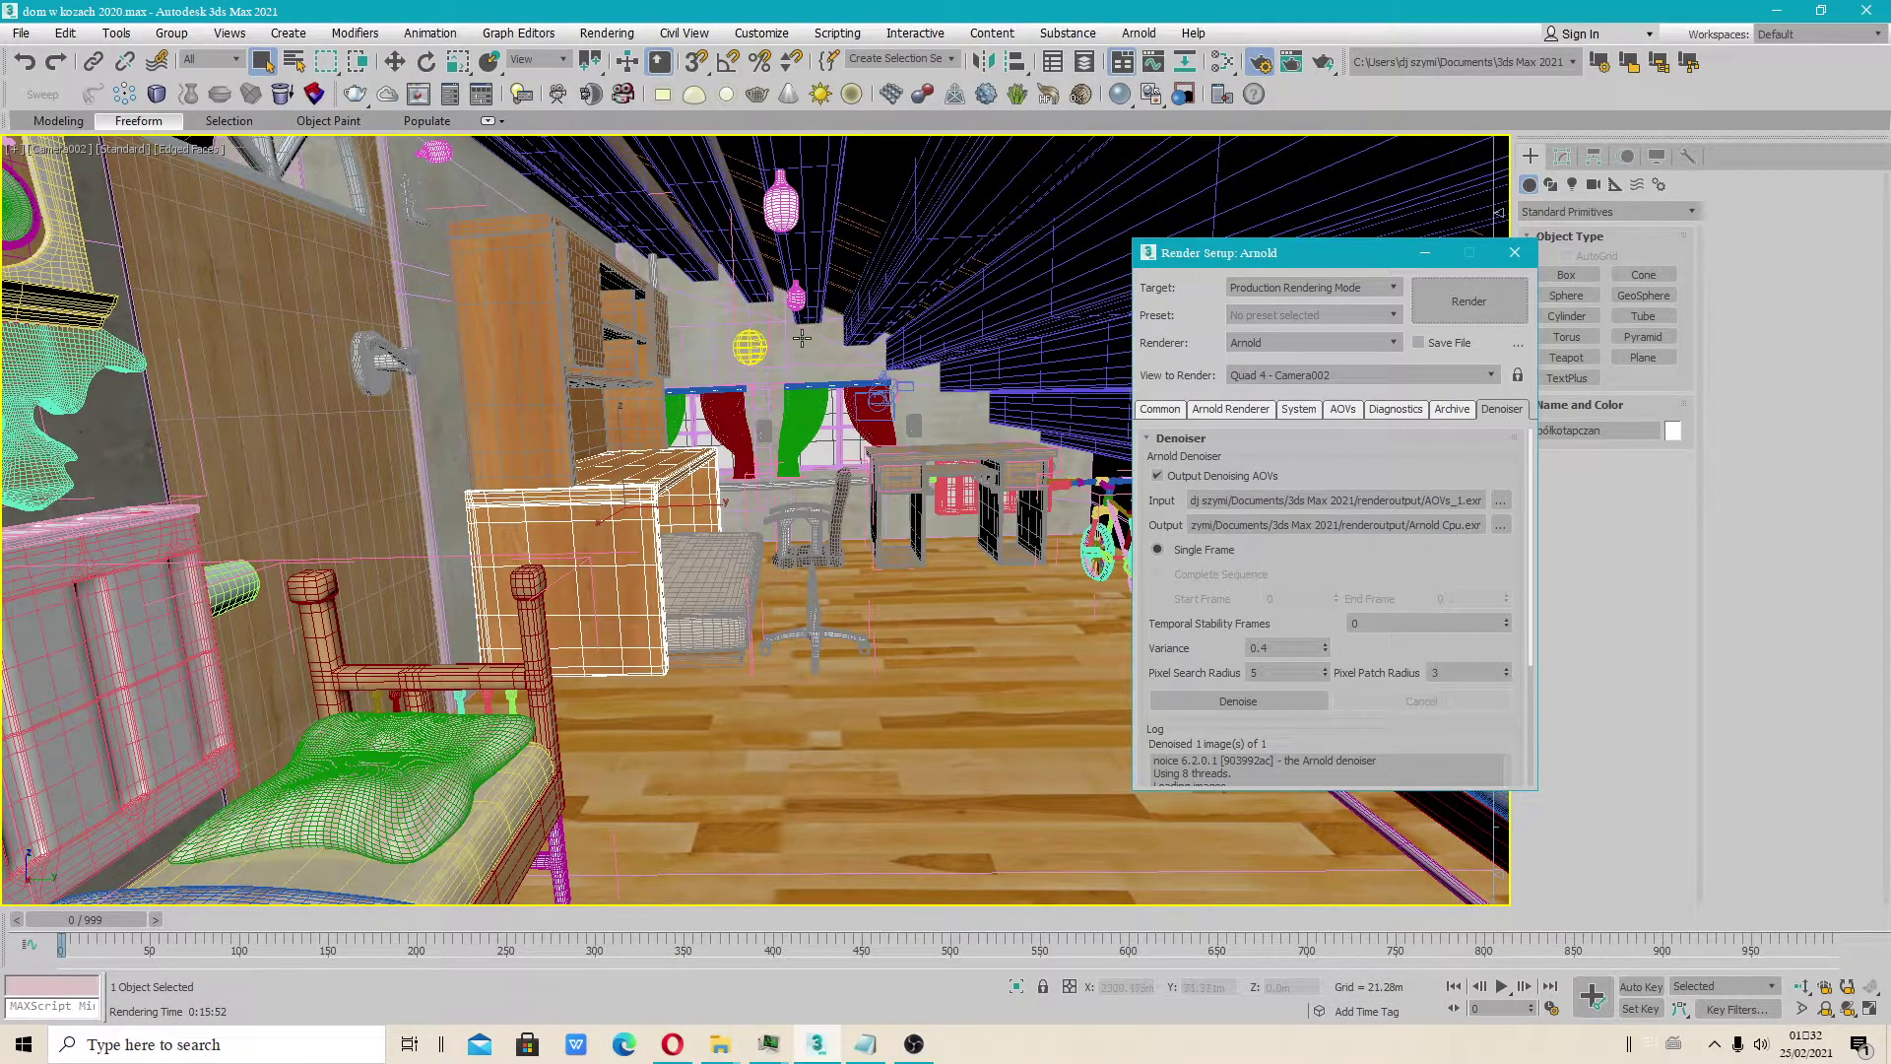
Select CPU as the render device in Arnold's system settings
{"action": "left_click", "coordinate": [1296, 412]}
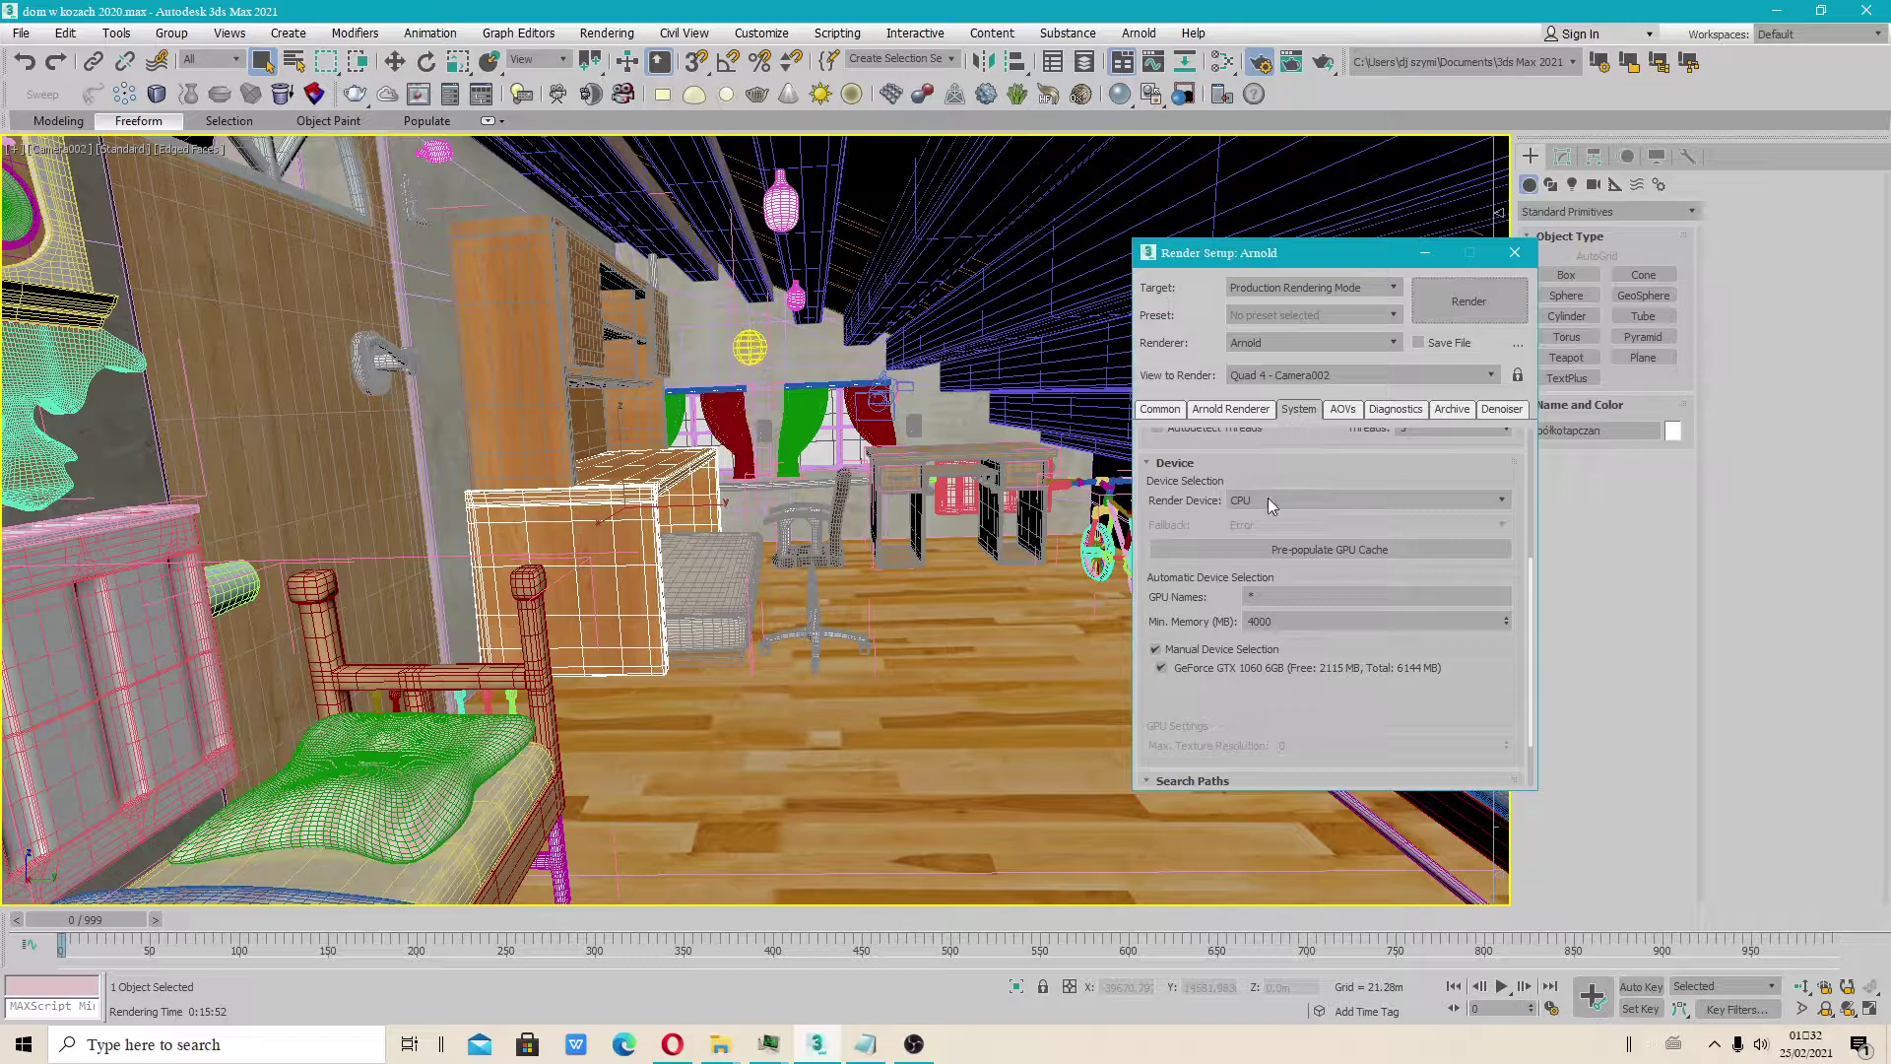
{"action": "scroll", "coordinate": [1271, 537], "scroll_direction": "down", "scroll_amount": 3}
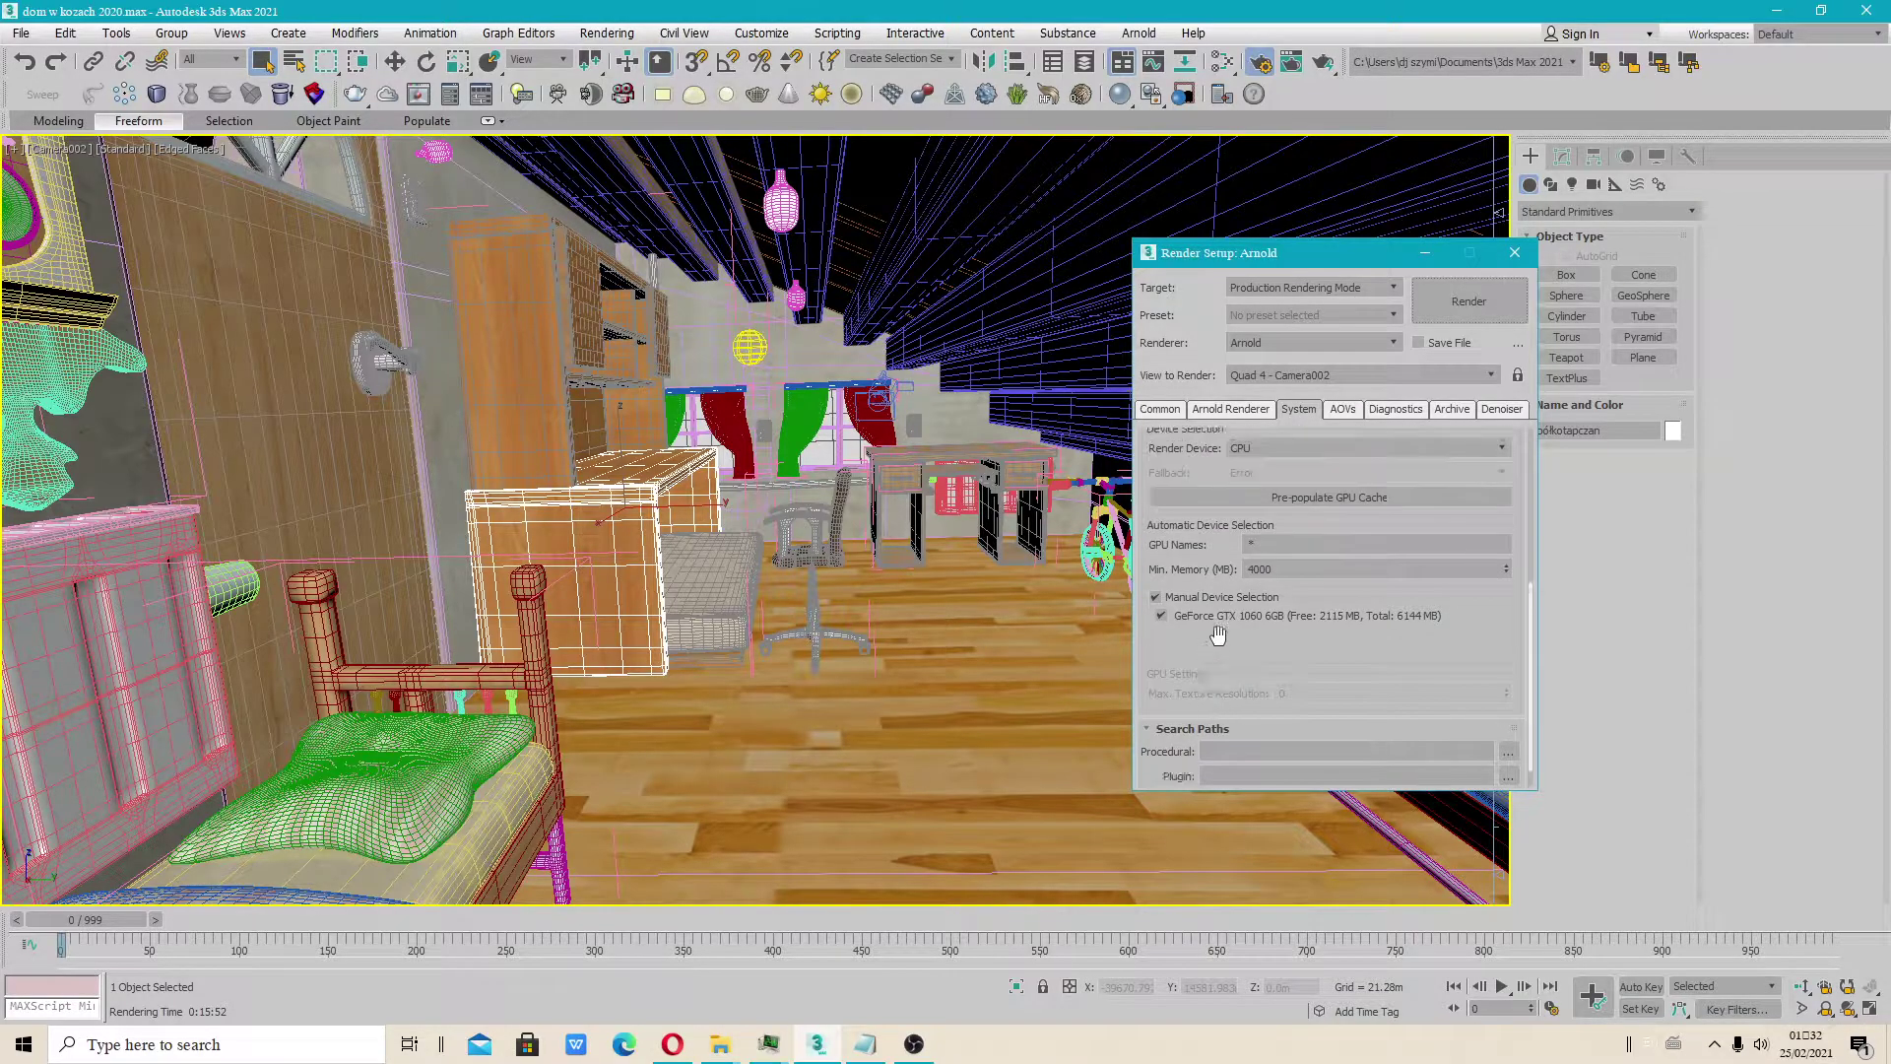
{"action": "scroll", "coordinate": [1221, 631], "scroll_direction": "up", "scroll_amount": 5}
{"action": "left_click", "coordinate": [1265, 565]}
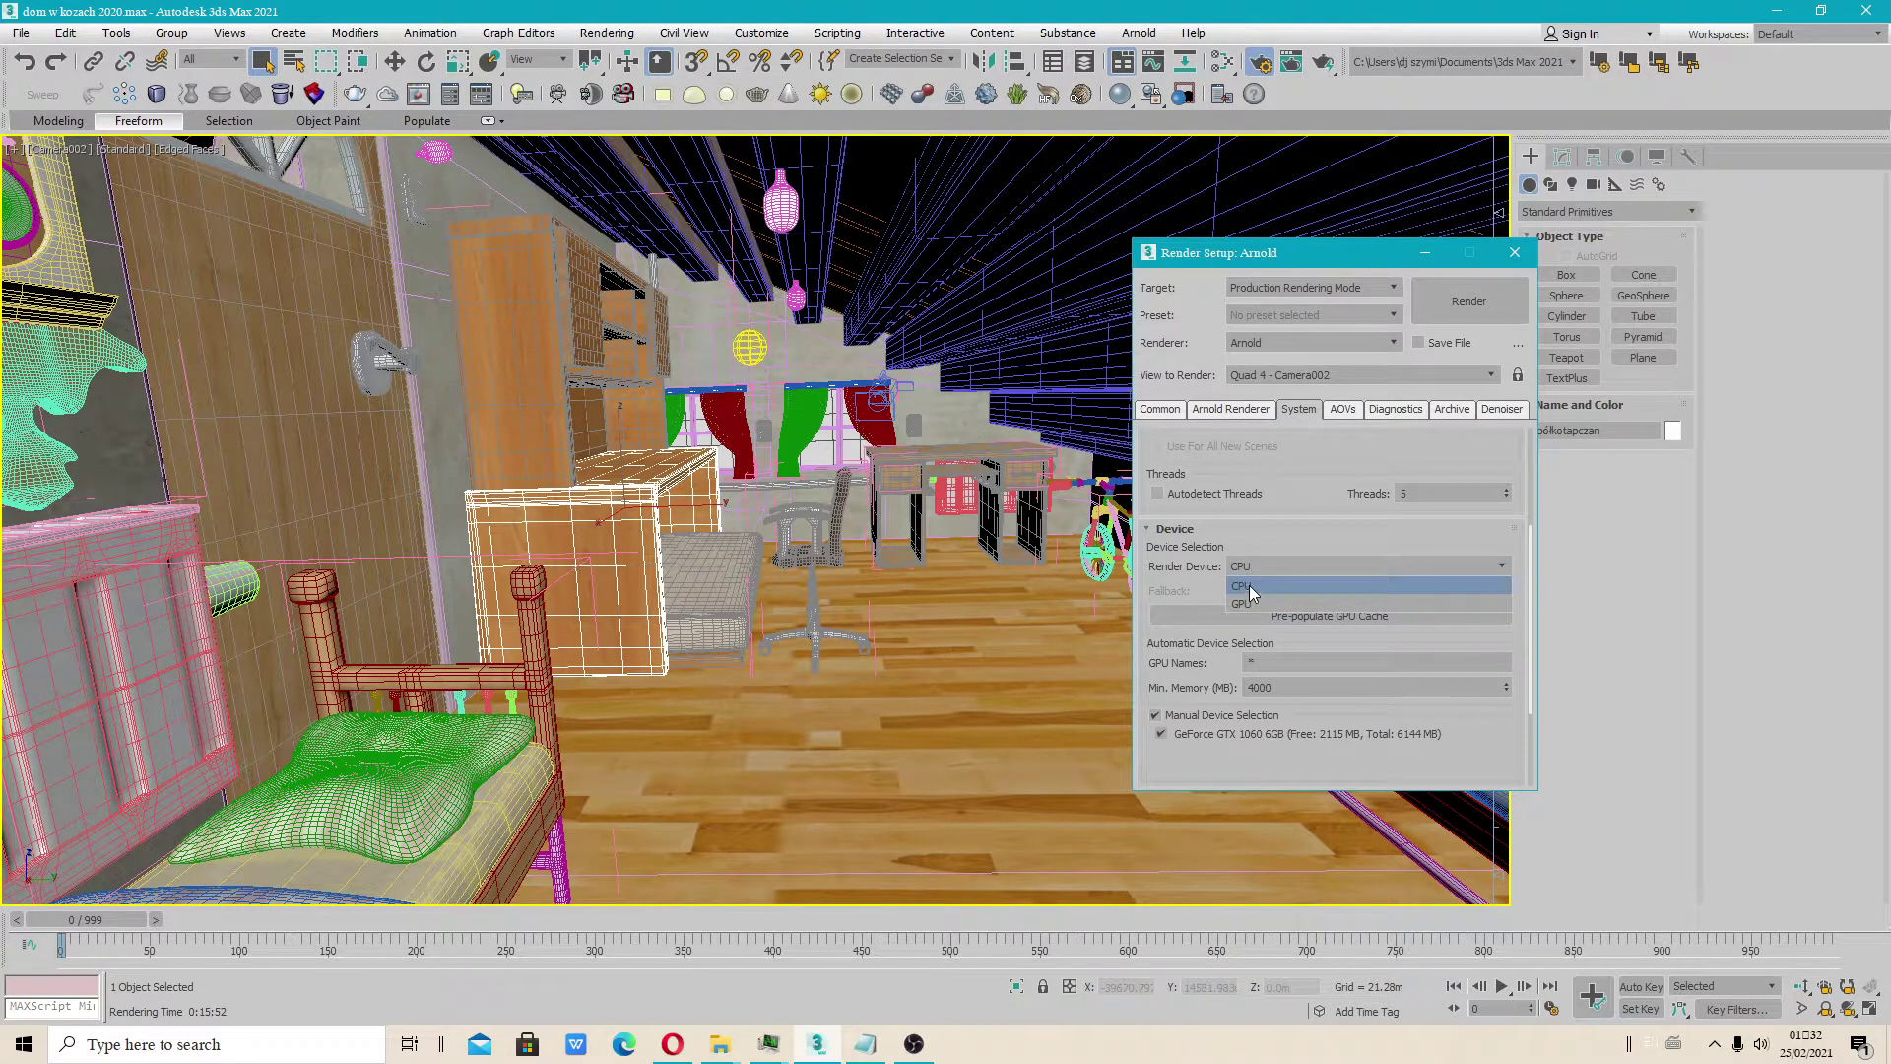
{"action": "left_click", "coordinate": [1249, 588]}
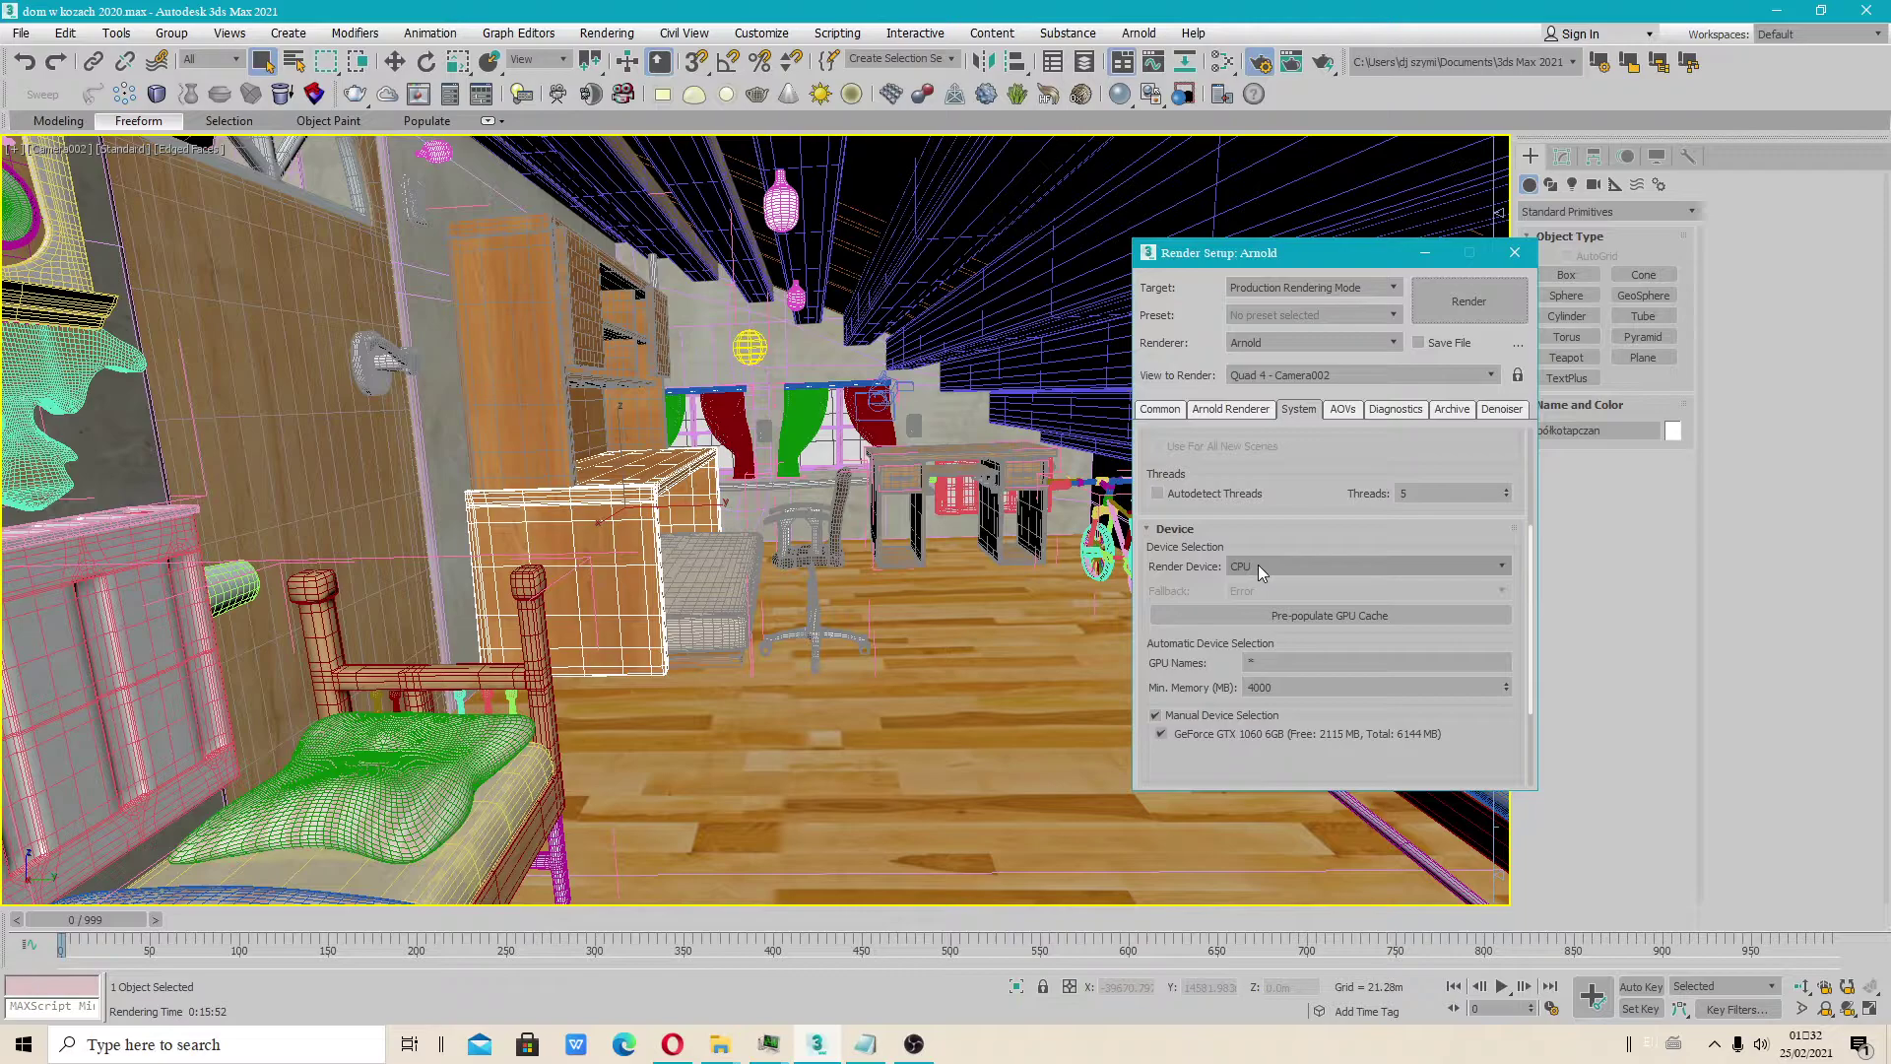
Launch the task manager and examine the CPU and GPU usage graphs in System Information
{"action": "right_click", "coordinate": [1018, 1048]}
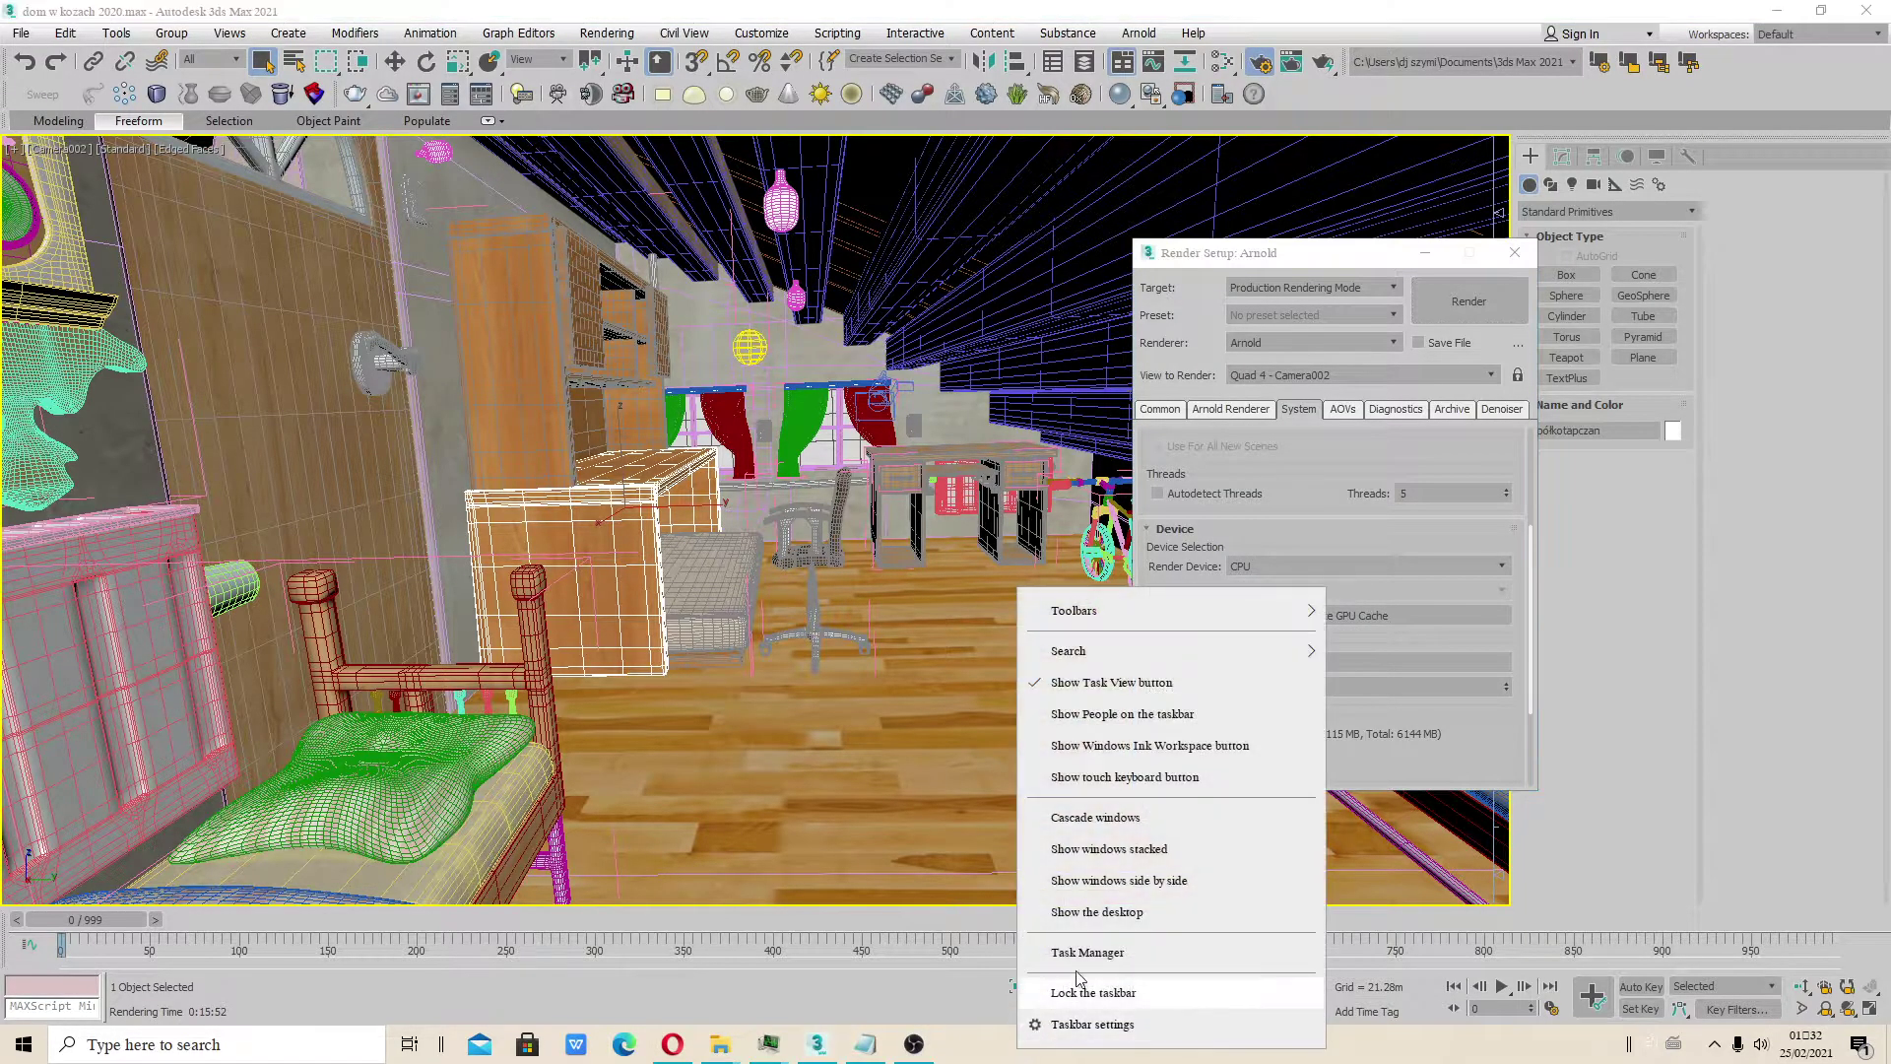
{"action": "left_click", "coordinate": [1083, 952]}
{"action": "left_click", "coordinate": [1369, 431]}
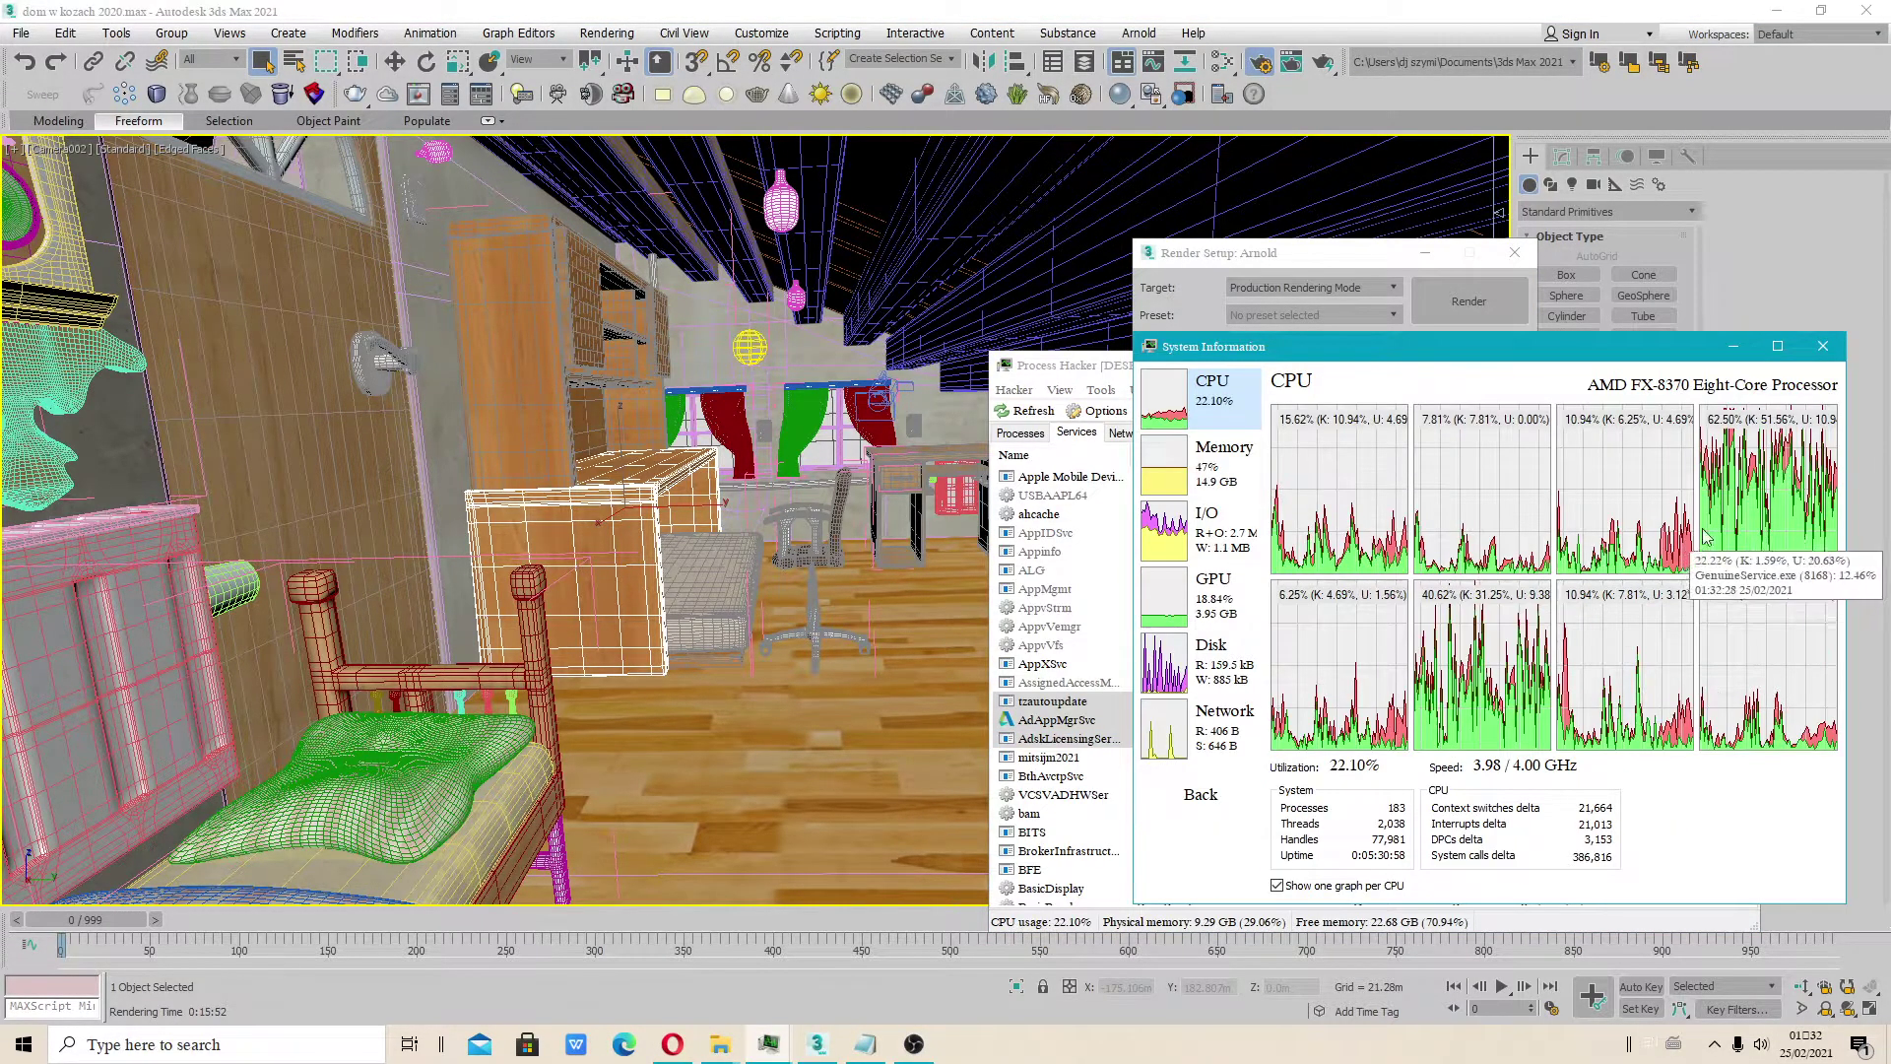
{"action": "left_click", "coordinate": [1214, 599]}
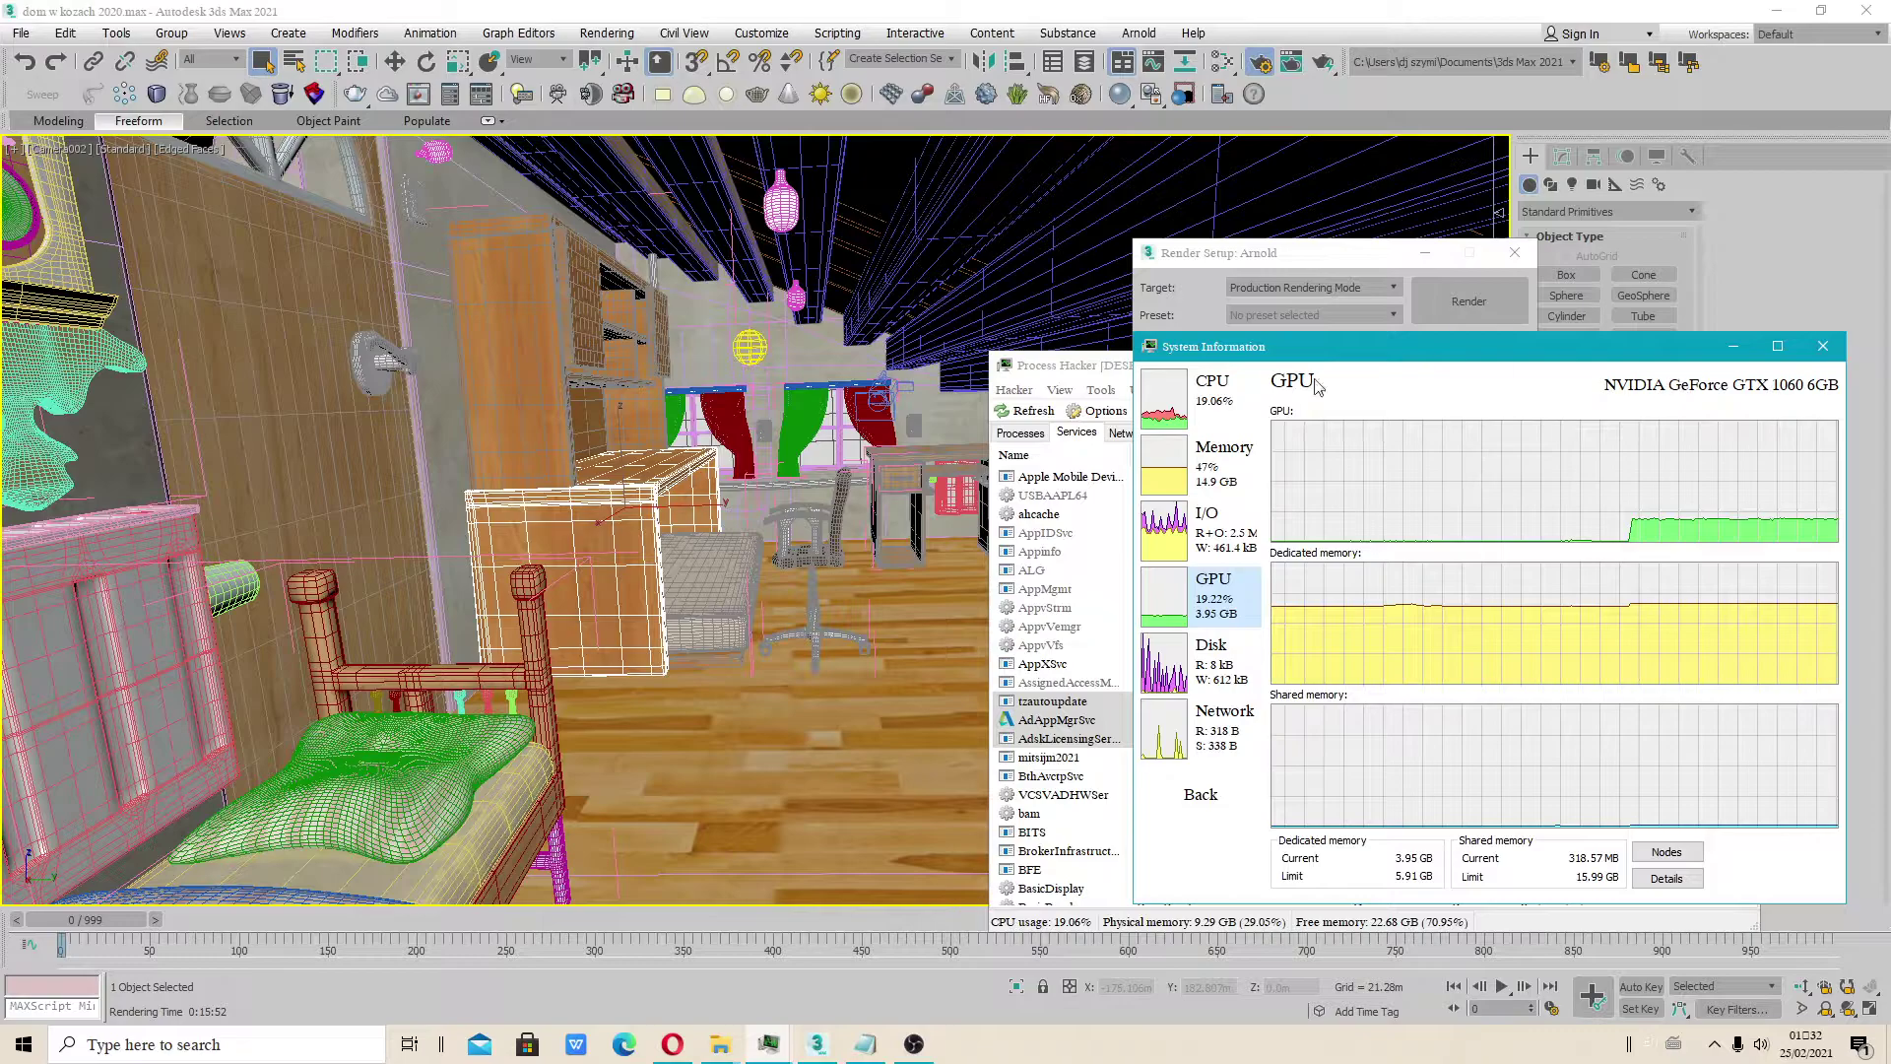
{"action": "left_click", "coordinate": [1214, 392]}
{"action": "left_click", "coordinate": [1217, 611]}
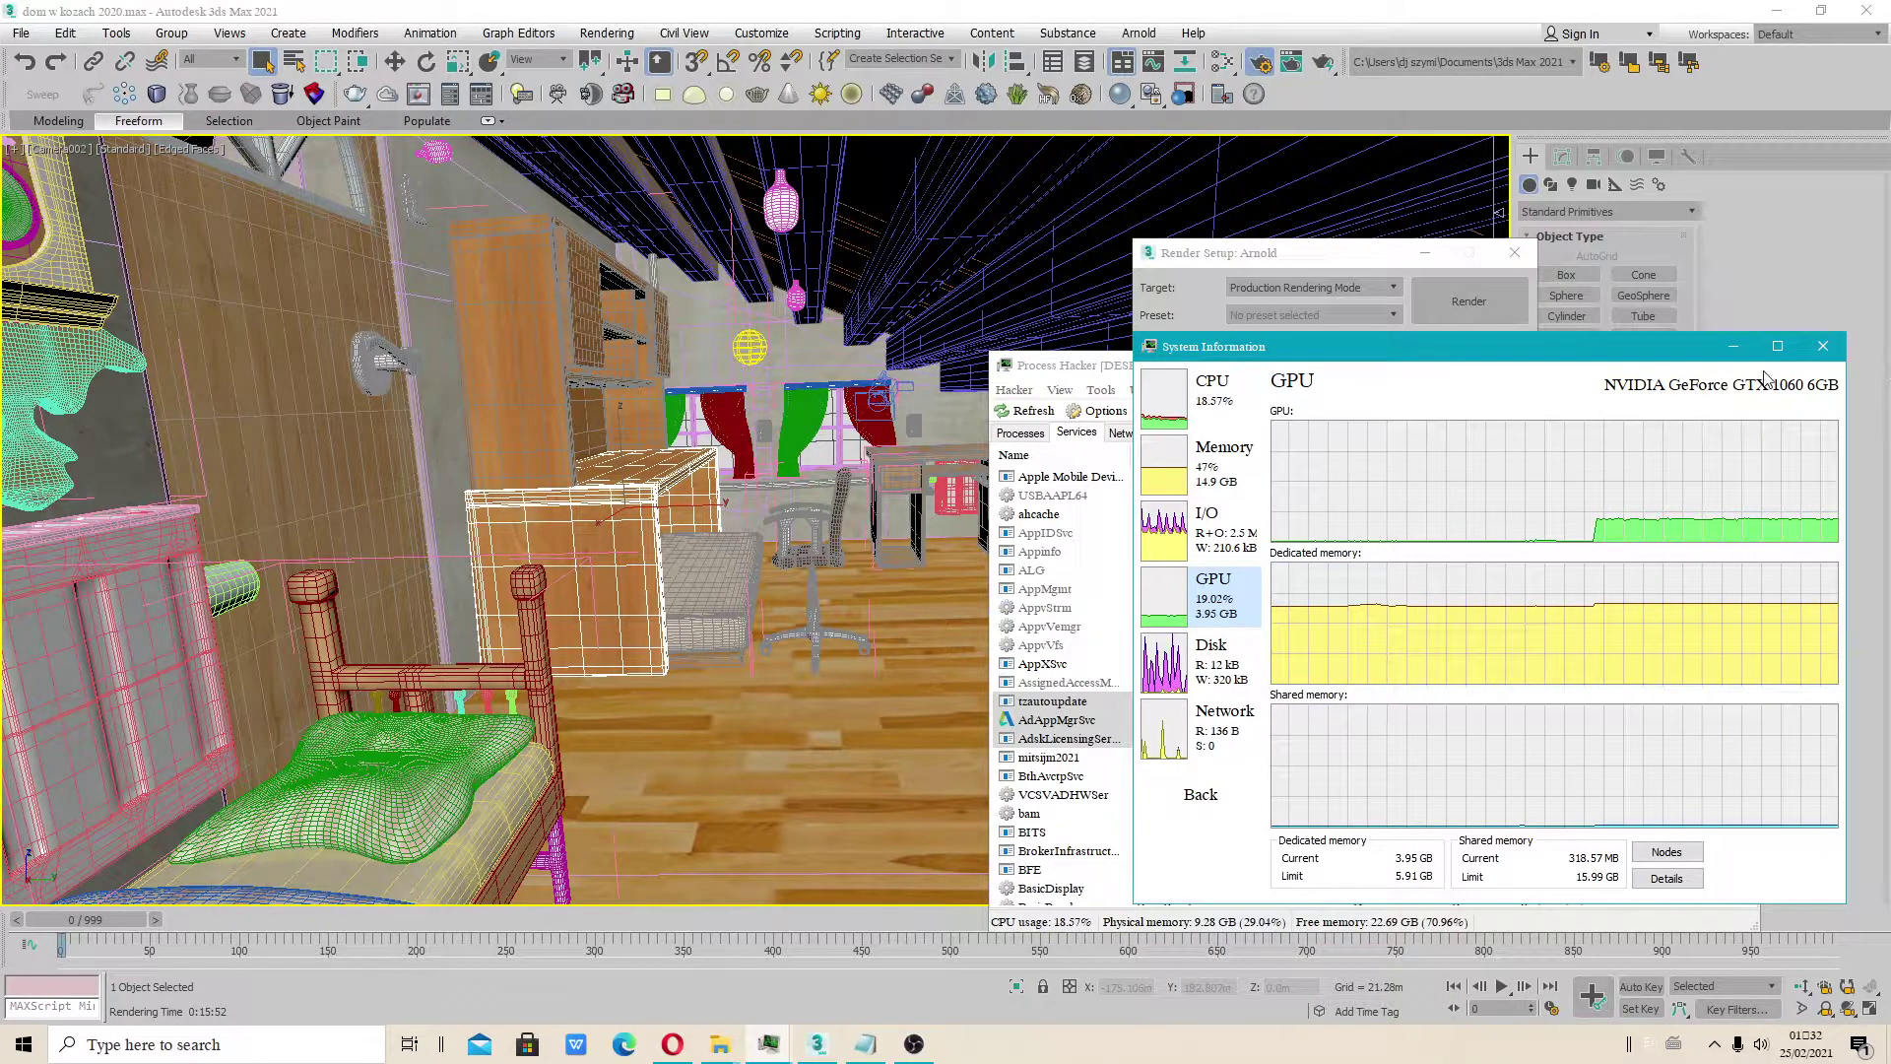
Dismiss the System Information and Process Hacker windows, and examine Arnold's Diagnostics and Denoiser settings in Render Setup
{"action": "left_click", "coordinate": [1824, 346]}
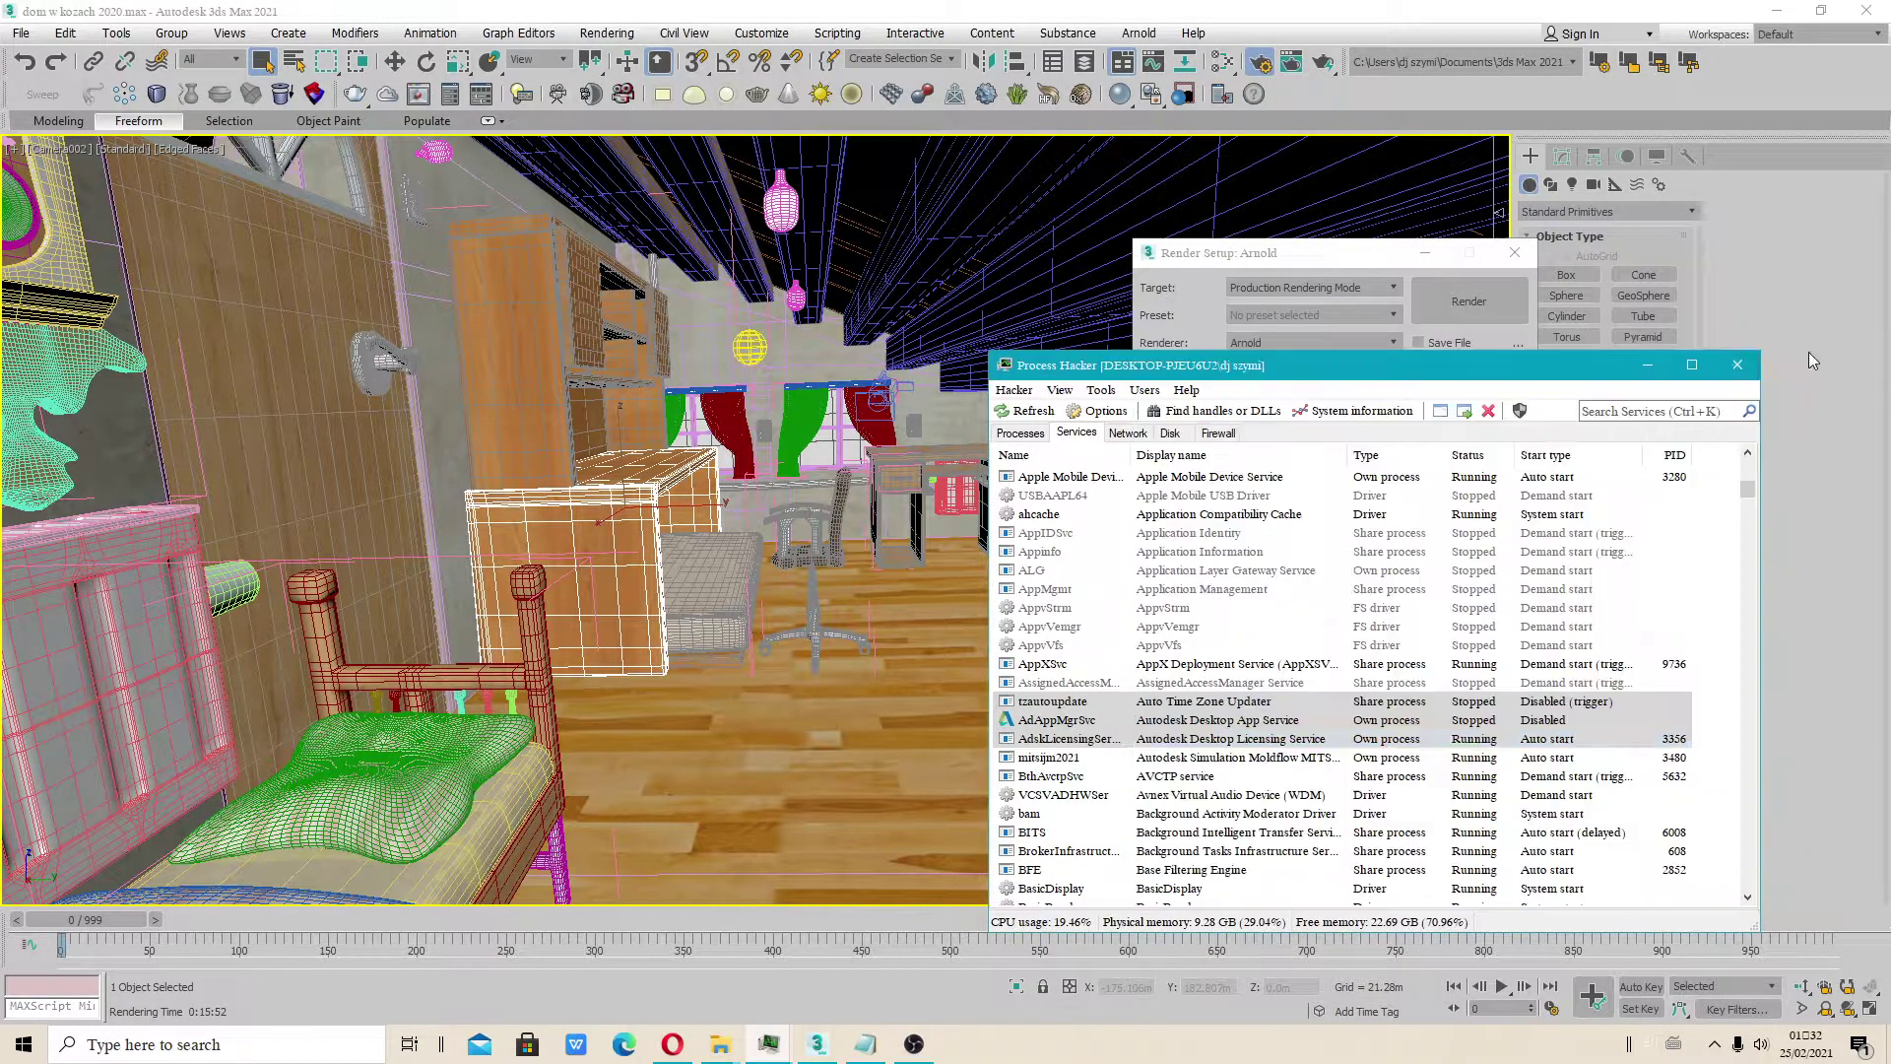
{"action": "left_click", "coordinate": [1647, 366]}
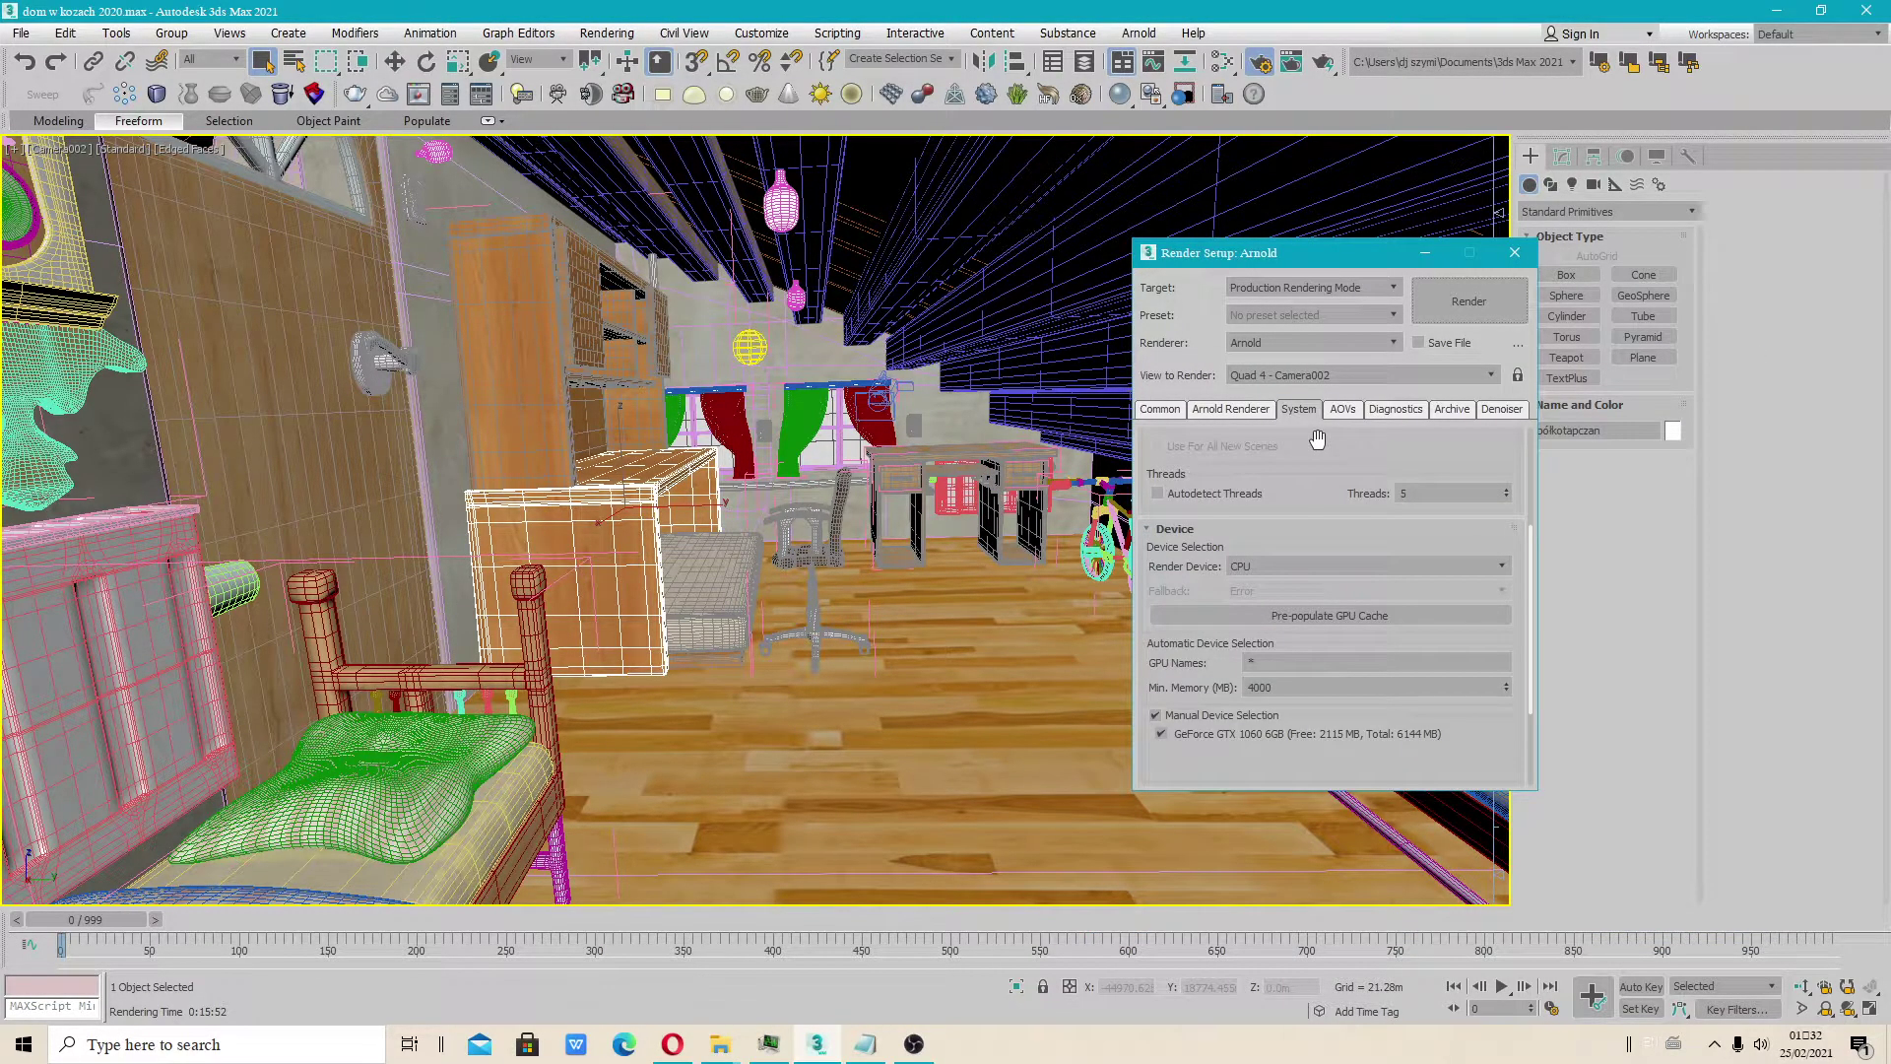
{"action": "left_click", "coordinate": [1392, 409]}
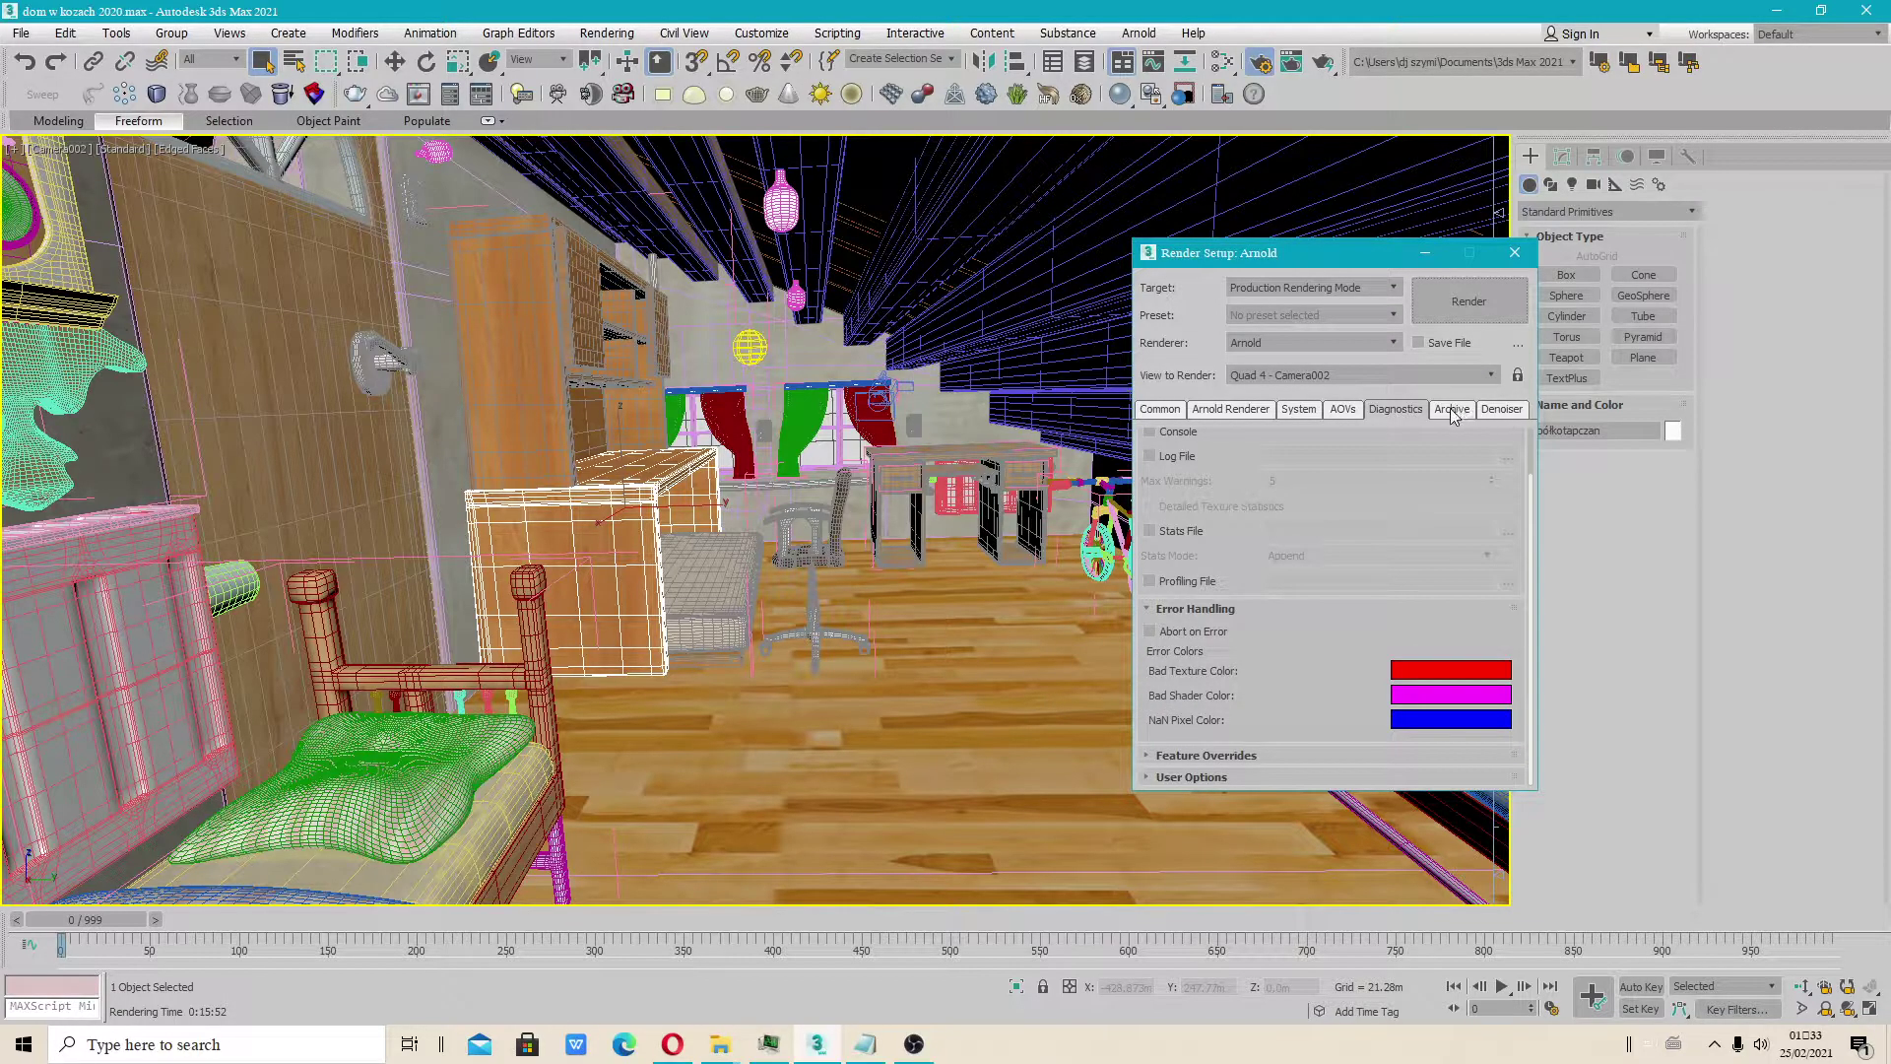
{"action": "left_click", "coordinate": [1501, 410]}
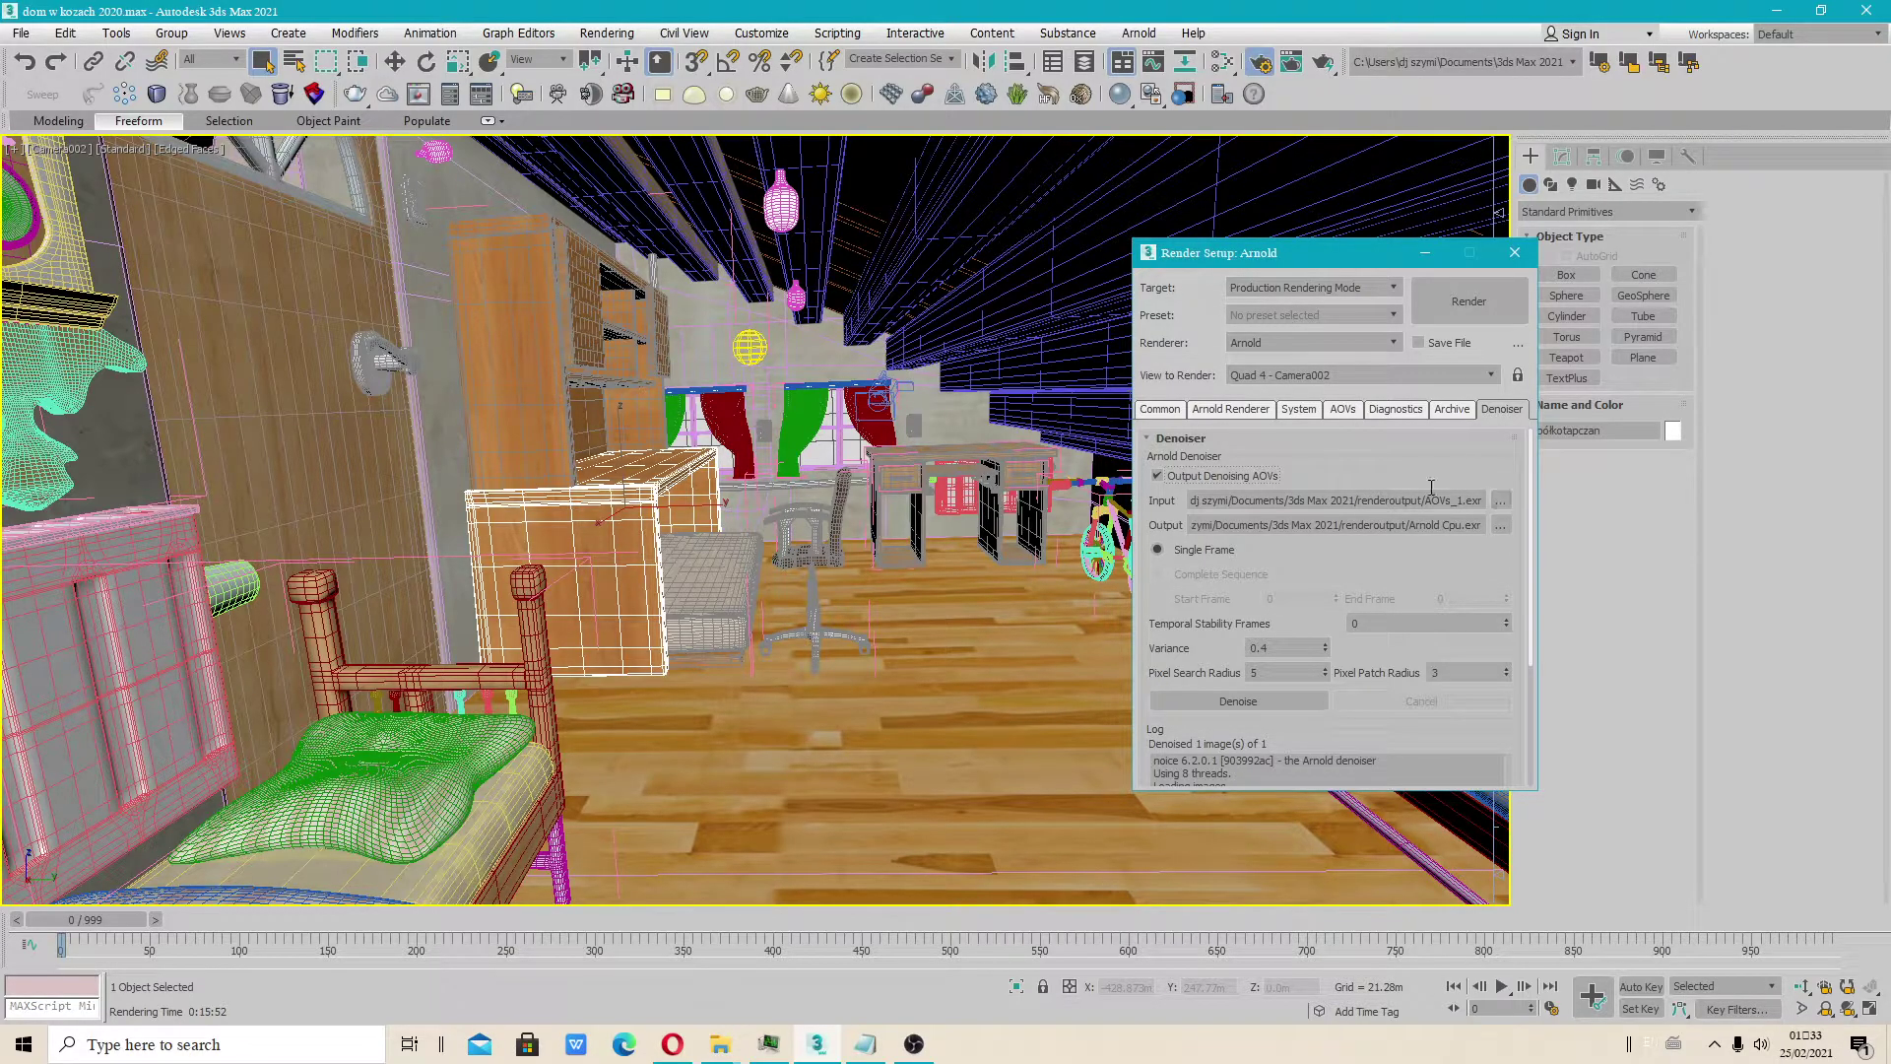
Examine the installed MAXtoA version and the Compatibility Mode options in the Arnold Renderer settings
{"action": "left_click", "coordinate": [1227, 410]}
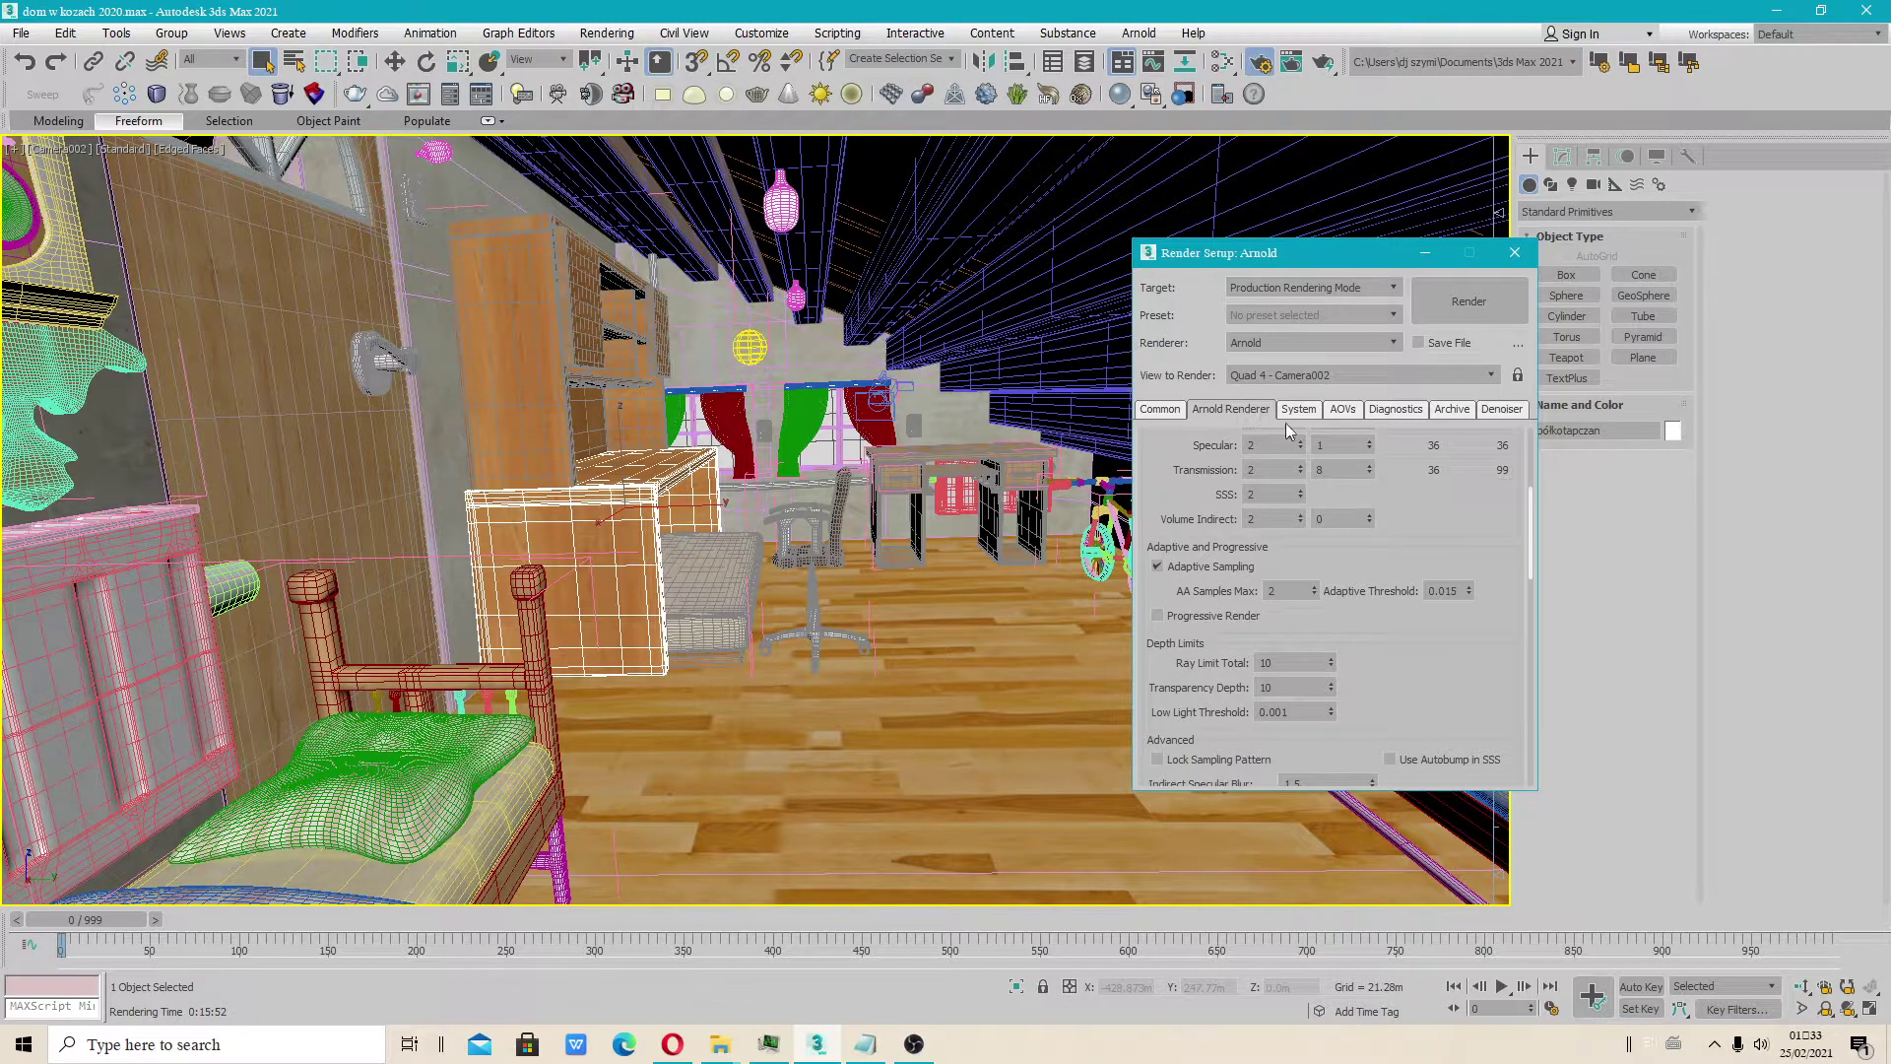
{"action": "scroll", "coordinate": [1346, 585], "scroll_direction": "up", "scroll_amount": 3}
{"action": "scroll", "coordinate": [1328, 520], "scroll_direction": "up", "scroll_amount": 3}
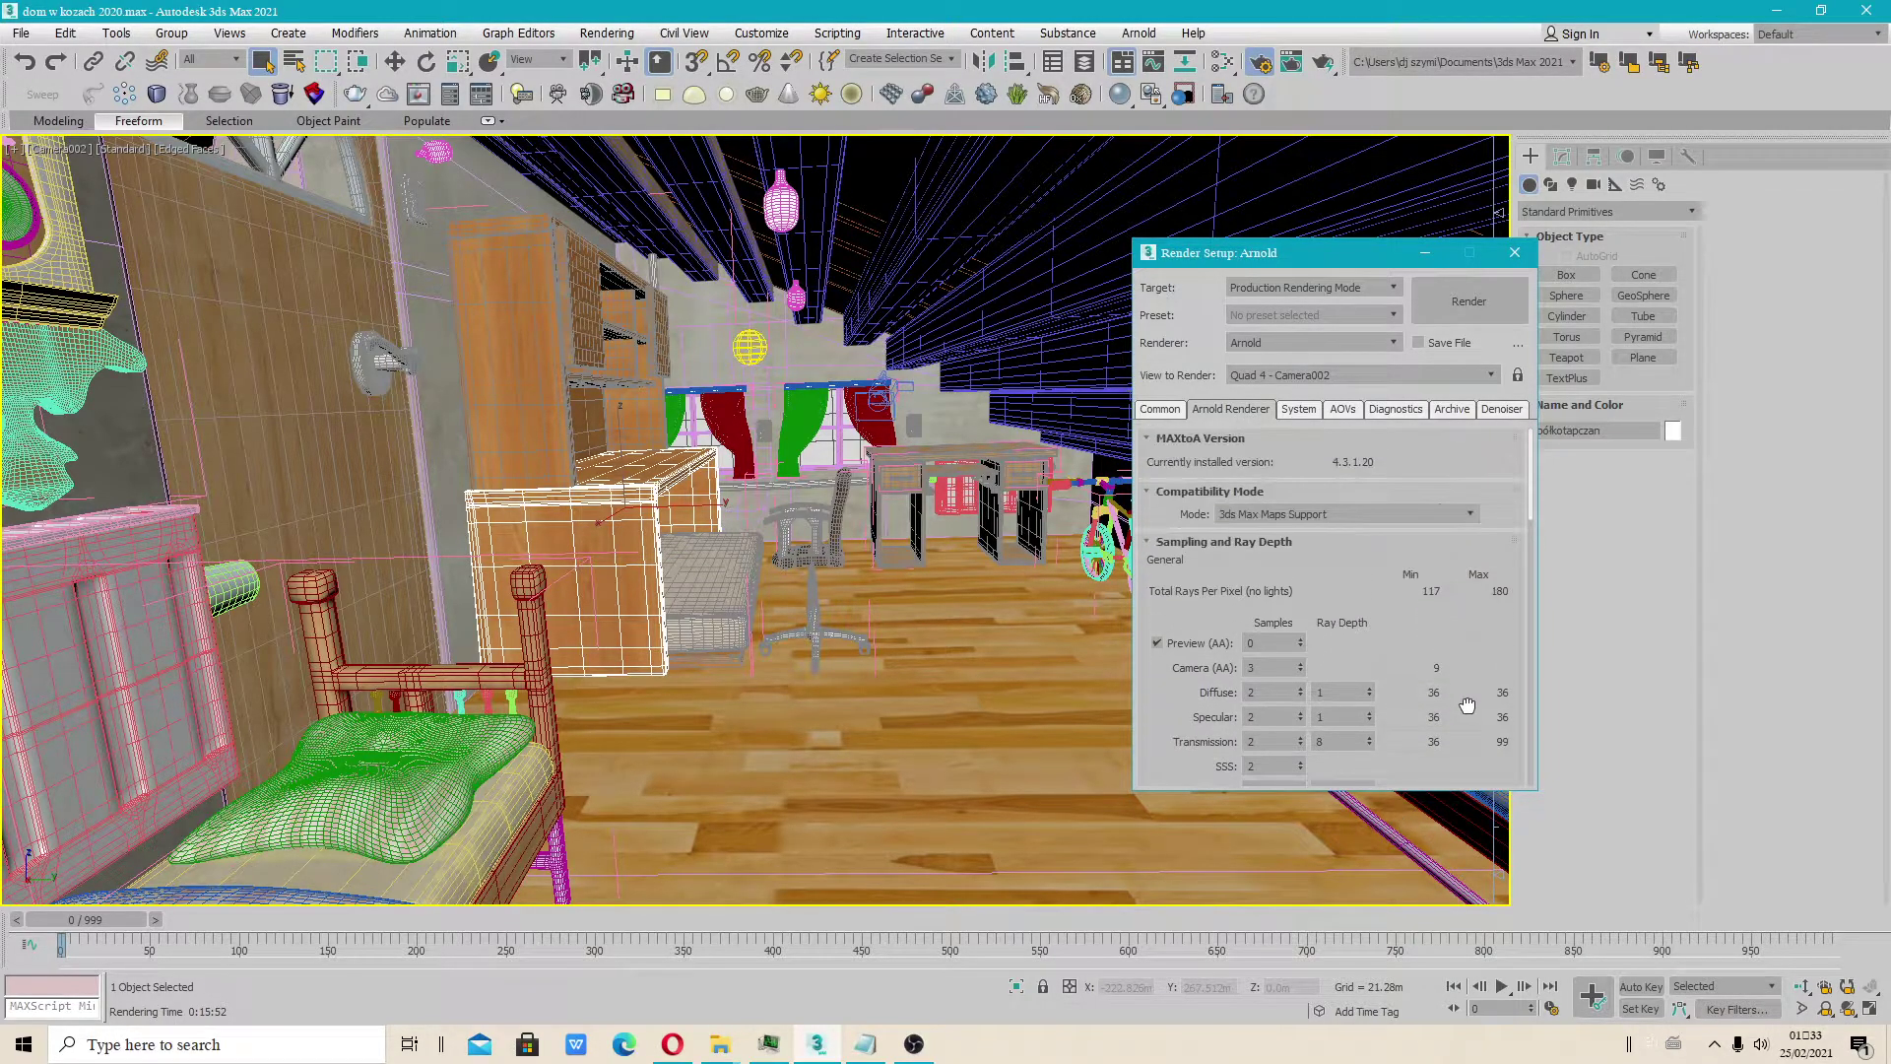
{"action": "left_click", "coordinate": [1318, 514]}
{"action": "left_click", "coordinate": [1316, 514]}
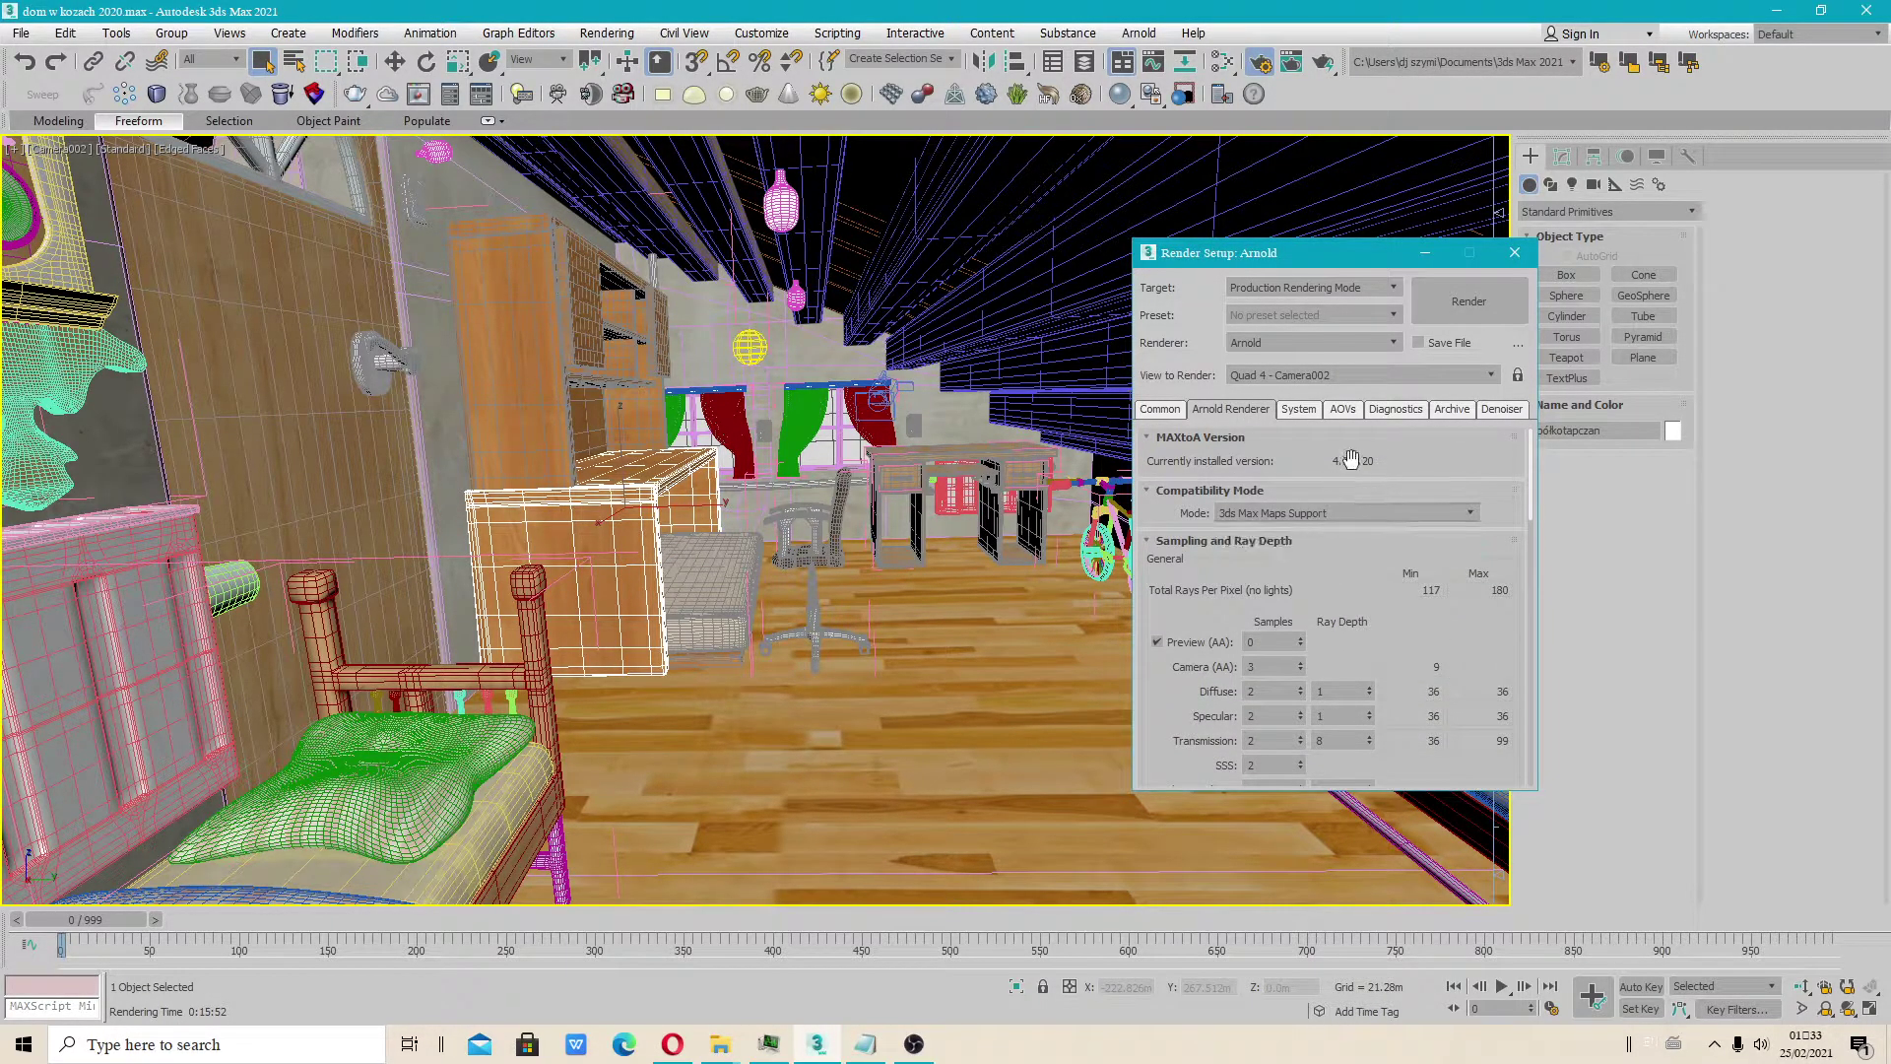
{"action": "left_click", "coordinate": [1316, 512]}
{"action": "left_click", "coordinate": [1315, 511]}
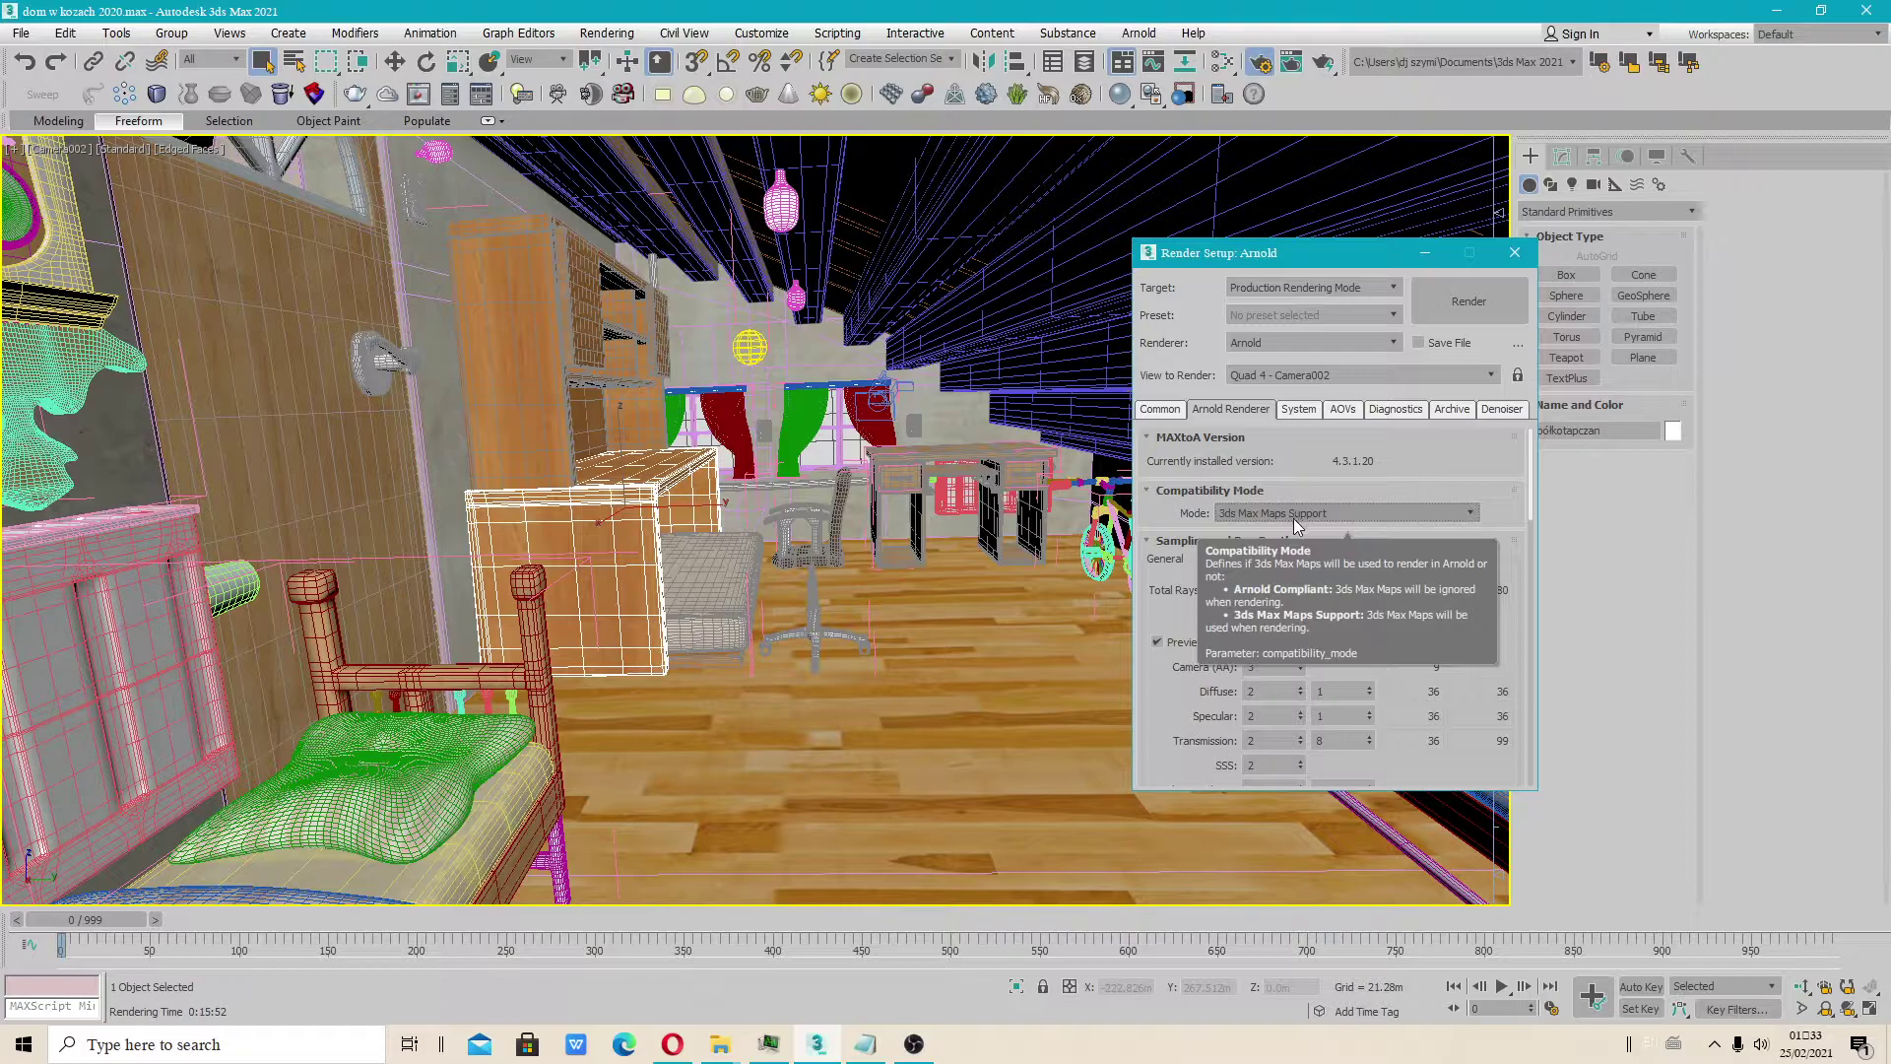
Set the Diffuse ray depth to 2 in Arnold's Sampling and Ray Depth settings
{"action": "scroll", "coordinate": [1363, 599], "scroll_direction": "down", "scroll_amount": 2}
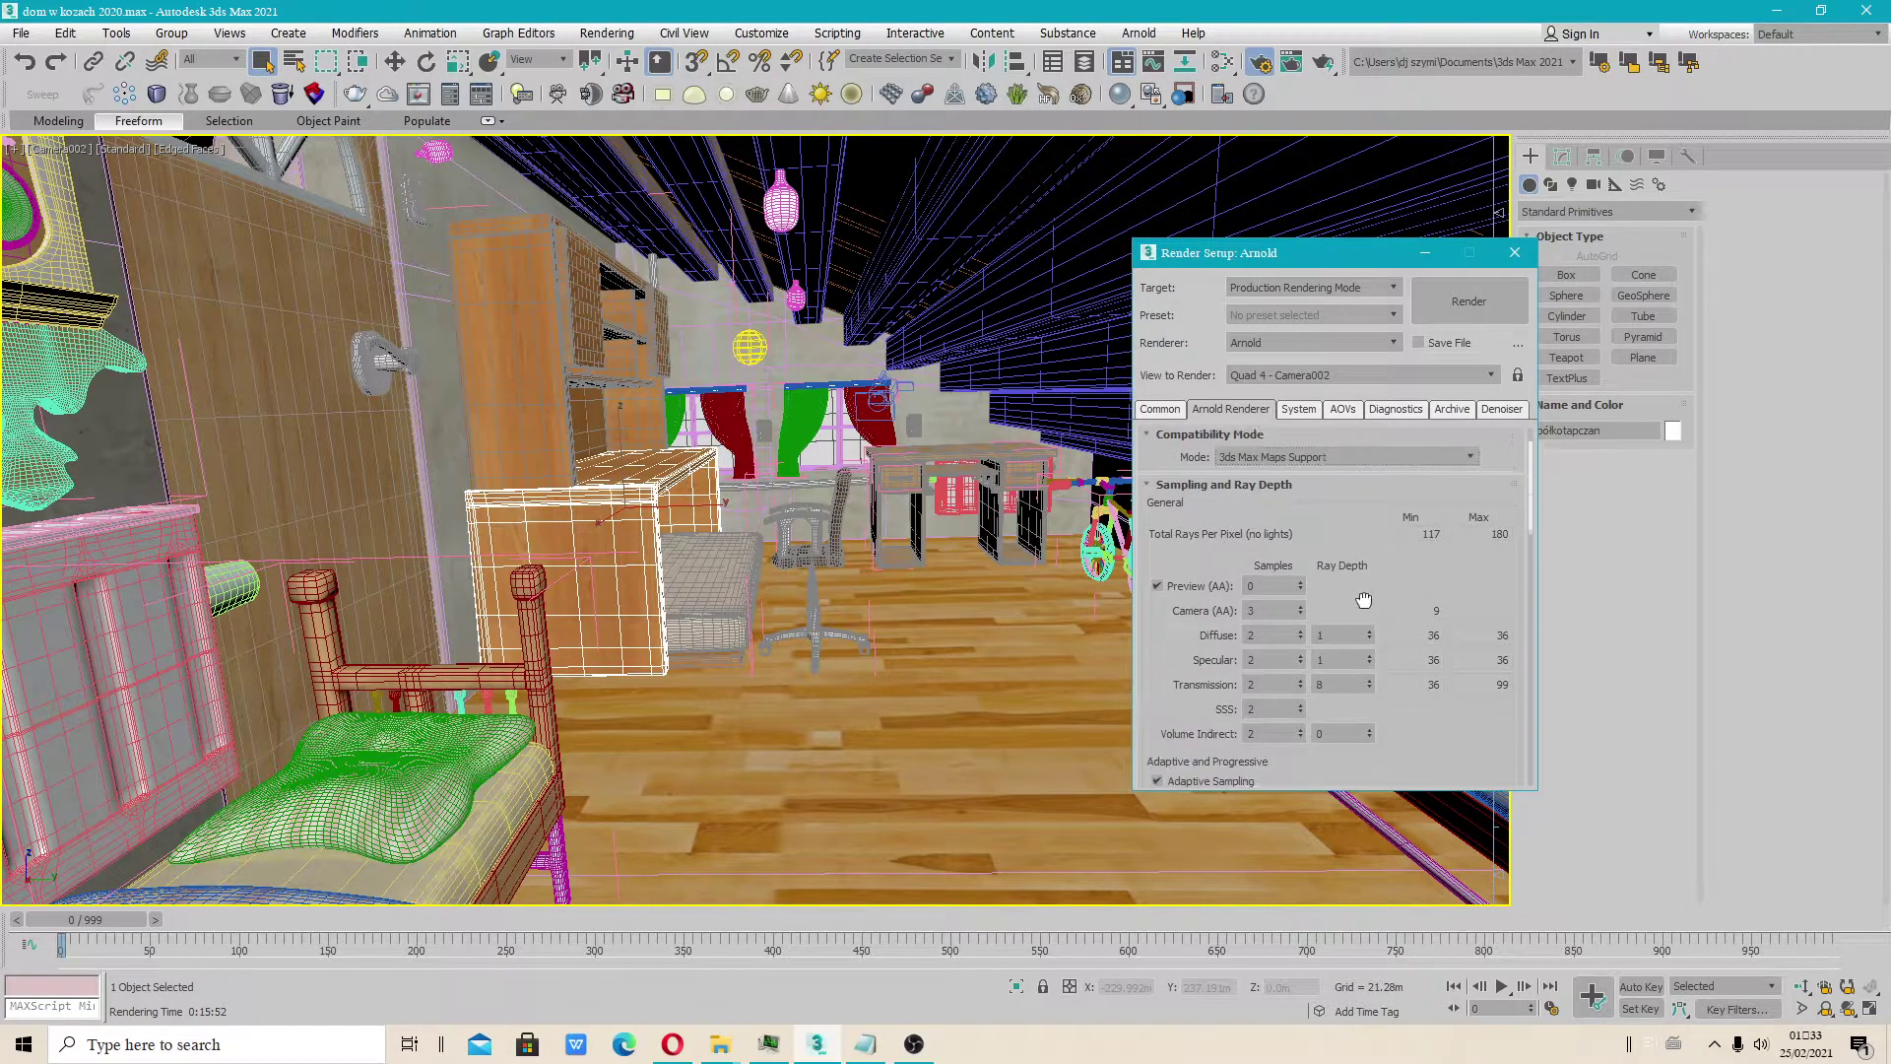
{"action": "scroll", "coordinate": [1363, 599], "scroll_direction": "down", "scroll_amount": 2}
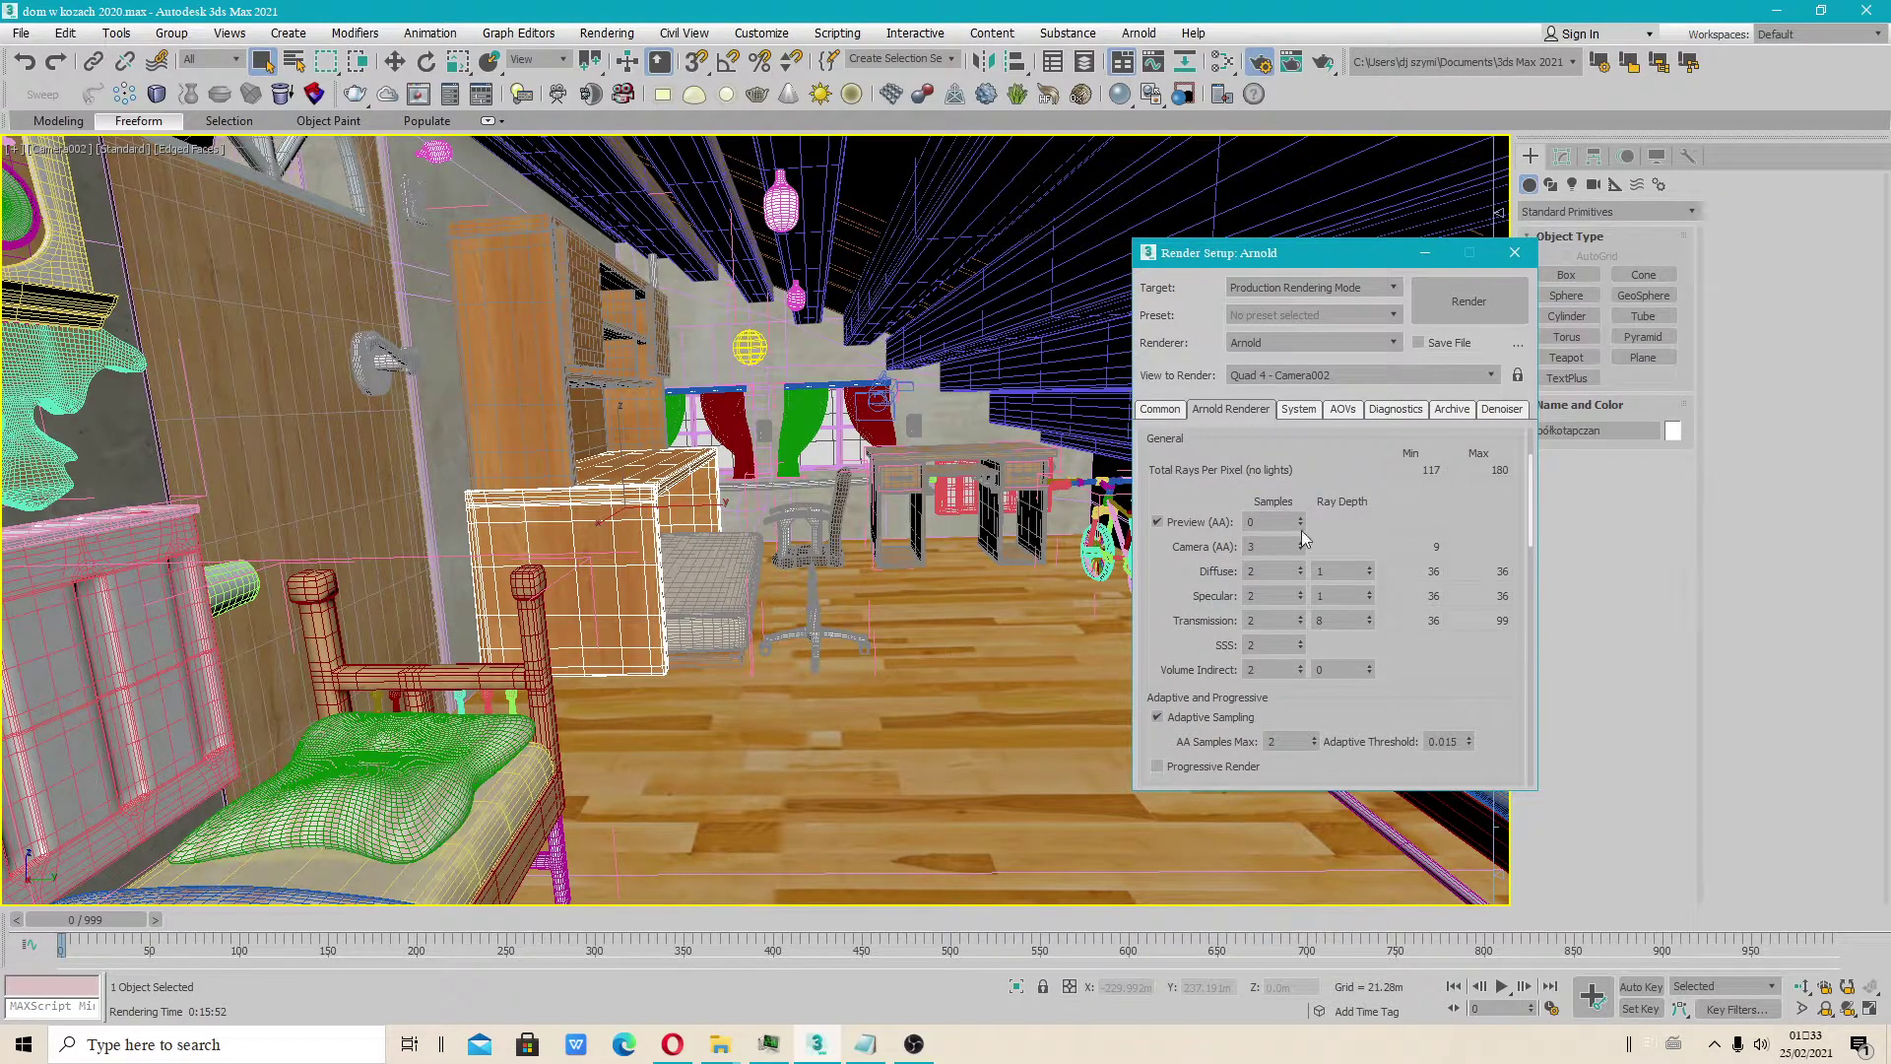
{"action": "scroll", "coordinate": [1276, 469], "scroll_direction": "down", "scroll_amount": 2}
{"action": "left_click_drag", "start_coordinate": [1370, 513], "coordinate": [1370, 485]}
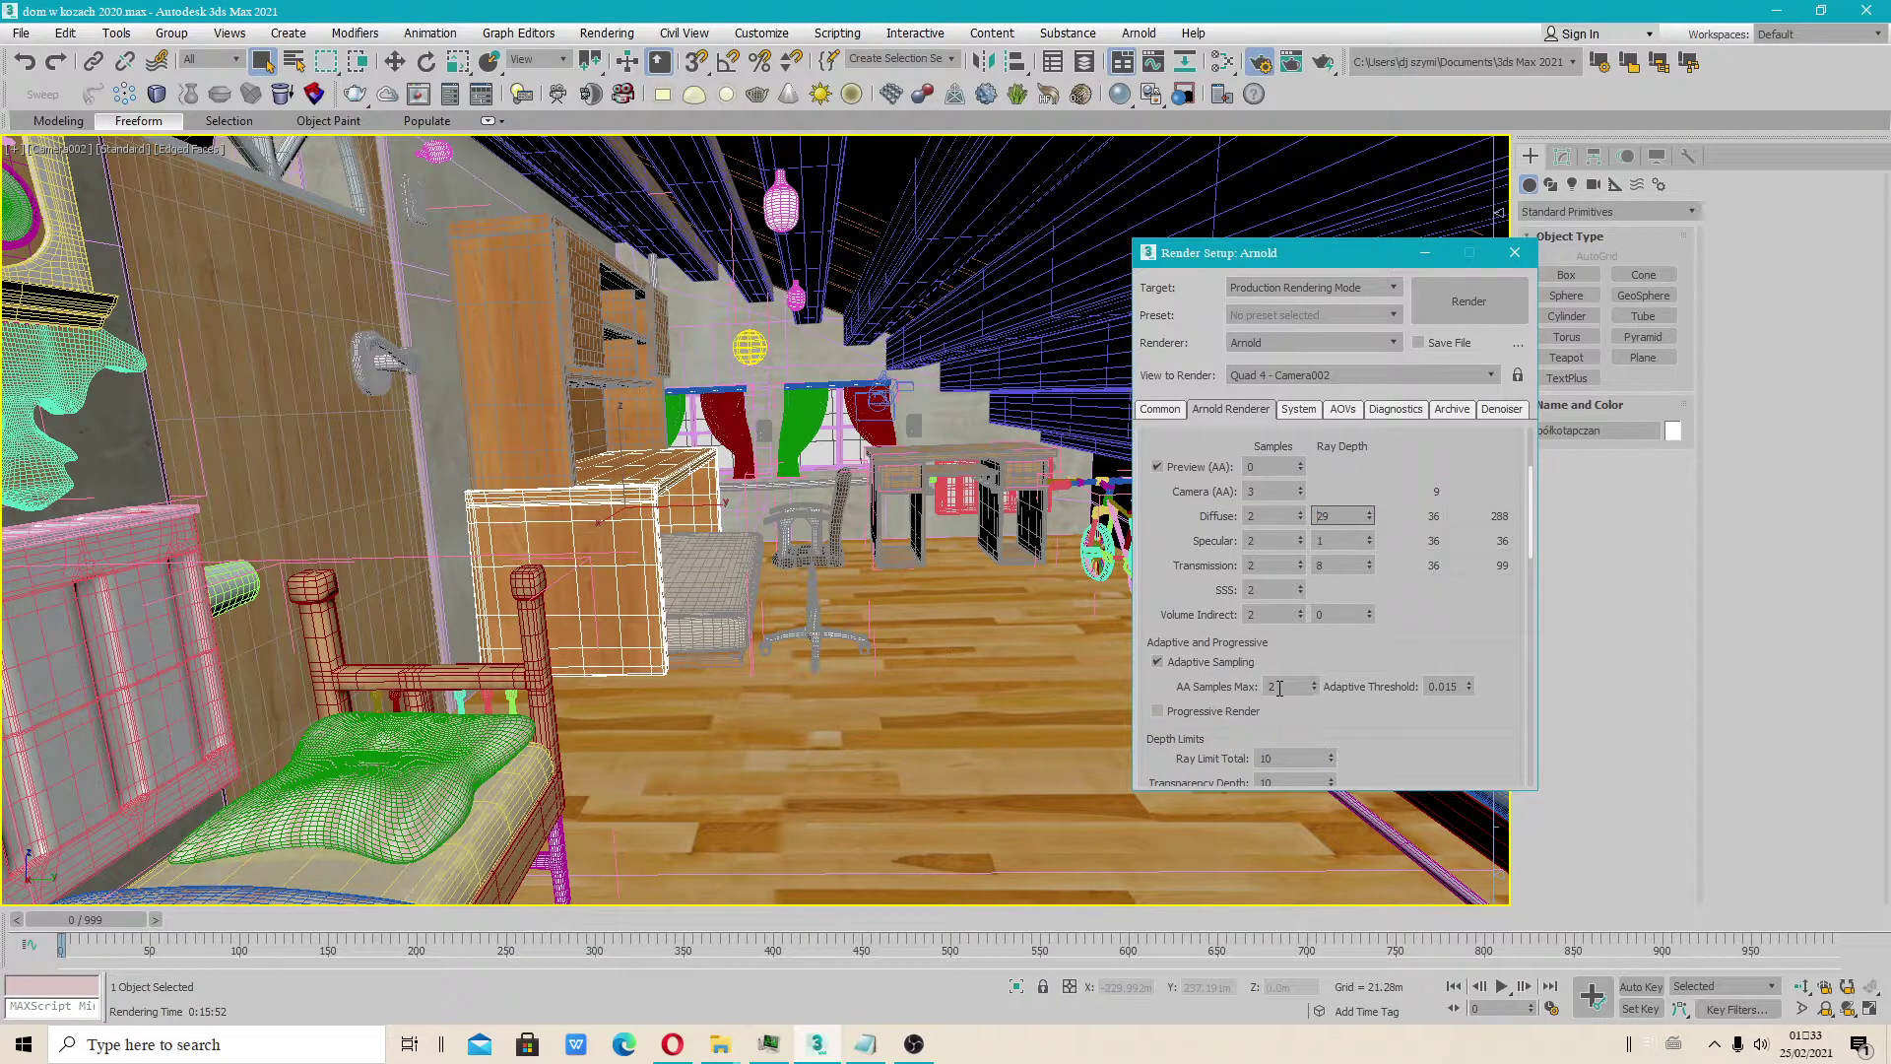
{"action": "double_click", "coordinate": [1320, 514]}
{"action": "key", "text": "Return"}
{"action": "double_click", "coordinate": [1319, 514]}
{"action": "key", "text": "Return"}
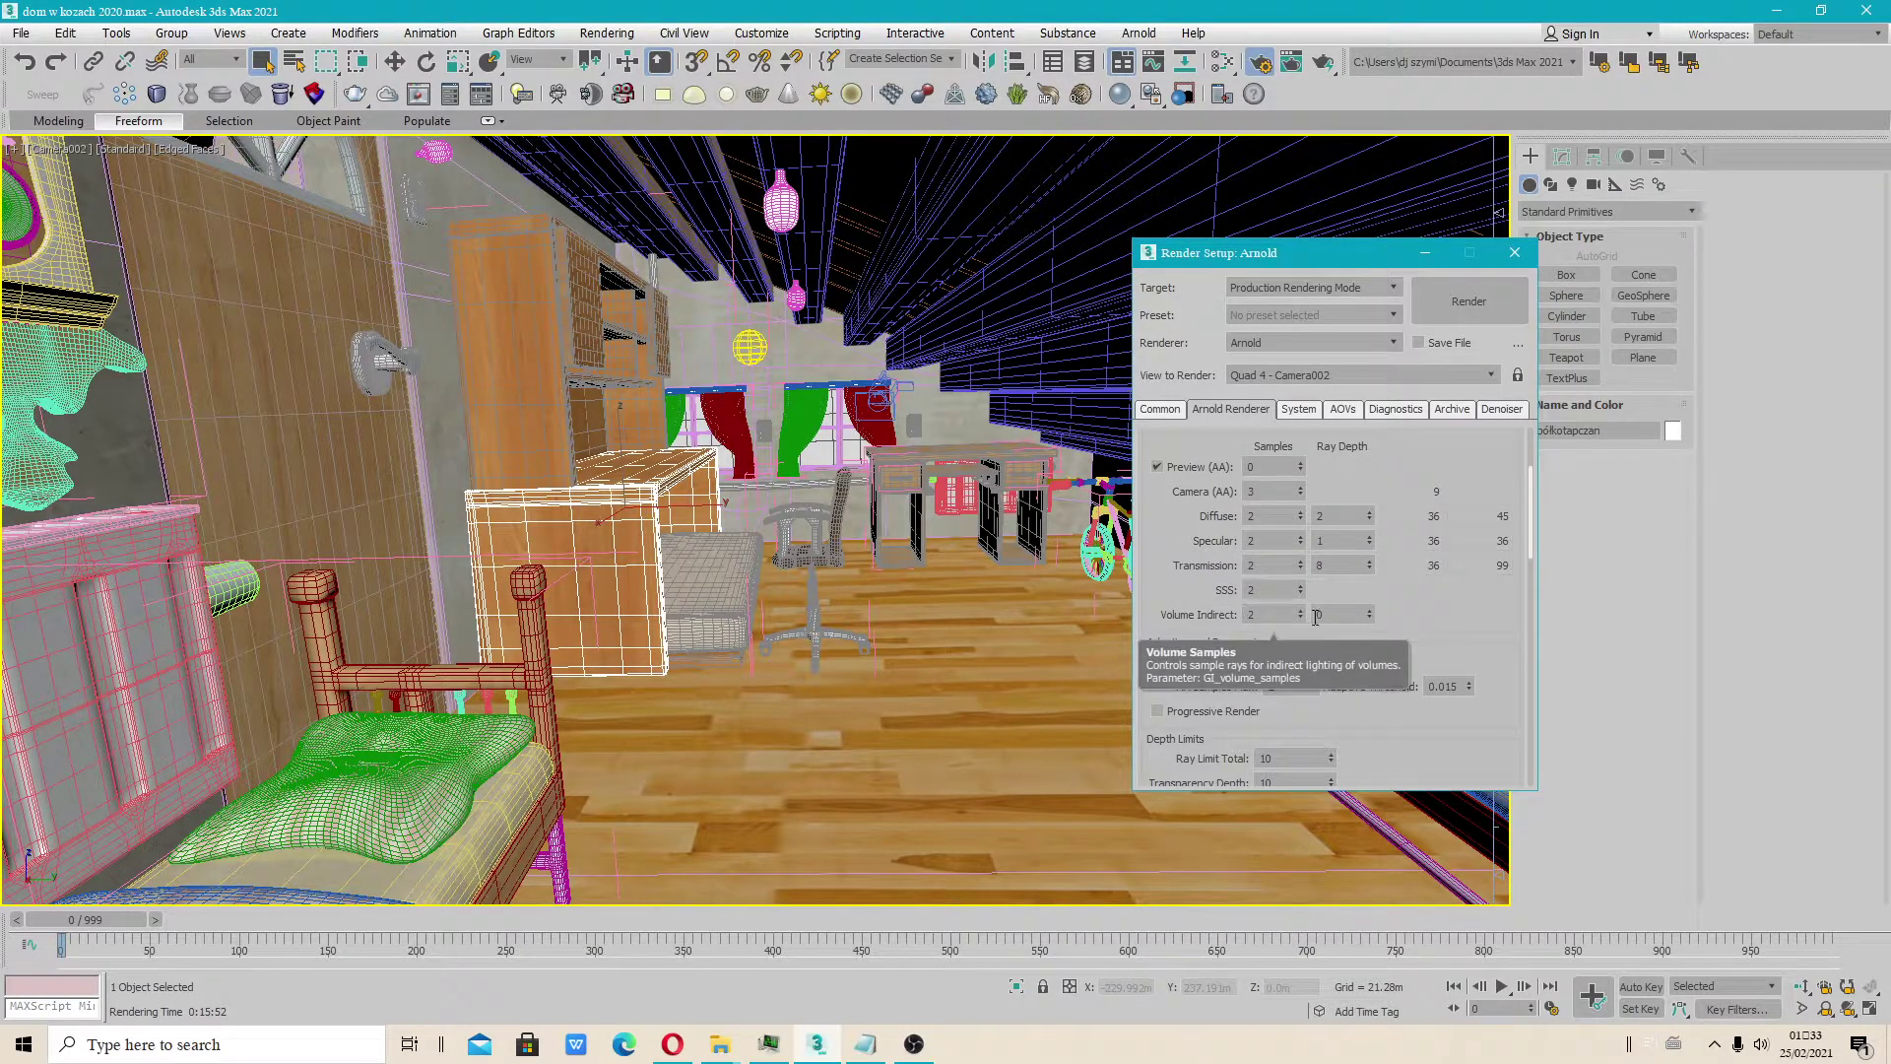
Set Indirect Specular Blur to 2.0 in Arnold's advanced sampling settings
{"action": "scroll", "coordinate": [1360, 716], "scroll_direction": "down", "scroll_amount": 3}
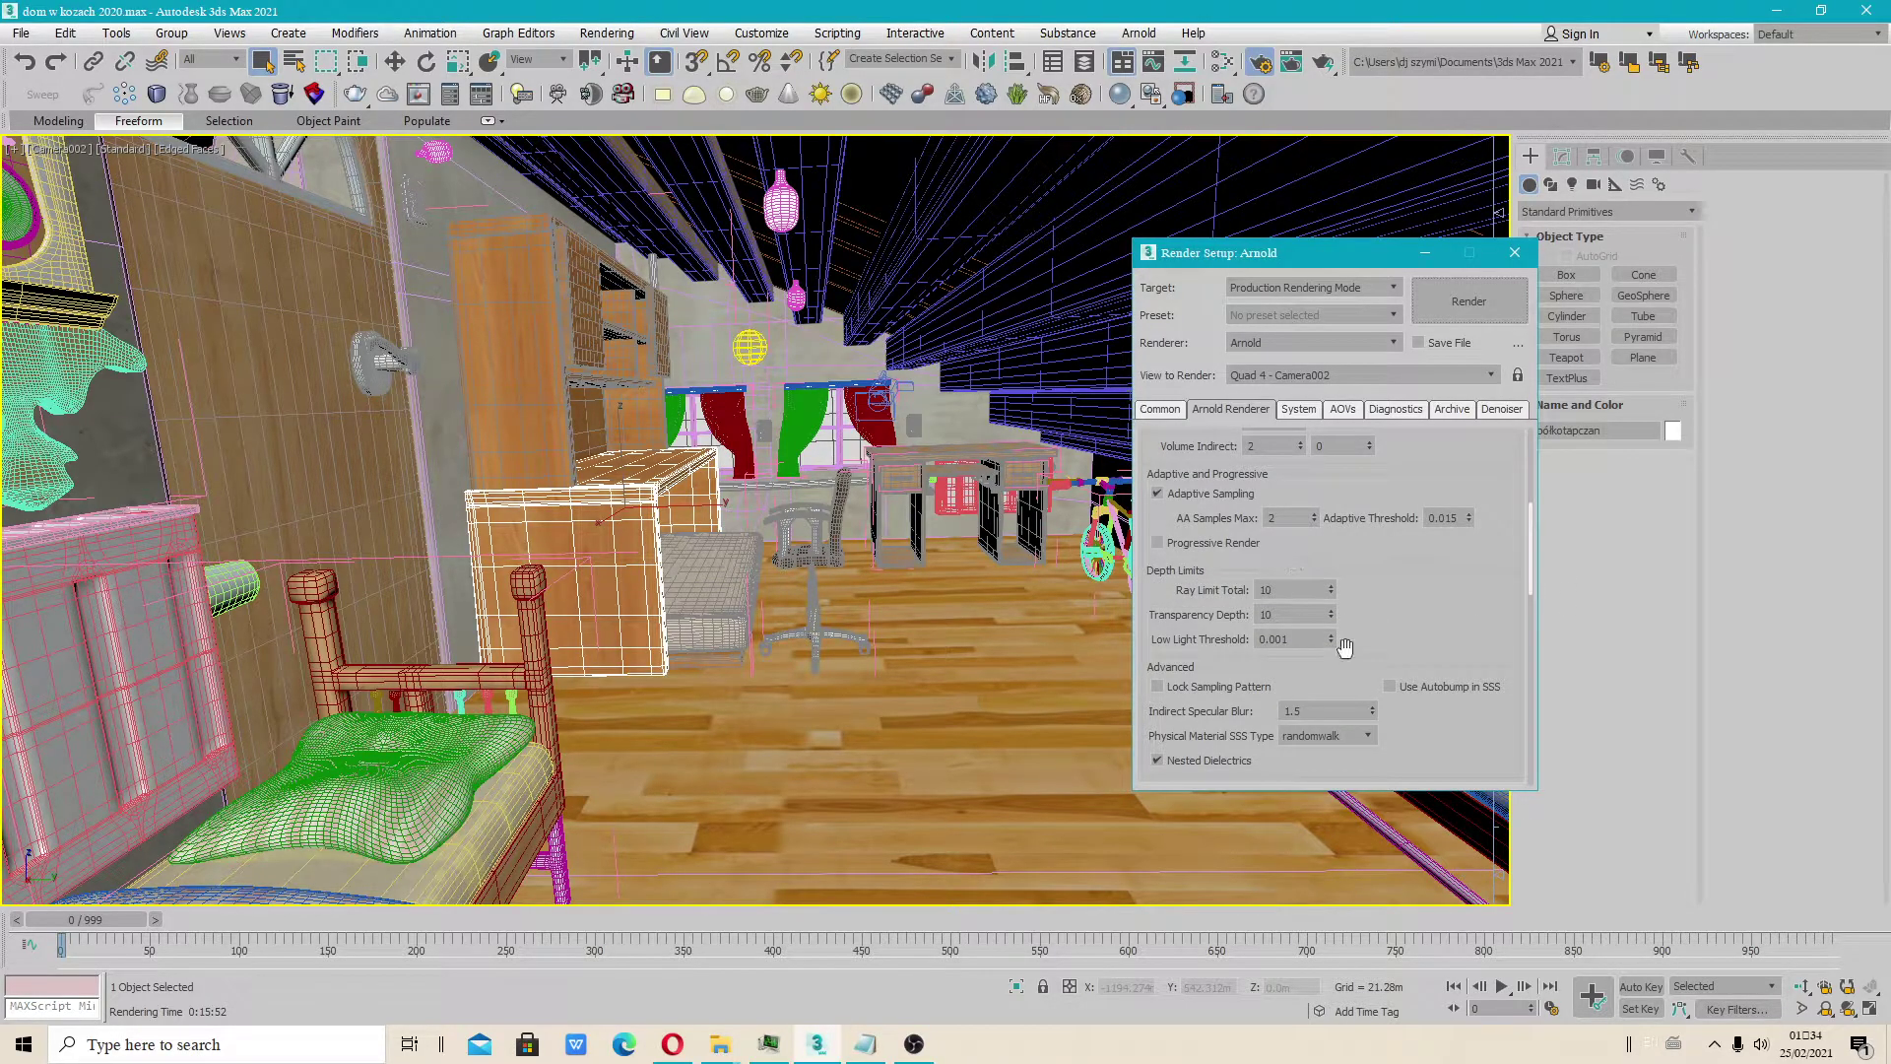
{"action": "scroll", "coordinate": [1418, 633], "scroll_direction": "down", "scroll_amount": 1}
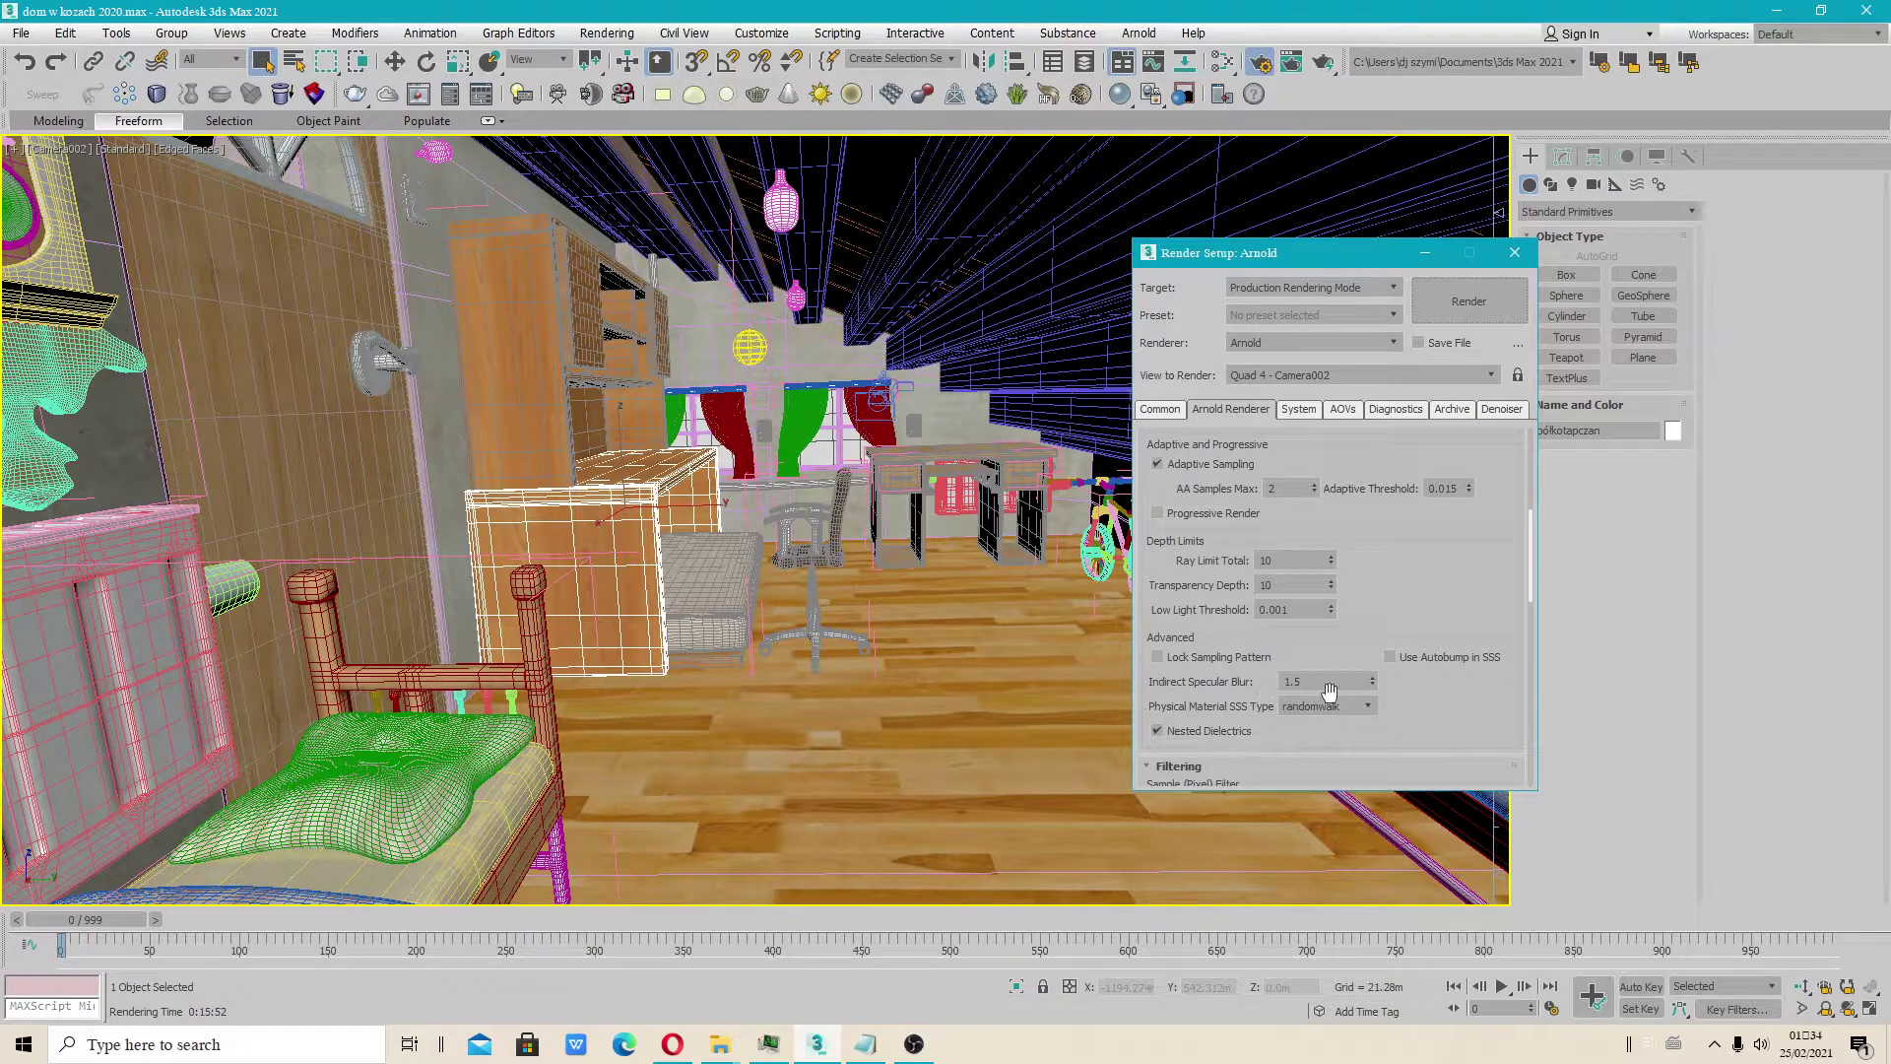
{"action": "left_click", "coordinate": [1290, 681]}
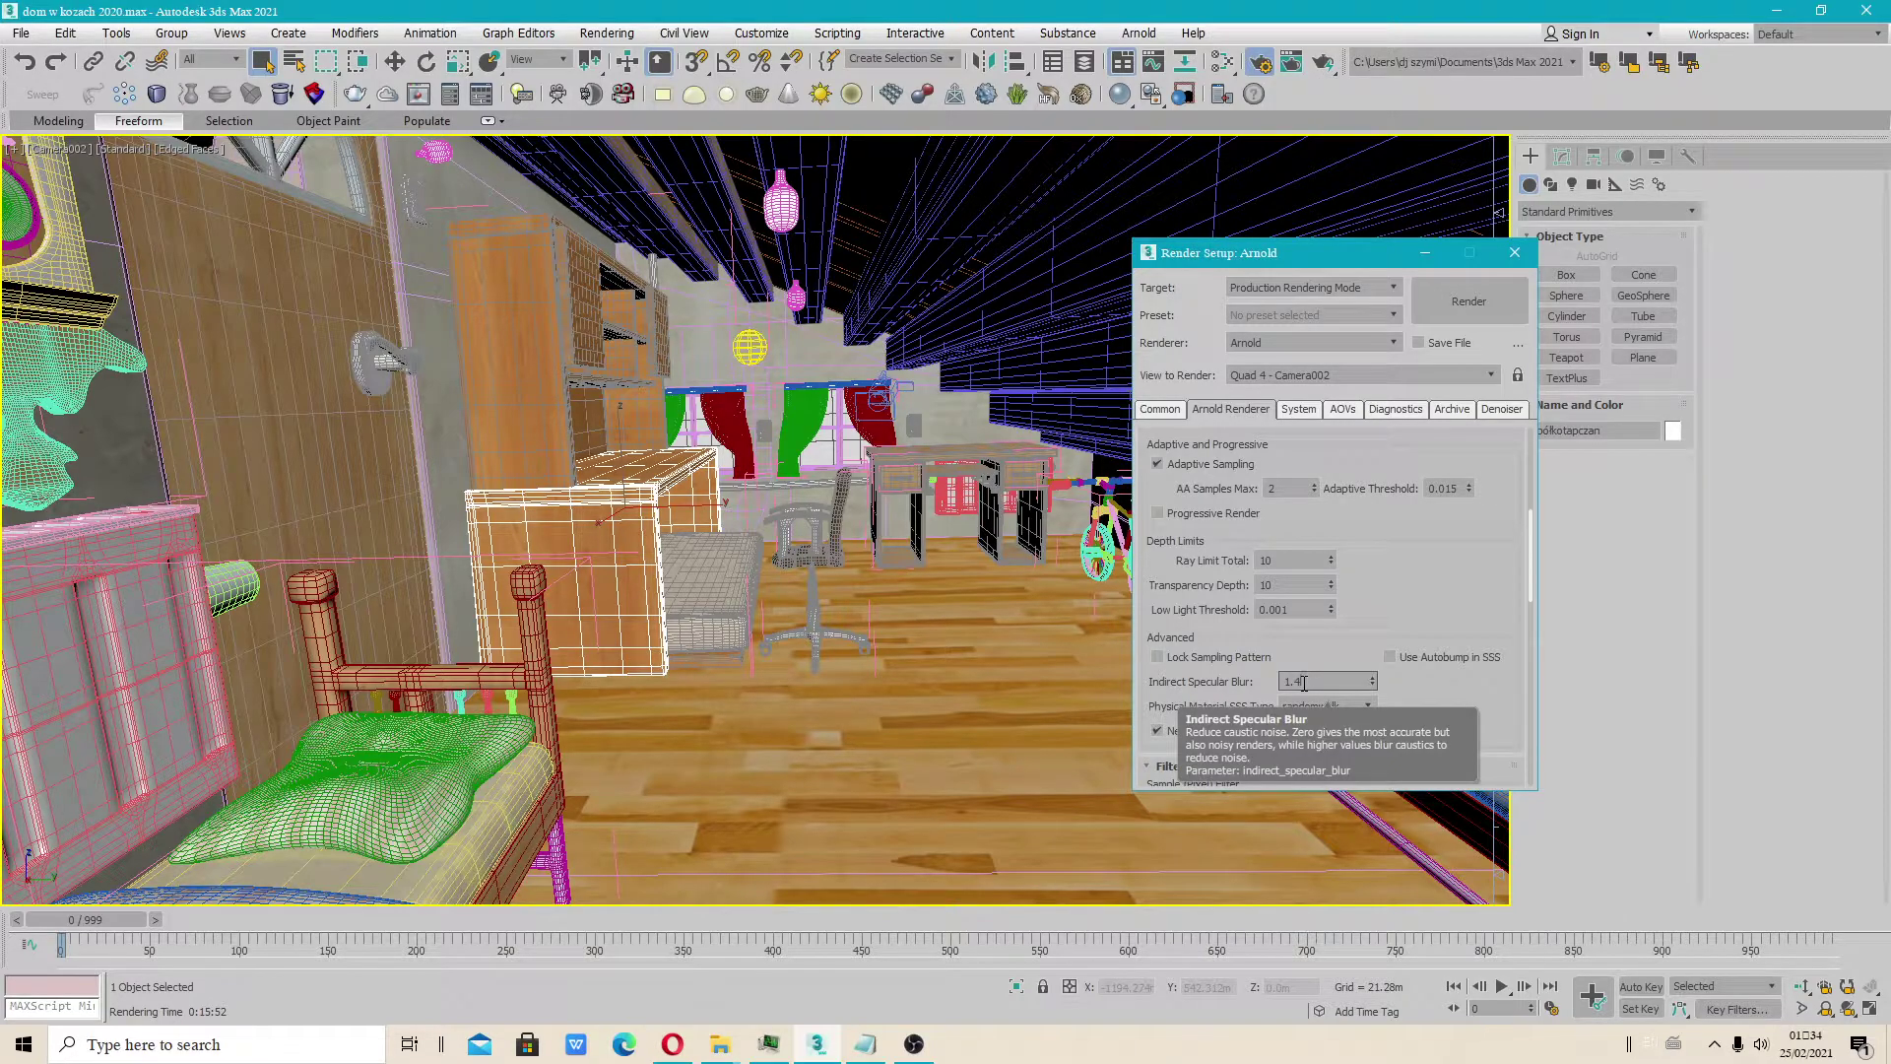
{"action": "left_click", "coordinate": [1373, 678]}
{"action": "left_click", "coordinate": [1373, 675]}
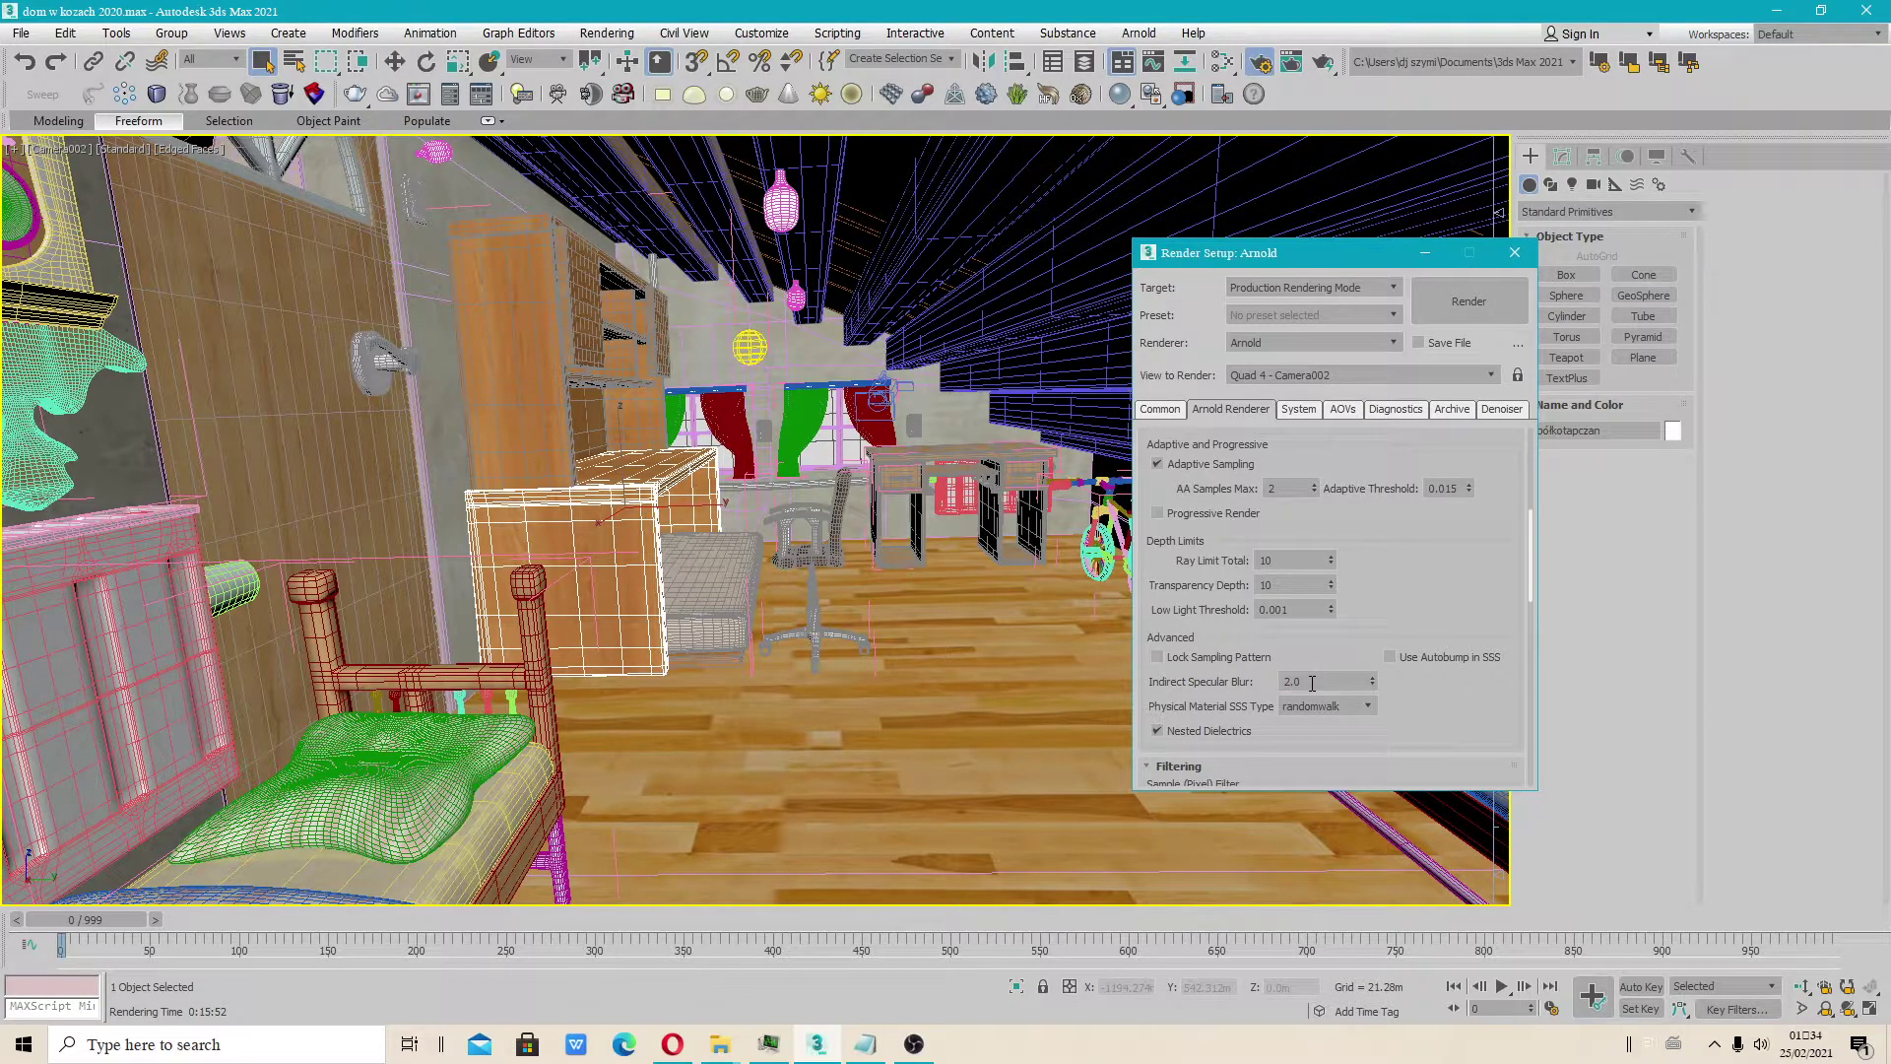
Set the Gaussian sample filter's width to 1.1 in Arnold's Filtering settings
{"action": "scroll", "coordinate": [1353, 719], "scroll_direction": "down", "scroll_amount": 2}
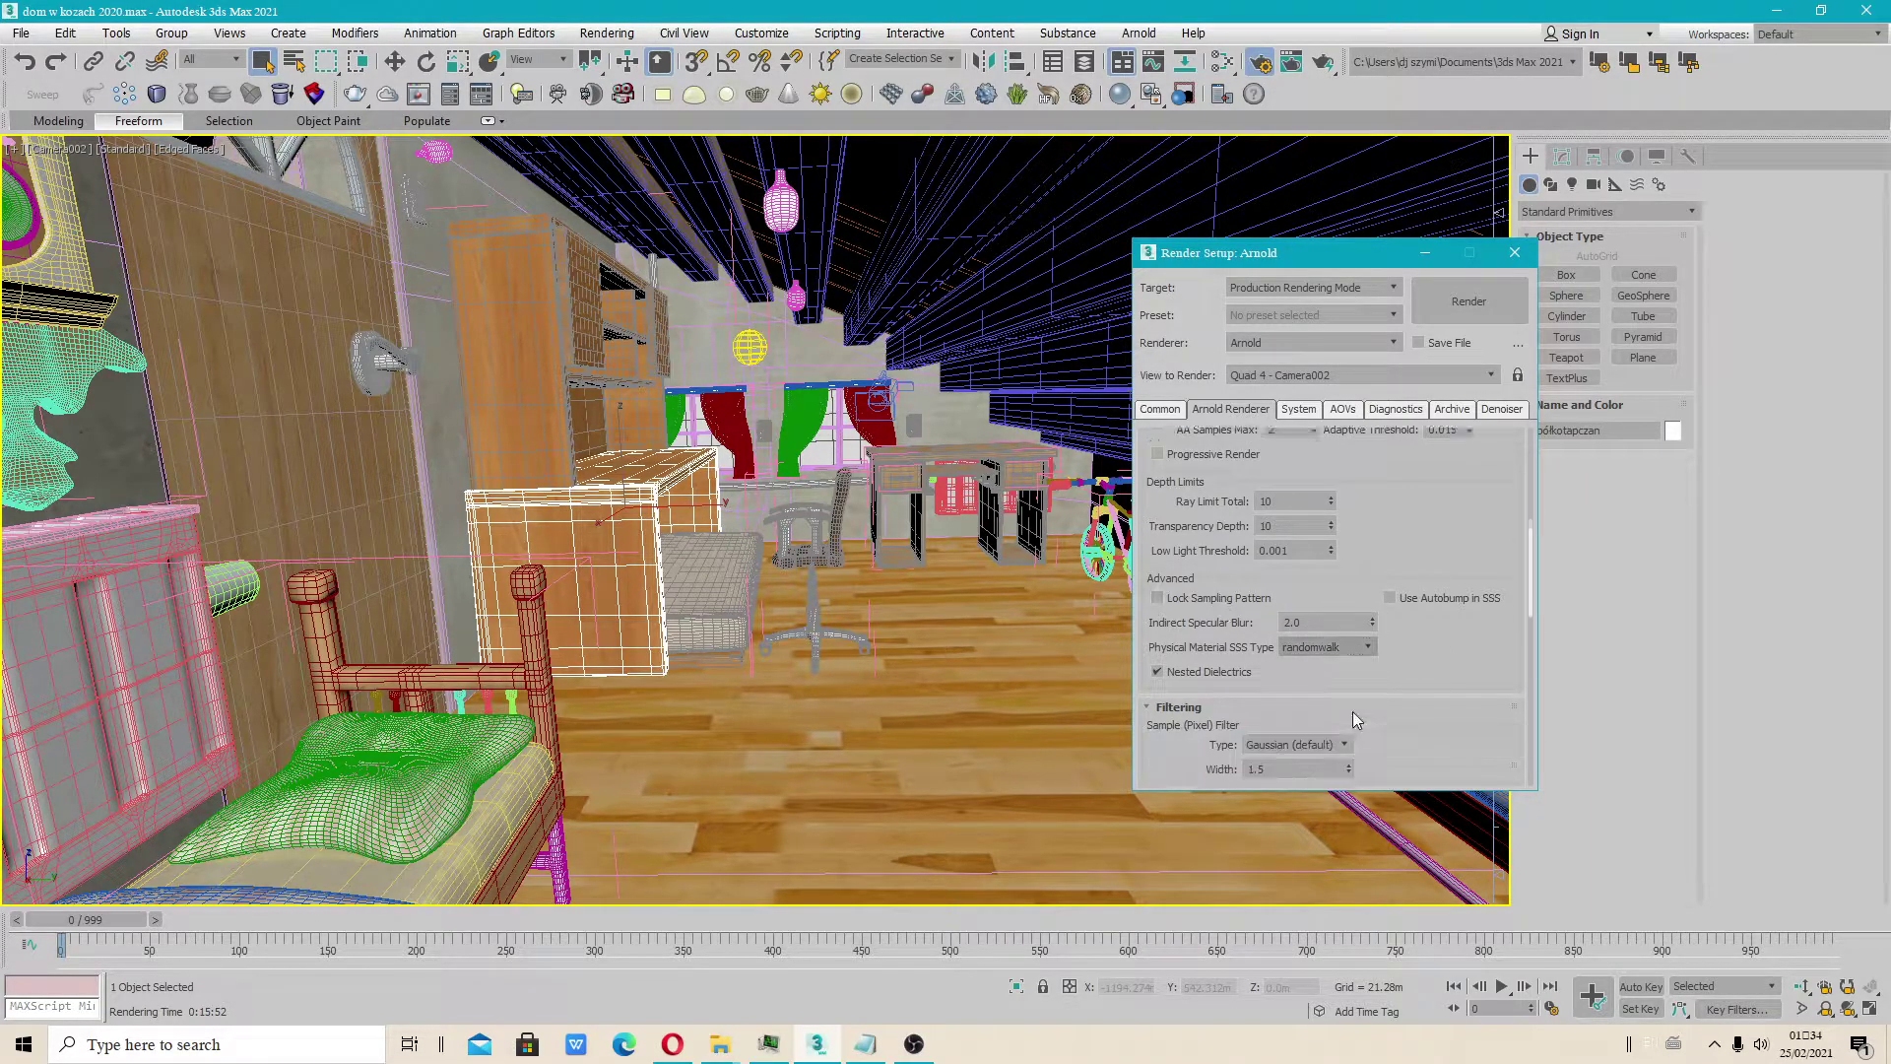
{"action": "scroll", "coordinate": [1191, 666], "scroll_direction": "down", "scroll_amount": 3}
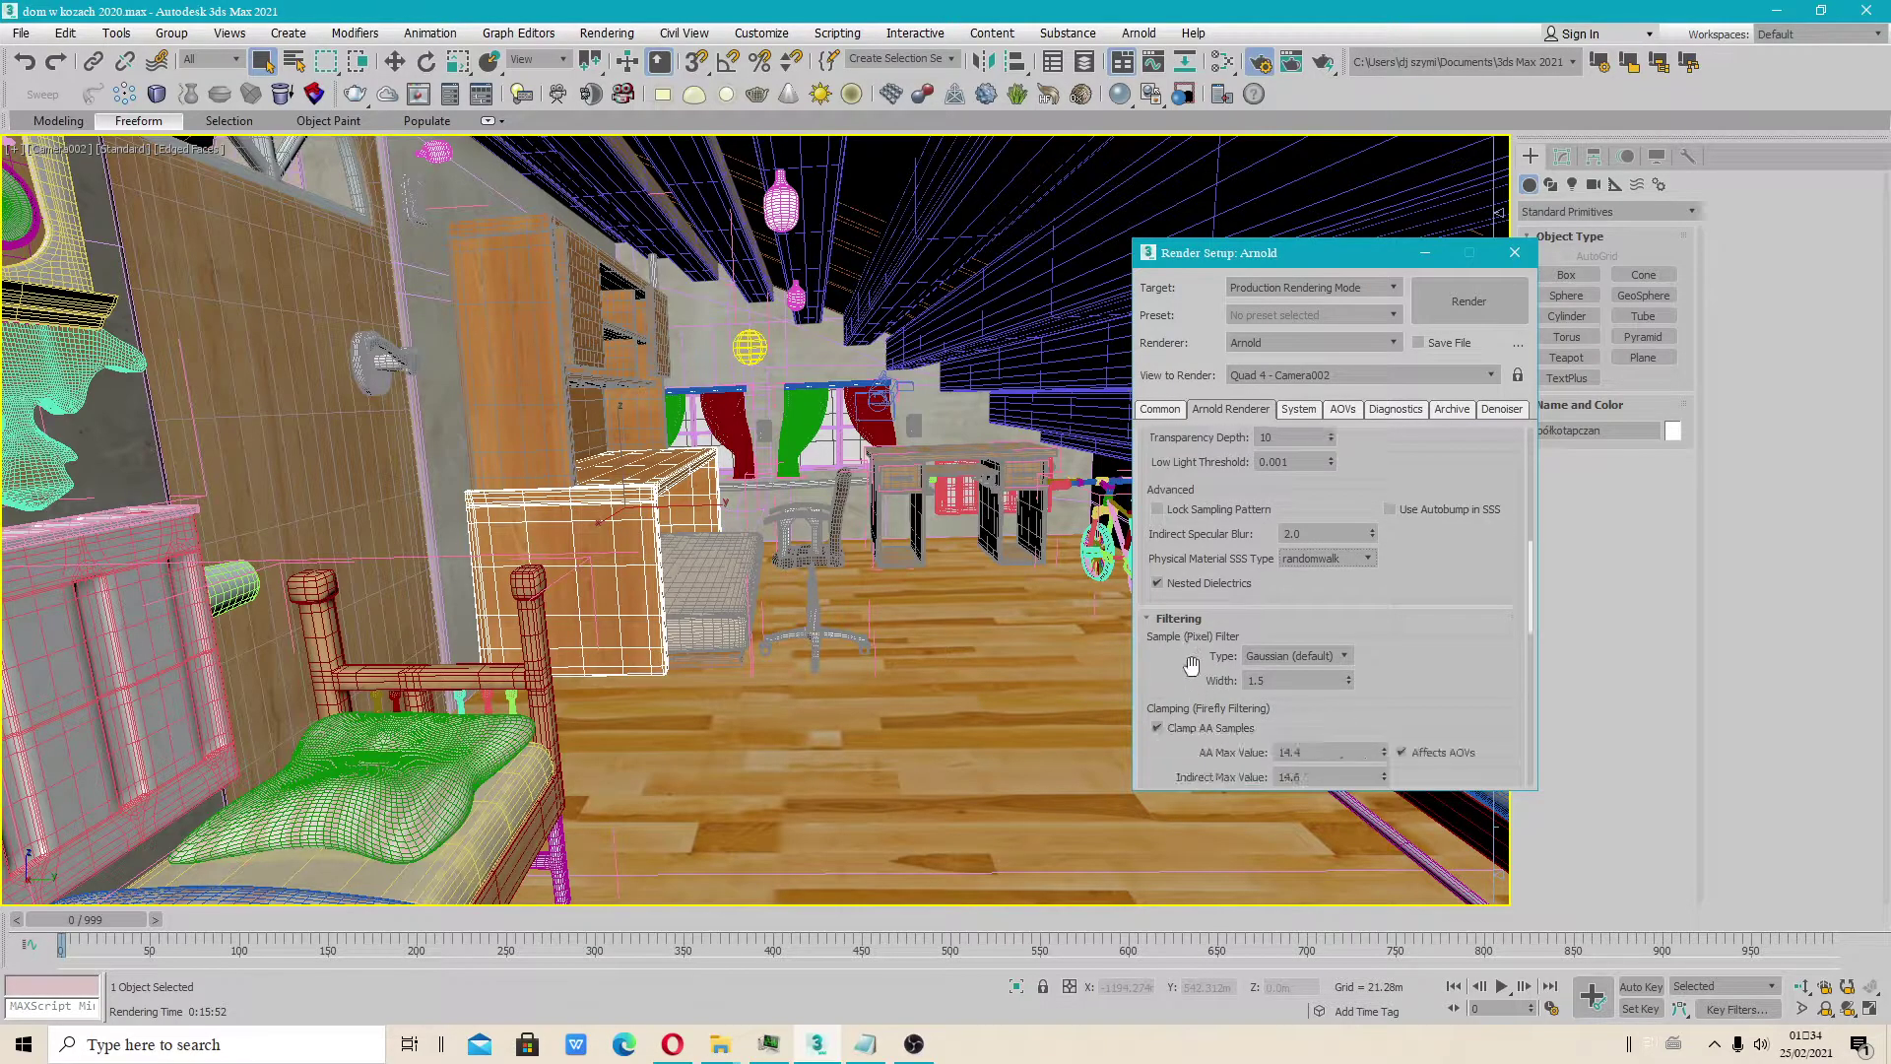
{"action": "left_click", "coordinate": [1349, 684]}
{"action": "left_click", "coordinate": [1348, 685]}
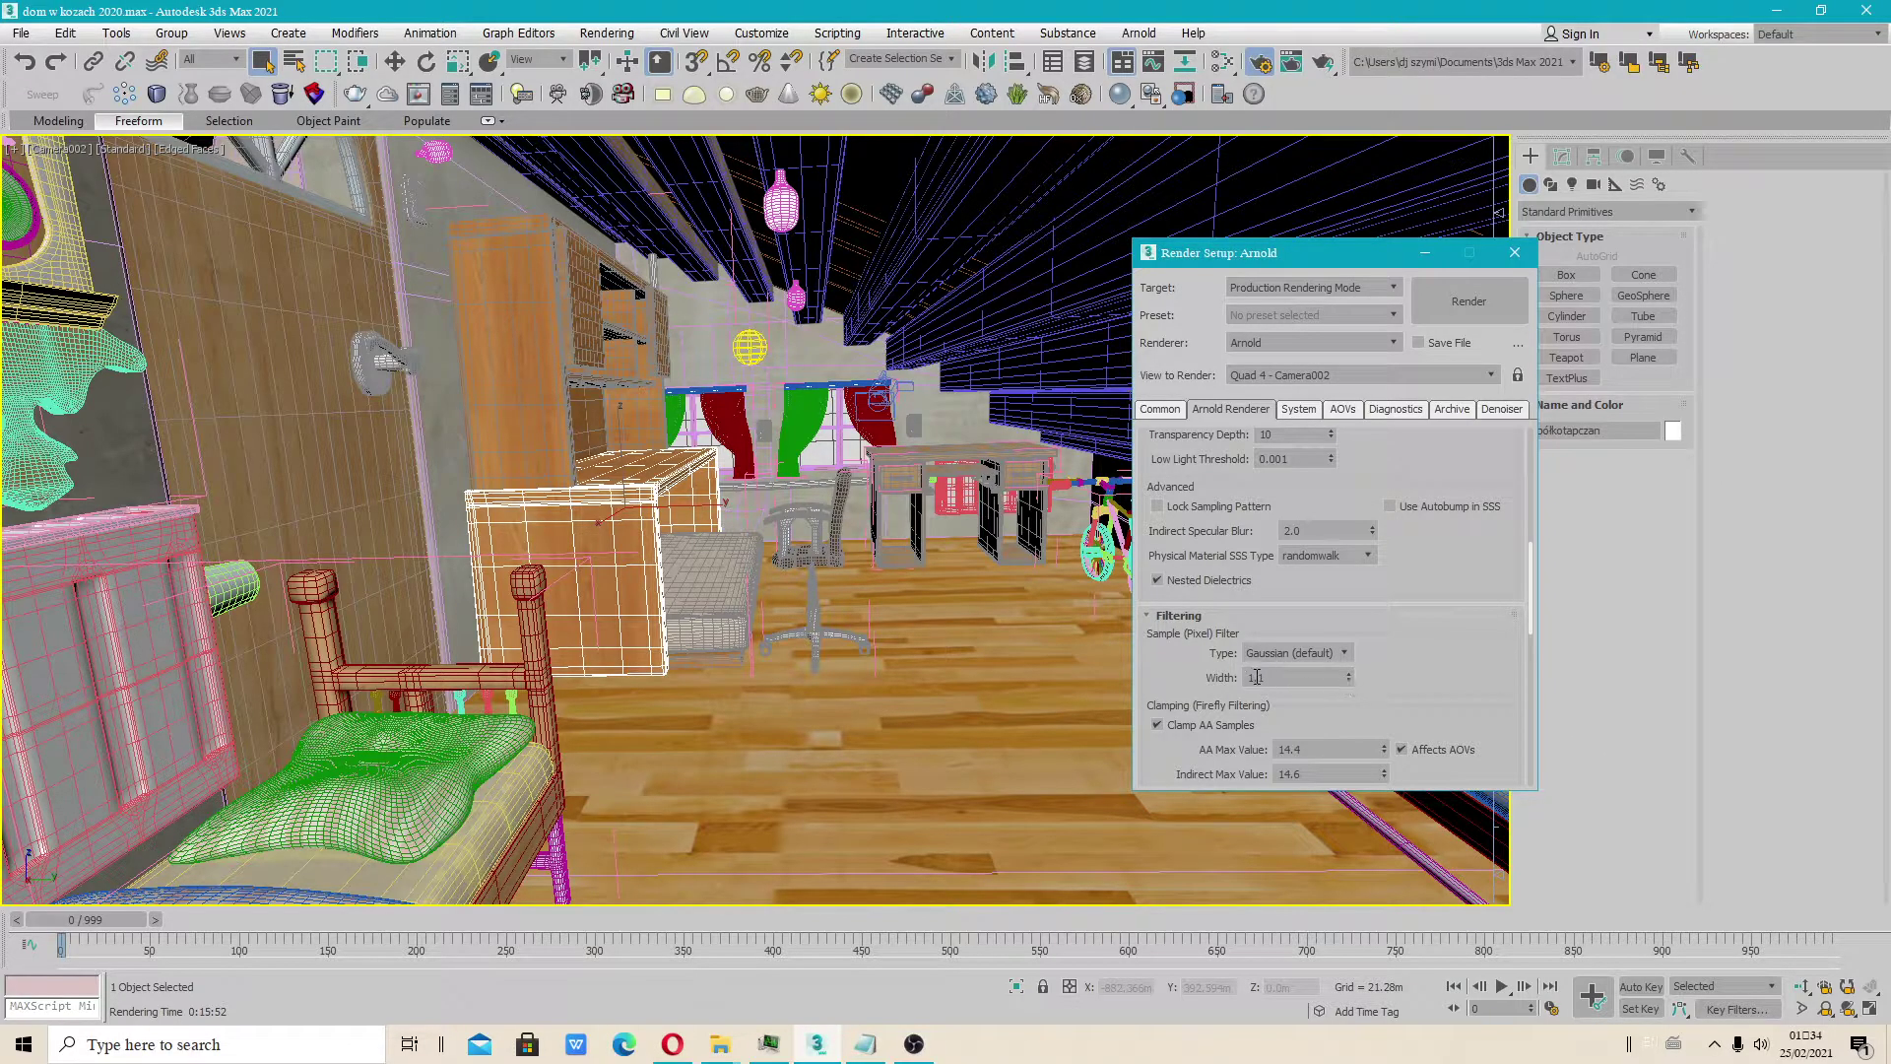
Examine the remaining Arnold Renderer settings for clamping, environment and background, geometry subdivision, and hair
{"action": "scroll", "coordinate": [1393, 690], "scroll_direction": "down", "scroll_amount": 2}
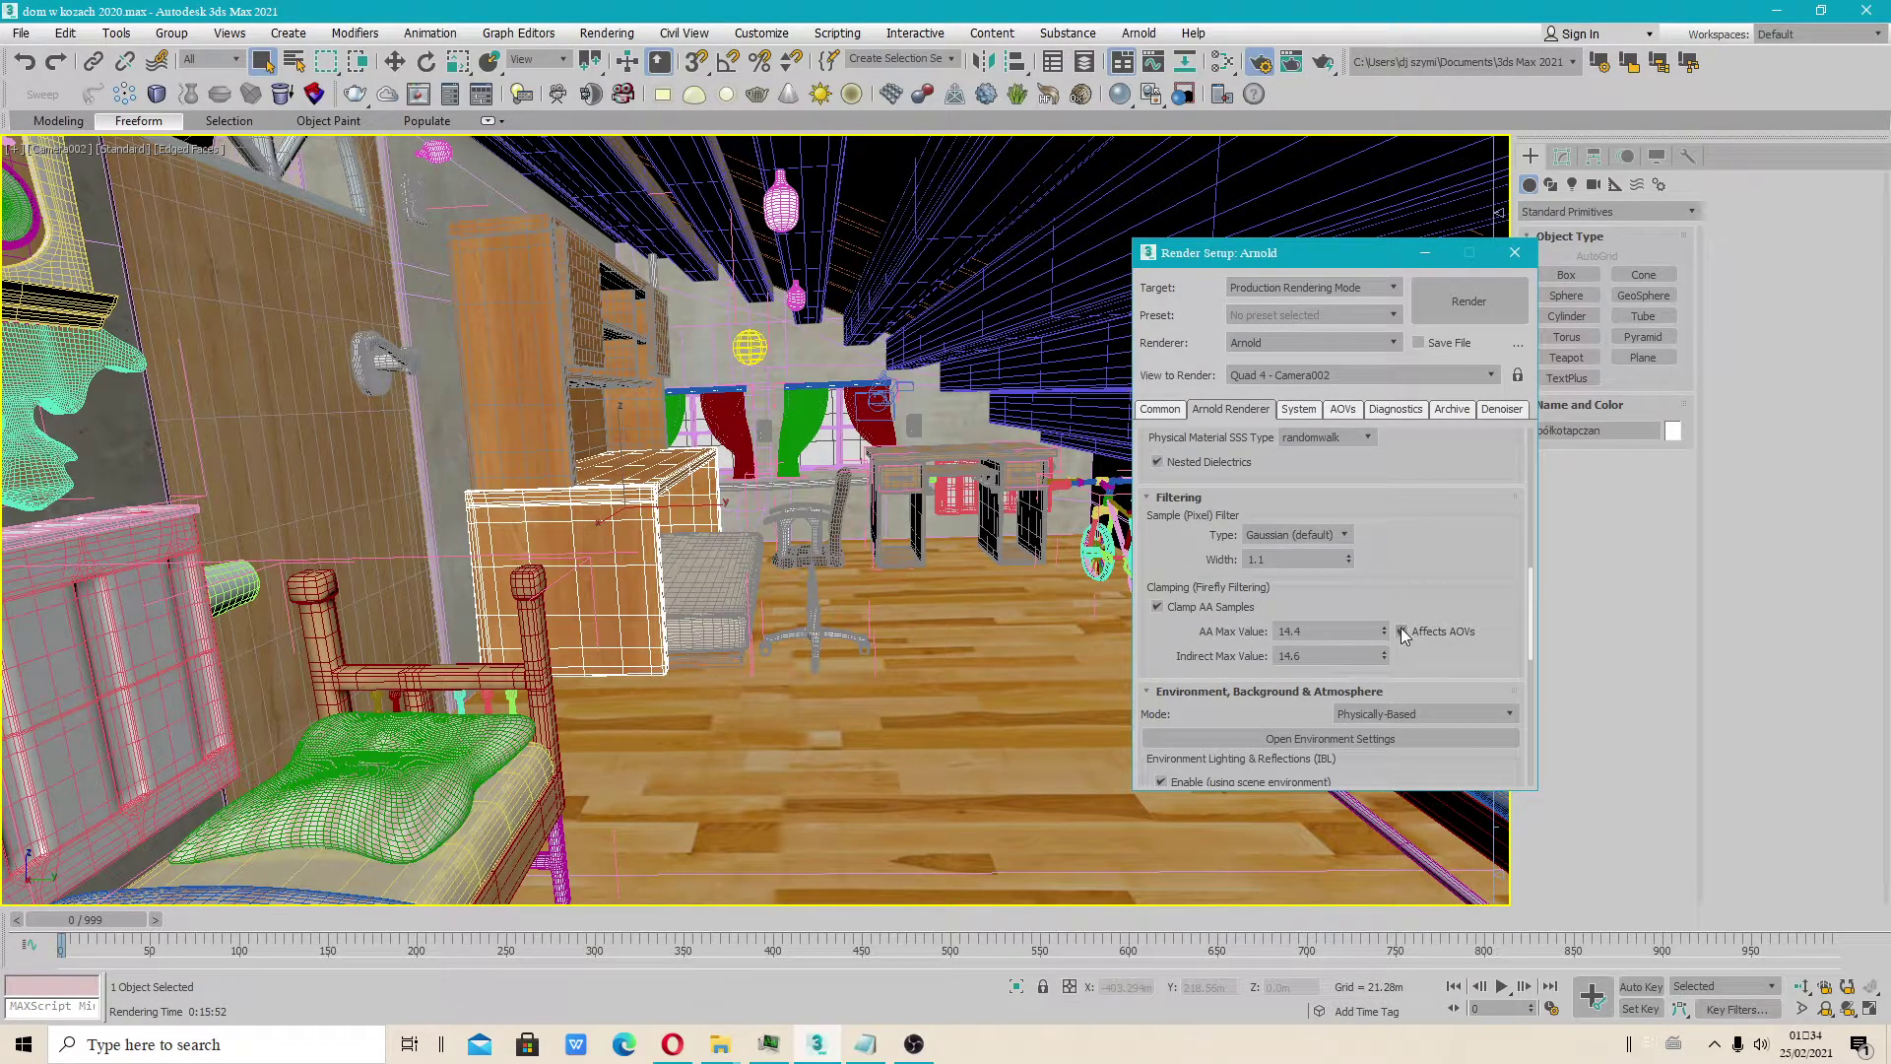
{"action": "scroll", "coordinate": [1402, 638], "scroll_direction": "down", "scroll_amount": 3}
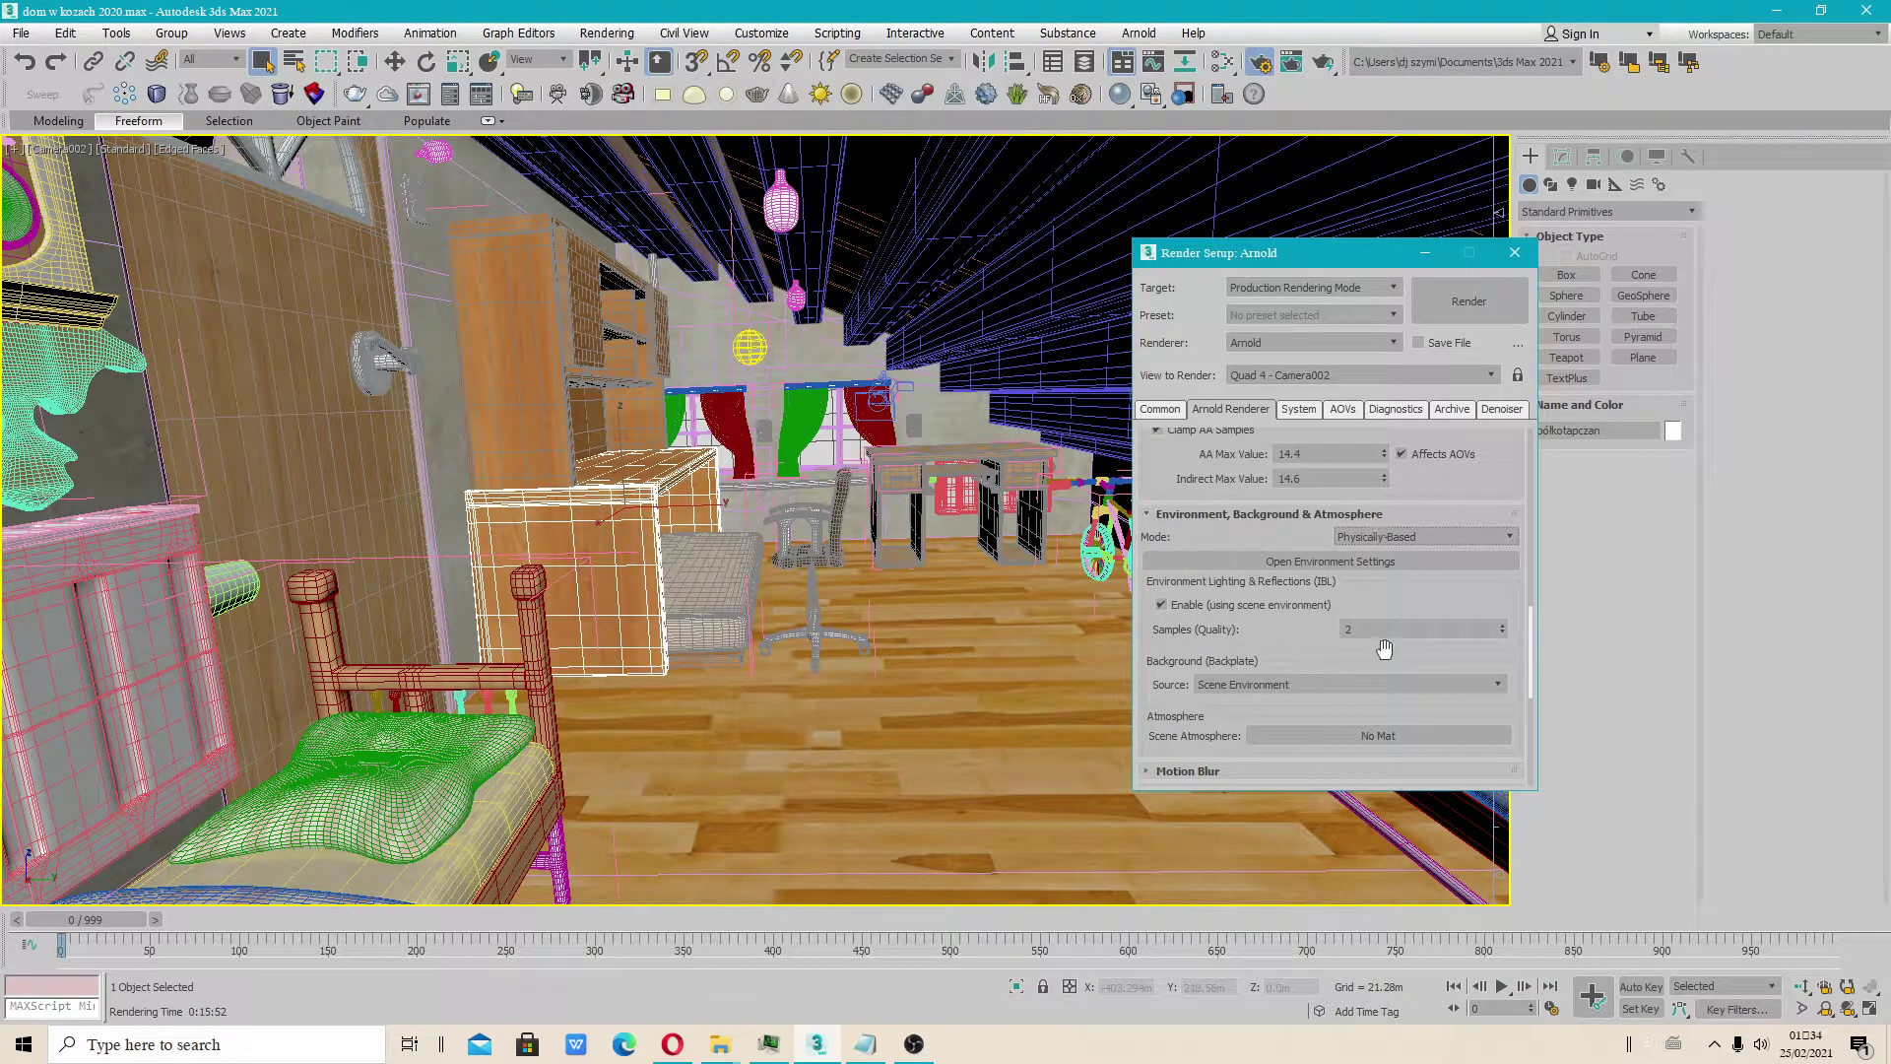
{"action": "scroll", "coordinate": [1270, 656], "scroll_direction": "down", "scroll_amount": 3}
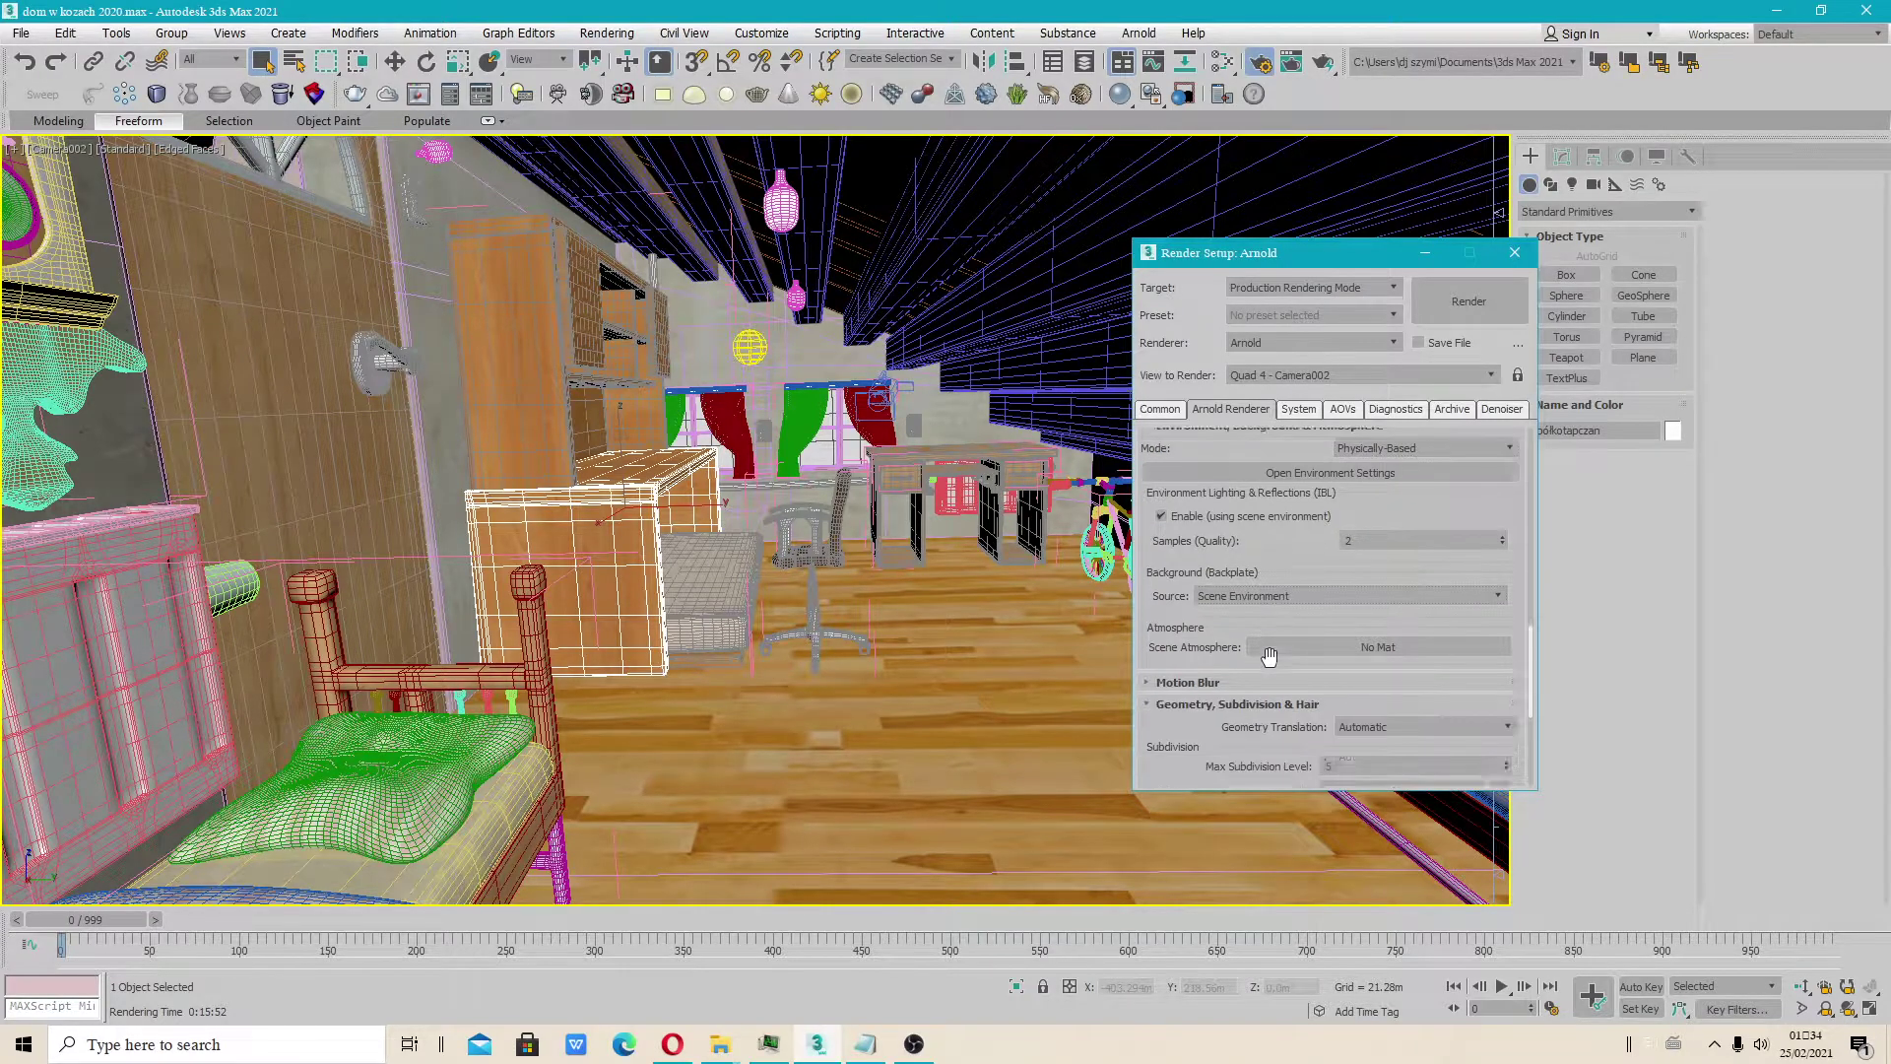
{"action": "scroll", "coordinate": [1320, 725], "scroll_direction": "down", "scroll_amount": 1}
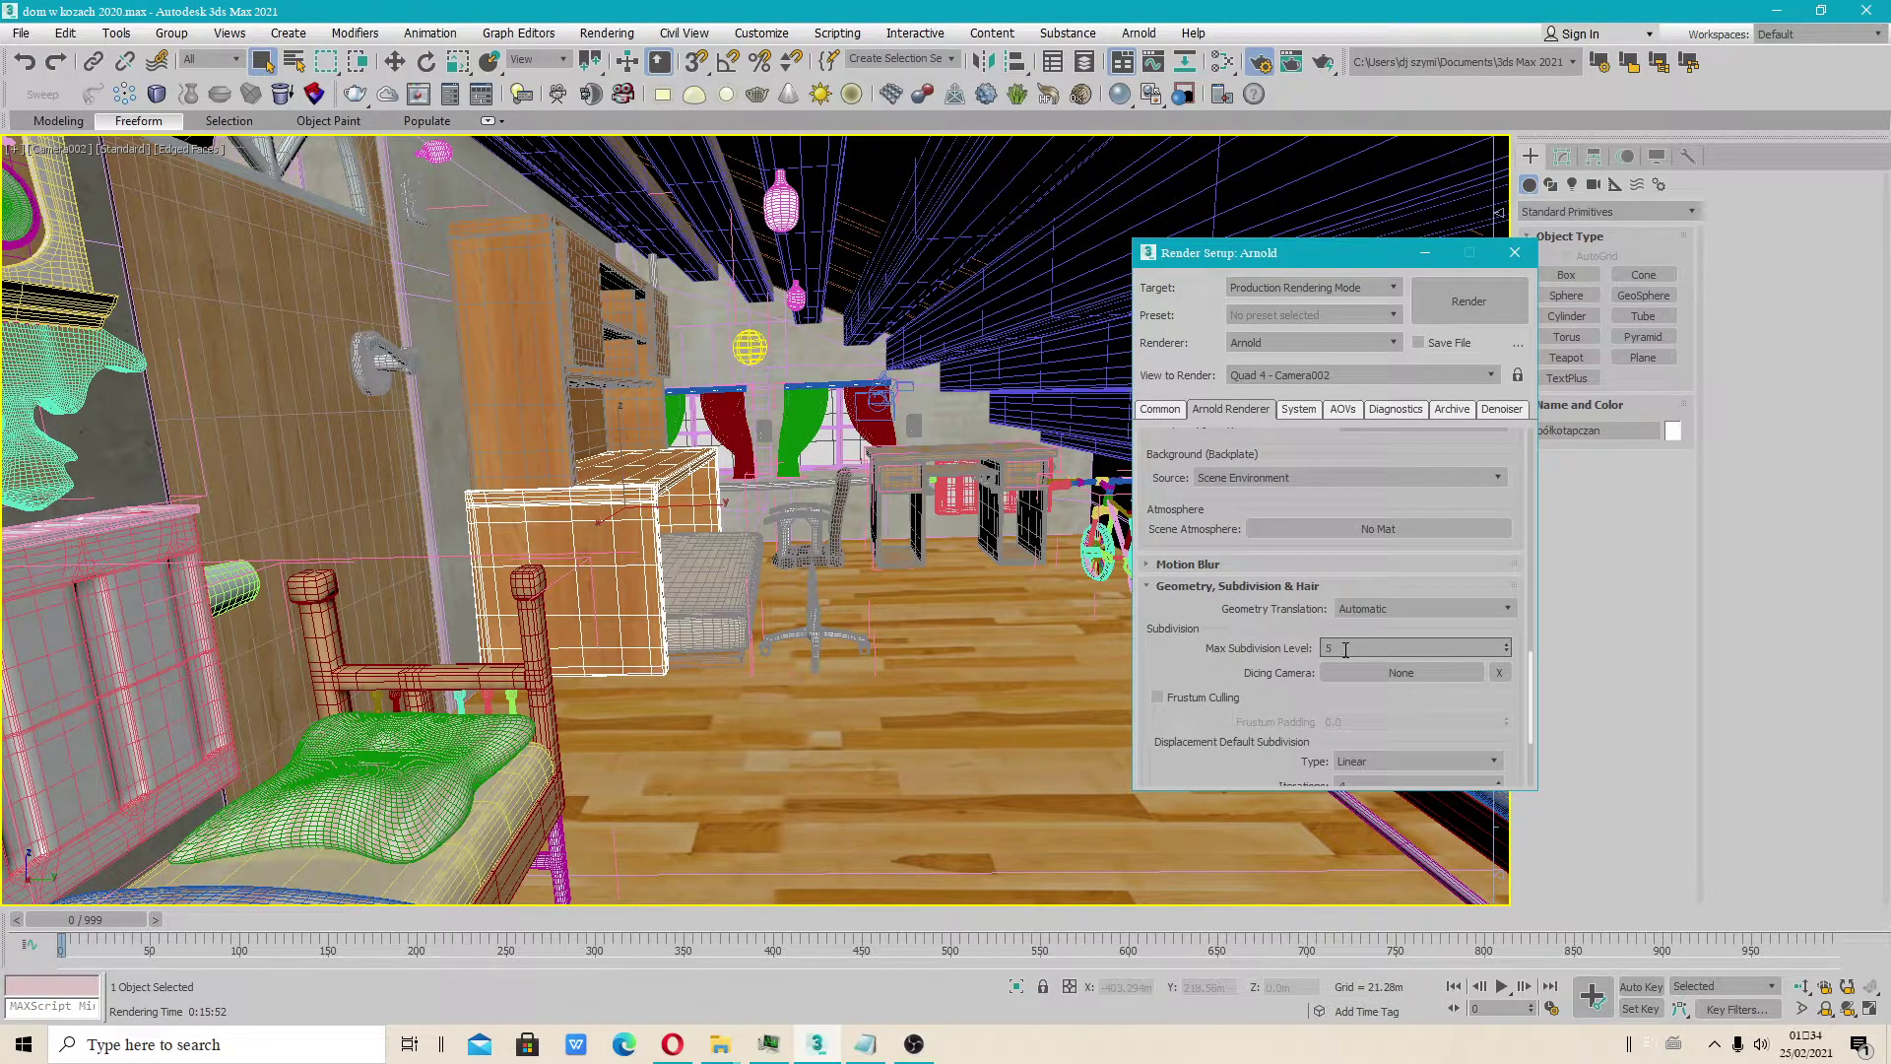
{"action": "scroll", "coordinate": [1247, 611], "scroll_direction": "down", "scroll_amount": 2}
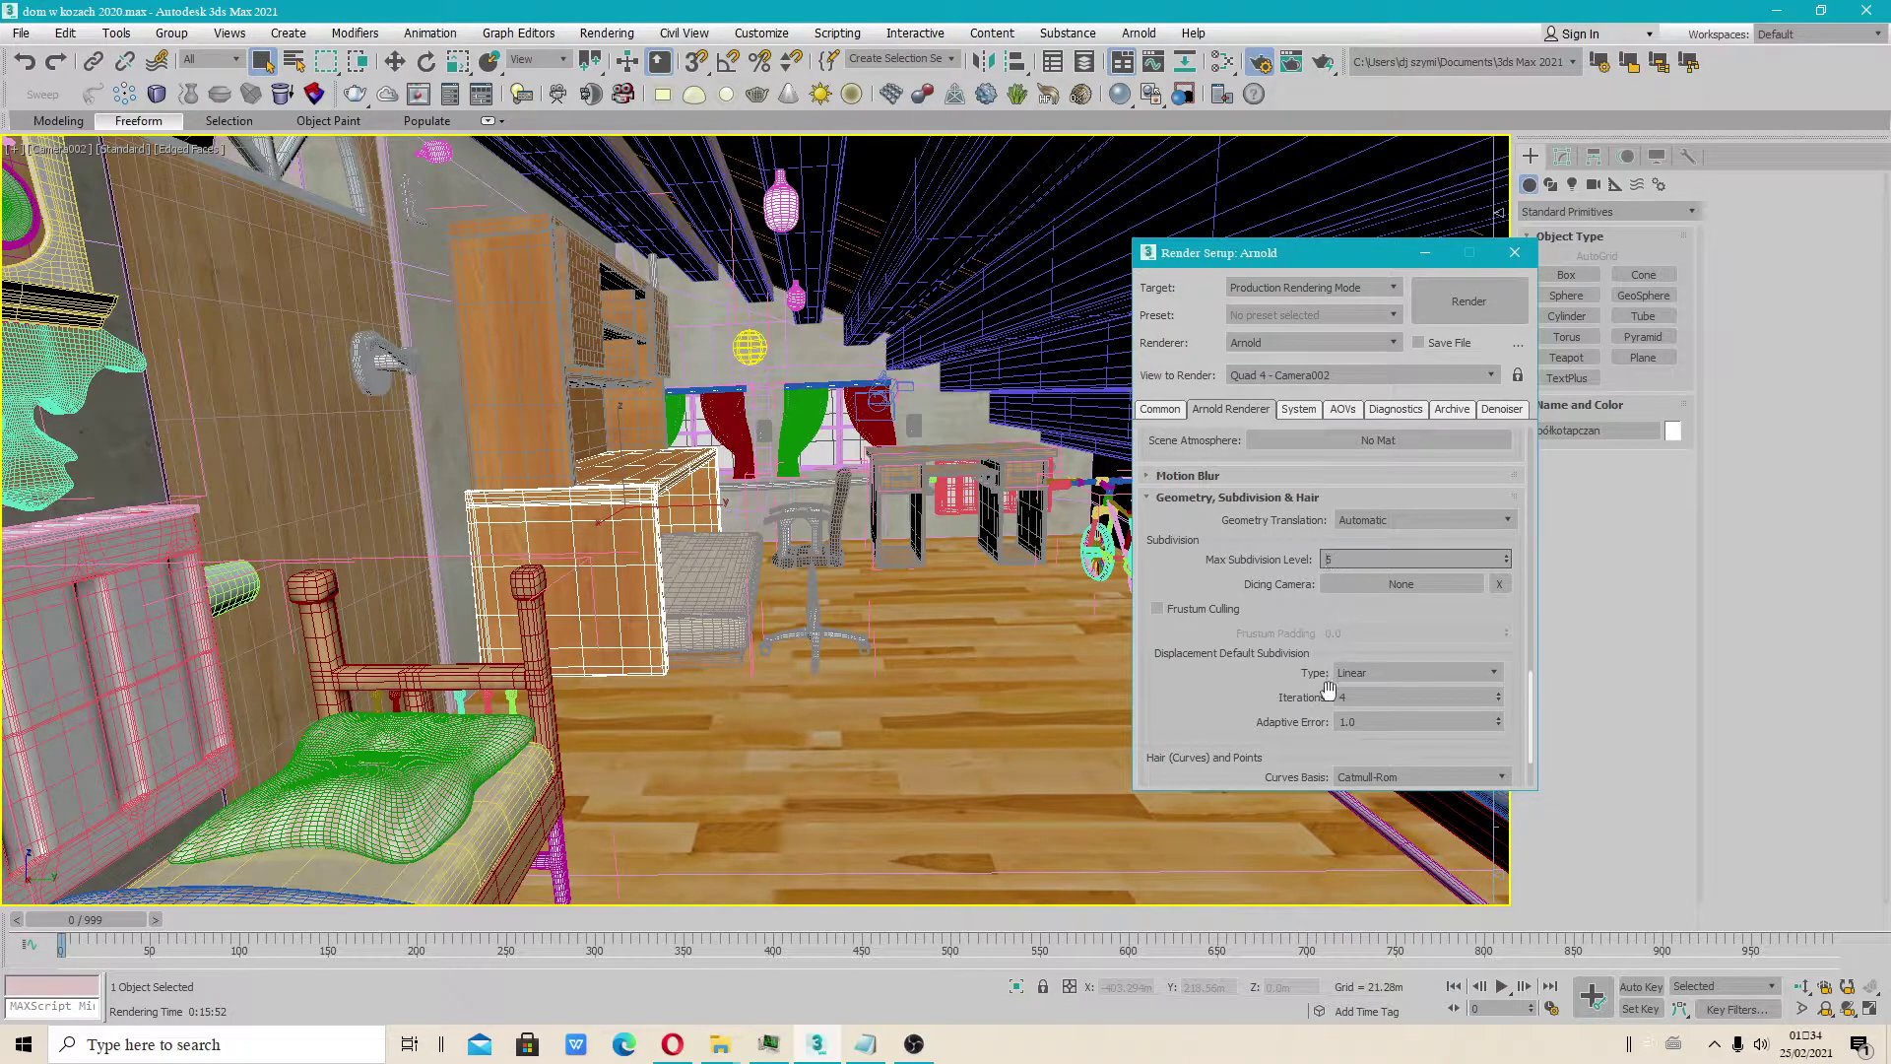
{"action": "scroll", "coordinate": [1327, 691], "scroll_direction": "down", "scroll_amount": 2}
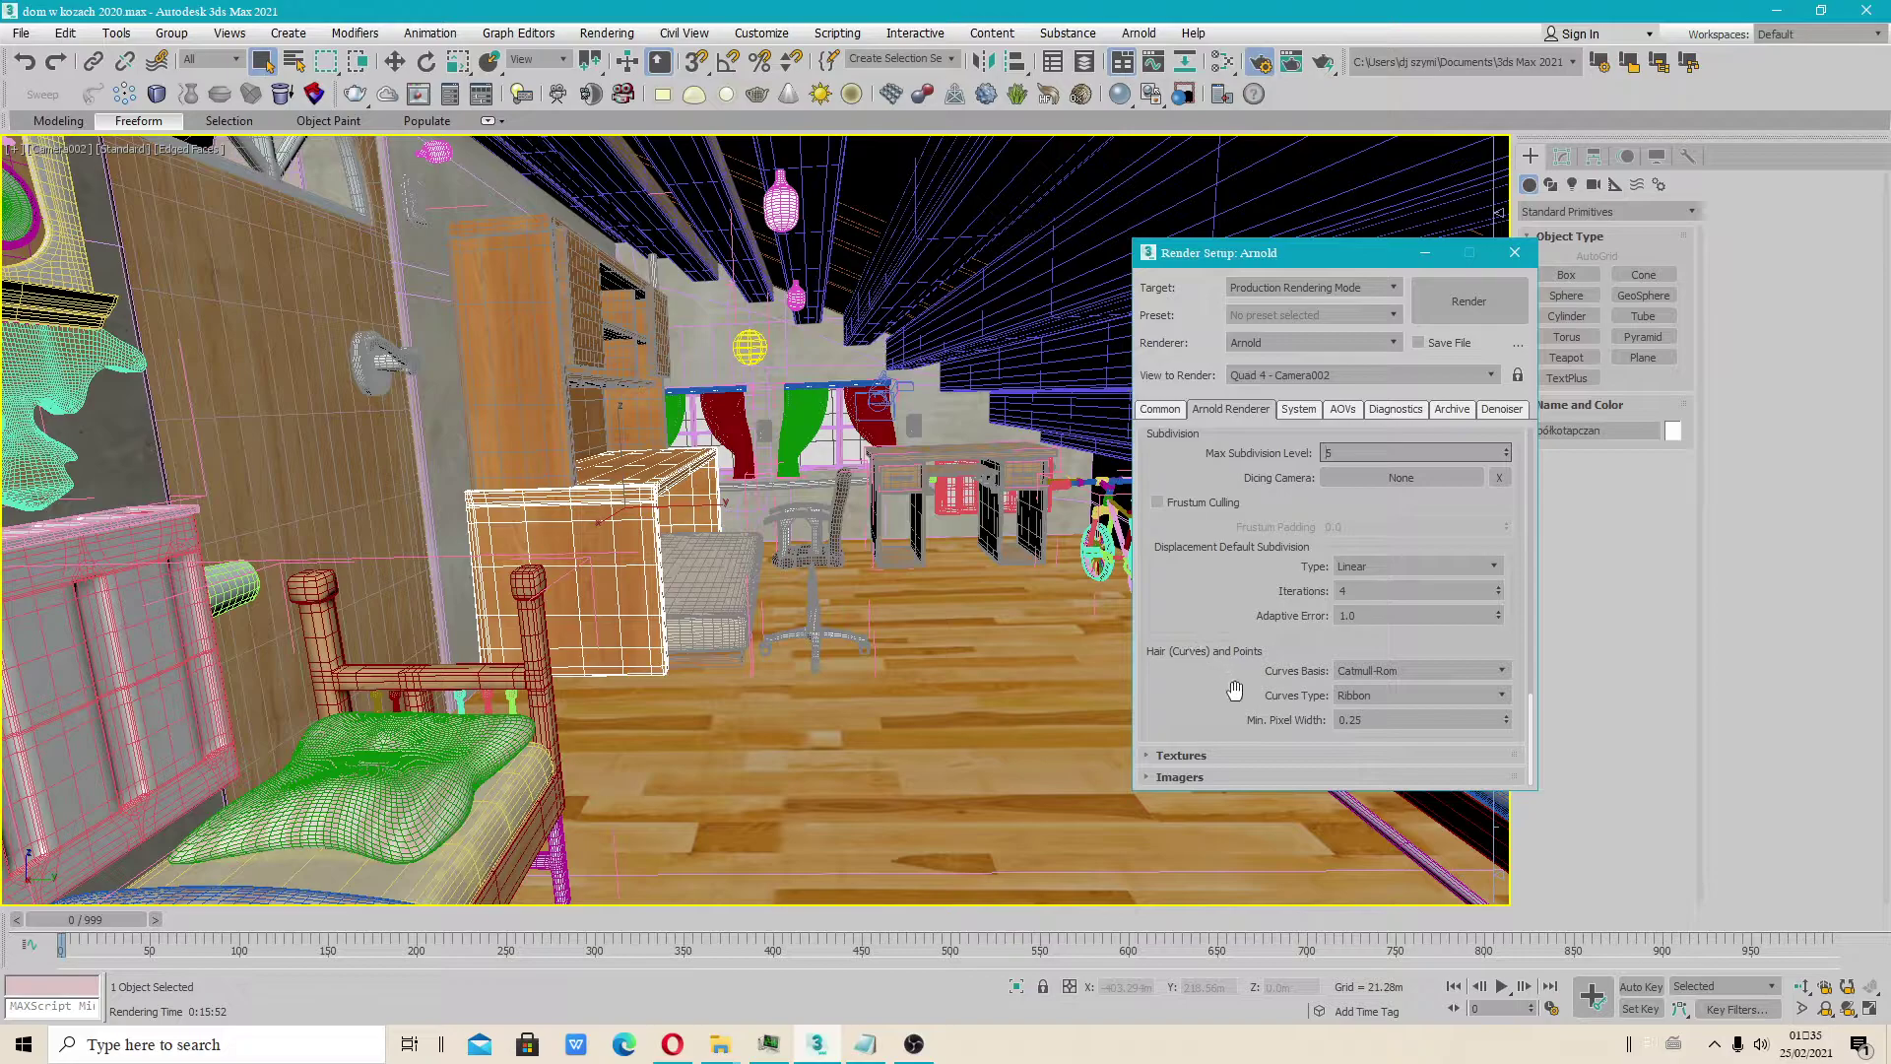
In the AOVs Manager, replace the Arnold CPU Denoiser file with a new AOV file containing all the ticked wizard components
{"action": "left_click", "coordinate": [1346, 409]}
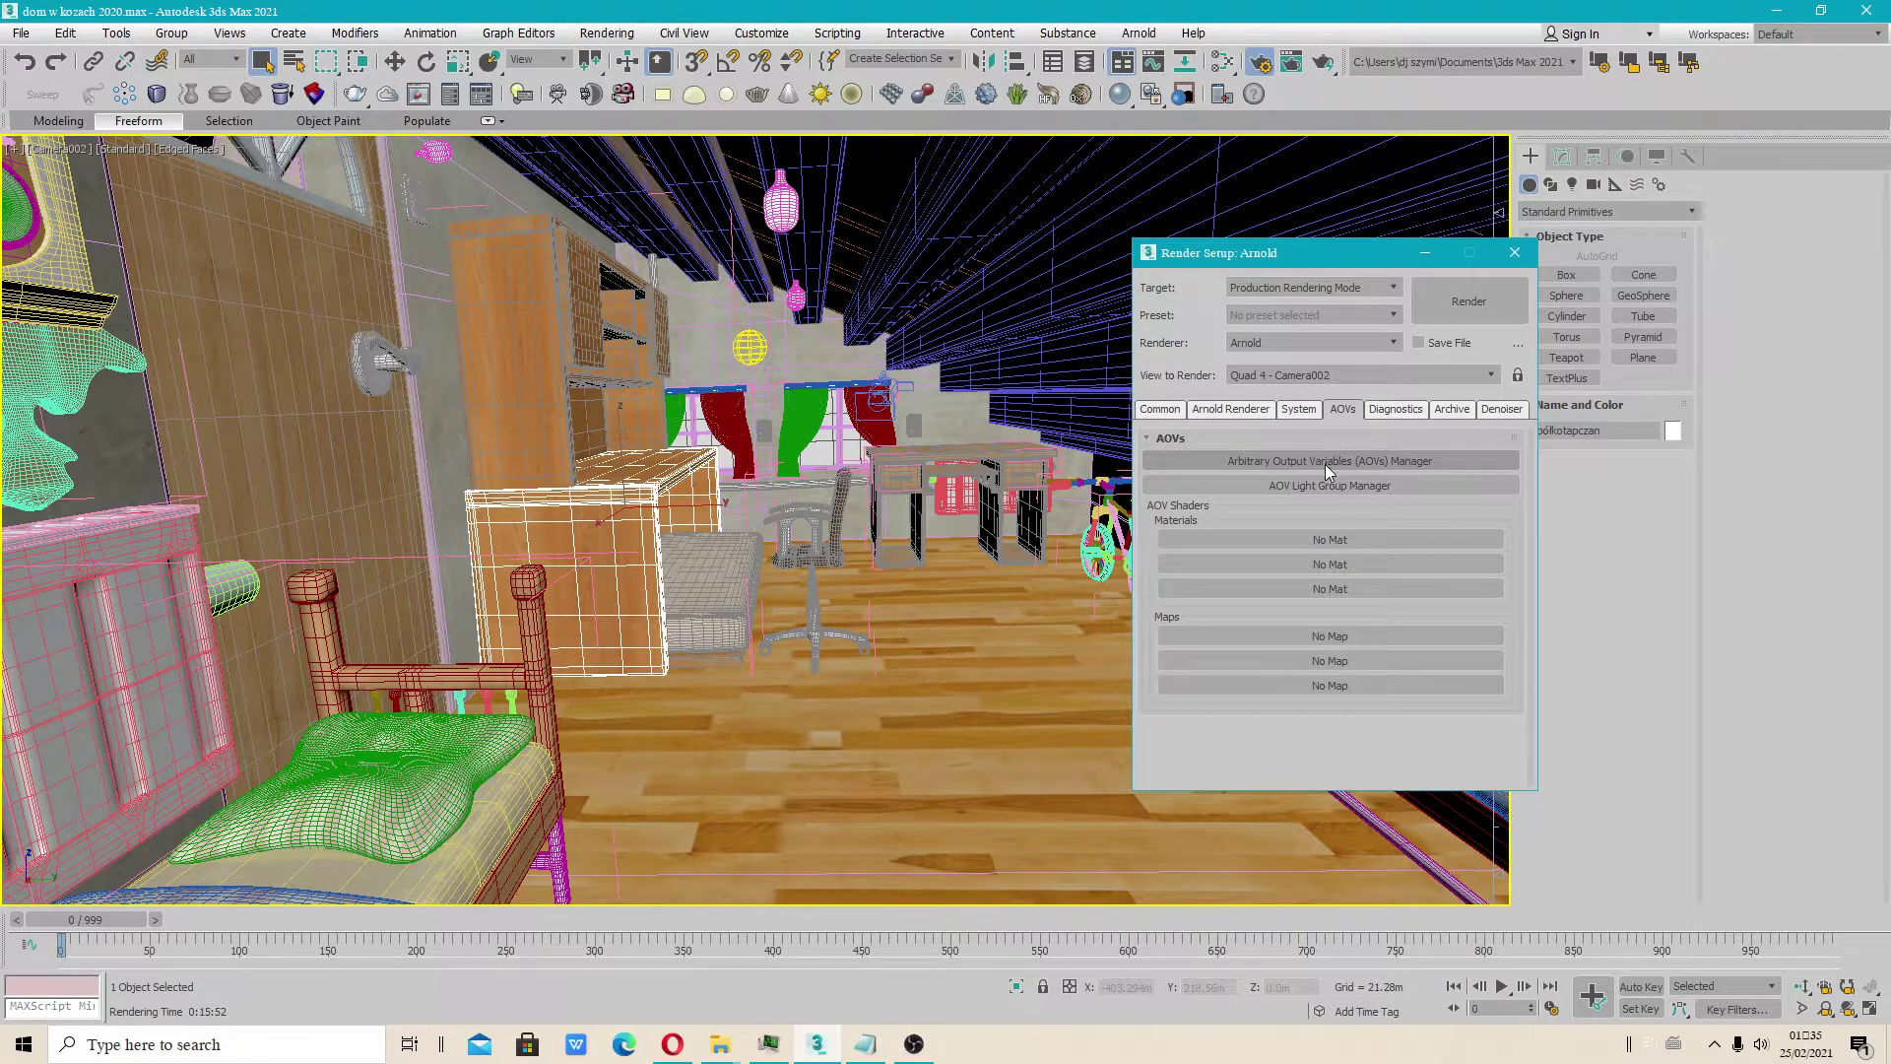
{"action": "left_click", "coordinate": [1324, 460]}
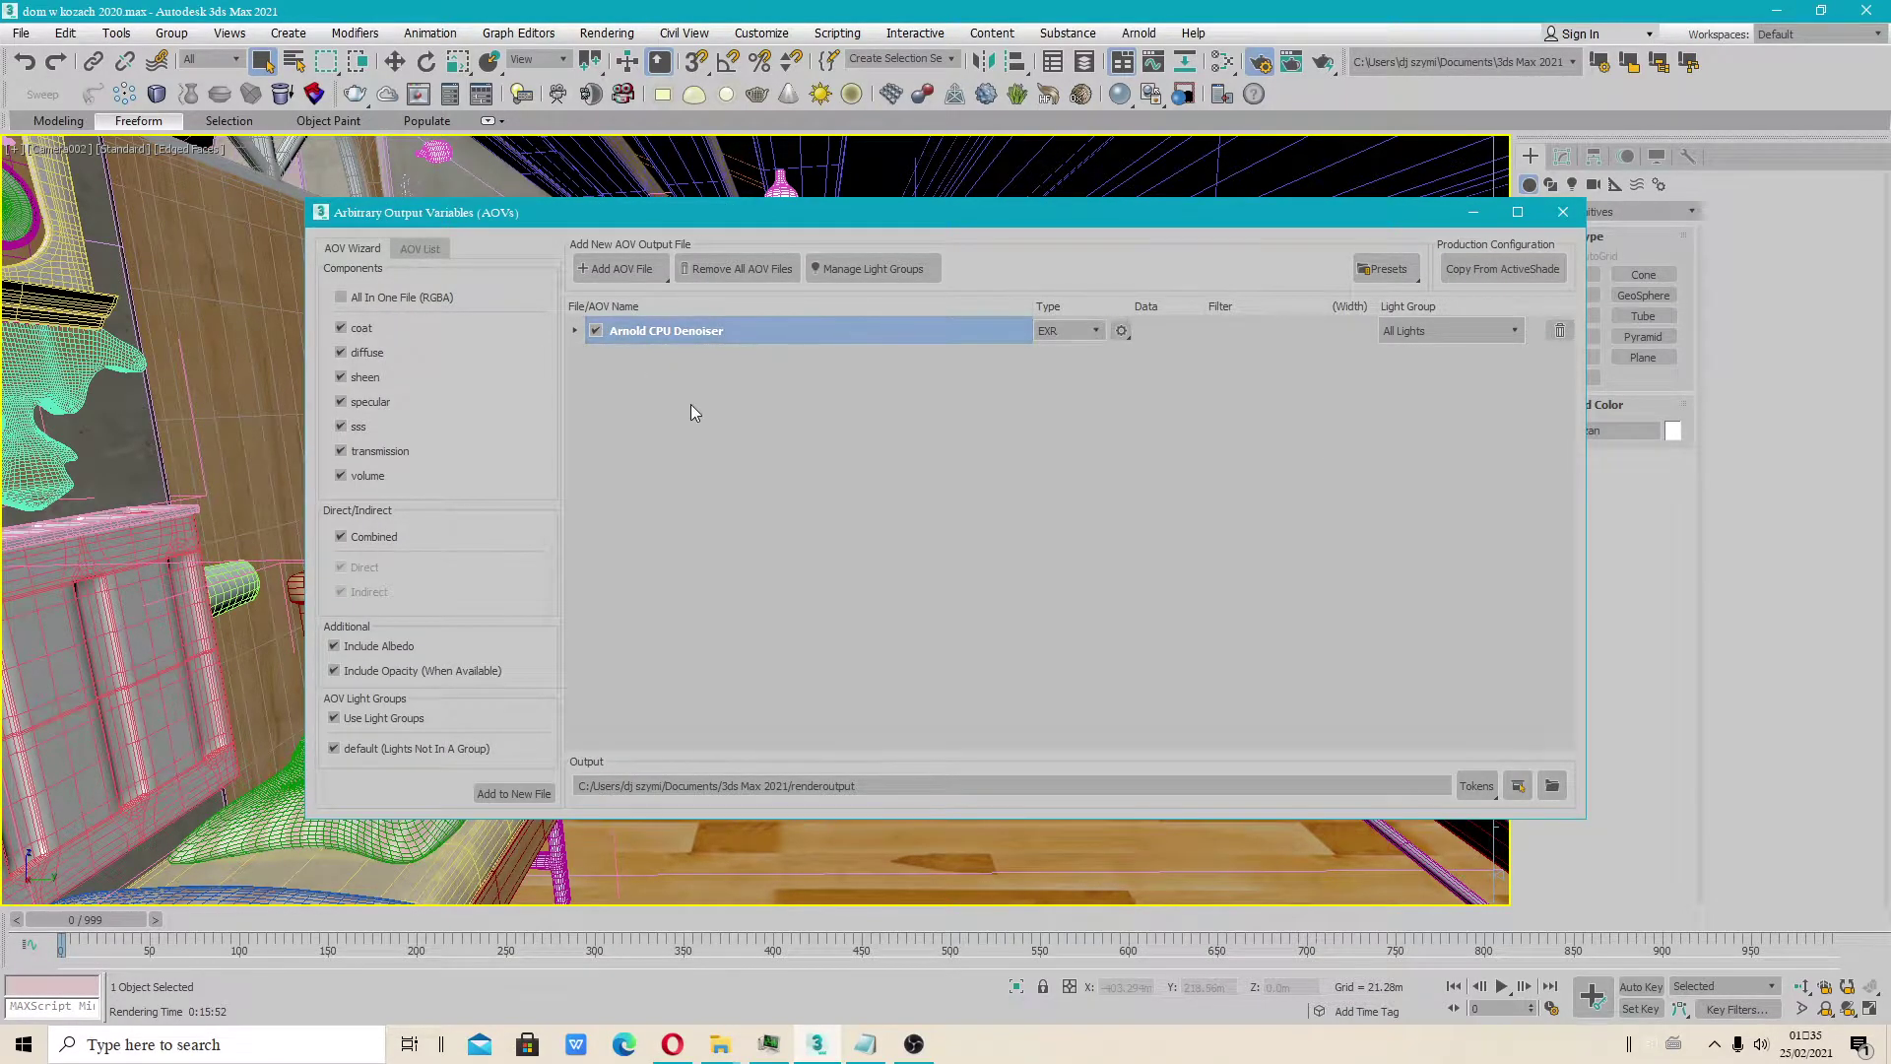
{"action": "left_click", "coordinate": [1559, 330]}
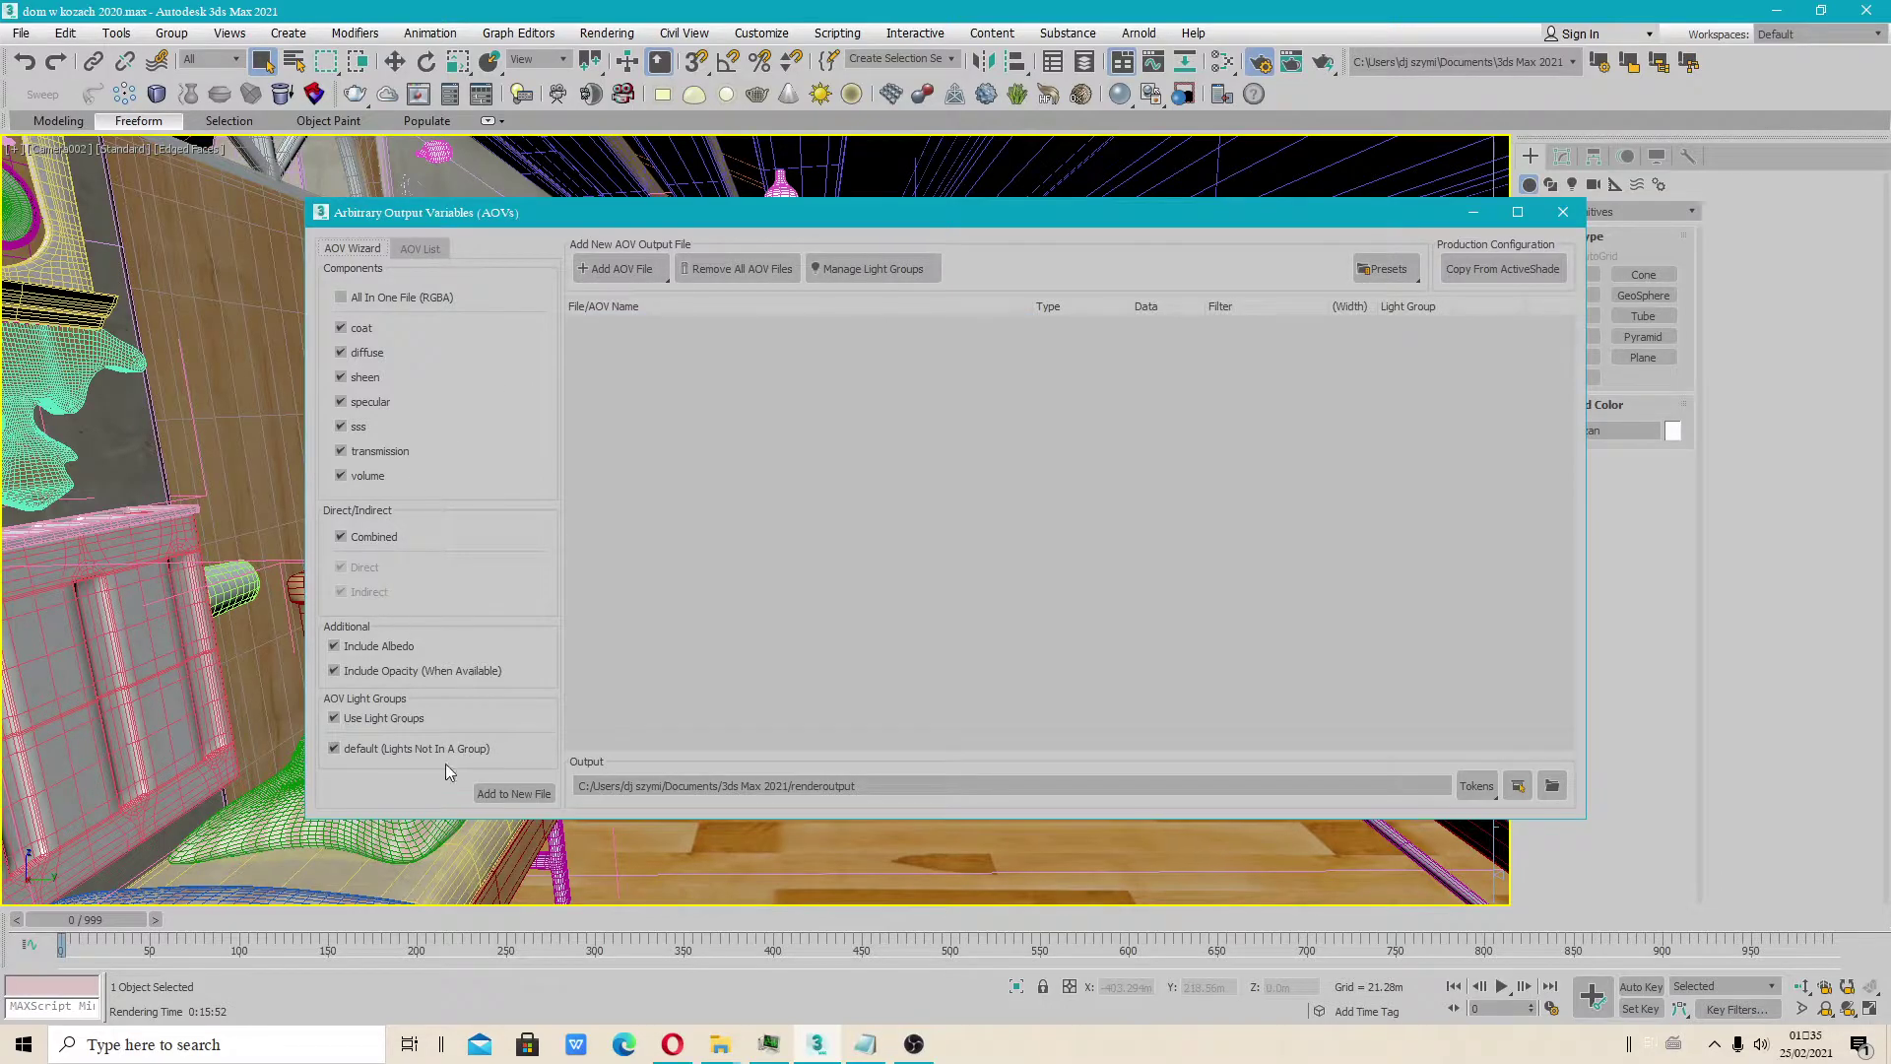
{"action": "left_click", "coordinate": [517, 793]}
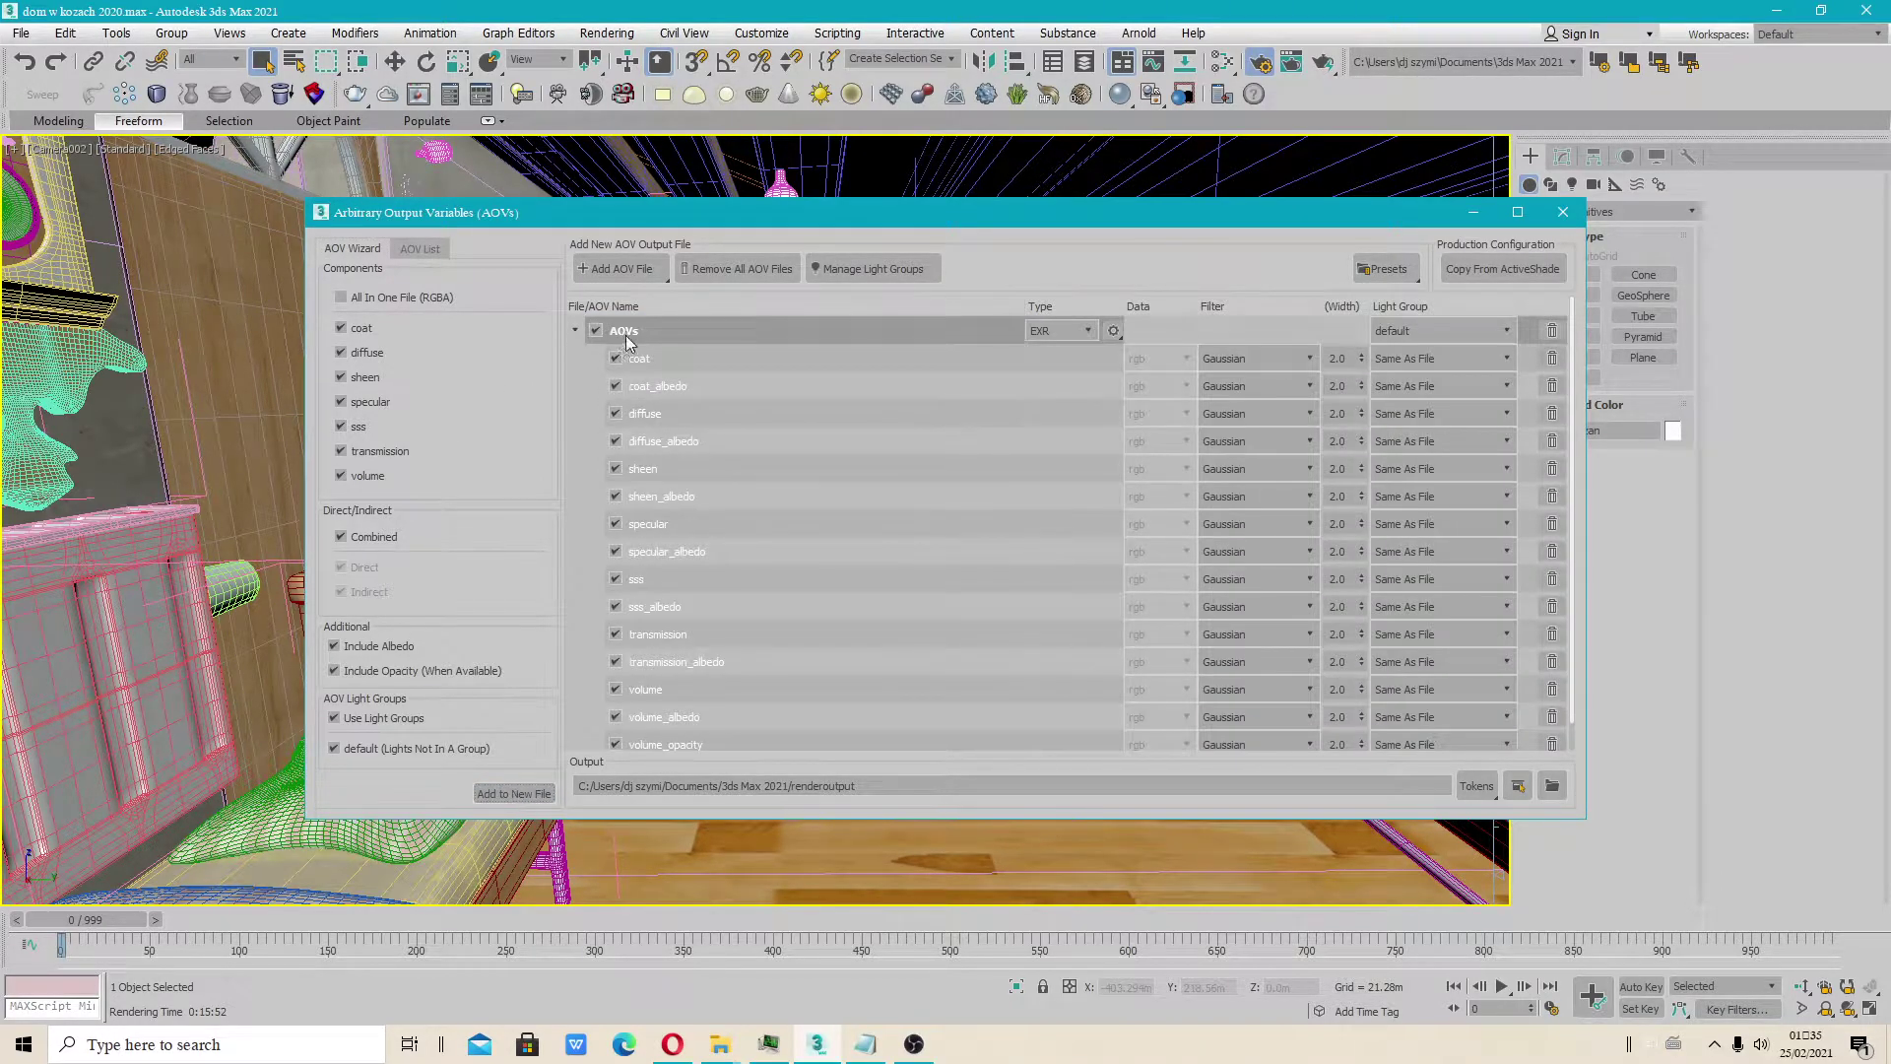
Collapse the new AOV file's list and rename the file "My custom denoiser"
{"action": "left_click", "coordinate": [577, 332]}
{"action": "left_click", "coordinate": [646, 335]}
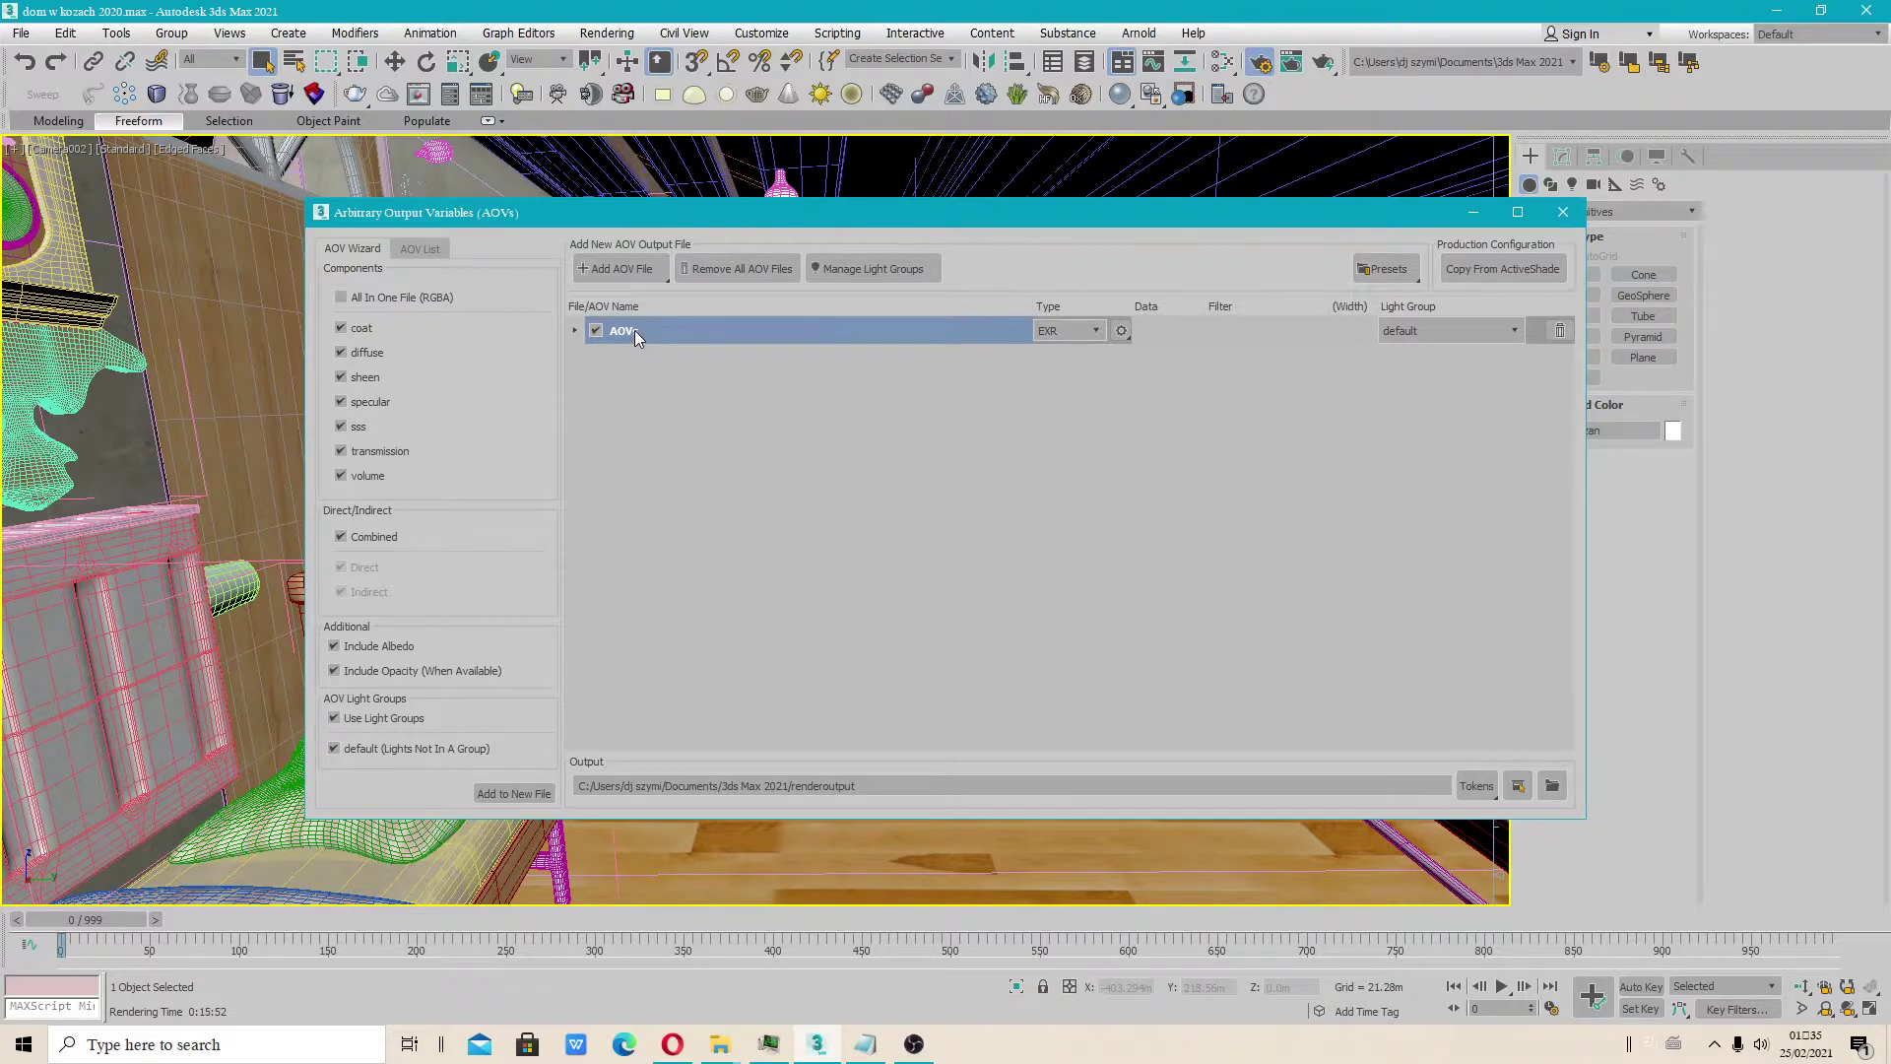
{"action": "left_click", "coordinate": [630, 333]}
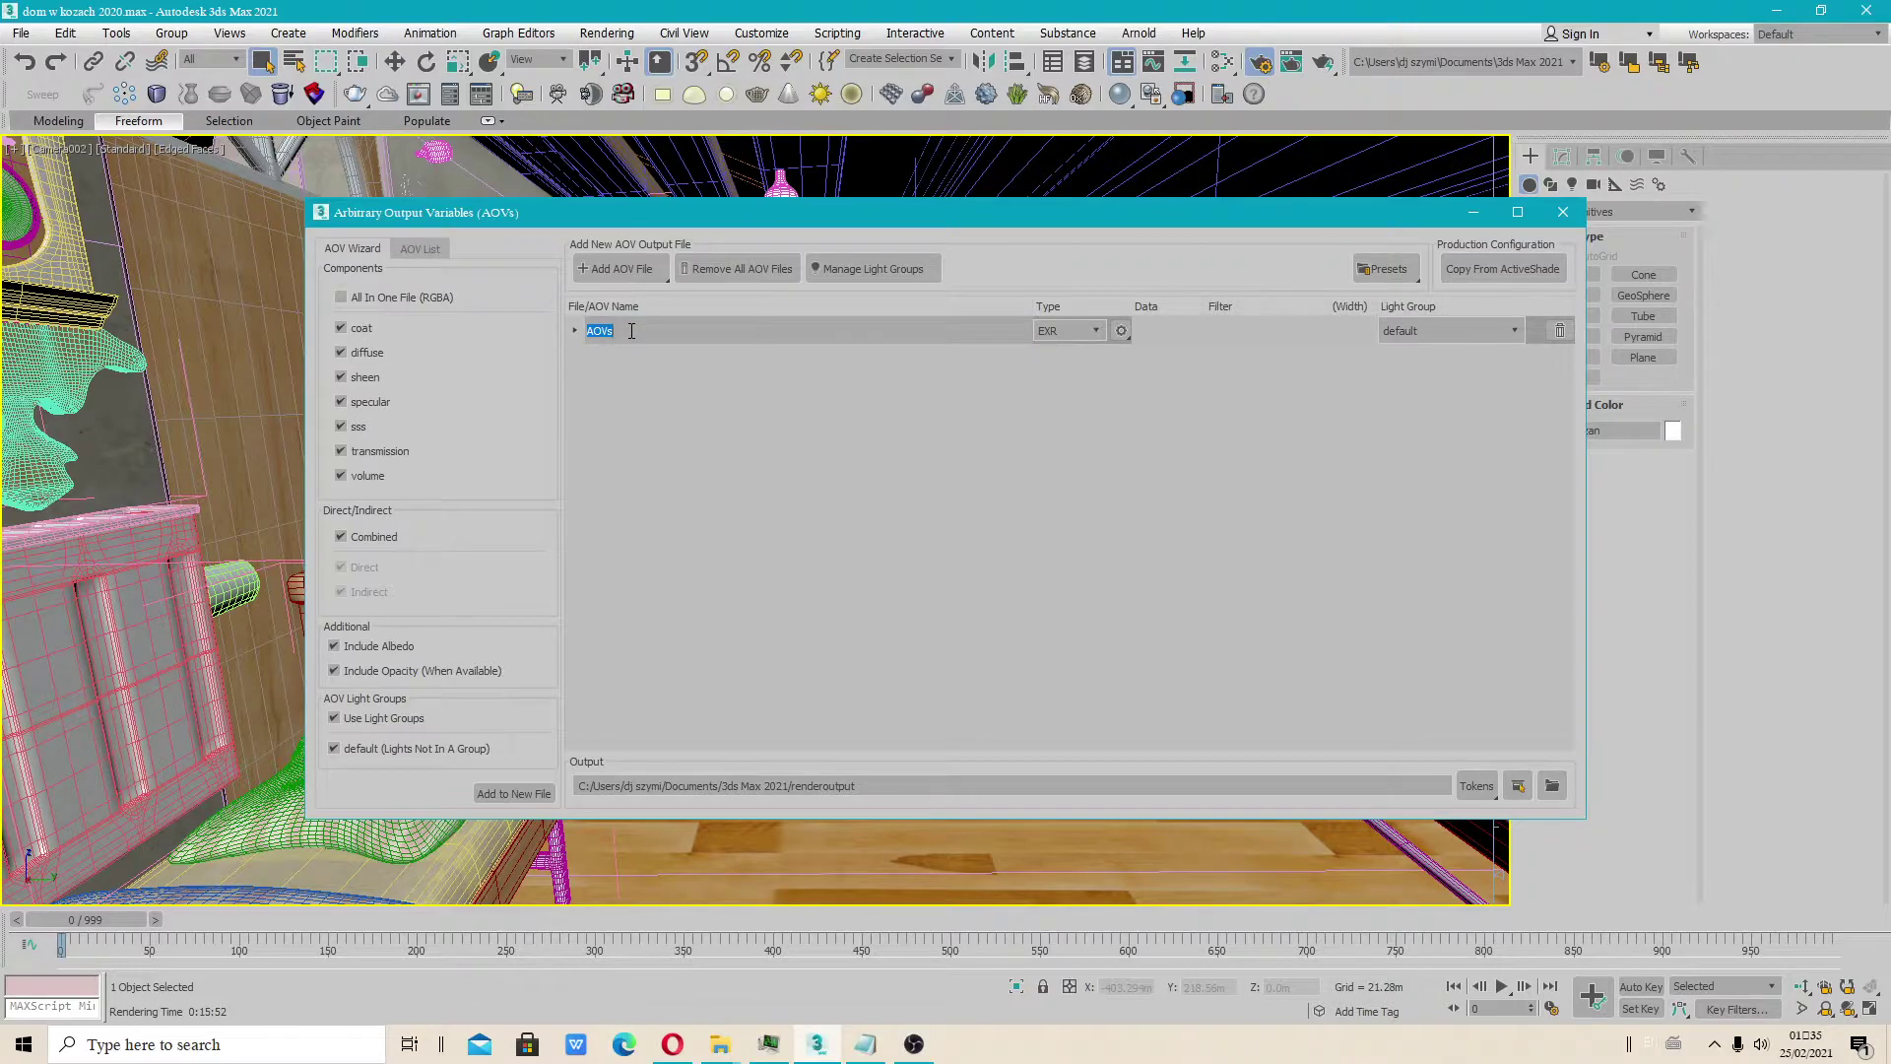
{"action": "type", "text": "My custom denoiser"}
{"action": "key", "text": "Return"}
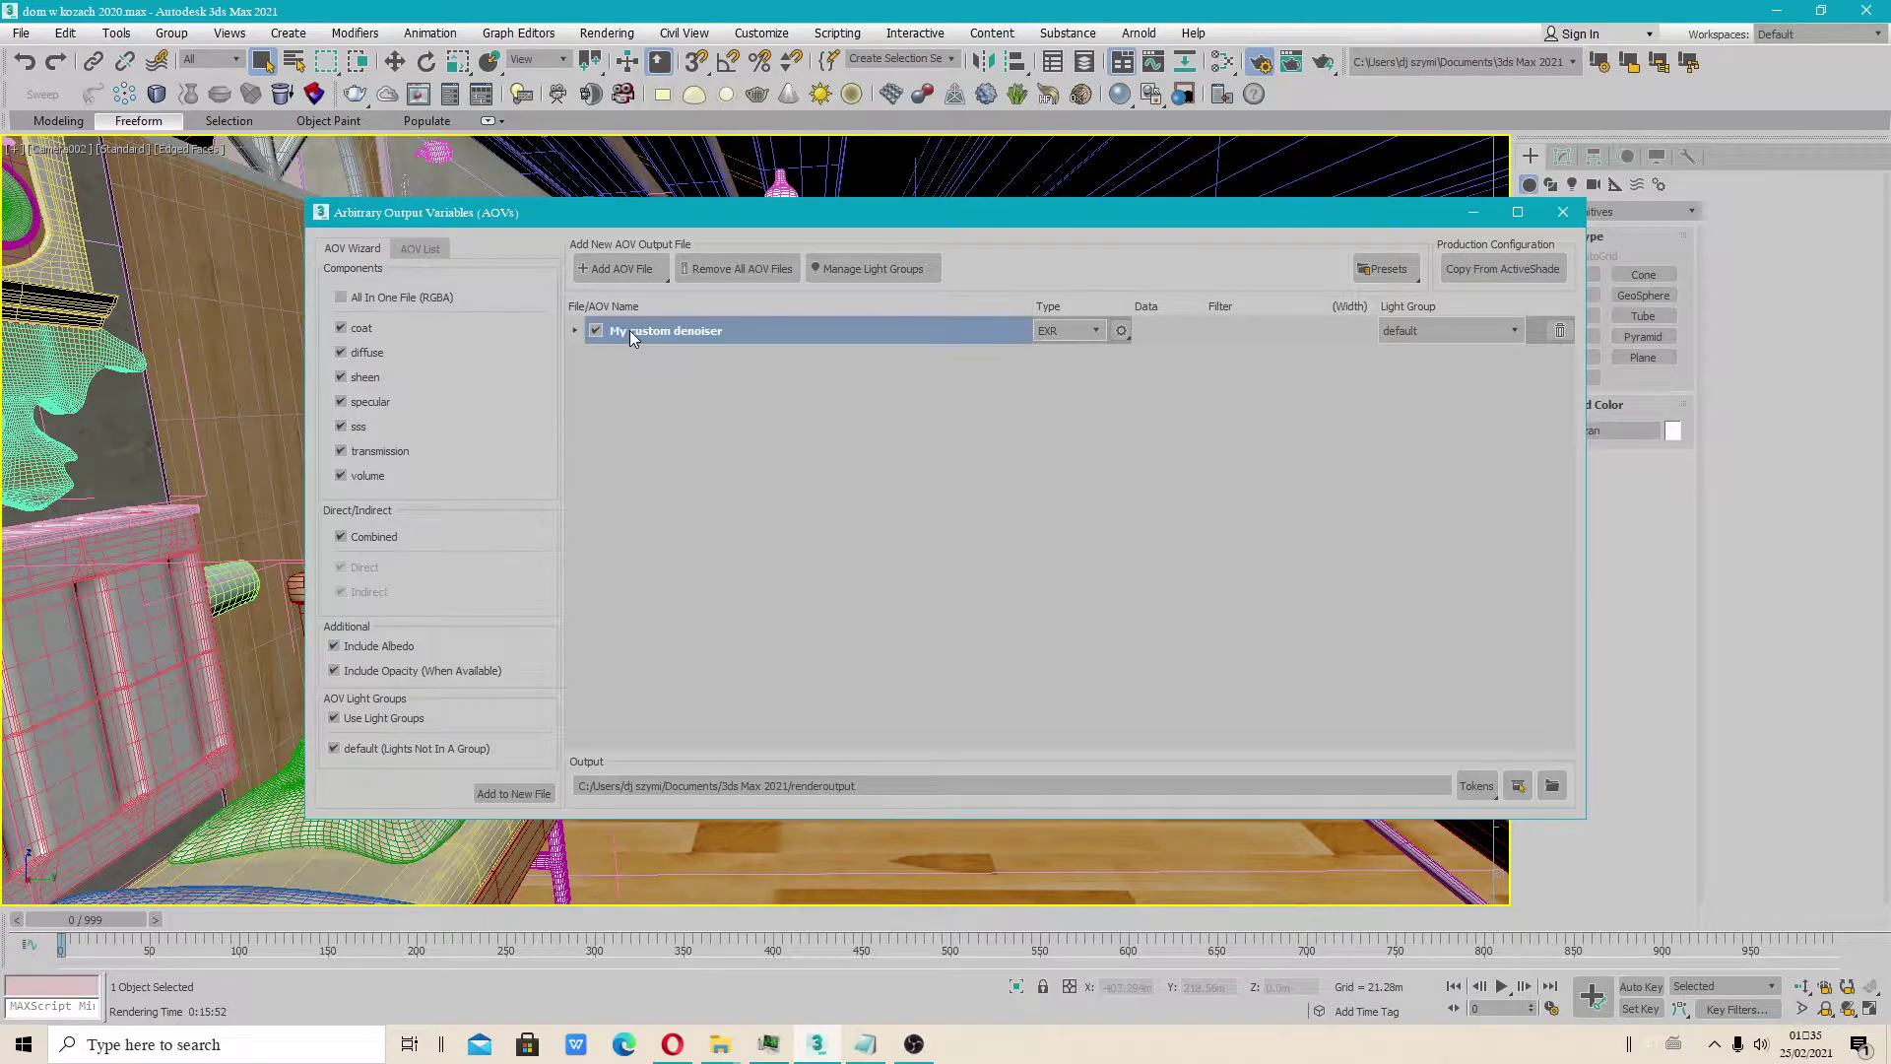
Review the AOVs inside "My custom denoiser" and enable the All In One File (RGBA) component in the AOV Wizard
{"action": "left_click", "coordinate": [574, 330]}
{"action": "scroll", "coordinate": [677, 446], "scroll_direction": "down", "scroll_amount": 1}
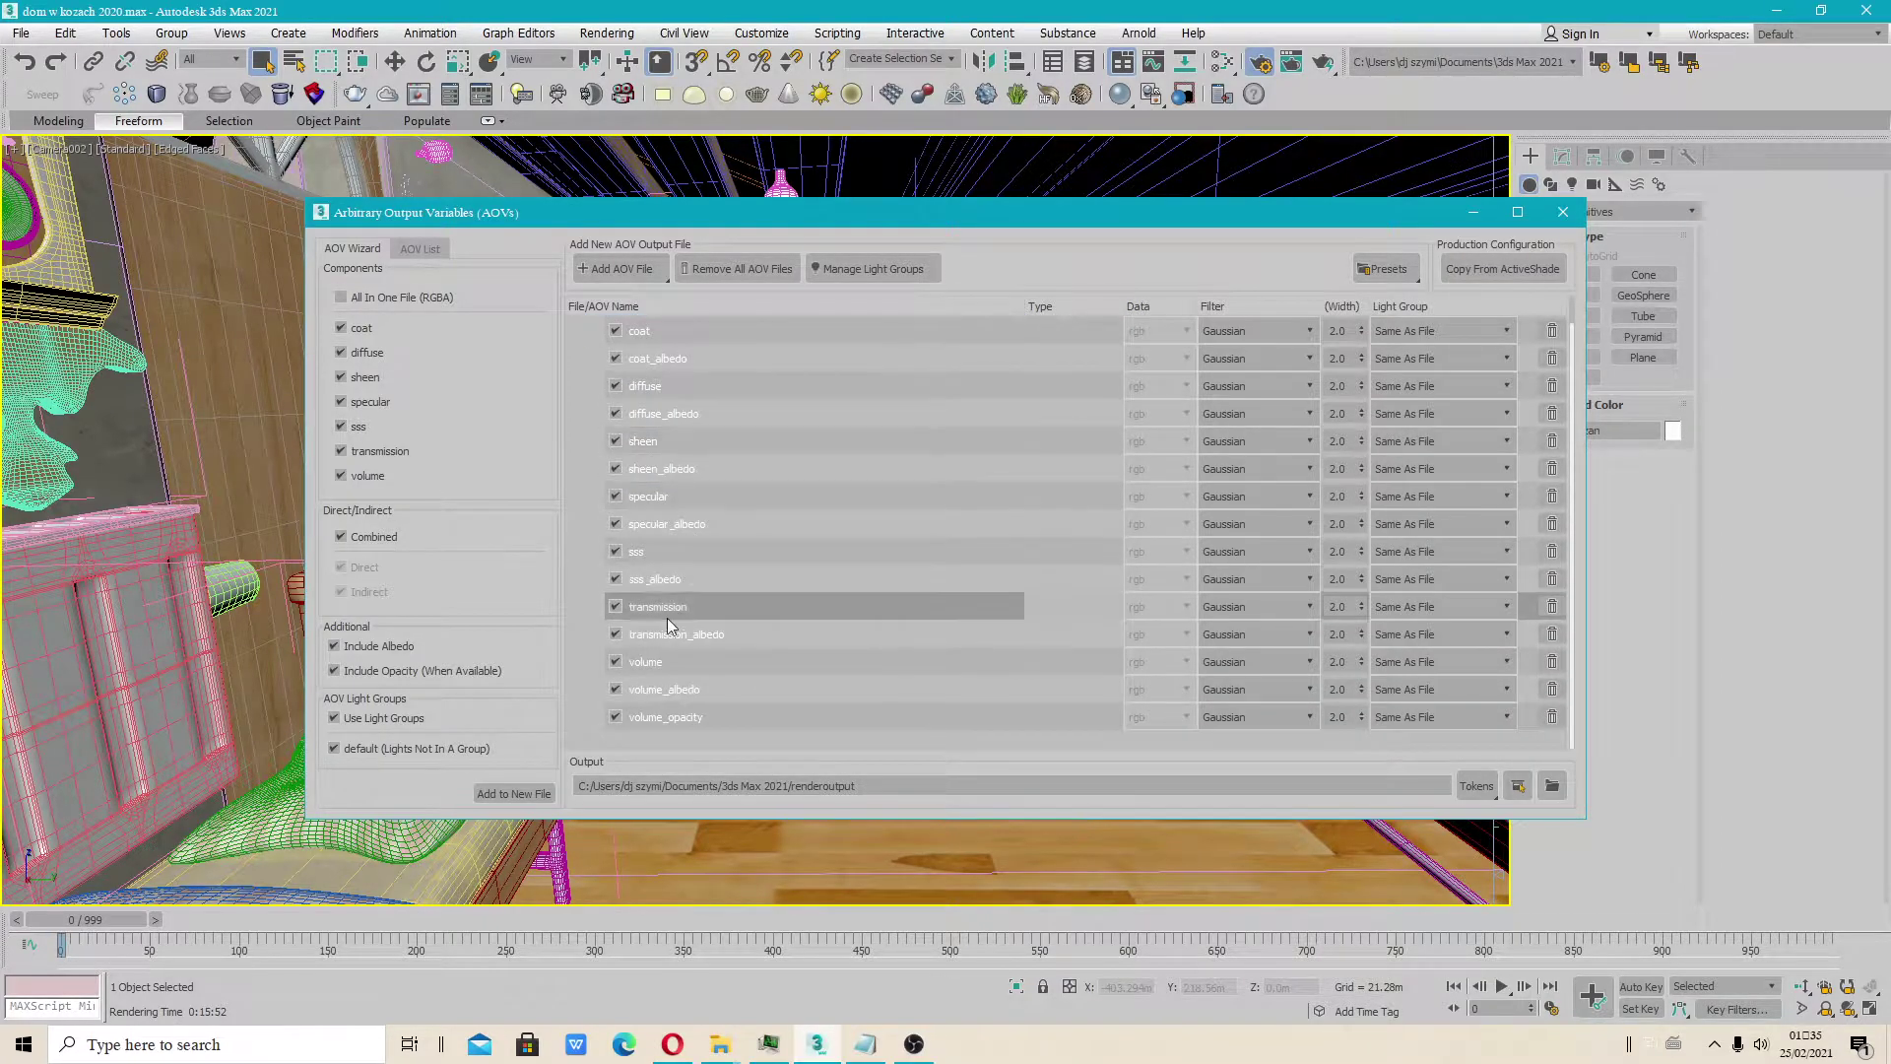
{"action": "scroll", "coordinate": [665, 712], "scroll_direction": "up", "scroll_amount": 1}
{"action": "left_click", "coordinate": [575, 330]}
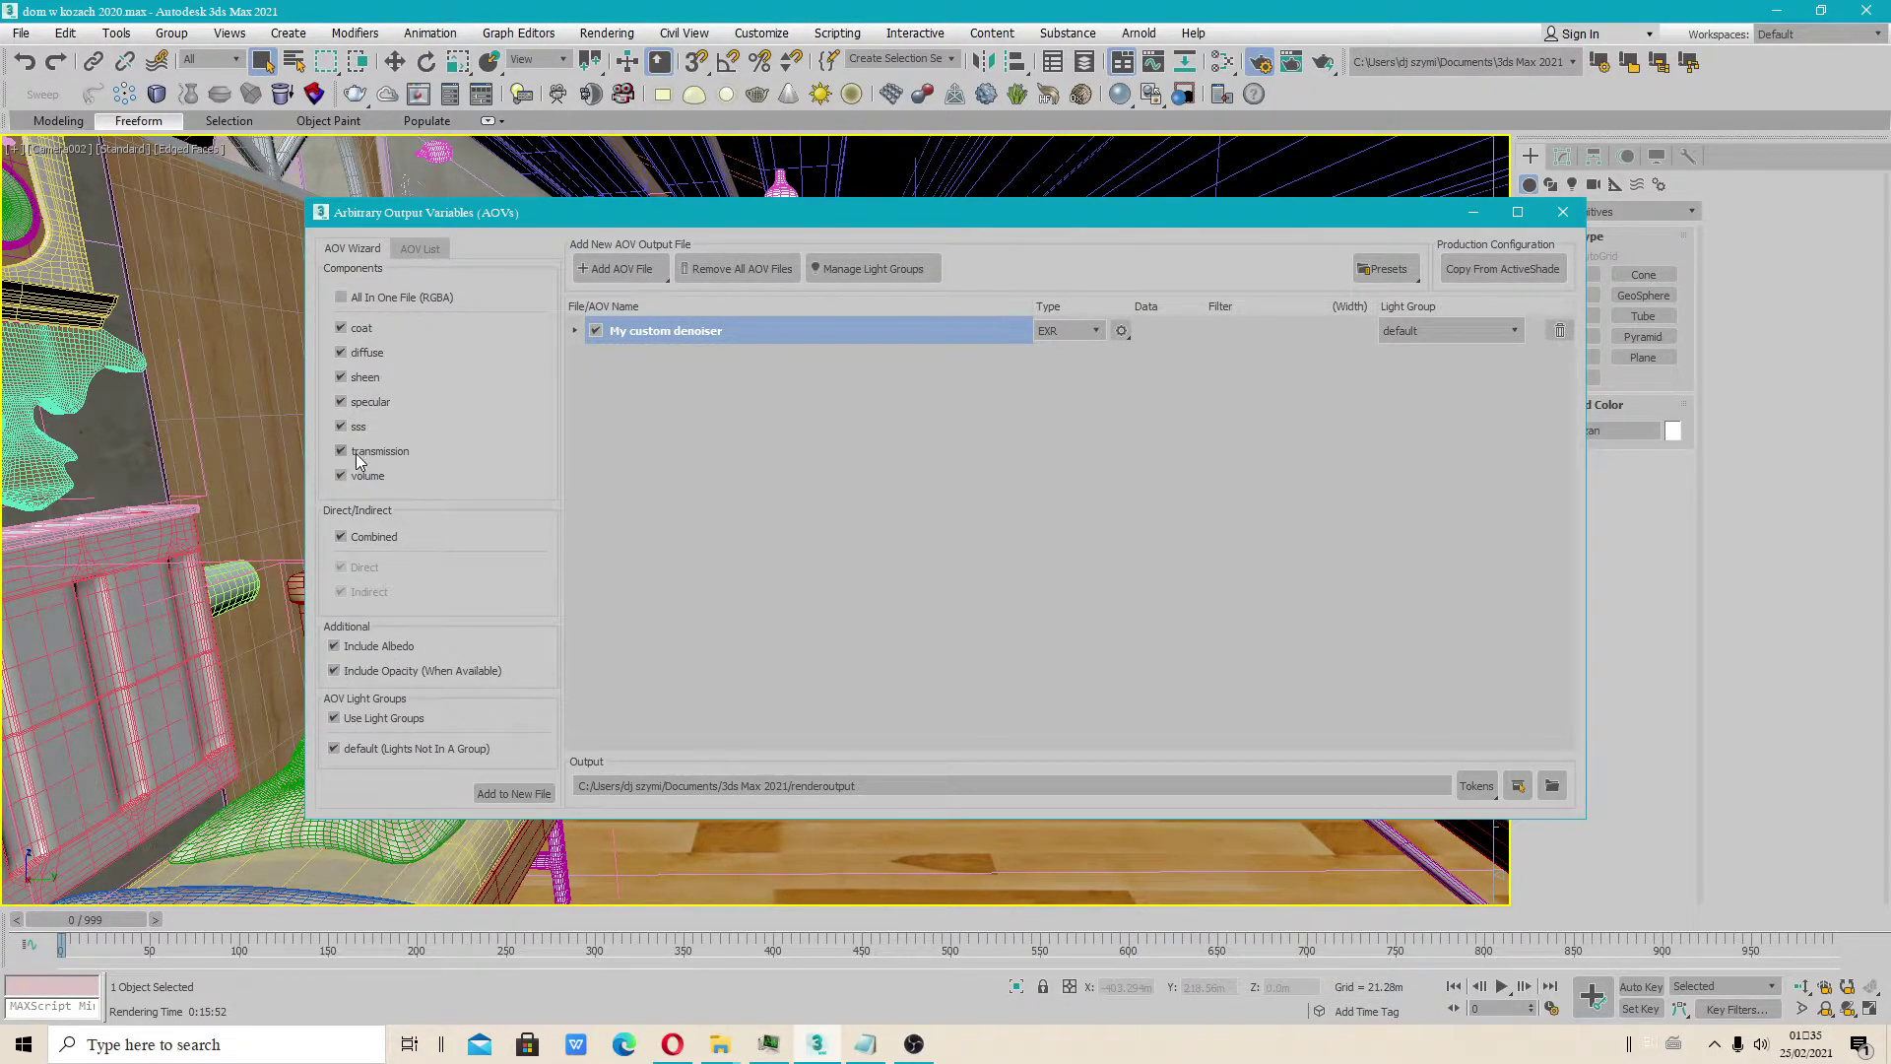
{"action": "left_click", "coordinate": [341, 297]}
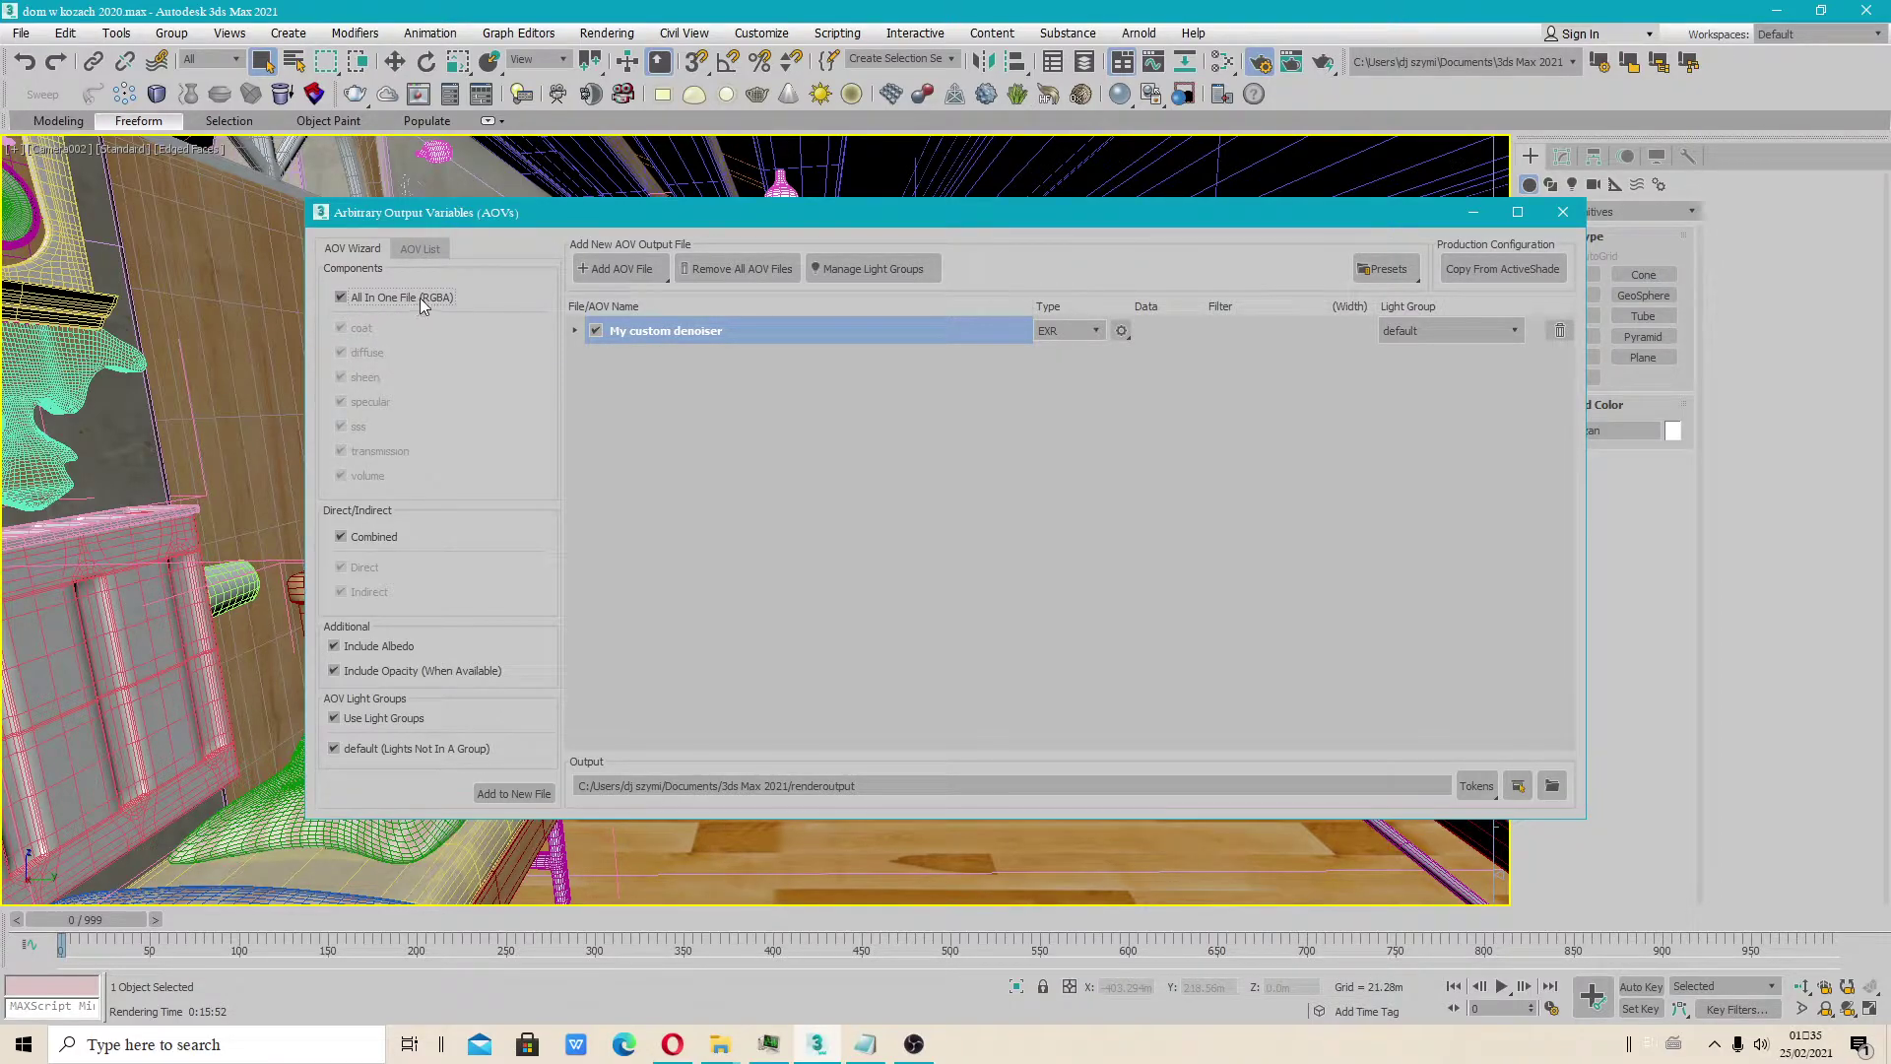
Disable the All In One File (RGBA) component and set the diffuse AOV's light group to default in "My custom denoiser"
{"action": "left_click", "coordinate": [341, 297]}
{"action": "left_click", "coordinate": [575, 330]}
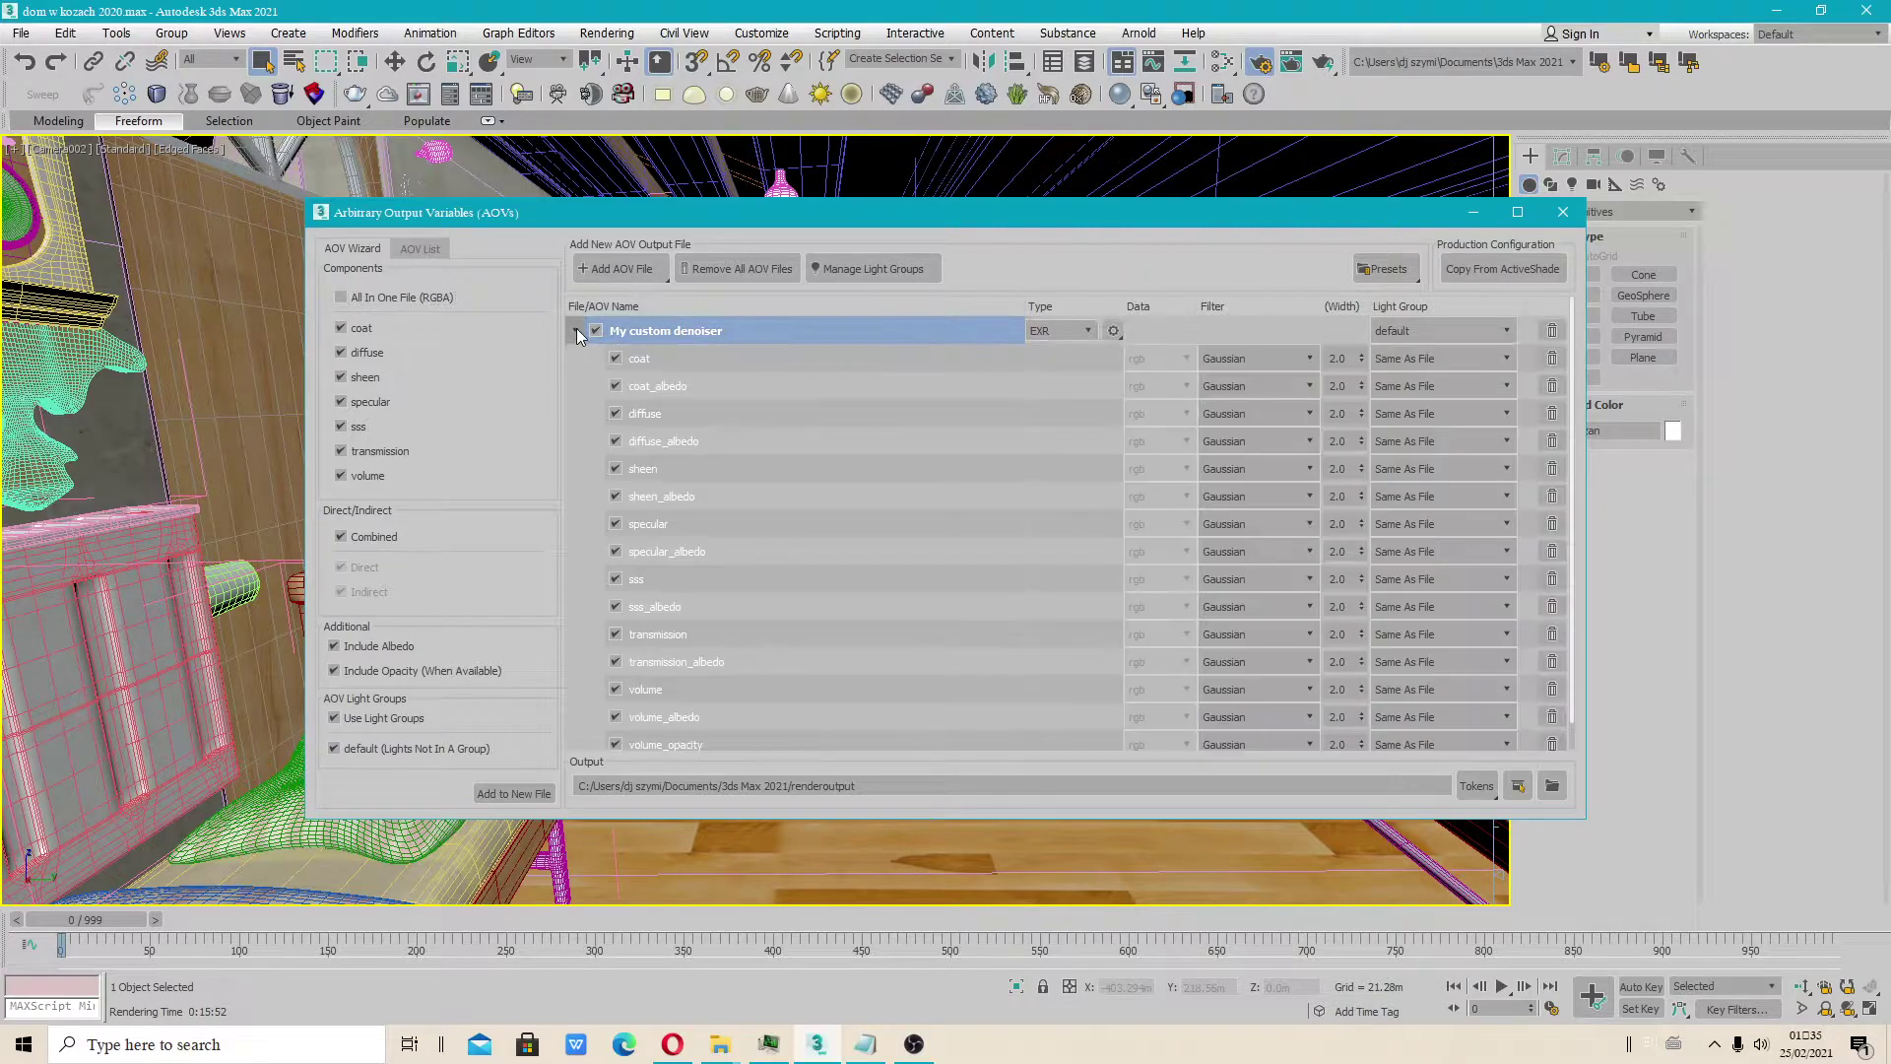
{"action": "scroll", "coordinate": [800, 518], "scroll_direction": "down", "scroll_amount": 1}
{"action": "scroll", "coordinate": [800, 524], "scroll_direction": "up", "scroll_amount": 1}
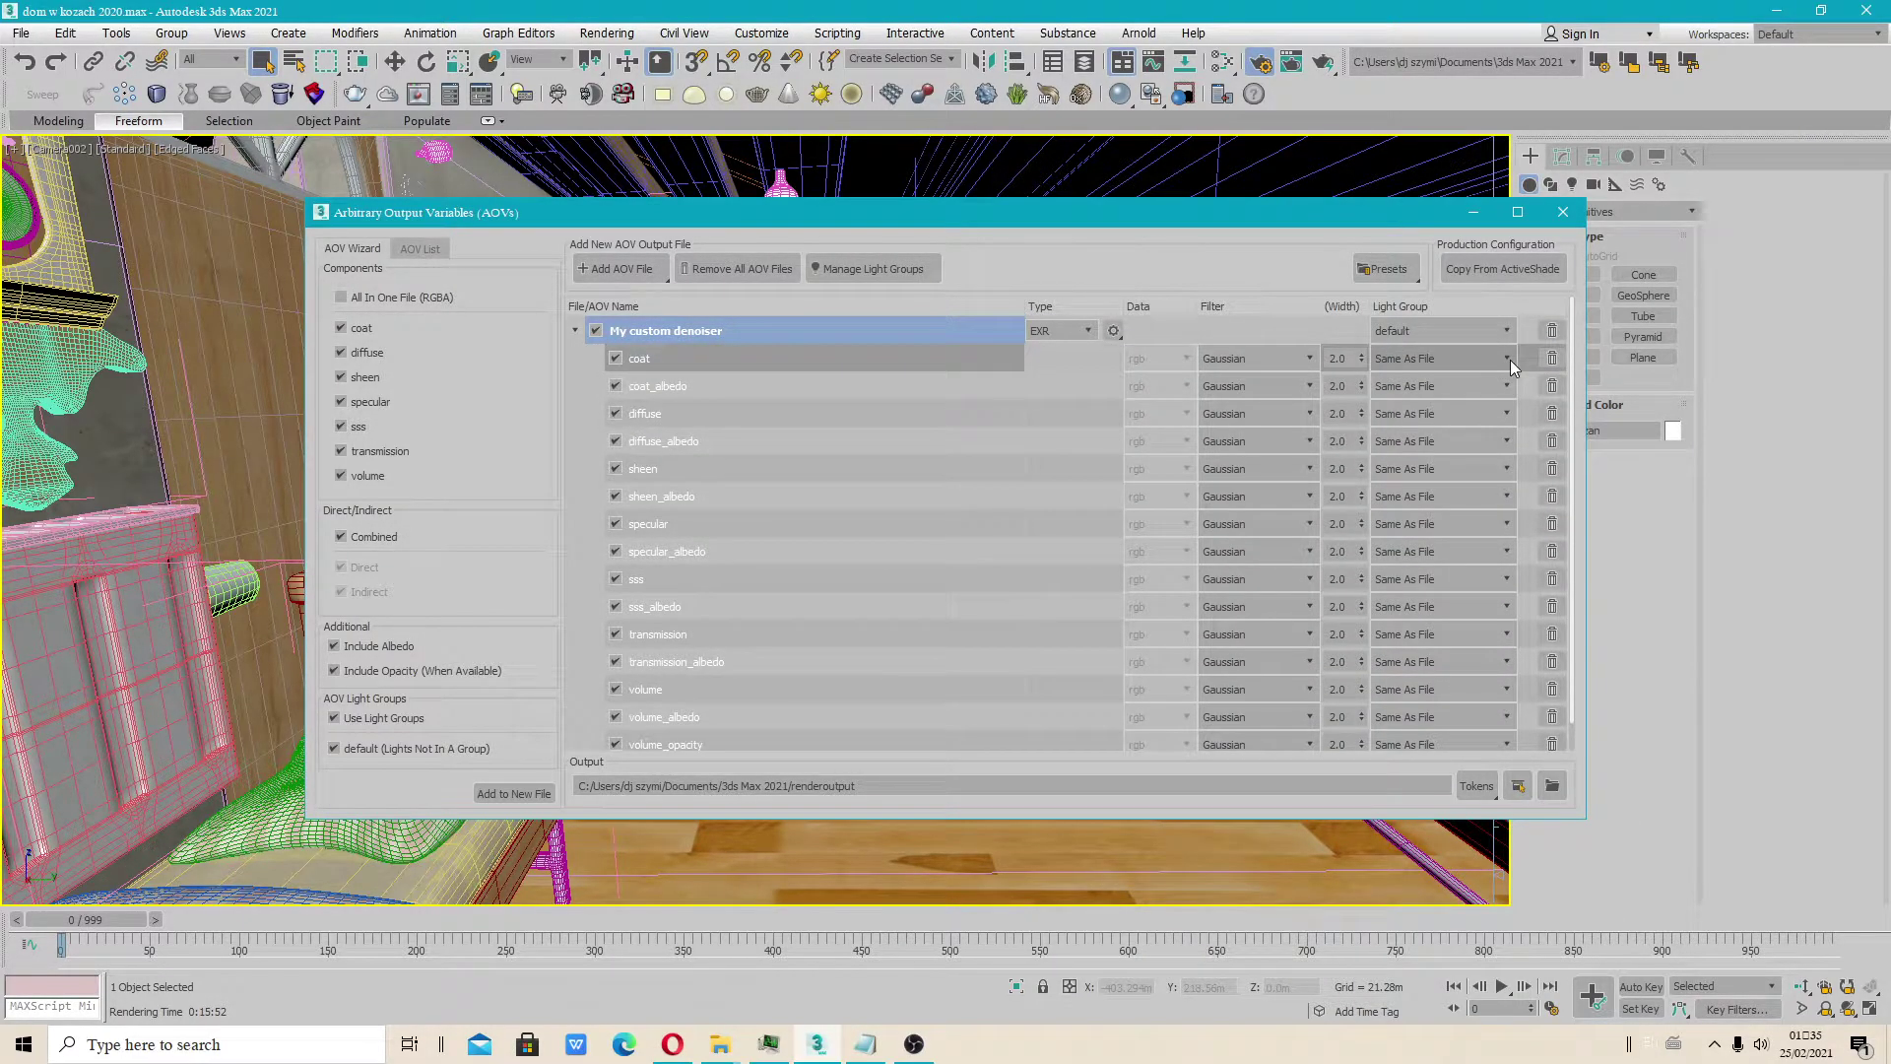
{"action": "left_click", "coordinate": [1454, 409]}
{"action": "left_click", "coordinate": [1442, 422]}
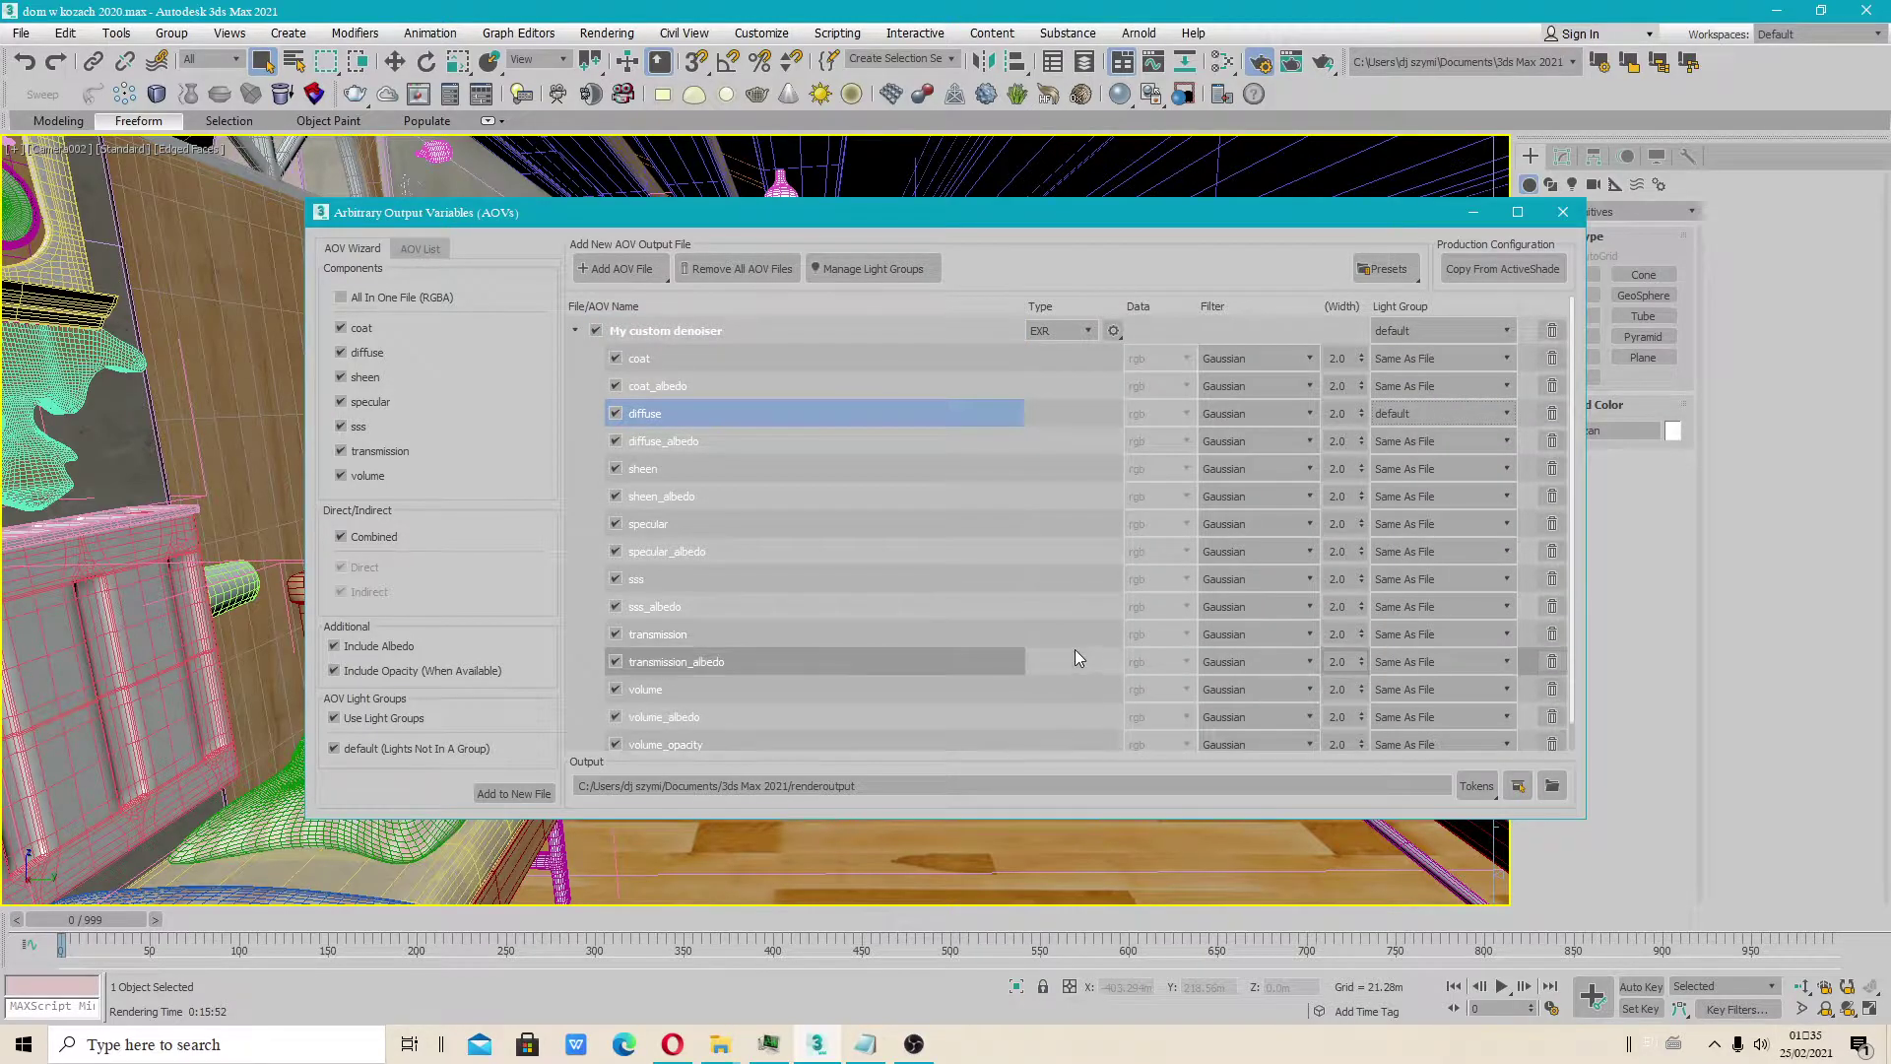
{"action": "left_click", "coordinate": [575, 331]}
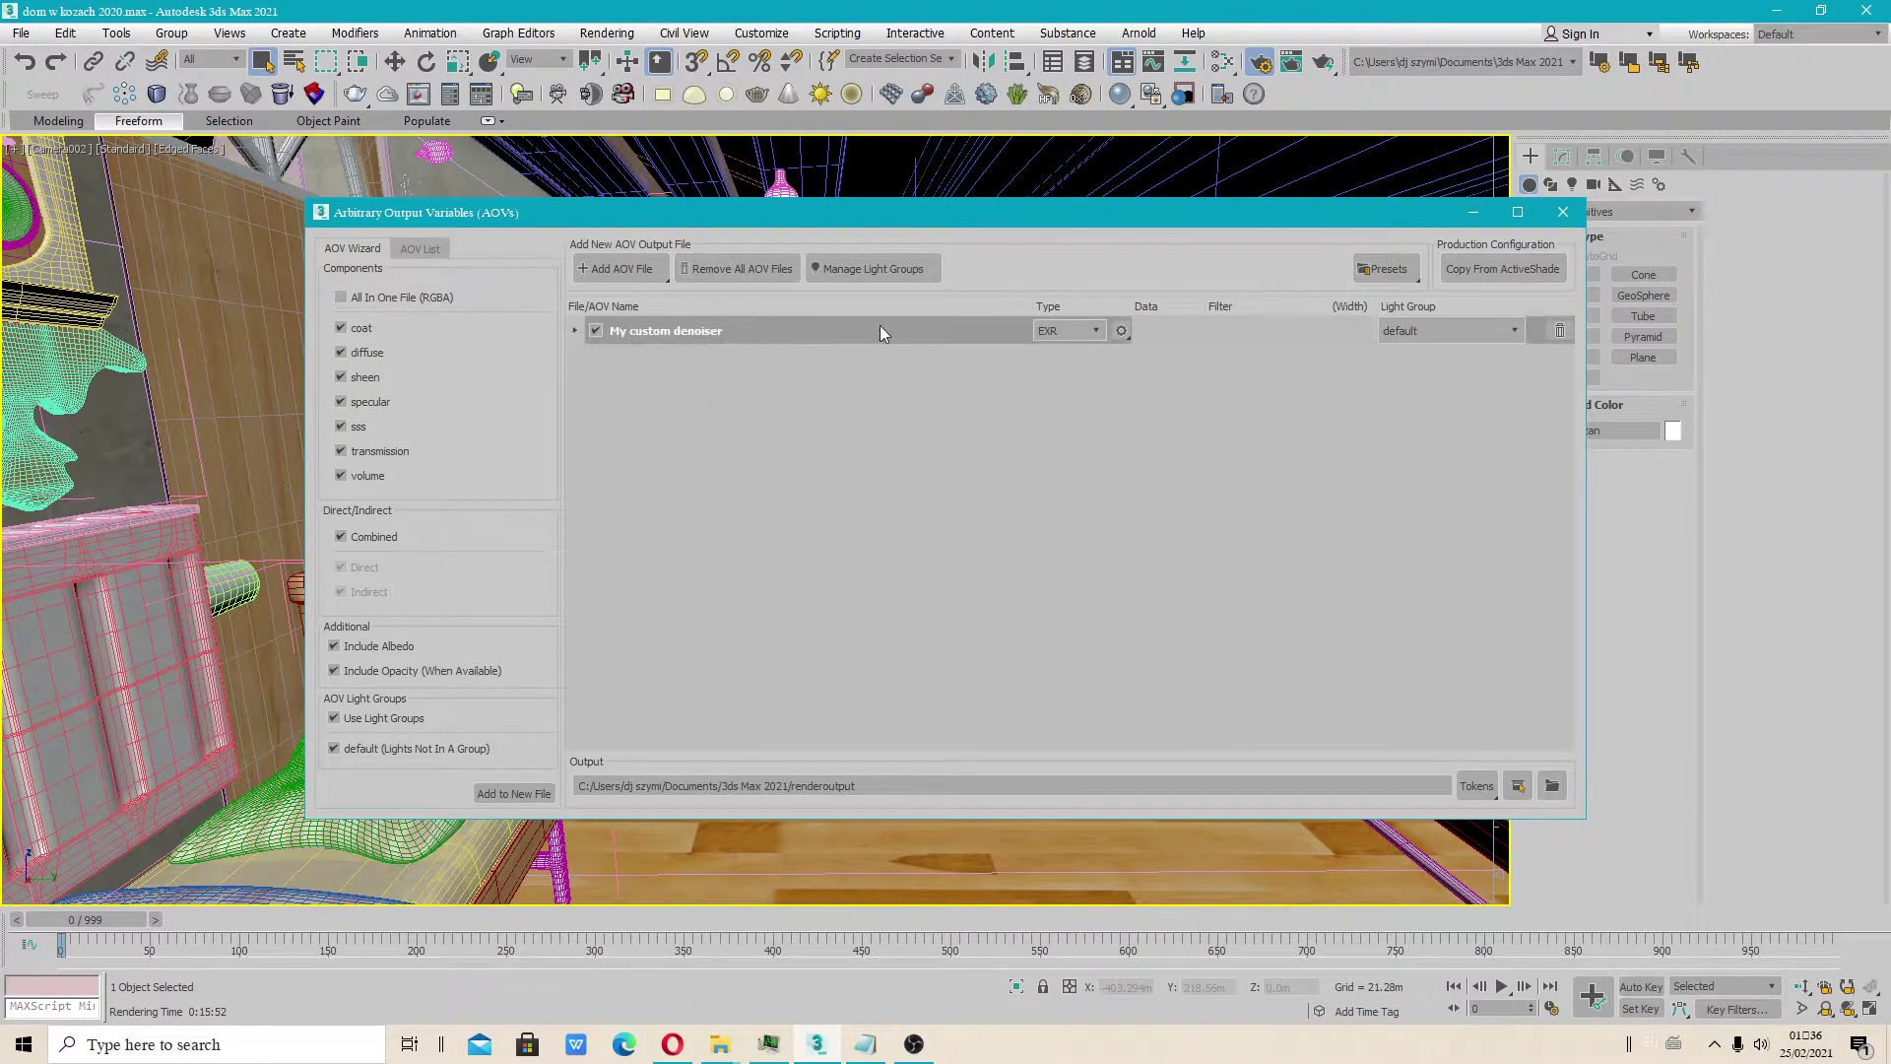
Choose the EXR compression for the "My custom denoiser" file and set its light group to All Lights
{"action": "left_click", "coordinate": [1121, 331]}
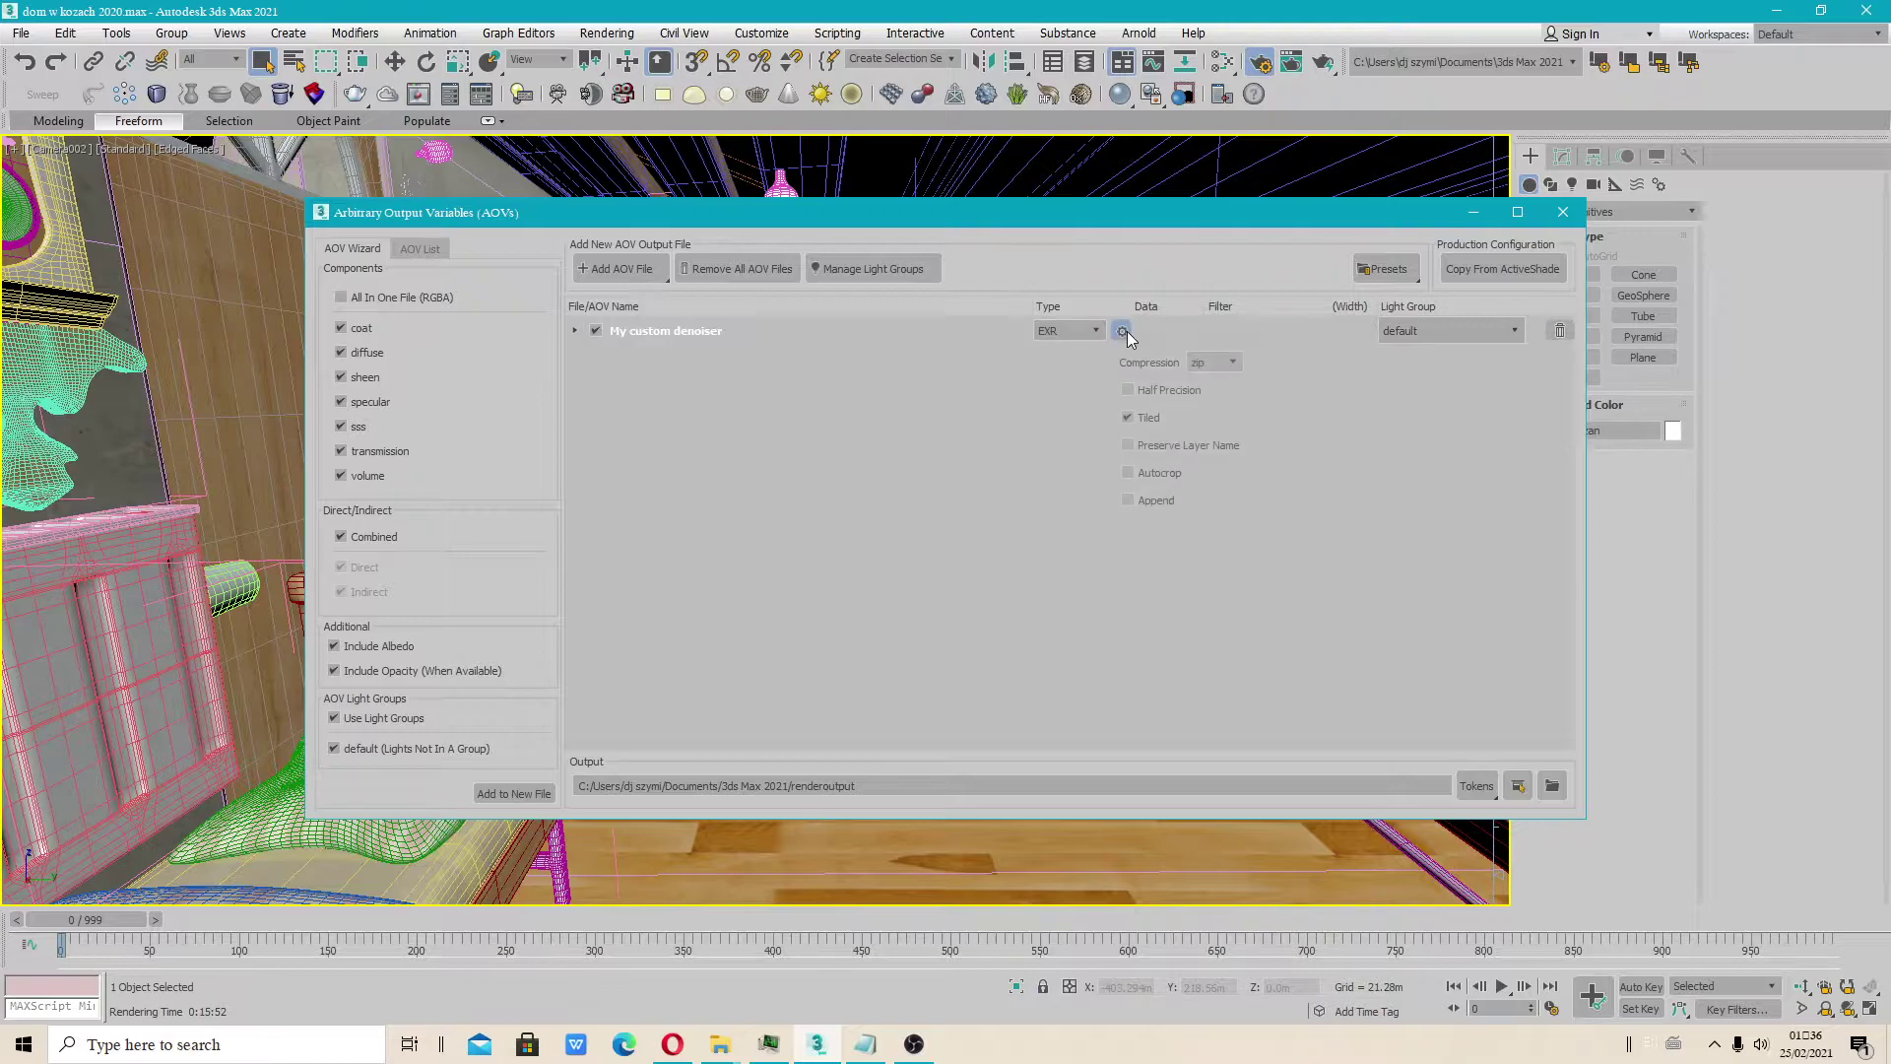
{"action": "left_click", "coordinate": [1209, 362]}
{"action": "left_click", "coordinate": [1205, 381]}
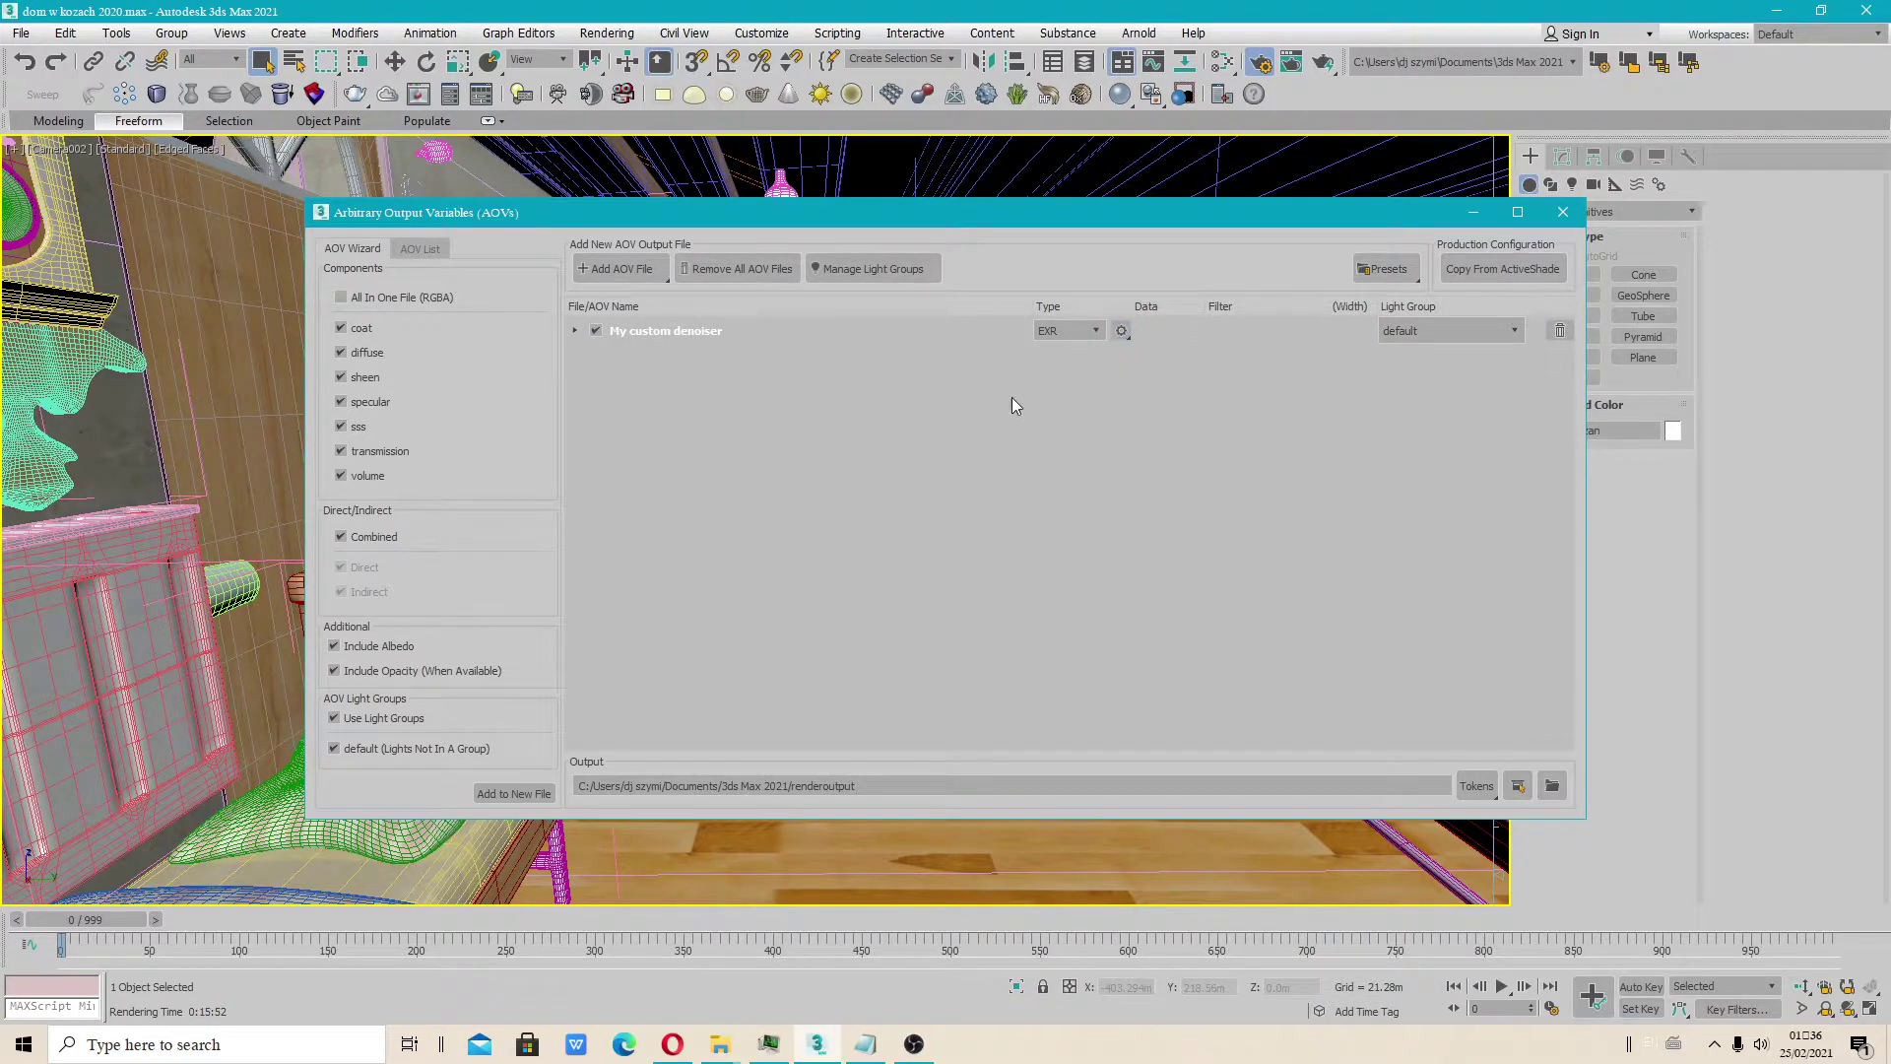
{"action": "left_click", "coordinate": [1511, 331]}
{"action": "left_click", "coordinate": [1511, 331]}
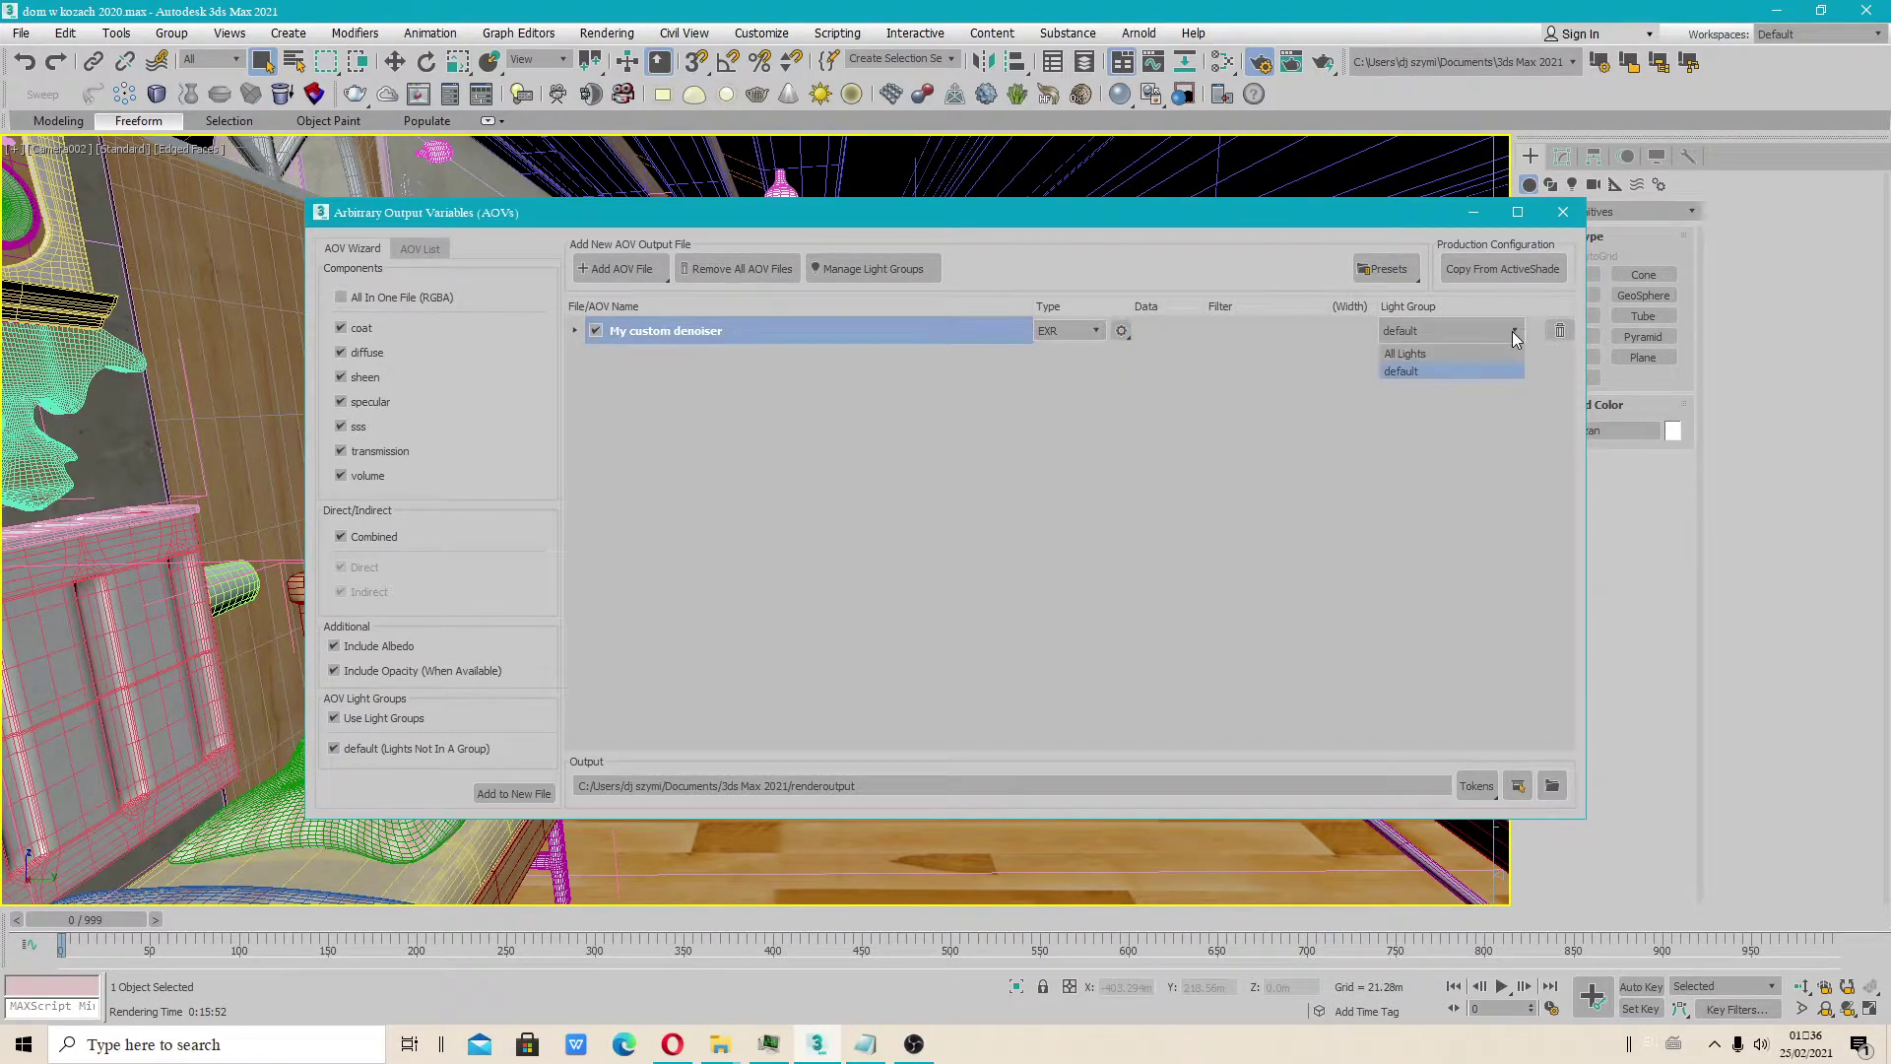
{"action": "left_click", "coordinate": [1410, 352]}
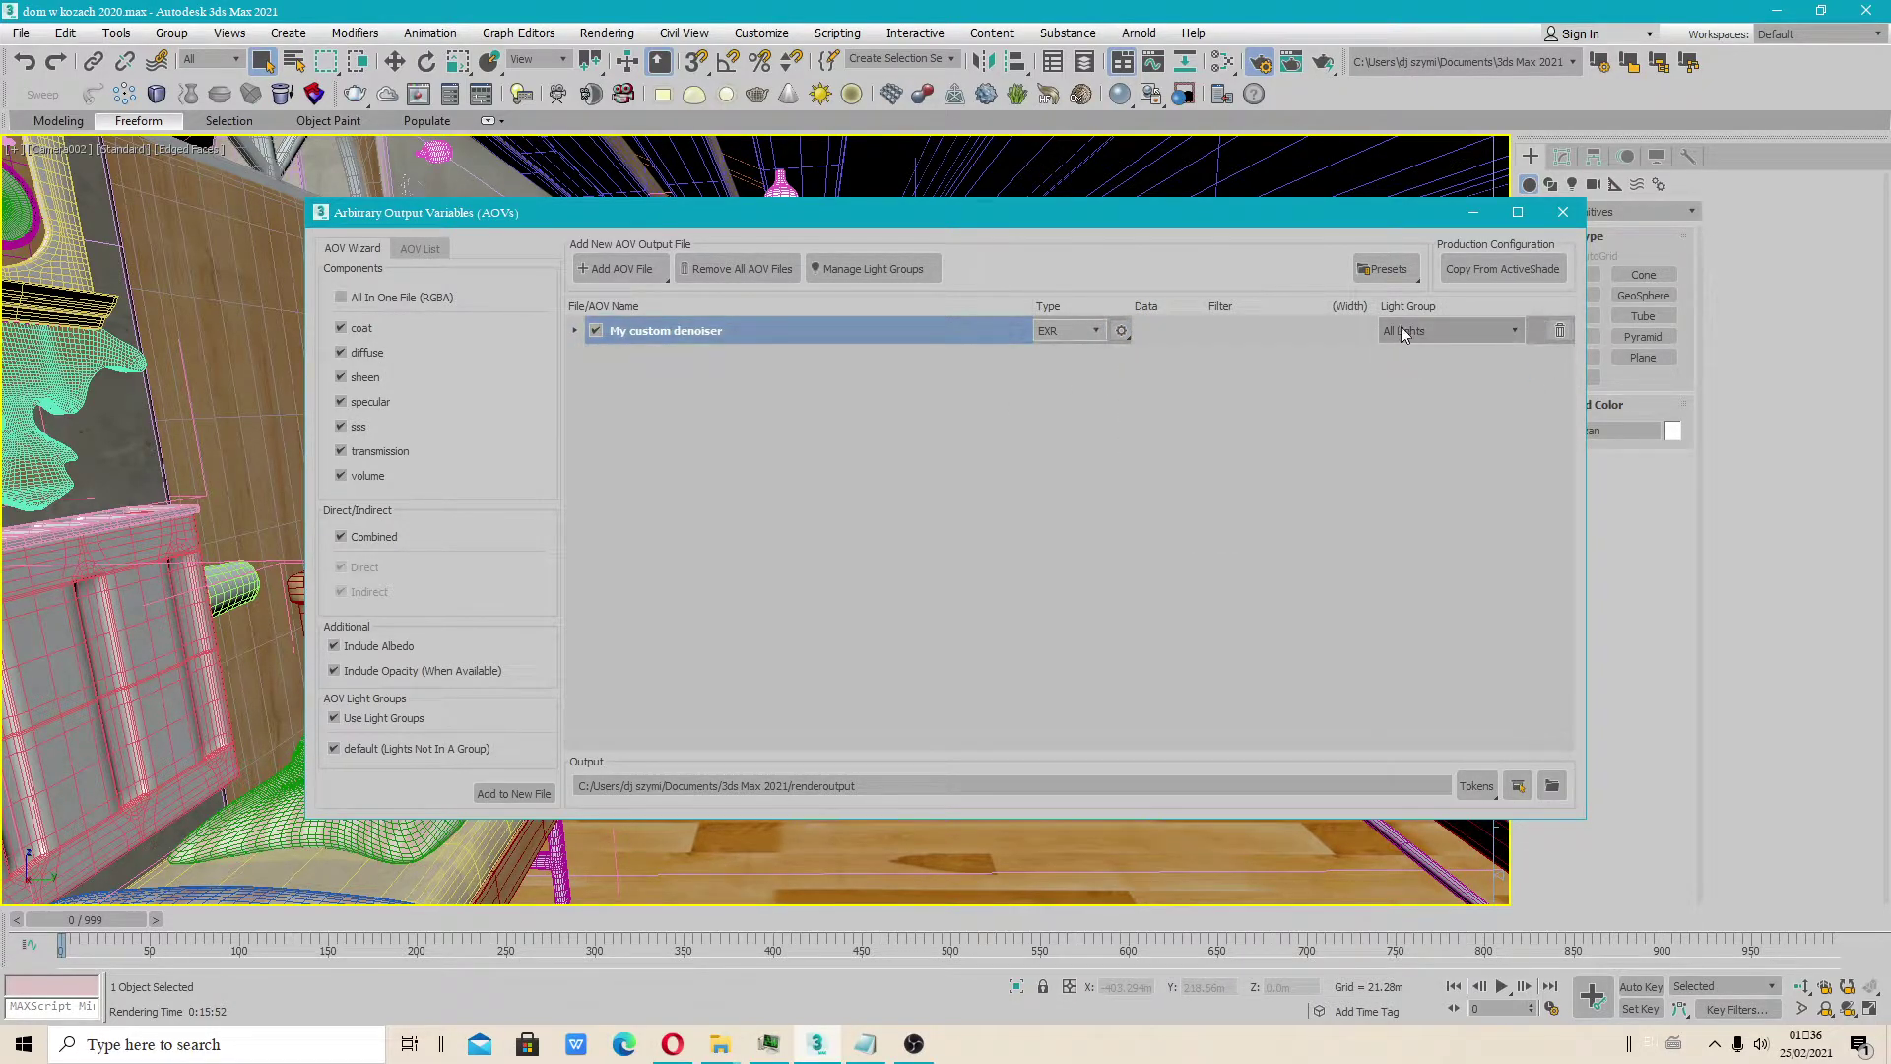
Look at the folder selection for the AOV output path and at the categories in the AOV List
{"action": "left_click", "coordinate": [1520, 788]}
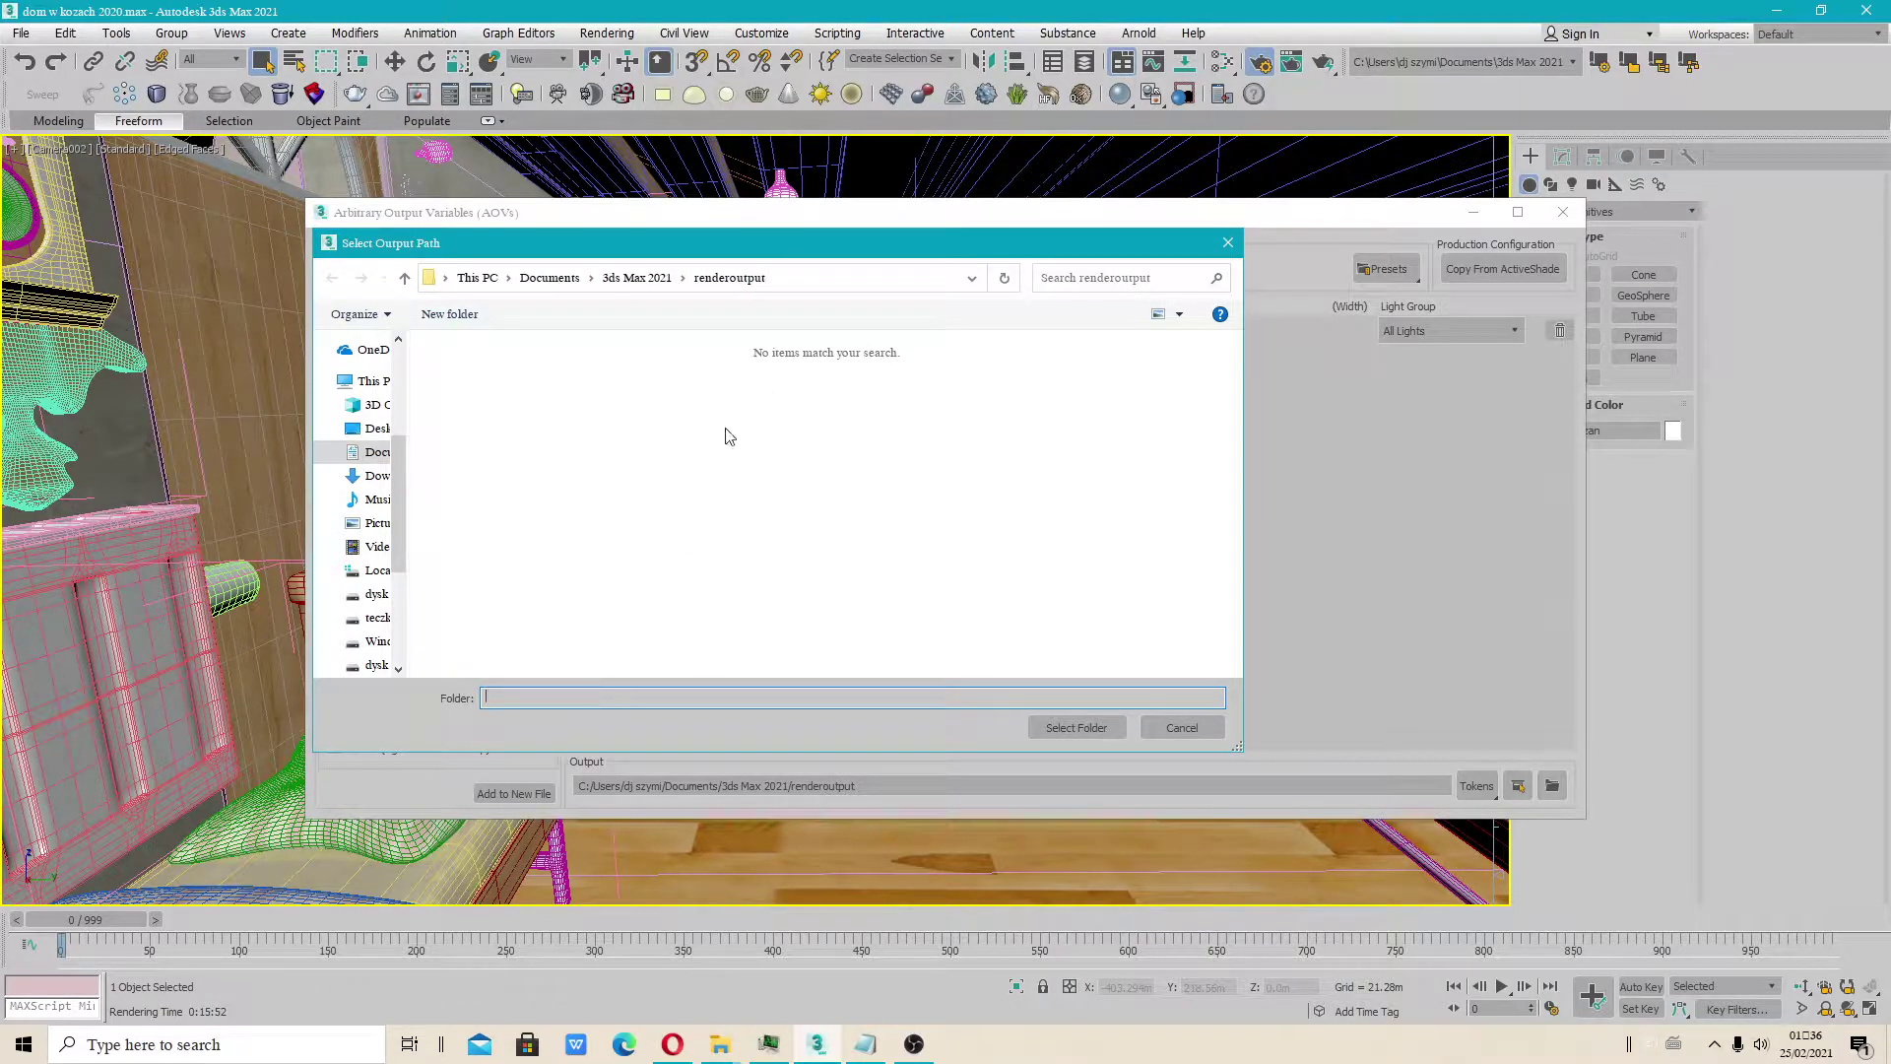
{"action": "left_click_drag", "start_coordinate": [753, 240], "coordinate": [949, 394]}
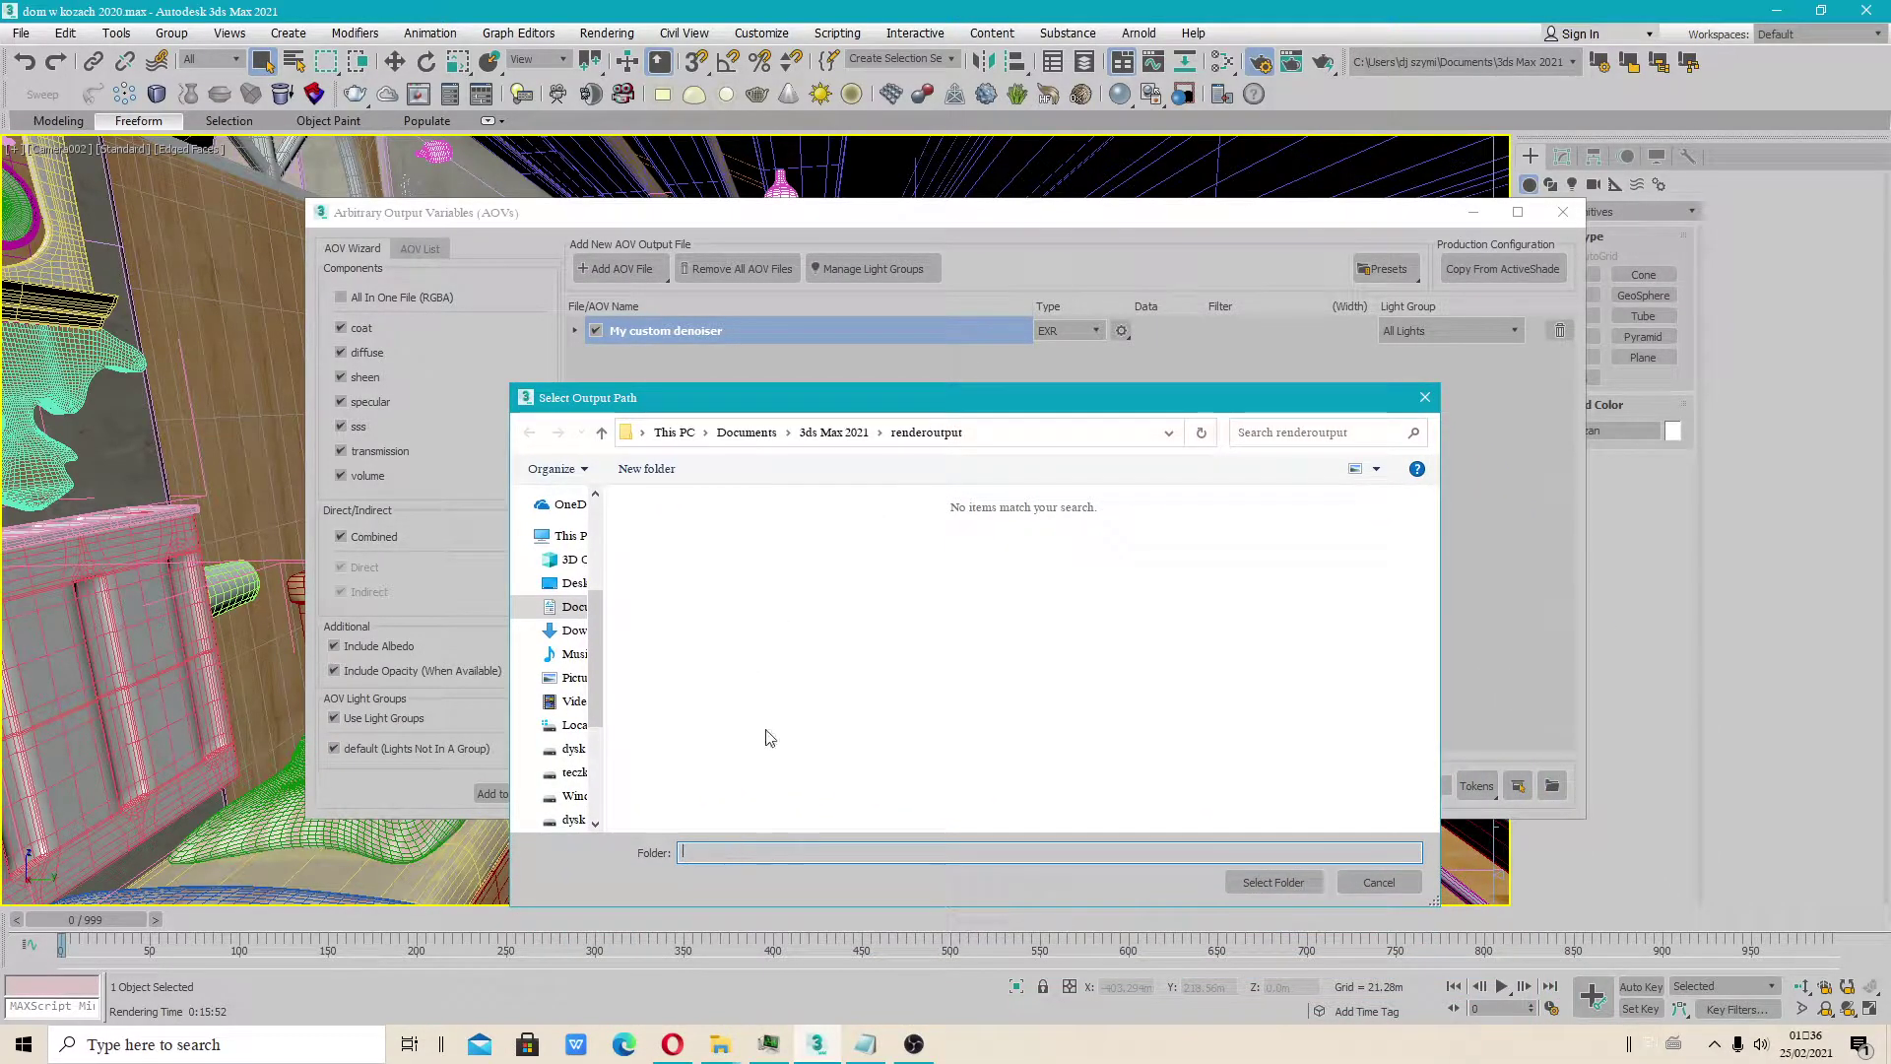
{"action": "left_click", "coordinate": [1428, 408]}
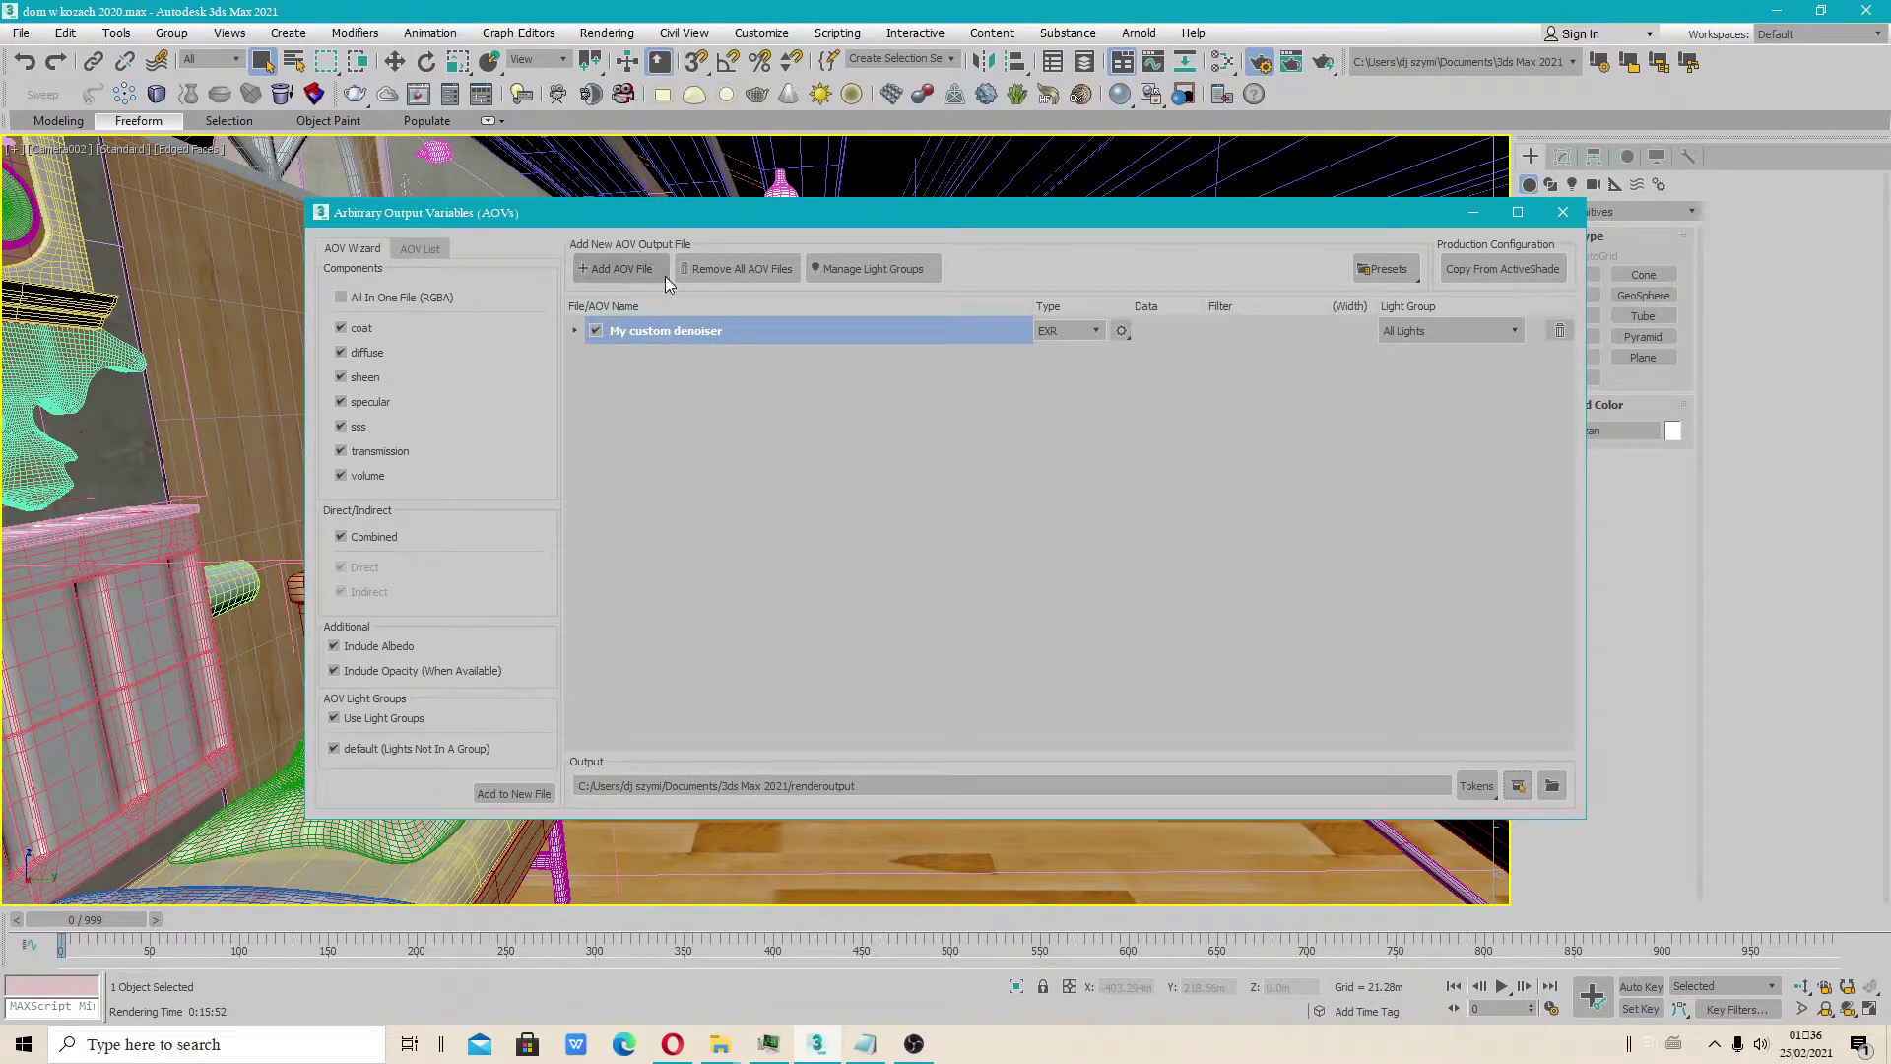
{"action": "left_click", "coordinate": [417, 250]}
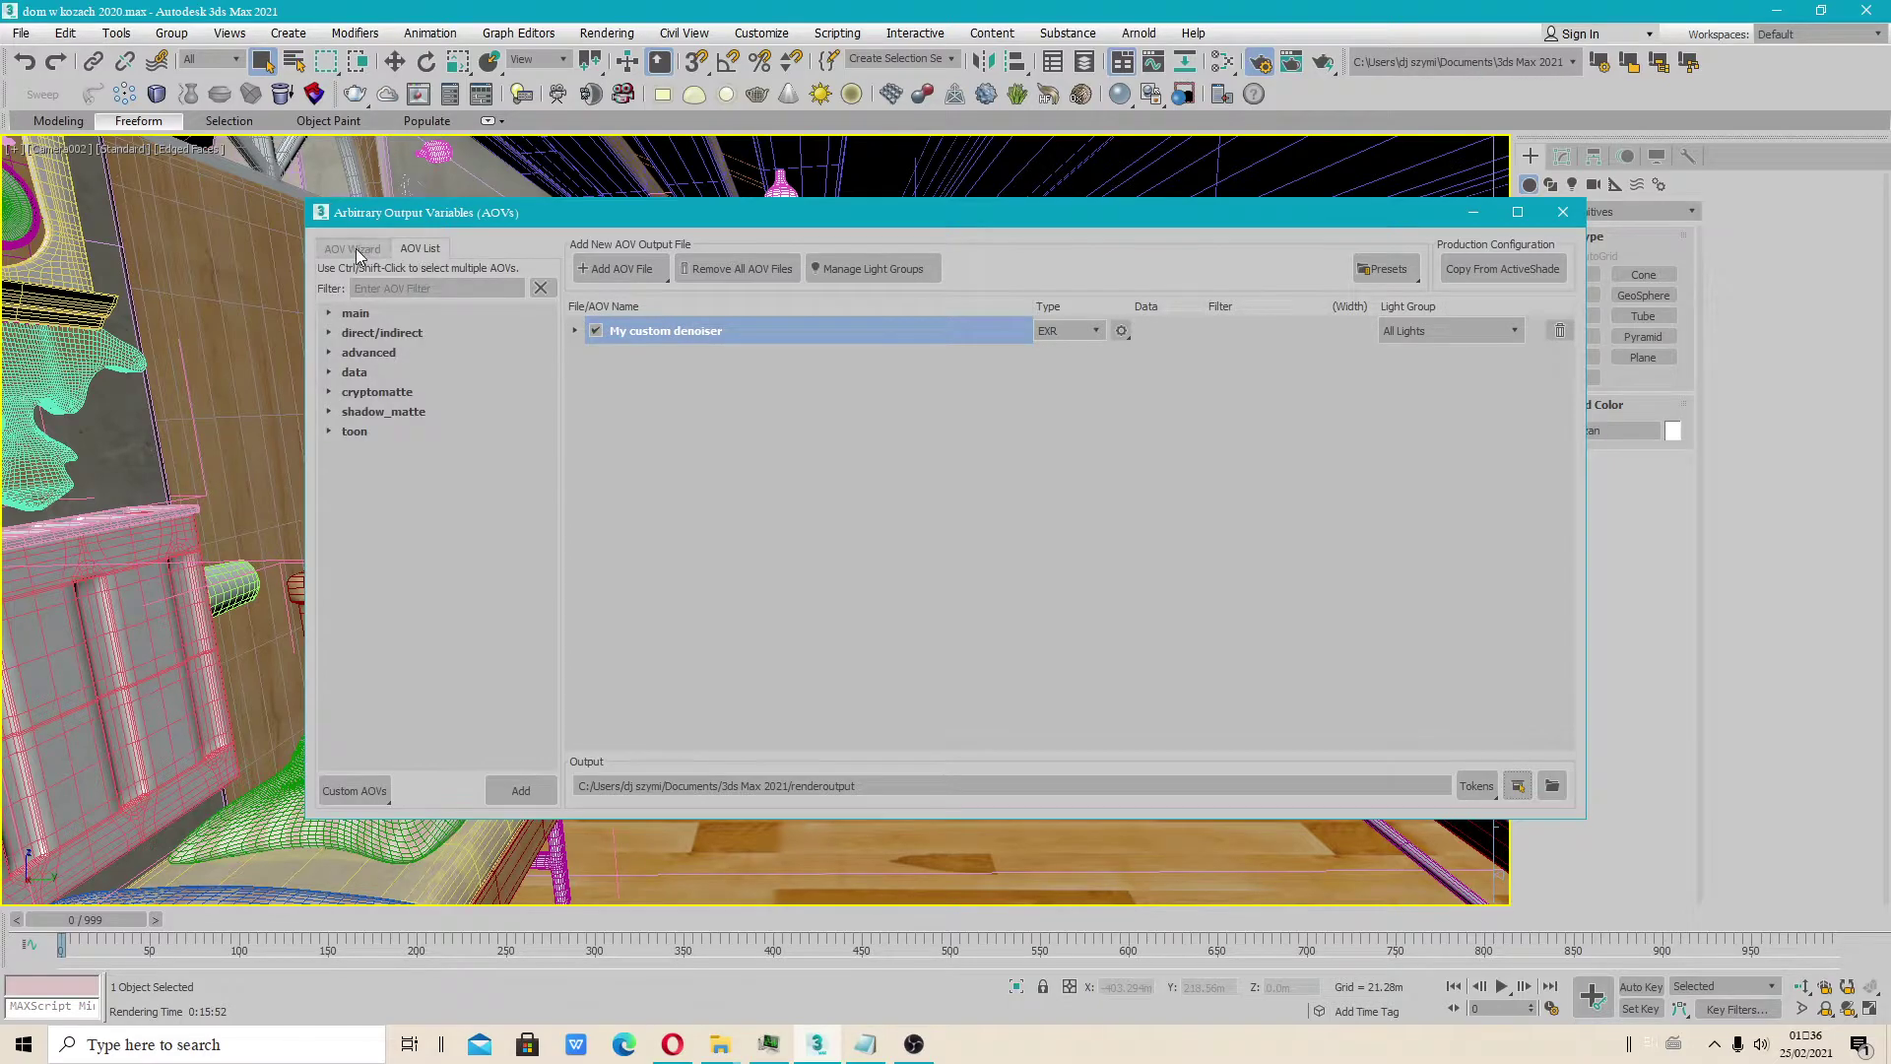
{"action": "left_click", "coordinate": [355, 249]}
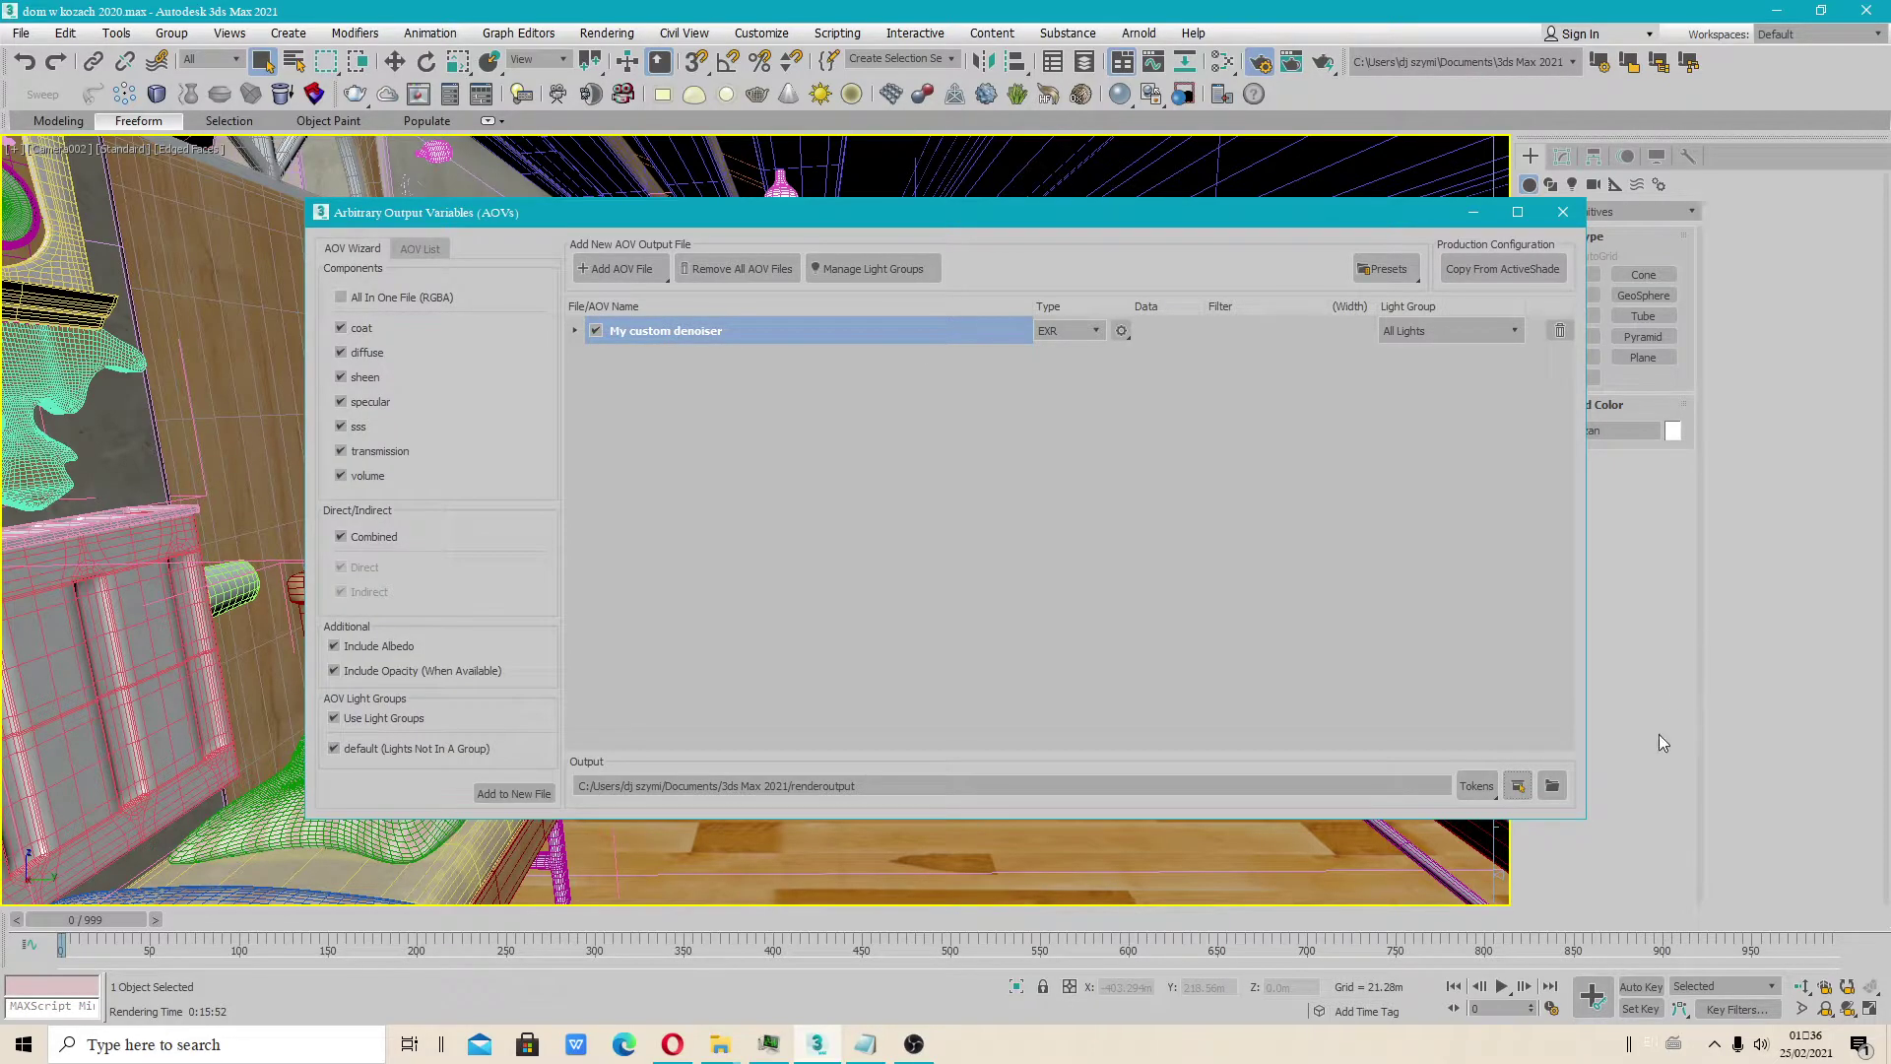
Inspect the EXR files AOVs, AOVs_1 and Arnold CPU Denoiser in the renderoutput folder and close the folder
{"action": "left_click", "coordinate": [1552, 788]}
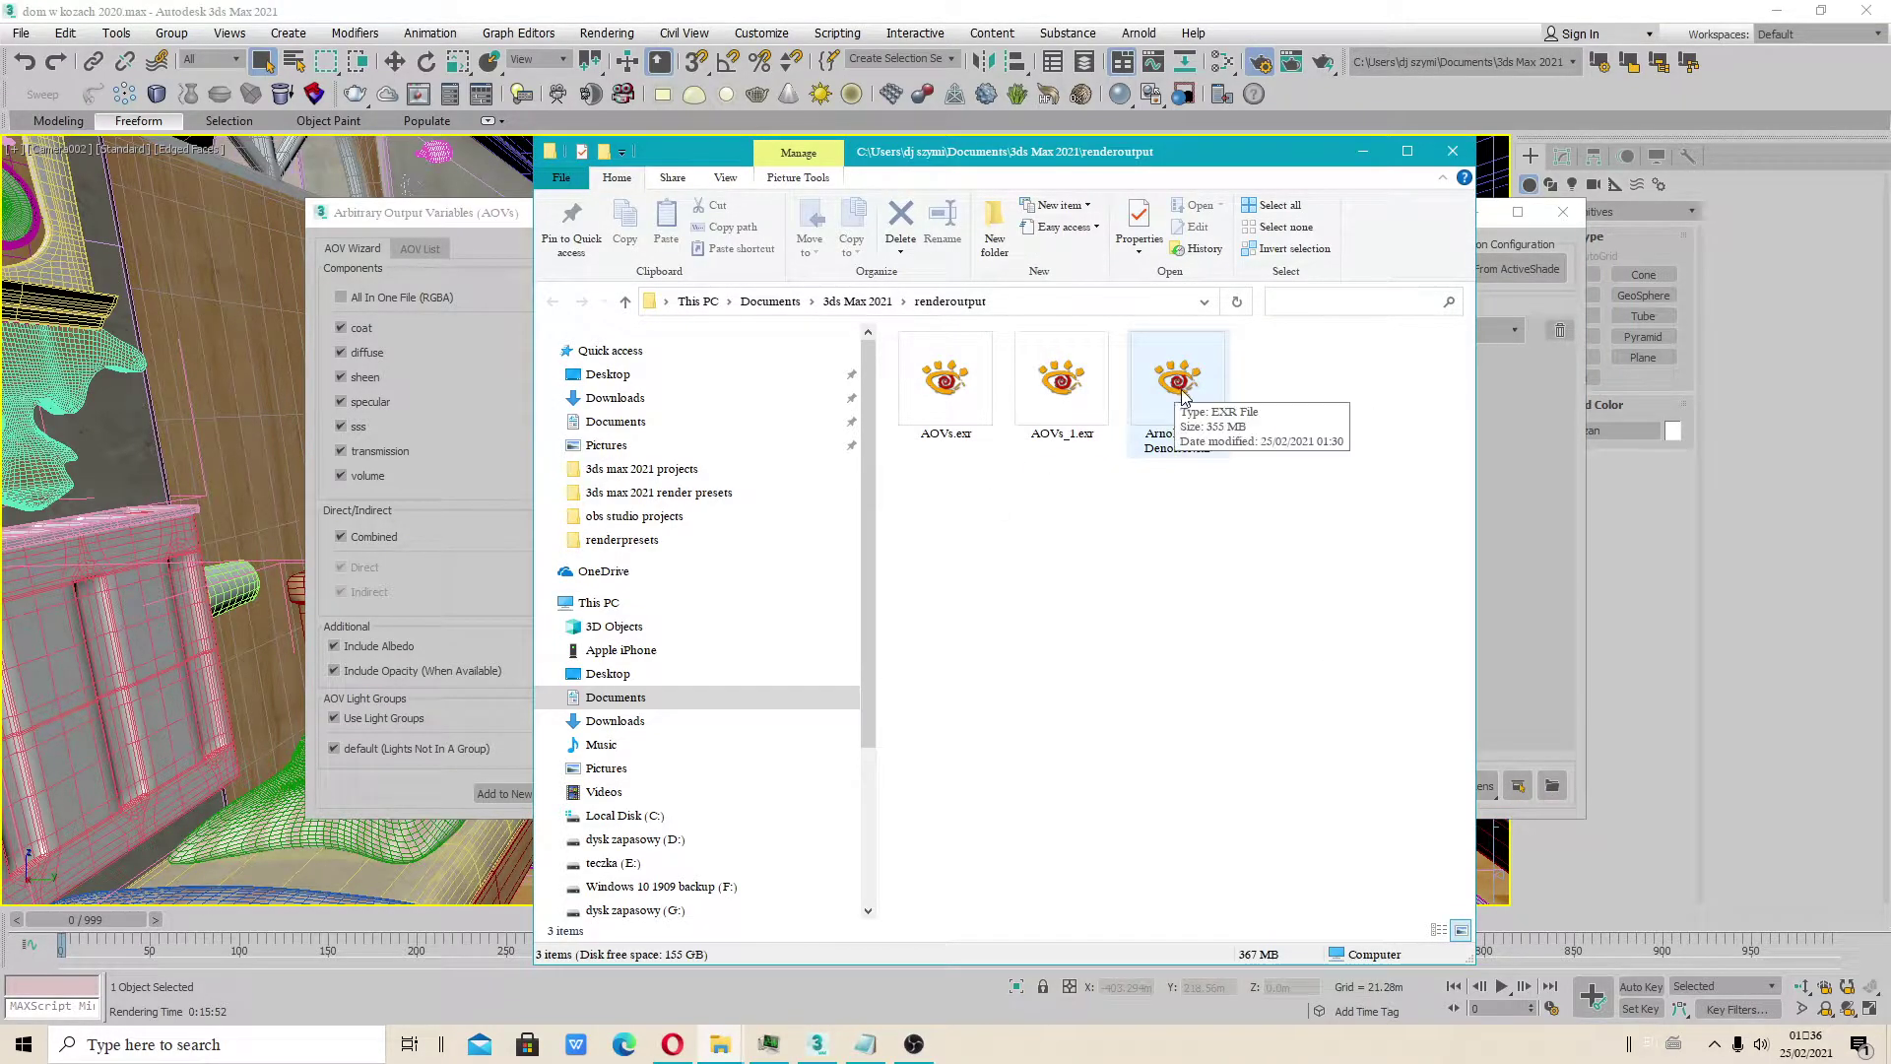
{"action": "left_click", "coordinate": [1148, 382]}
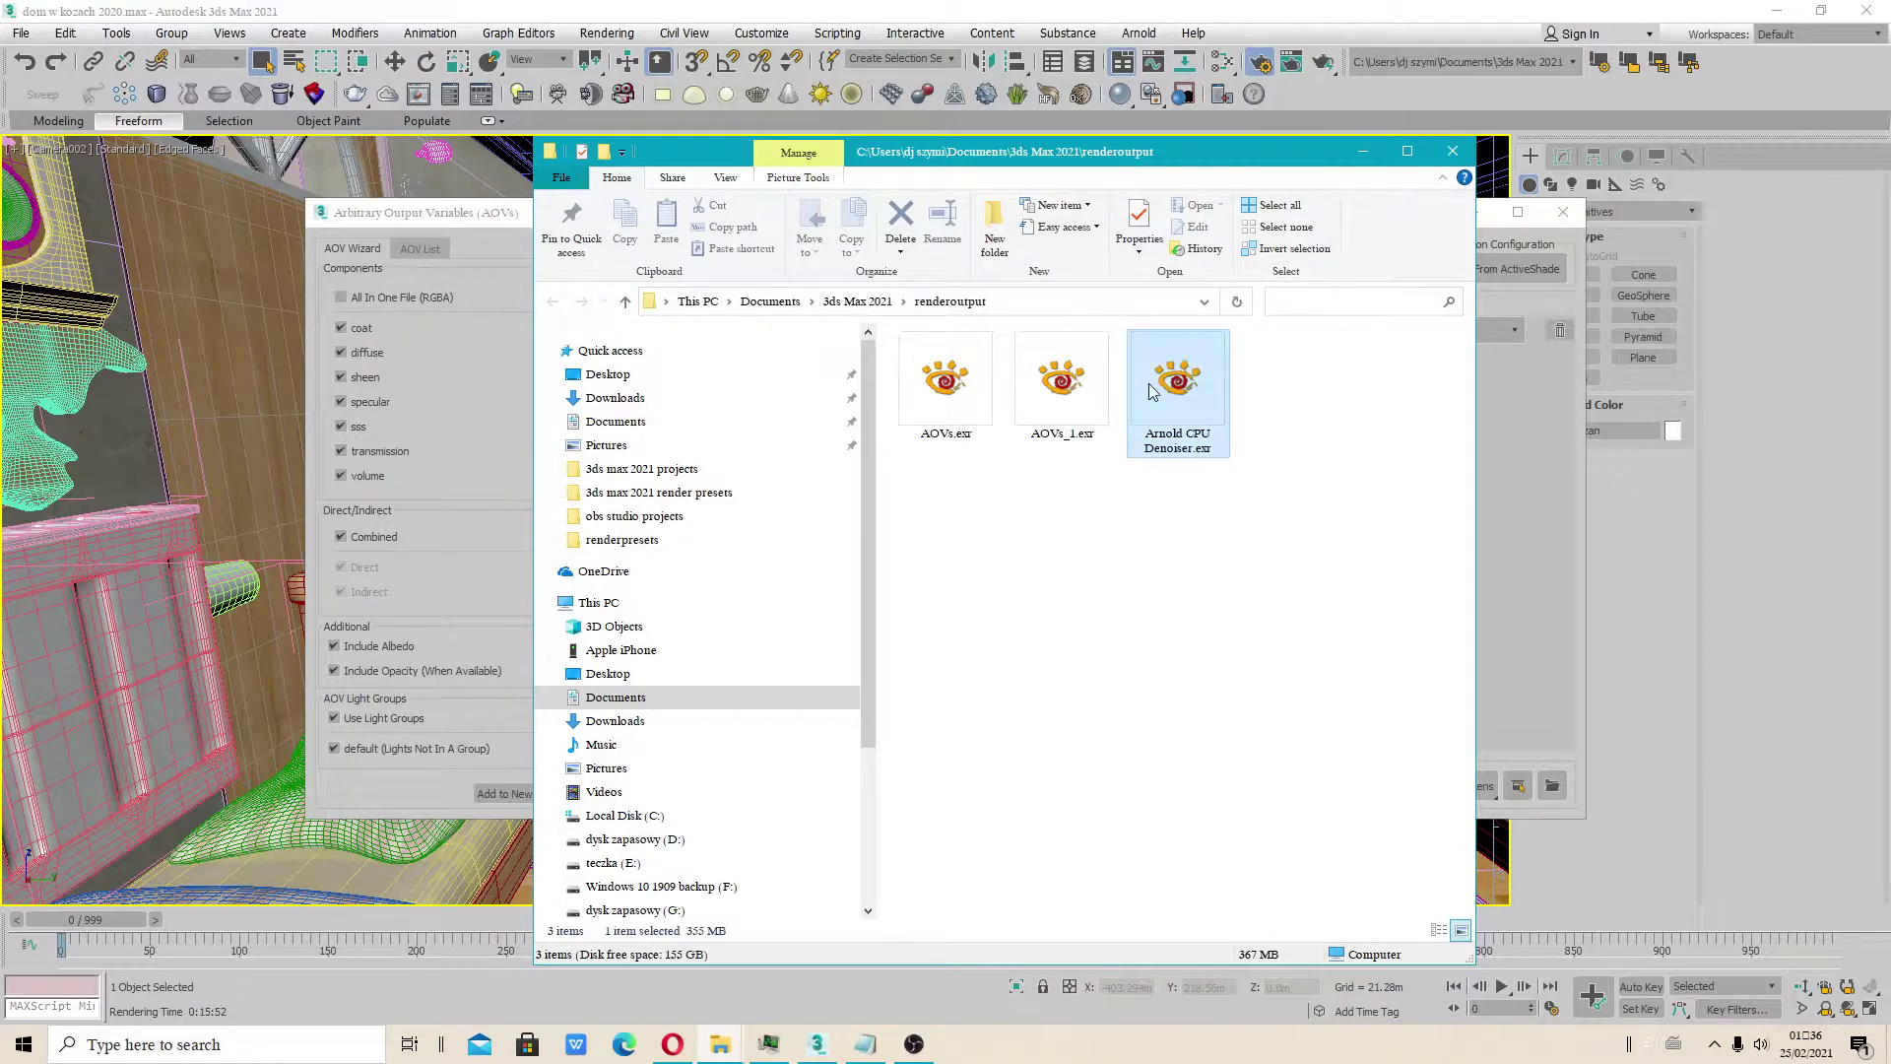
{"action": "left_click", "coordinate": [1078, 394]}
{"action": "left_click", "coordinate": [1201, 414]}
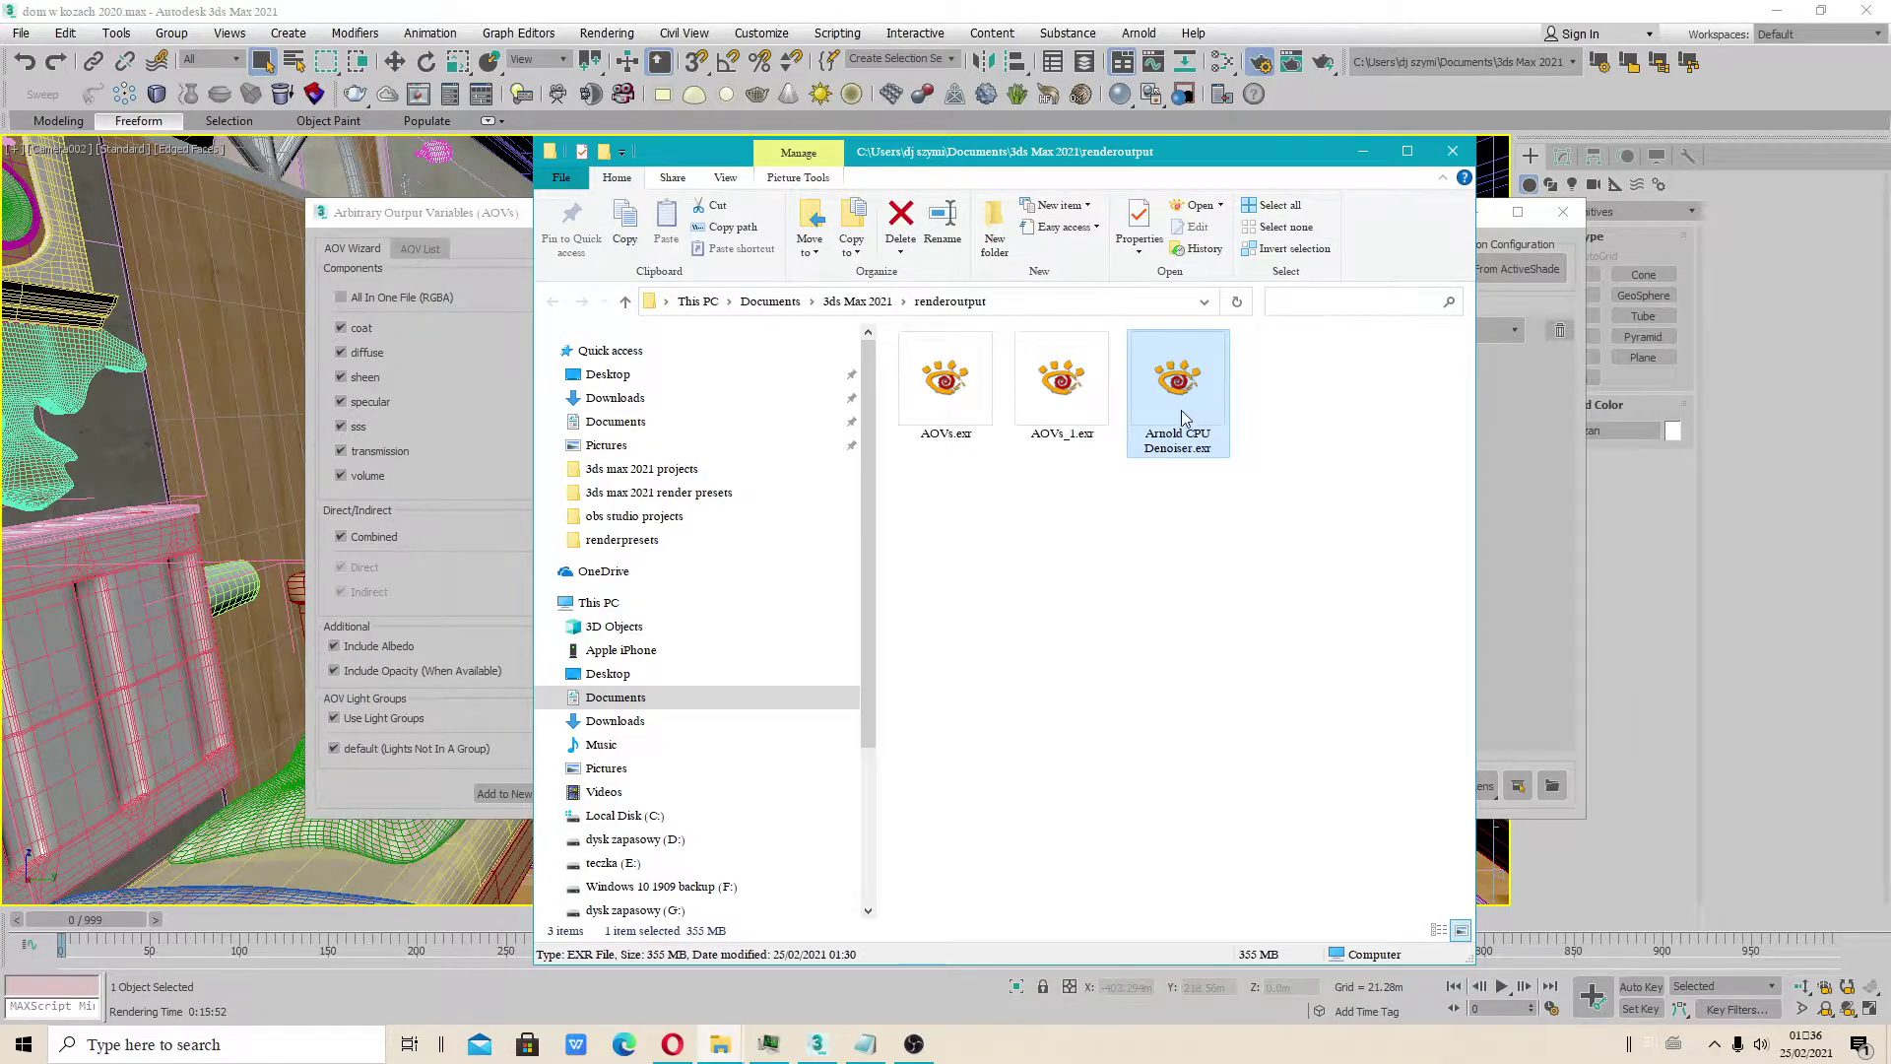
{"action": "left_click", "coordinate": [957, 386]}
{"action": "left_click", "coordinate": [1054, 396]}
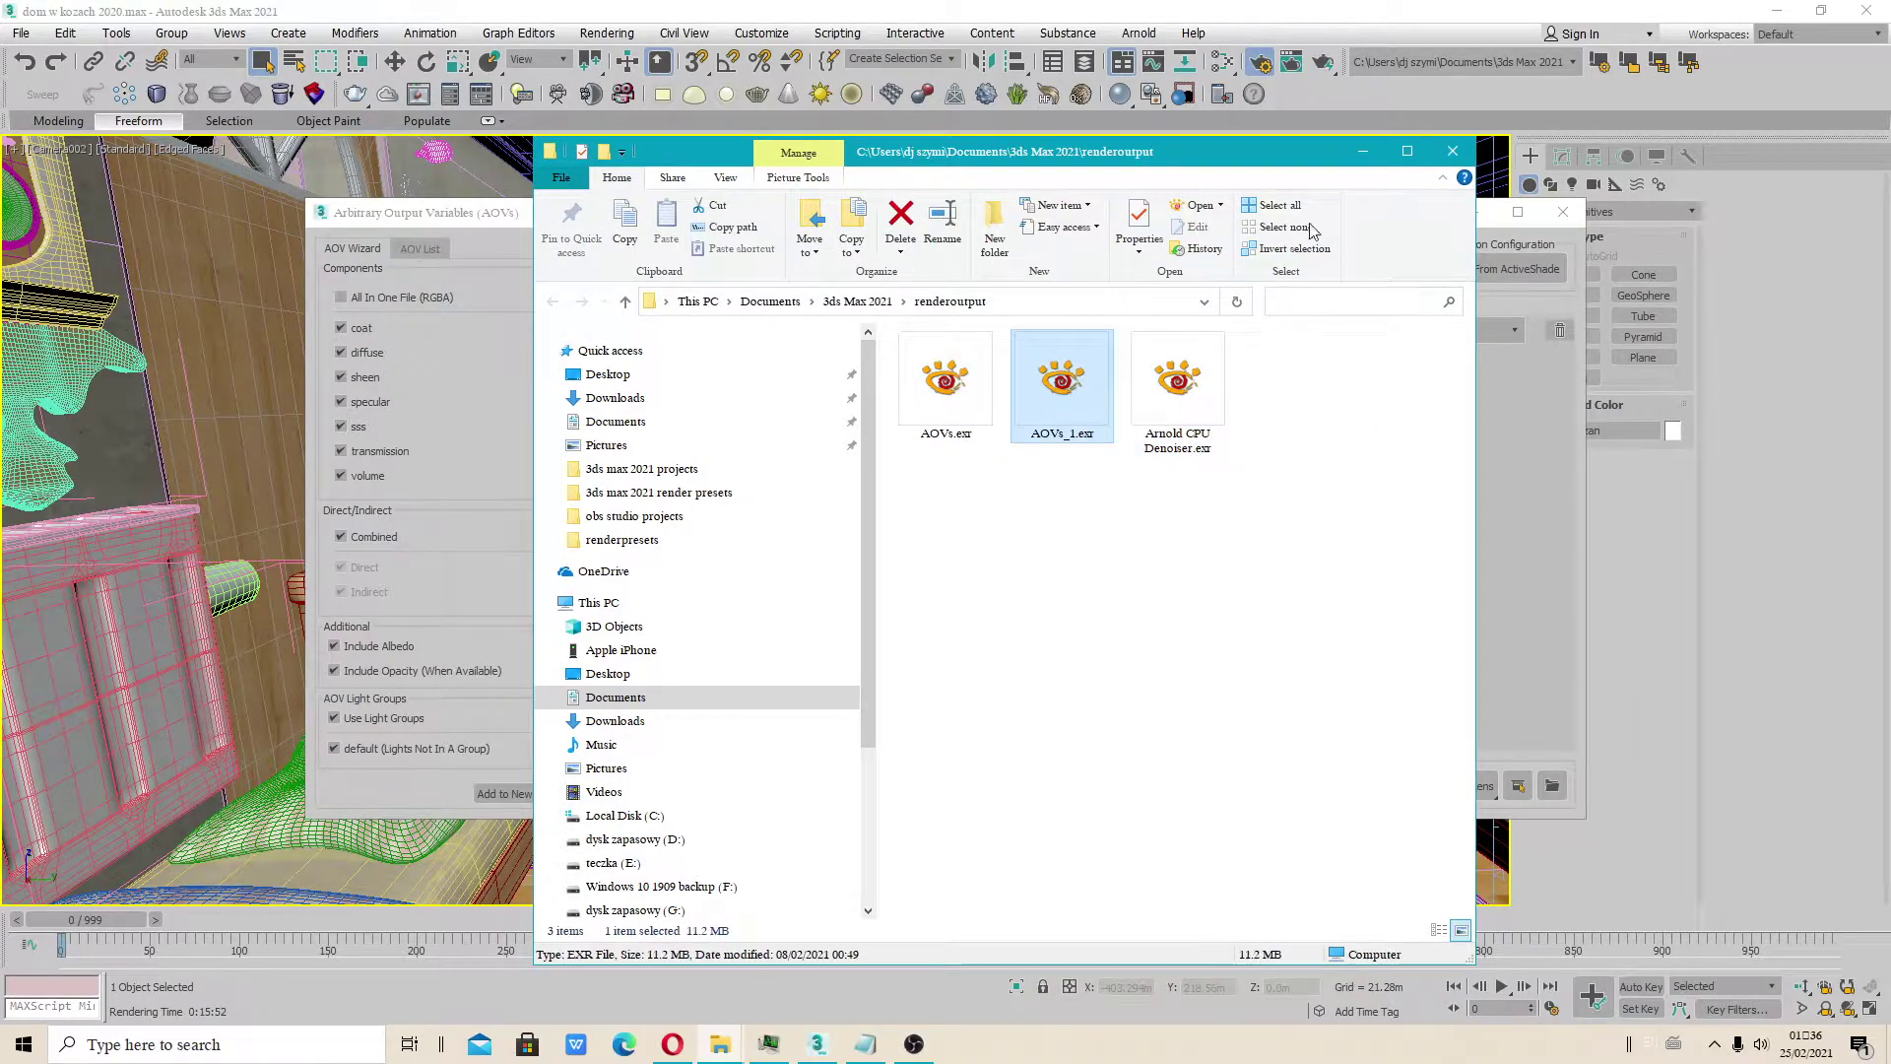
{"action": "left_click", "coordinate": [1452, 150]}
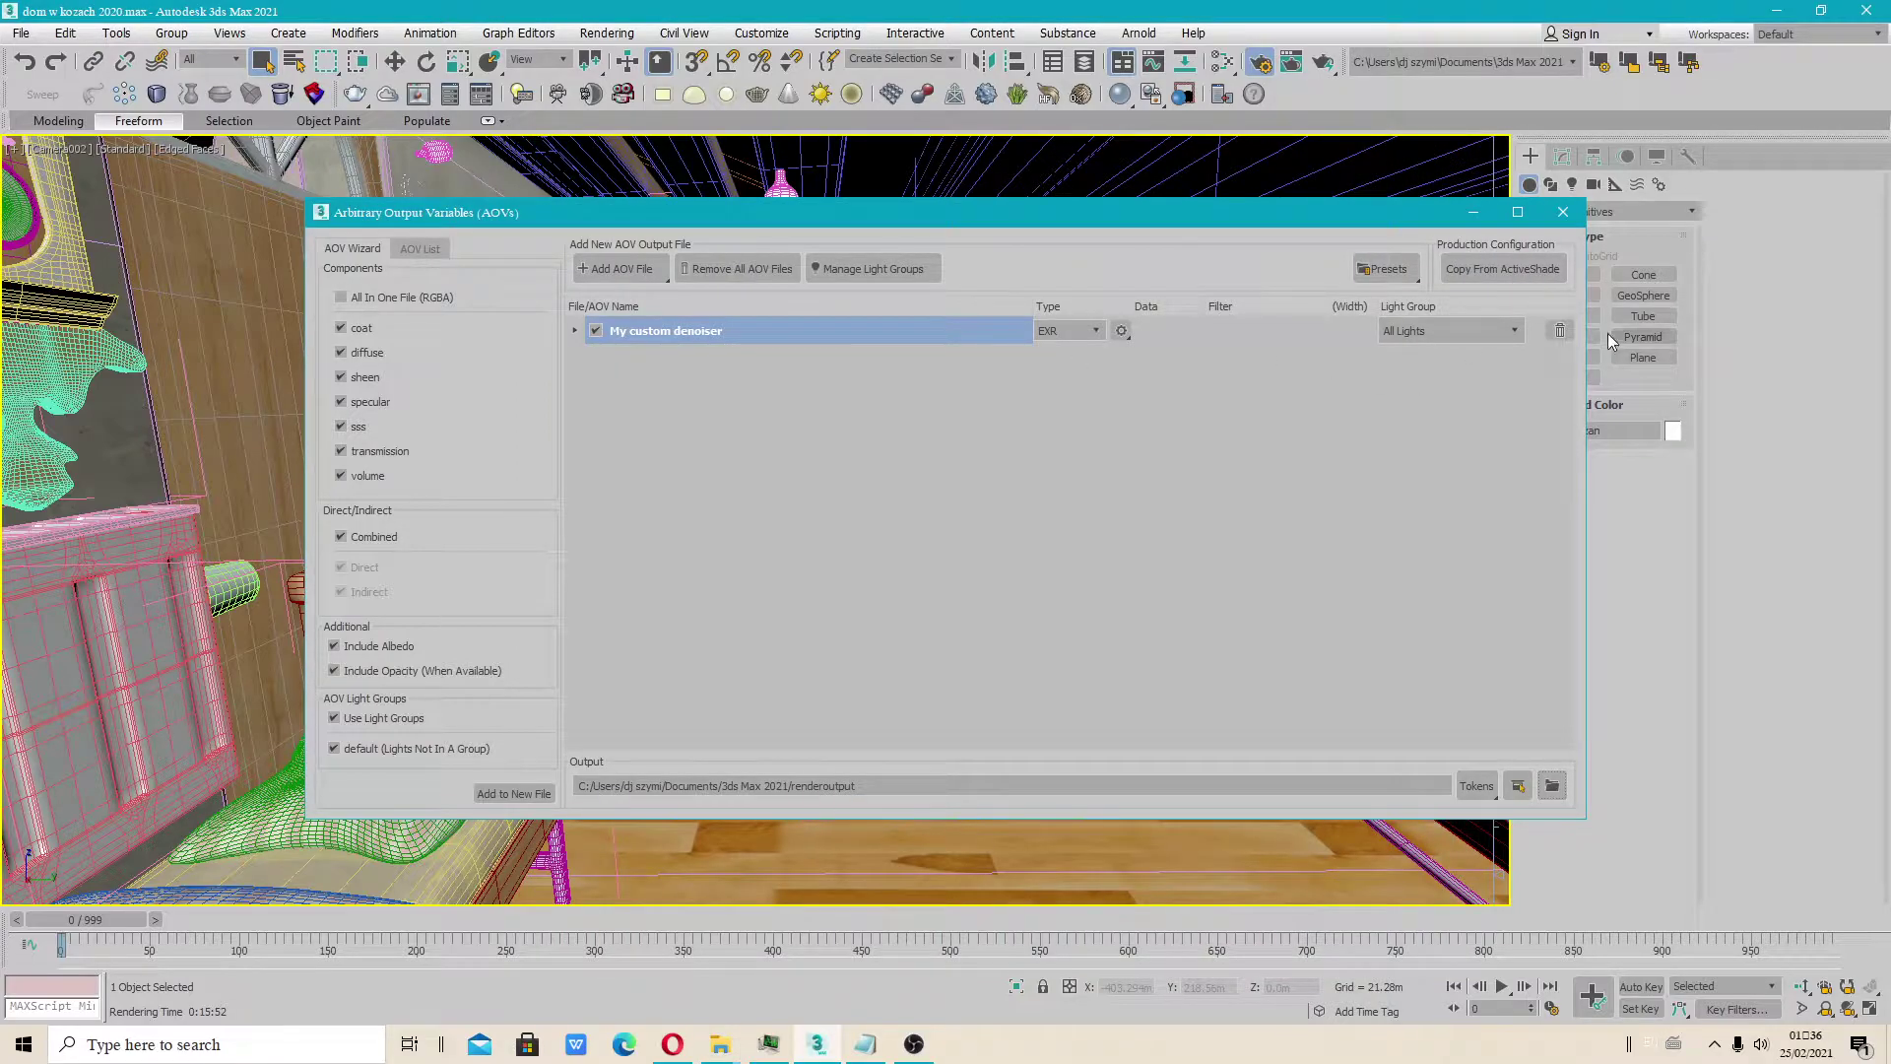
Save the AOV setup as a JSON preset named "My custom denoiser" and close the AOVs Manager
{"action": "left_click", "coordinate": [1410, 275]}
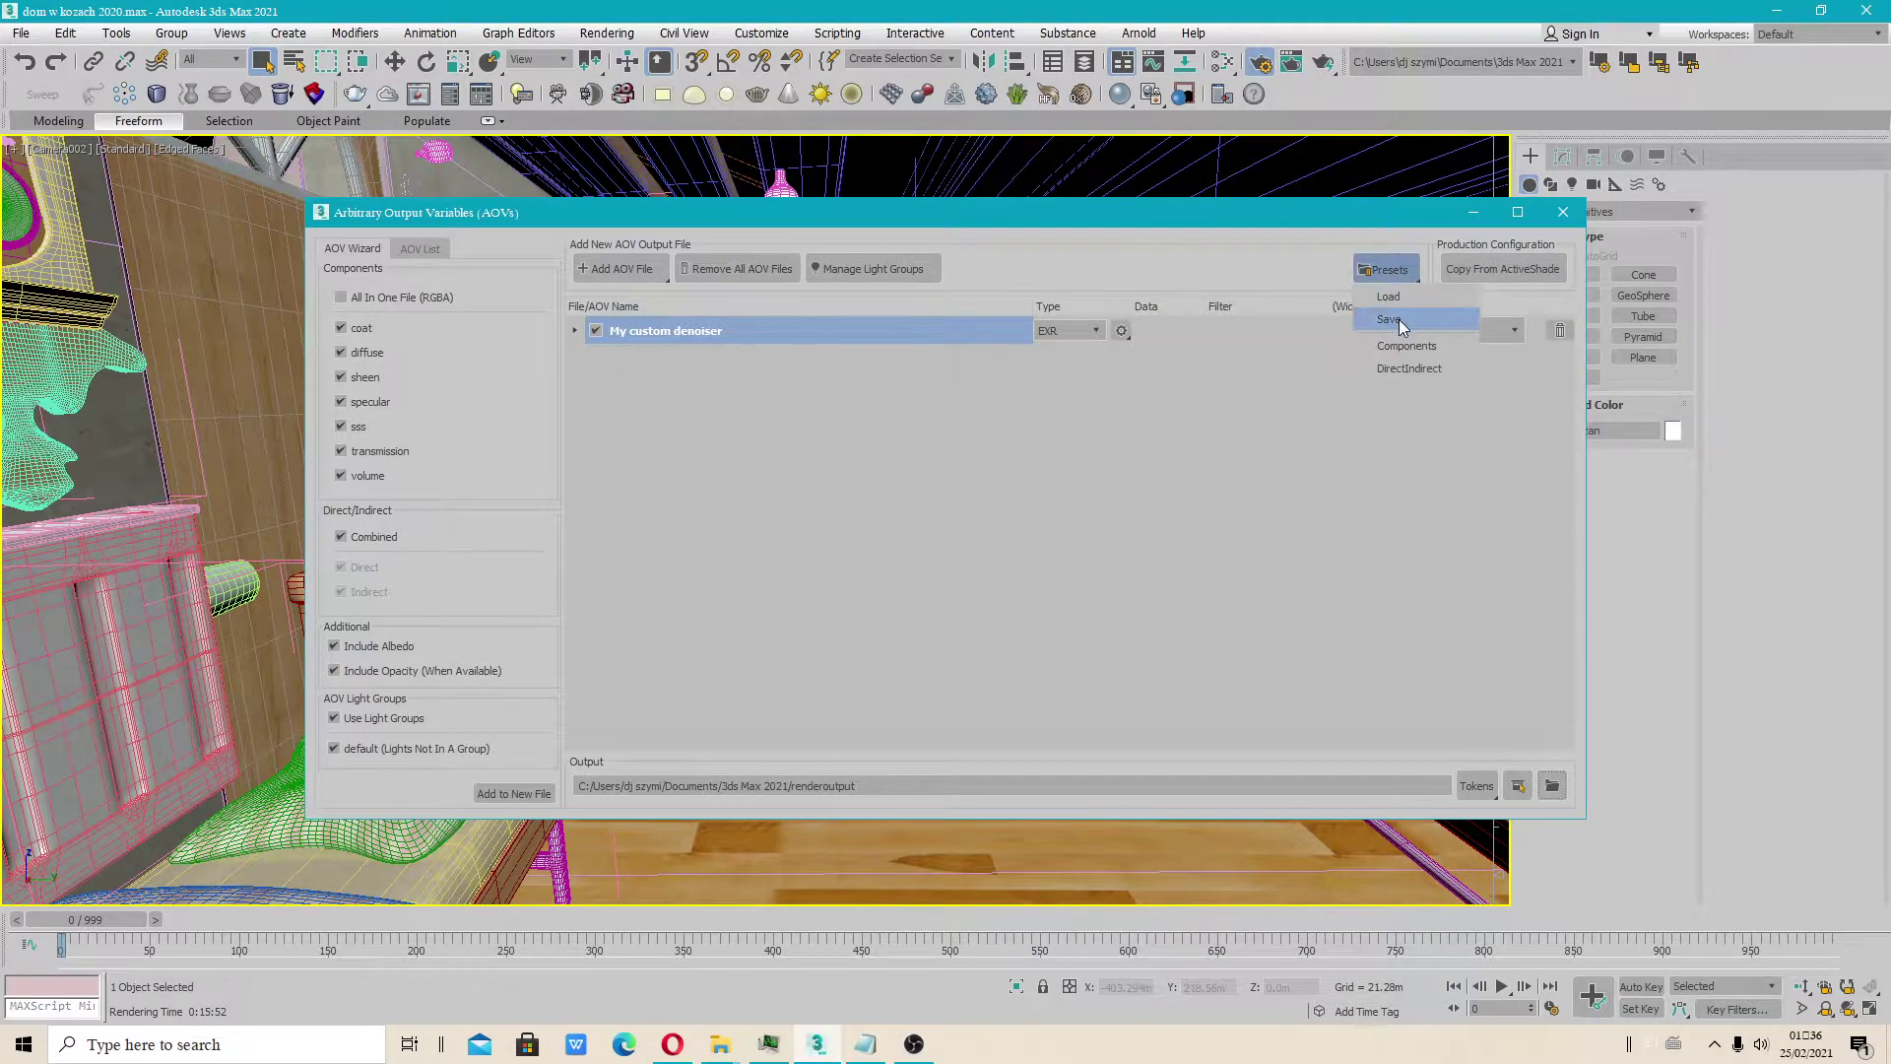
{"action": "left_click", "coordinate": [680, 341]}
{"action": "double_click", "coordinate": [679, 339]}
{"action": "right_click", "coordinate": [680, 335]}
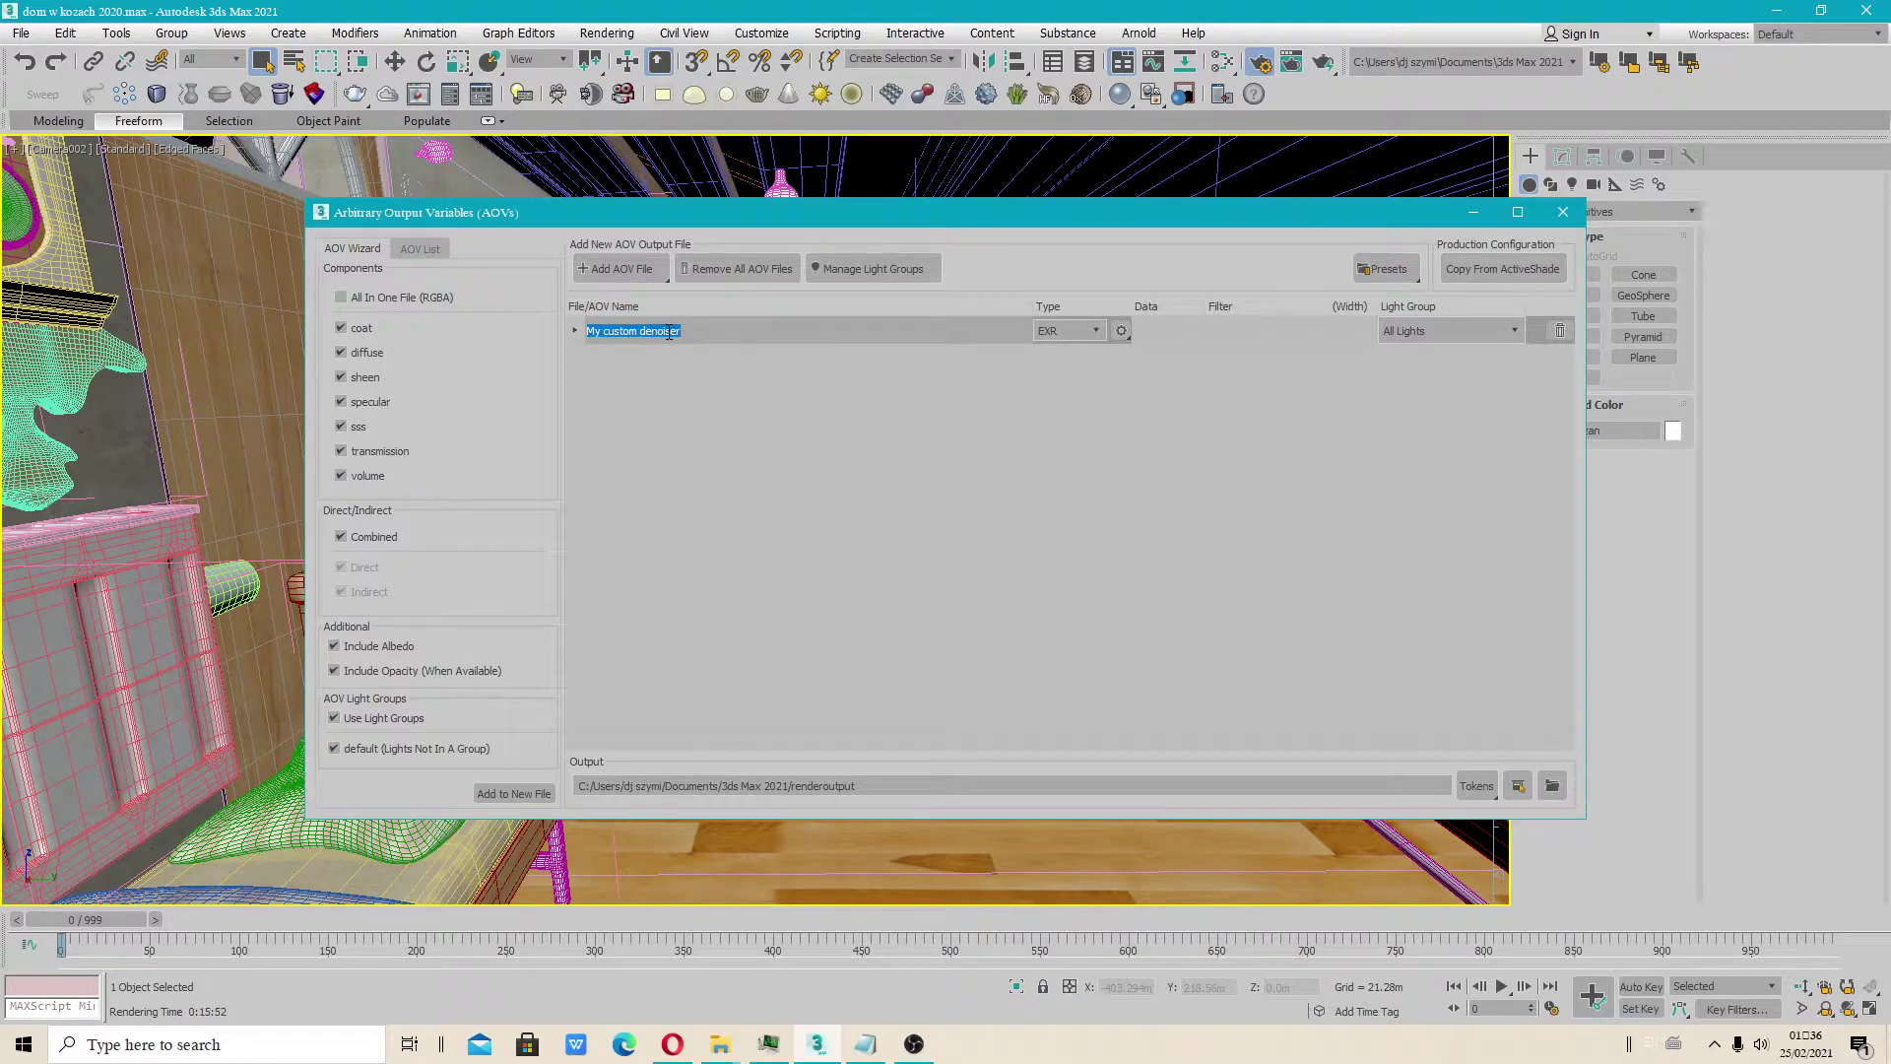
{"action": "left_click", "coordinate": [704, 415]}
{"action": "left_click", "coordinate": [1387, 269]}
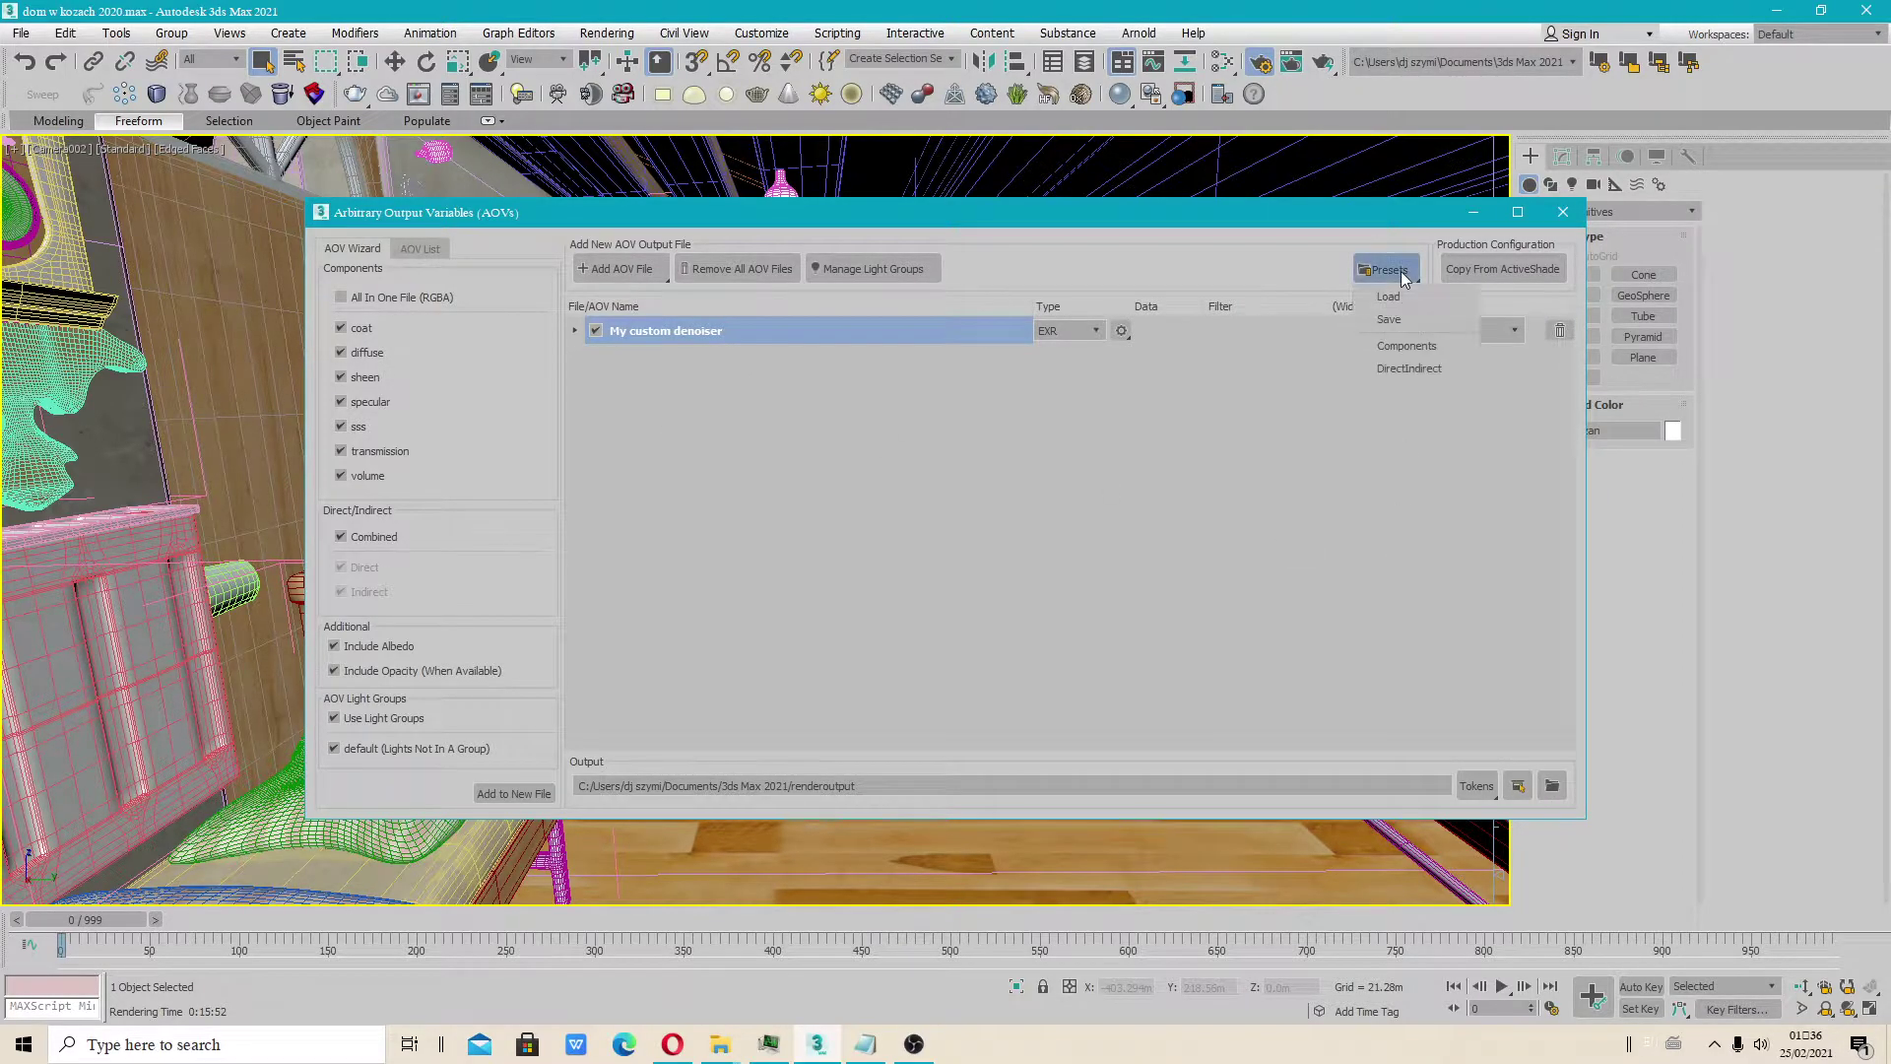
{"action": "left_click", "coordinate": [1411, 316]}
{"action": "right_click", "coordinate": [671, 812]}
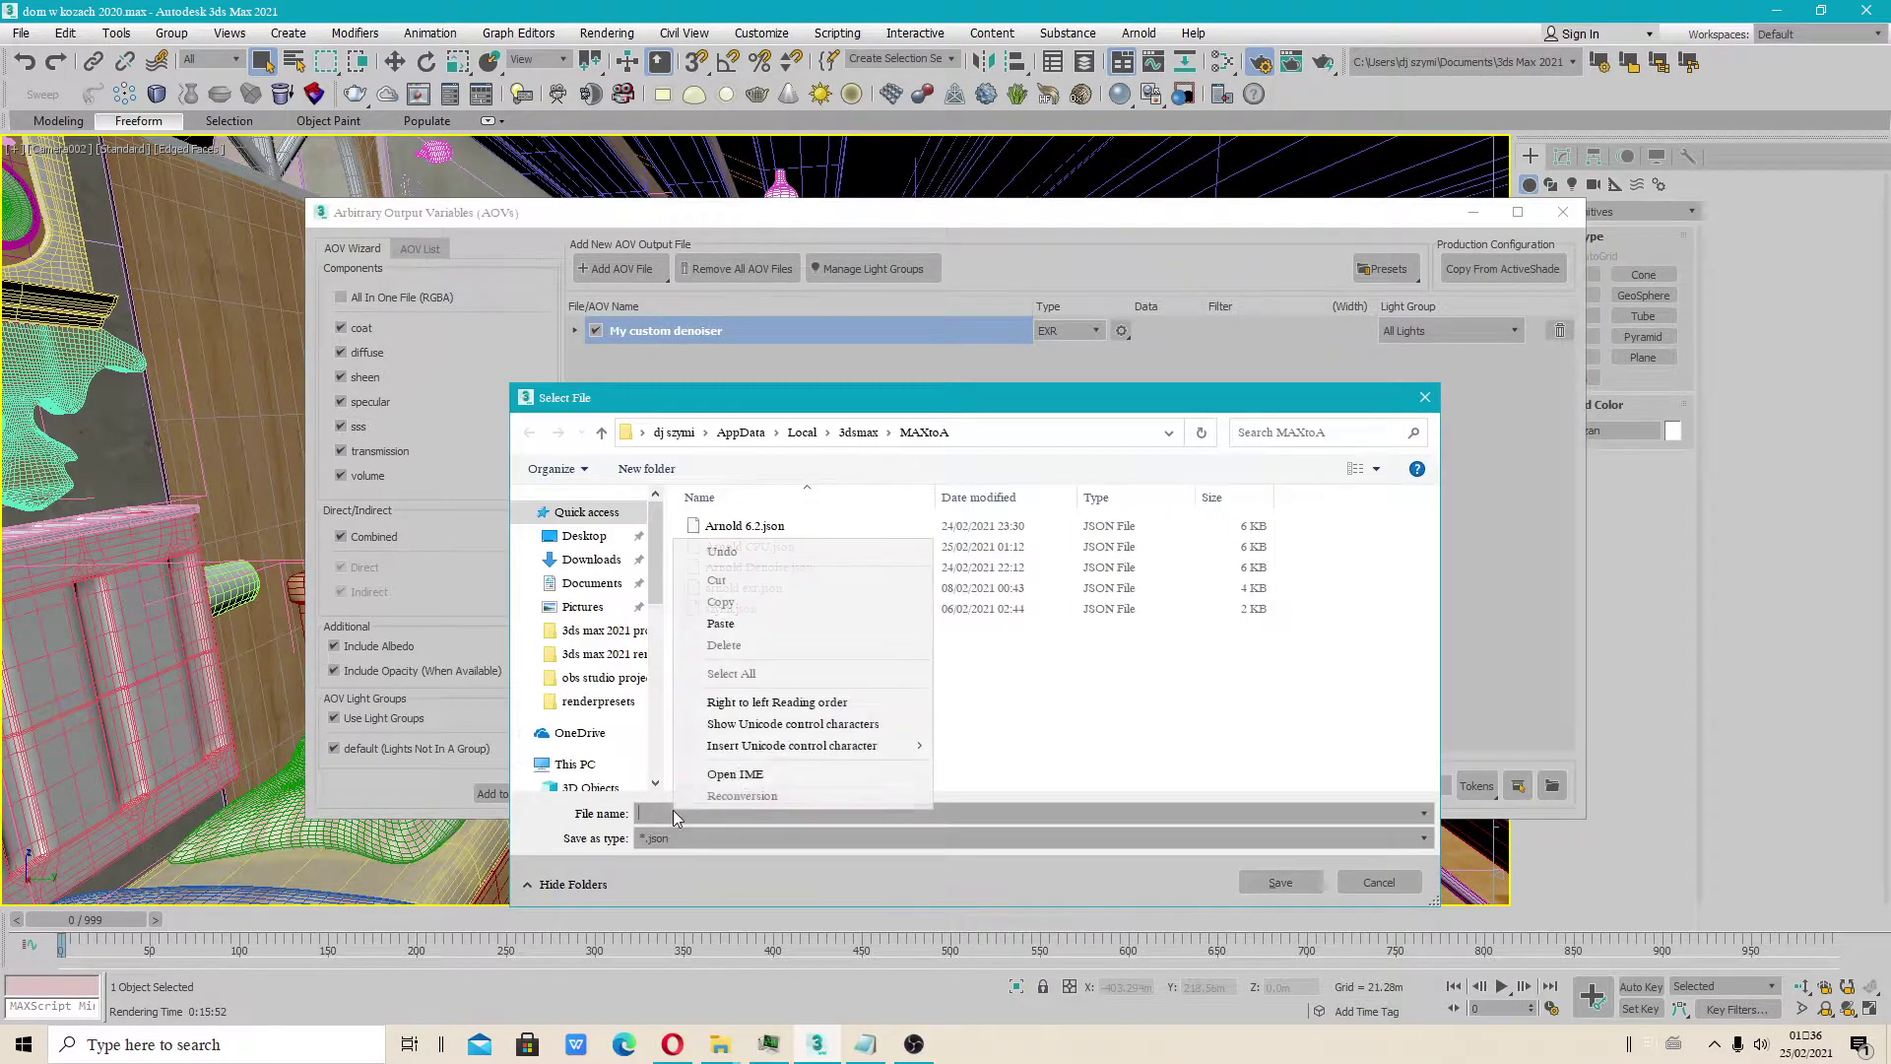
{"action": "left_click", "coordinate": [729, 624]}
{"action": "left_click", "coordinate": [1272, 883]}
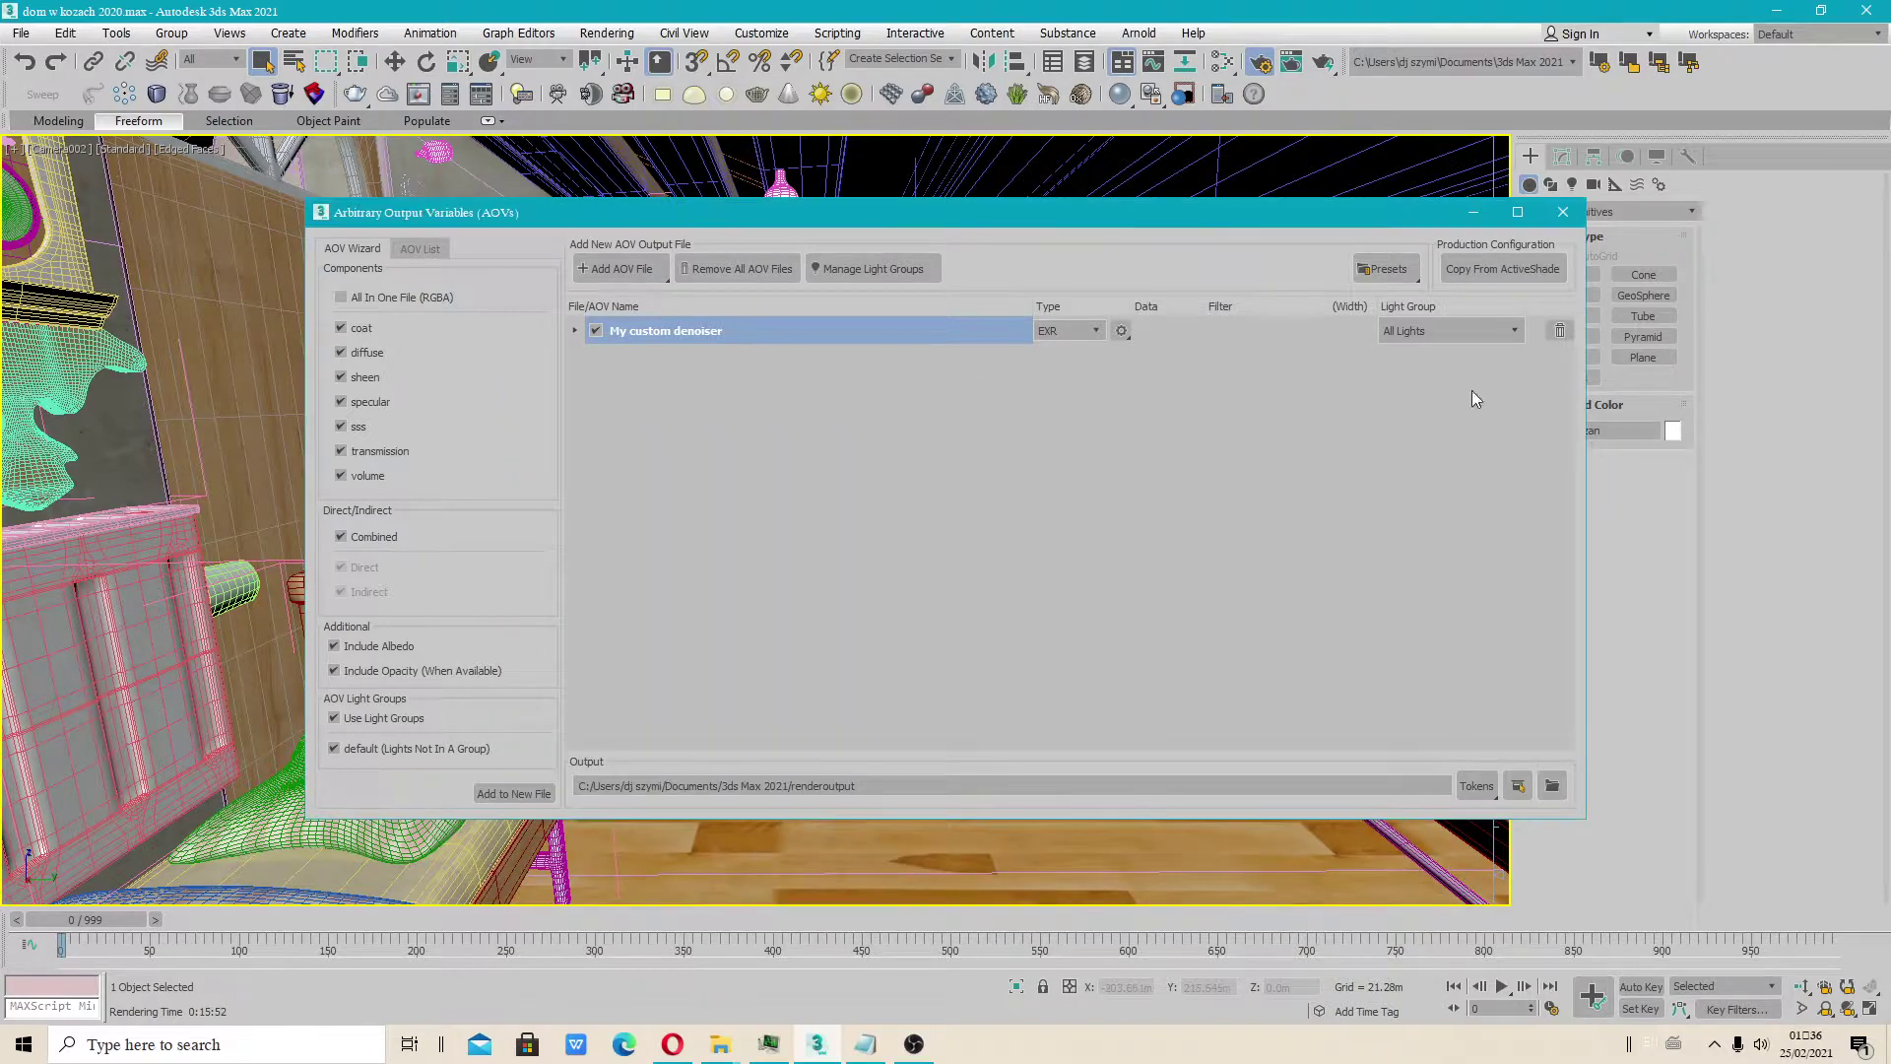
{"action": "left_click", "coordinate": [1574, 221]}
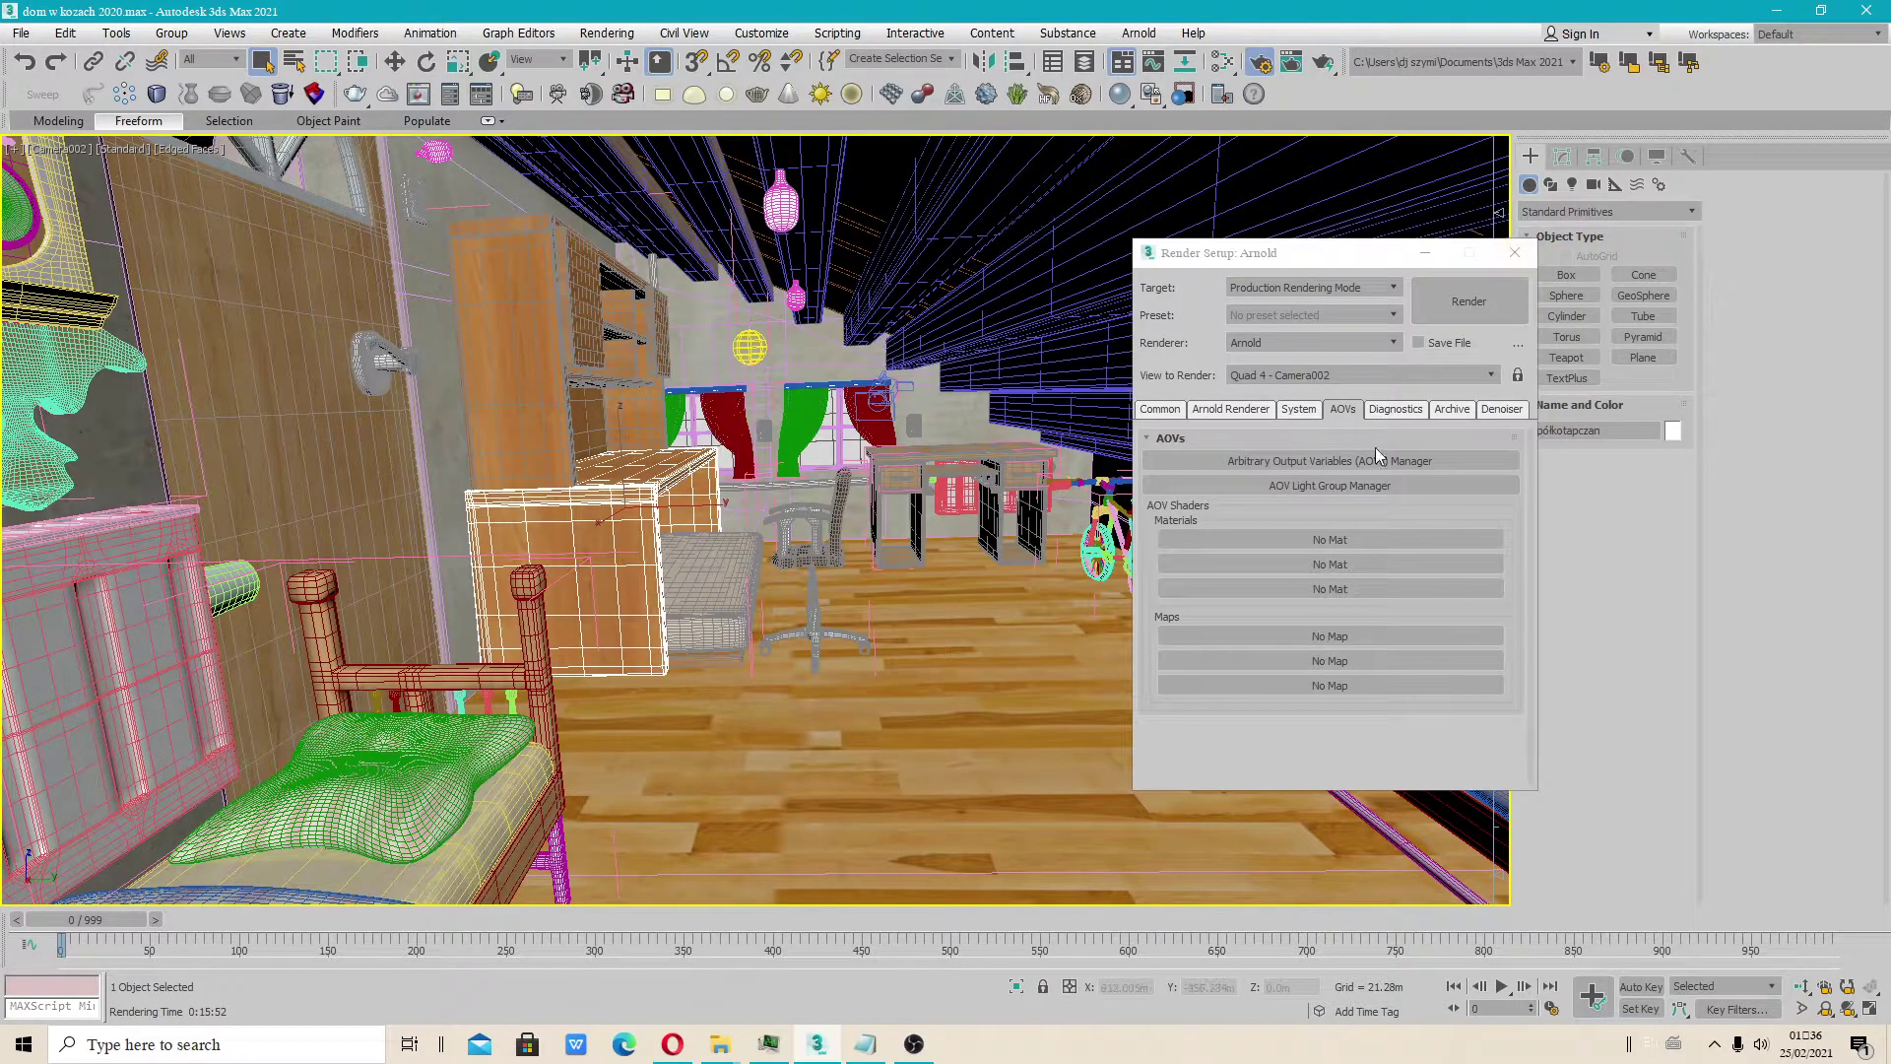
Set the Arnold Denoiser's output file to "My custom denoiser.exr" in the renderoutput folder
{"action": "left_click", "coordinate": [1503, 410]}
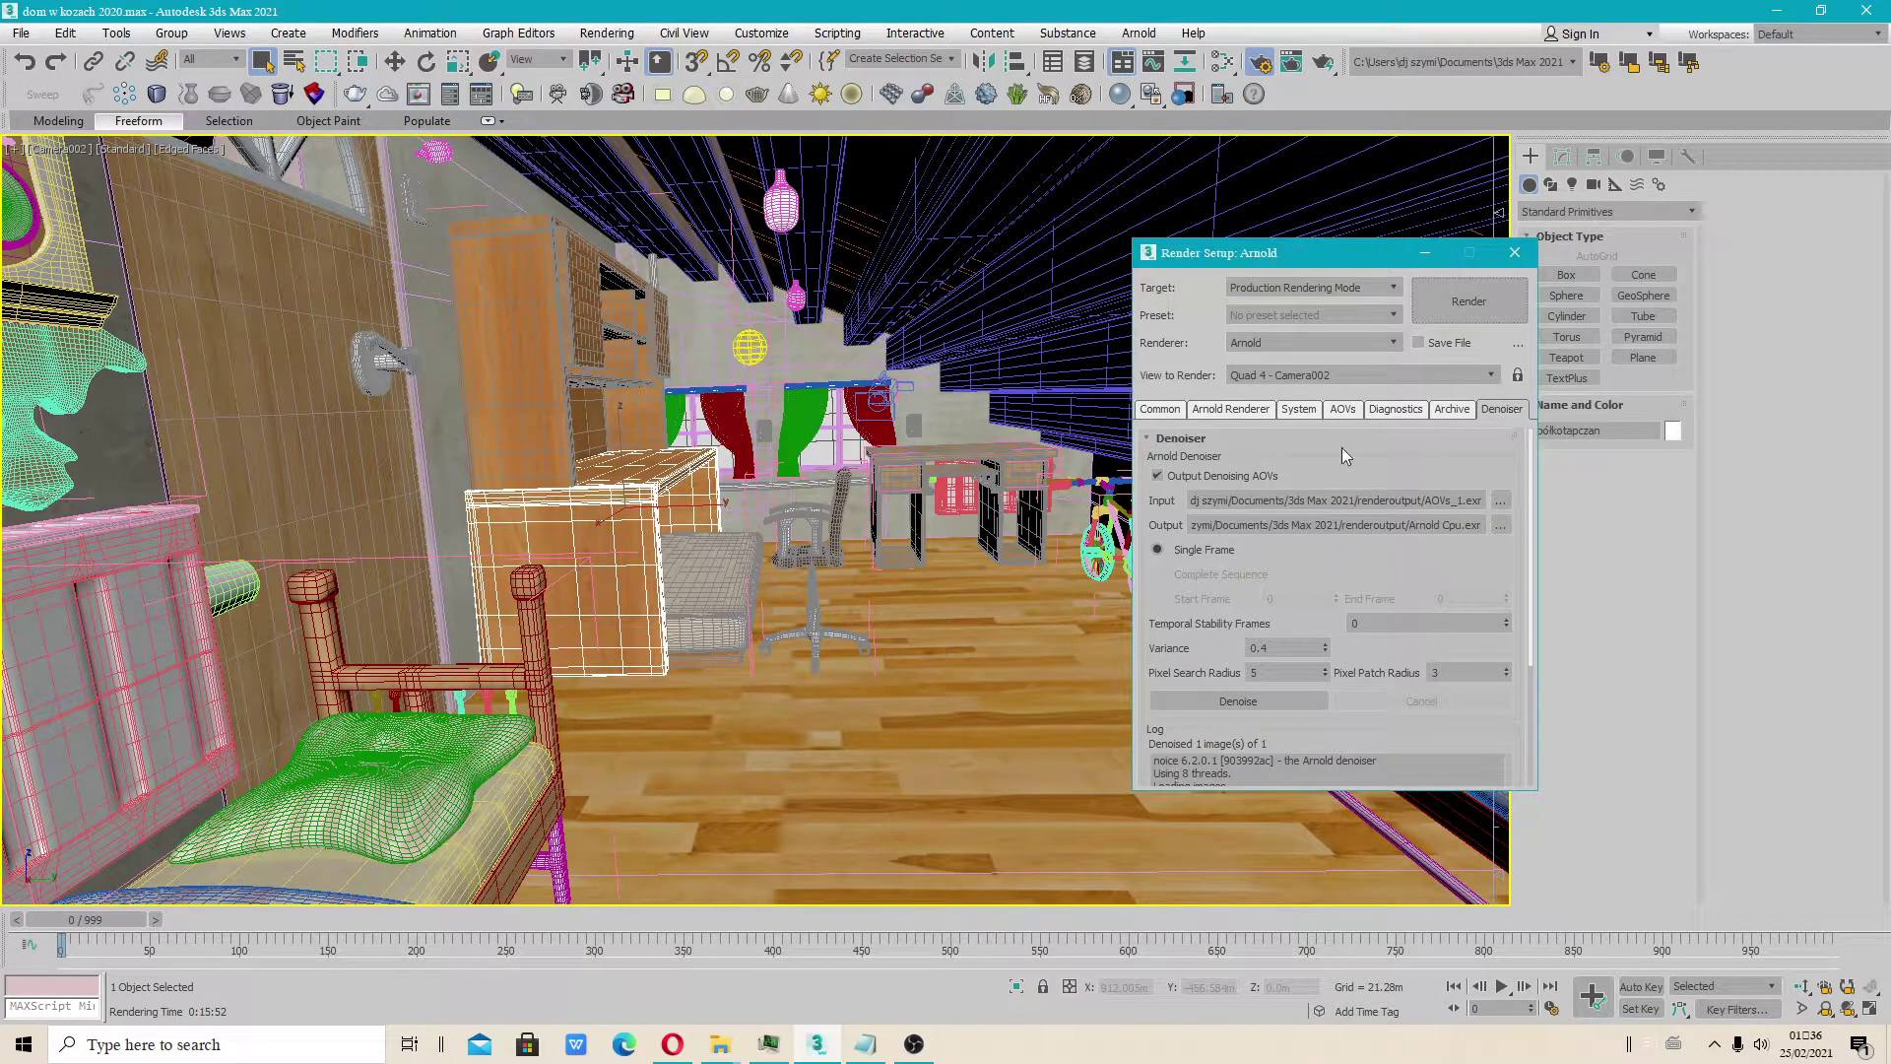
{"action": "left_click", "coordinate": [1417, 500]}
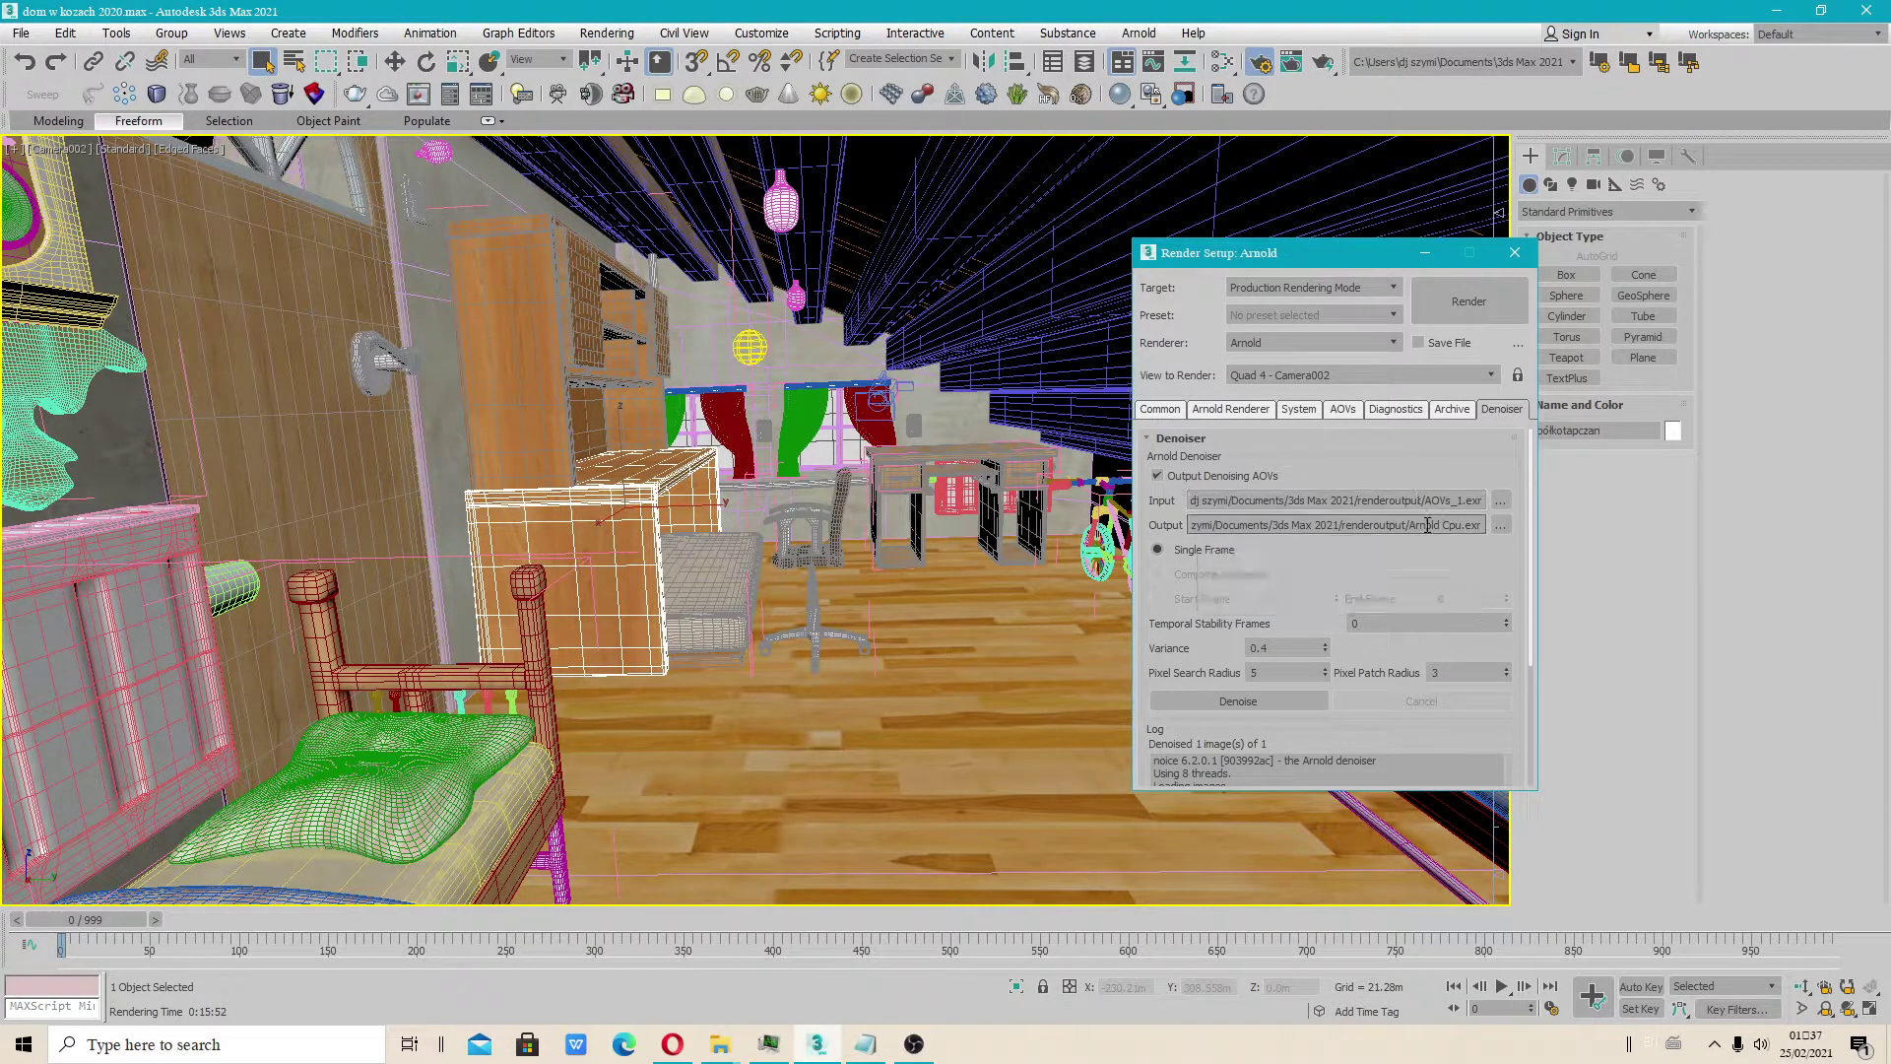
{"action": "left_click", "coordinate": [1499, 525]}
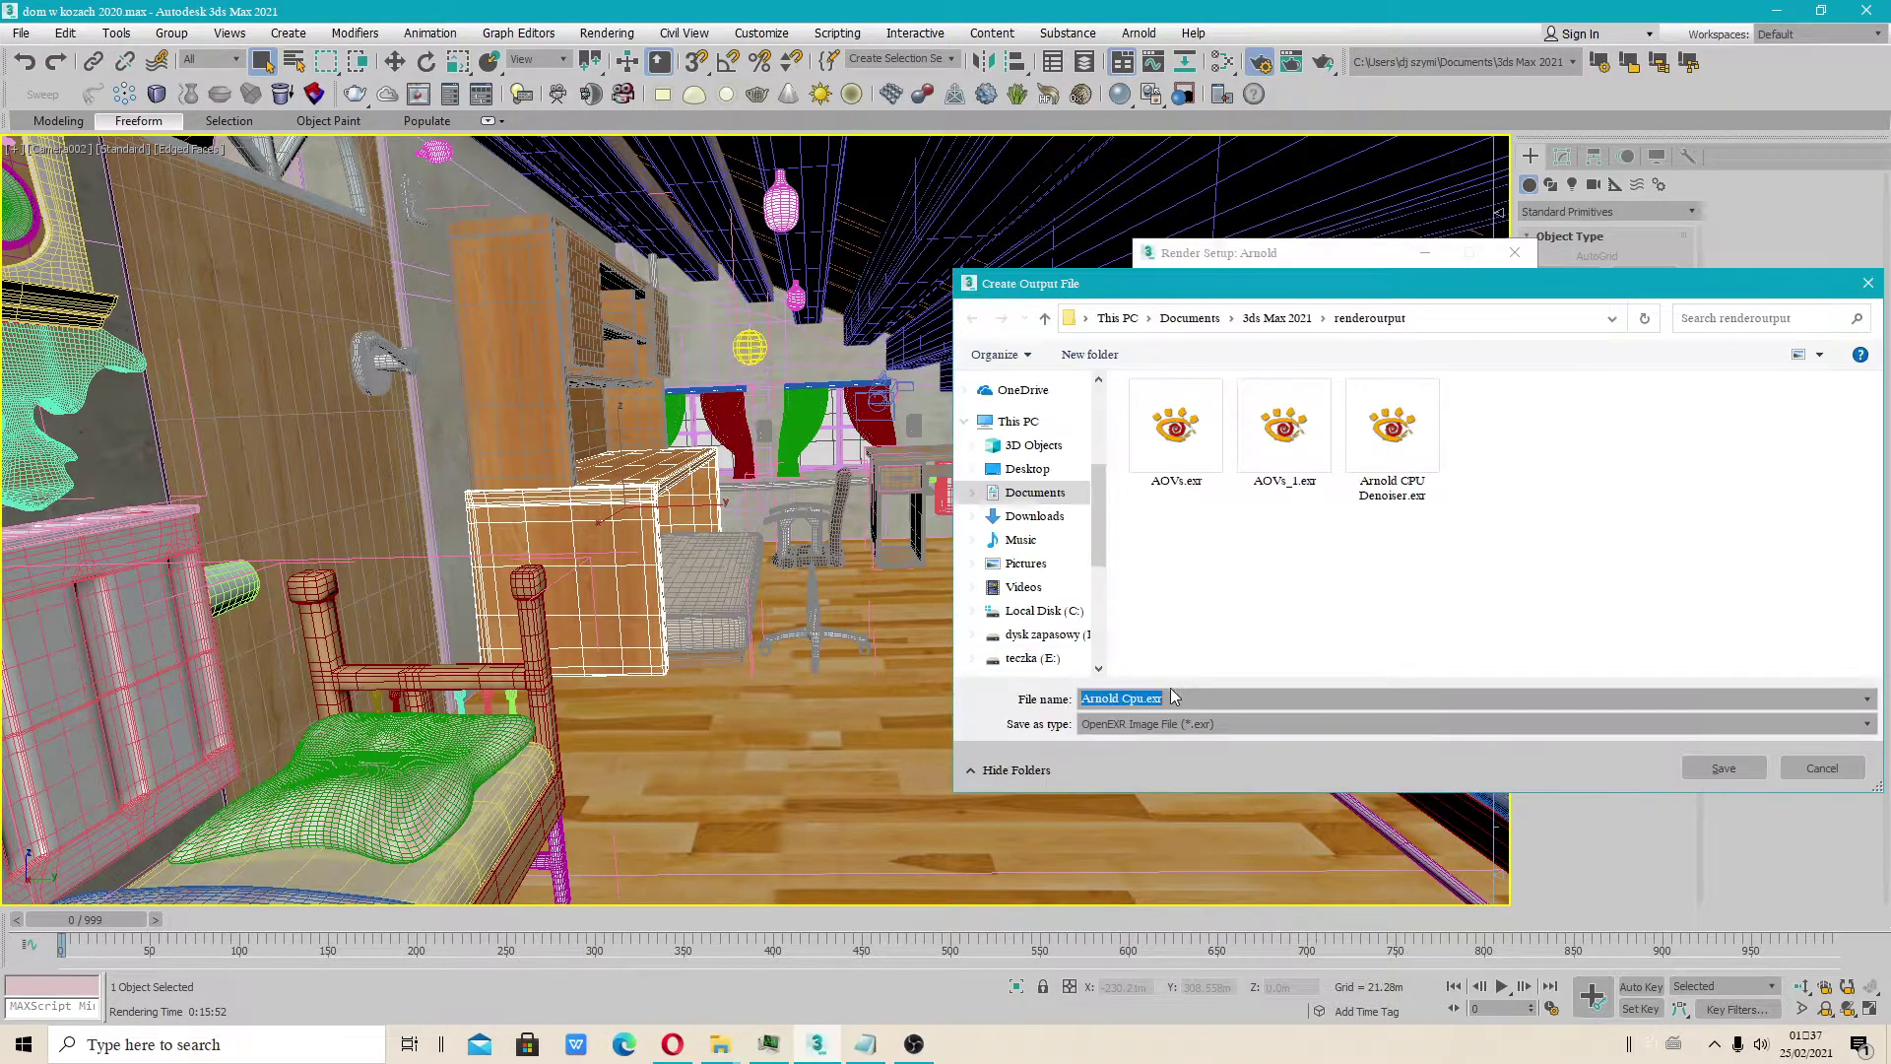
{"action": "left_click", "coordinate": [1146, 698]}
{"action": "key", "text": "shift+Home"}
{"action": "right_click", "coordinate": [1144, 699]}
{"action": "left_click", "coordinate": [1198, 782]}
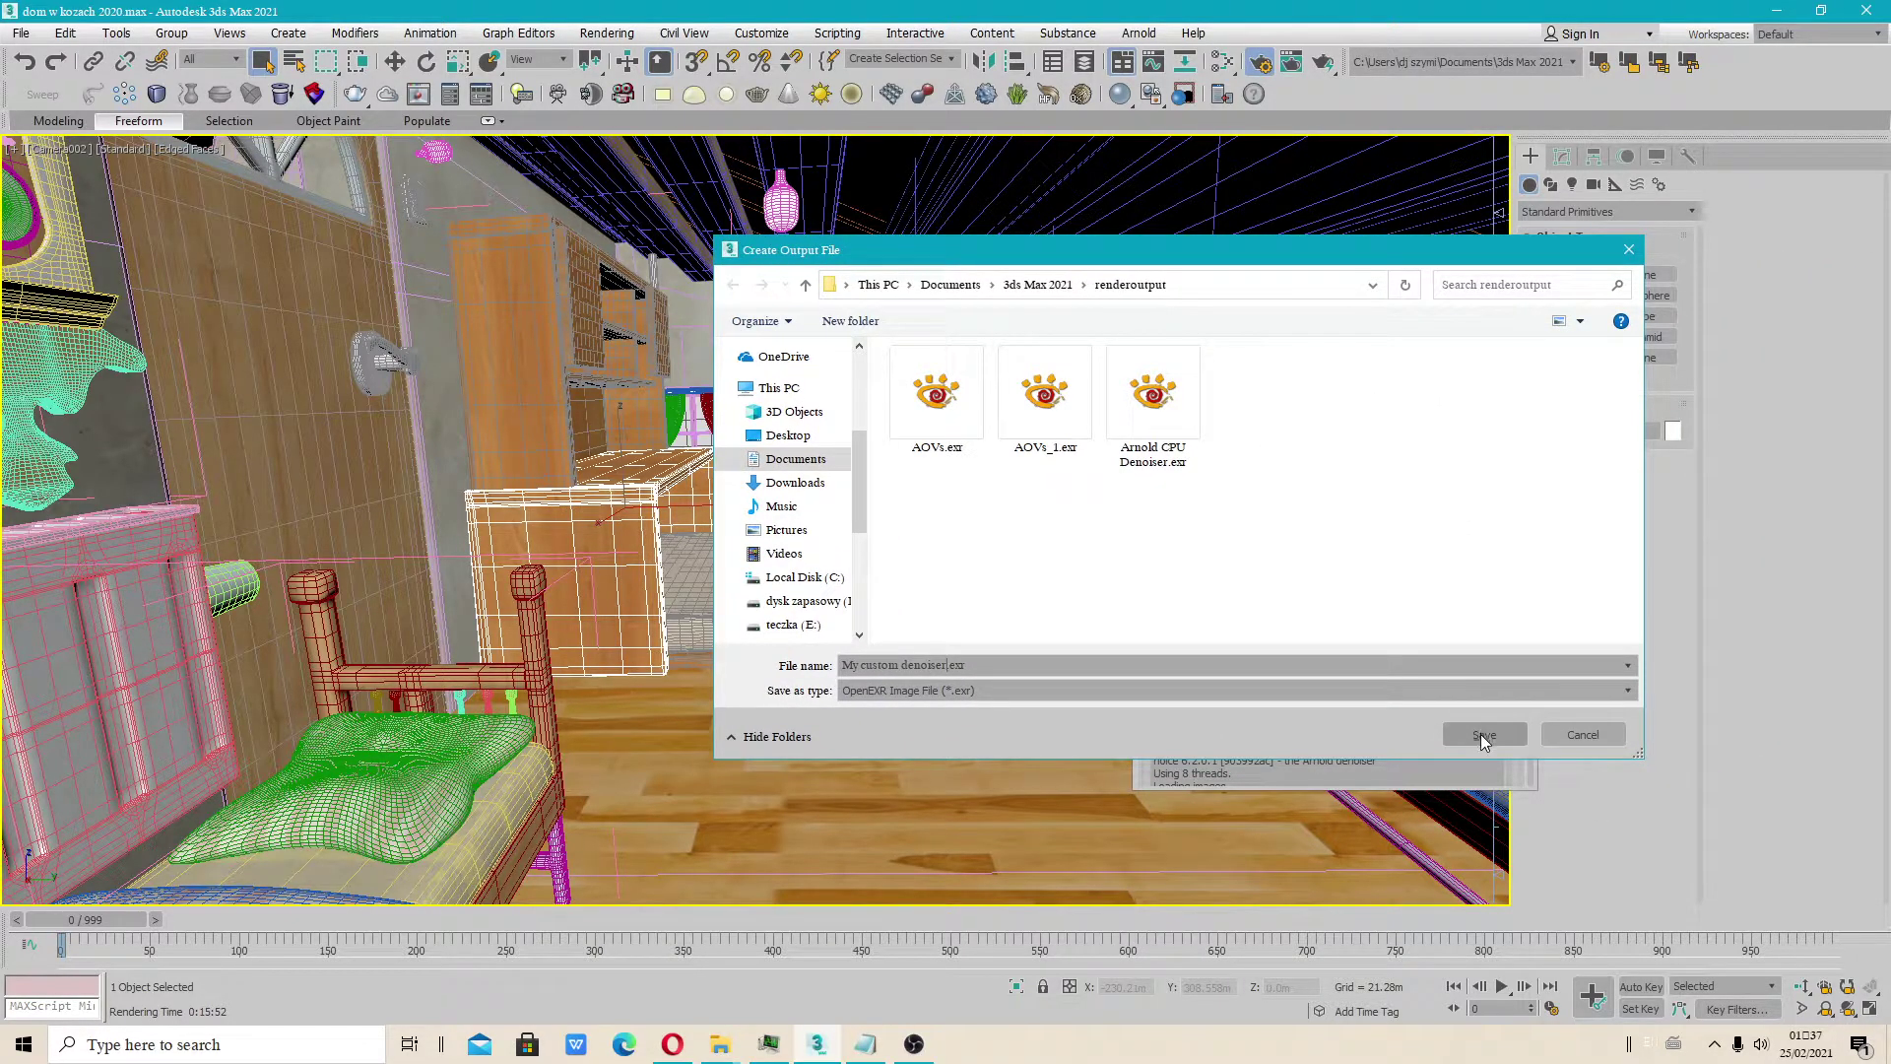
{"action": "left_click", "coordinate": [1479, 737]}
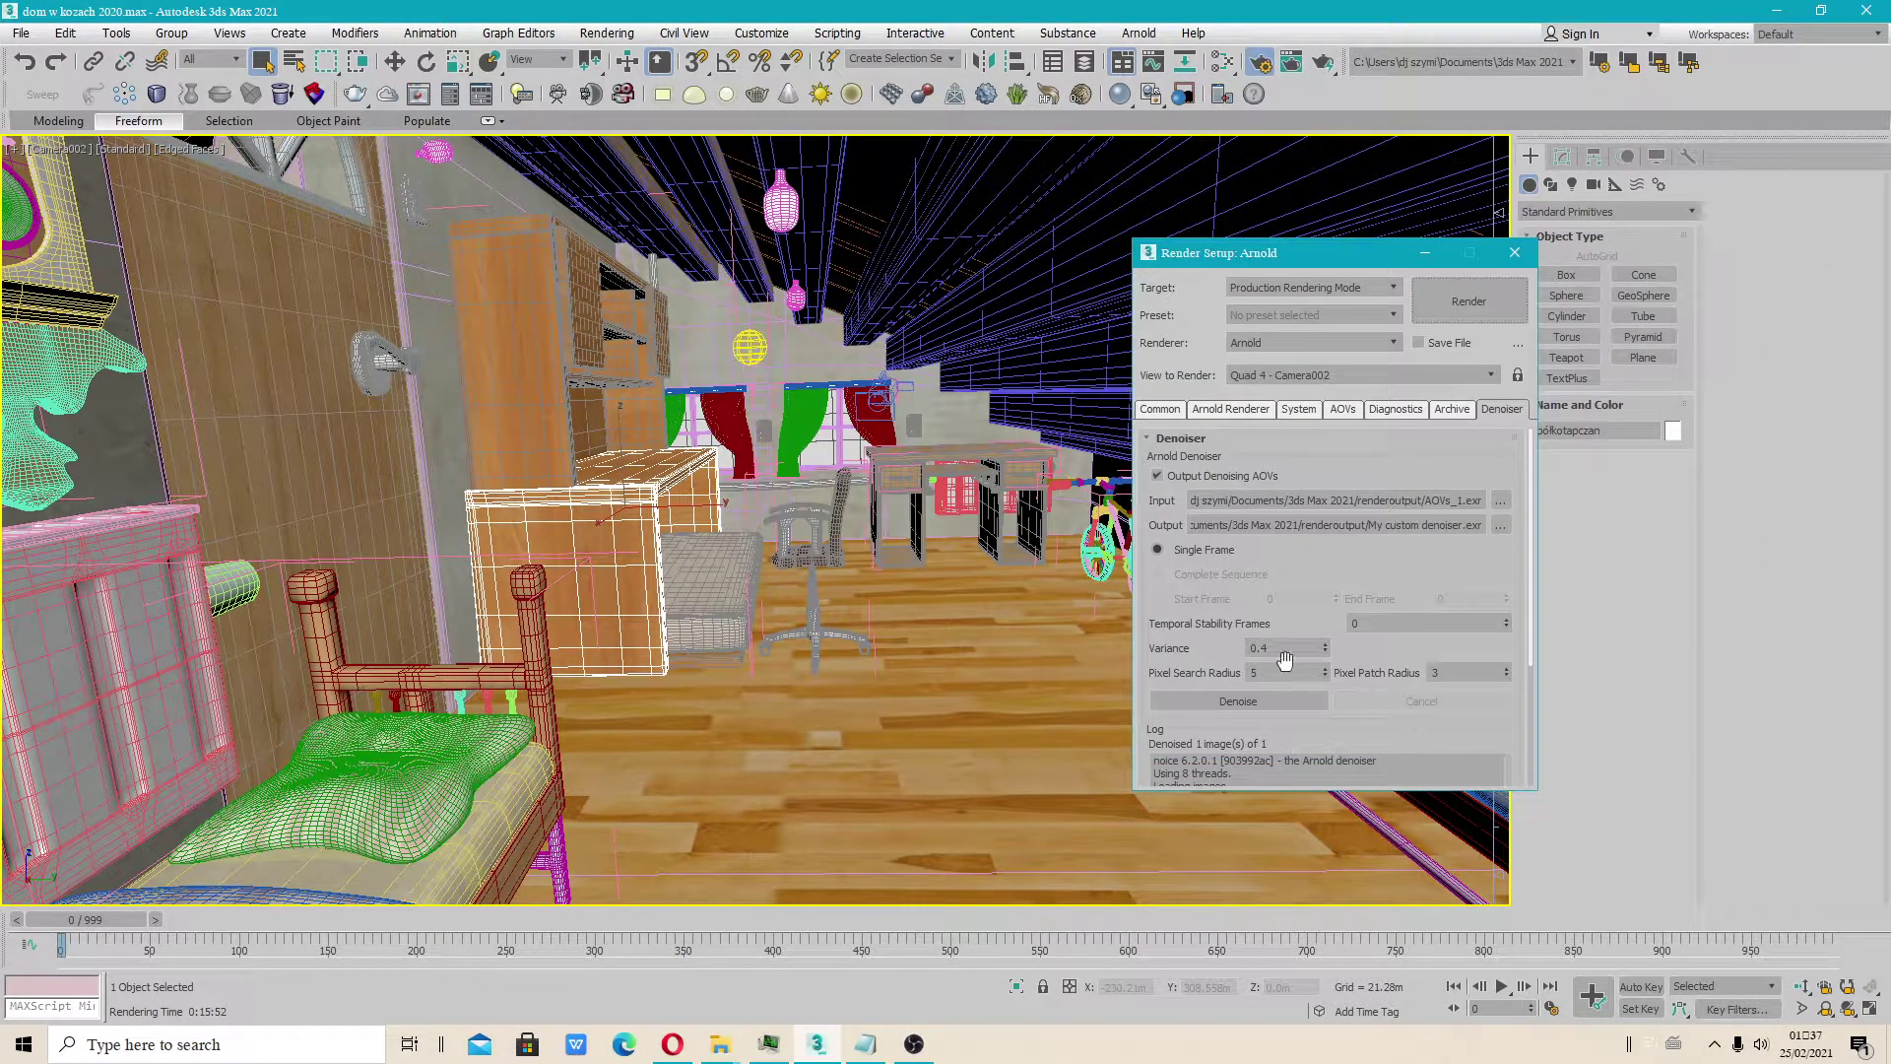
Set the denoiser's variance to 0.7 and both its pixel search radius and pixel patch radius to 5
{"action": "scroll", "coordinate": [1303, 669], "scroll_direction": "down", "scroll_amount": 2}
{"action": "scroll", "coordinate": [1256, 582], "scroll_direction": "up", "scroll_amount": 1}
{"action": "scroll", "coordinate": [1243, 529], "scroll_direction": "down", "scroll_amount": 2}
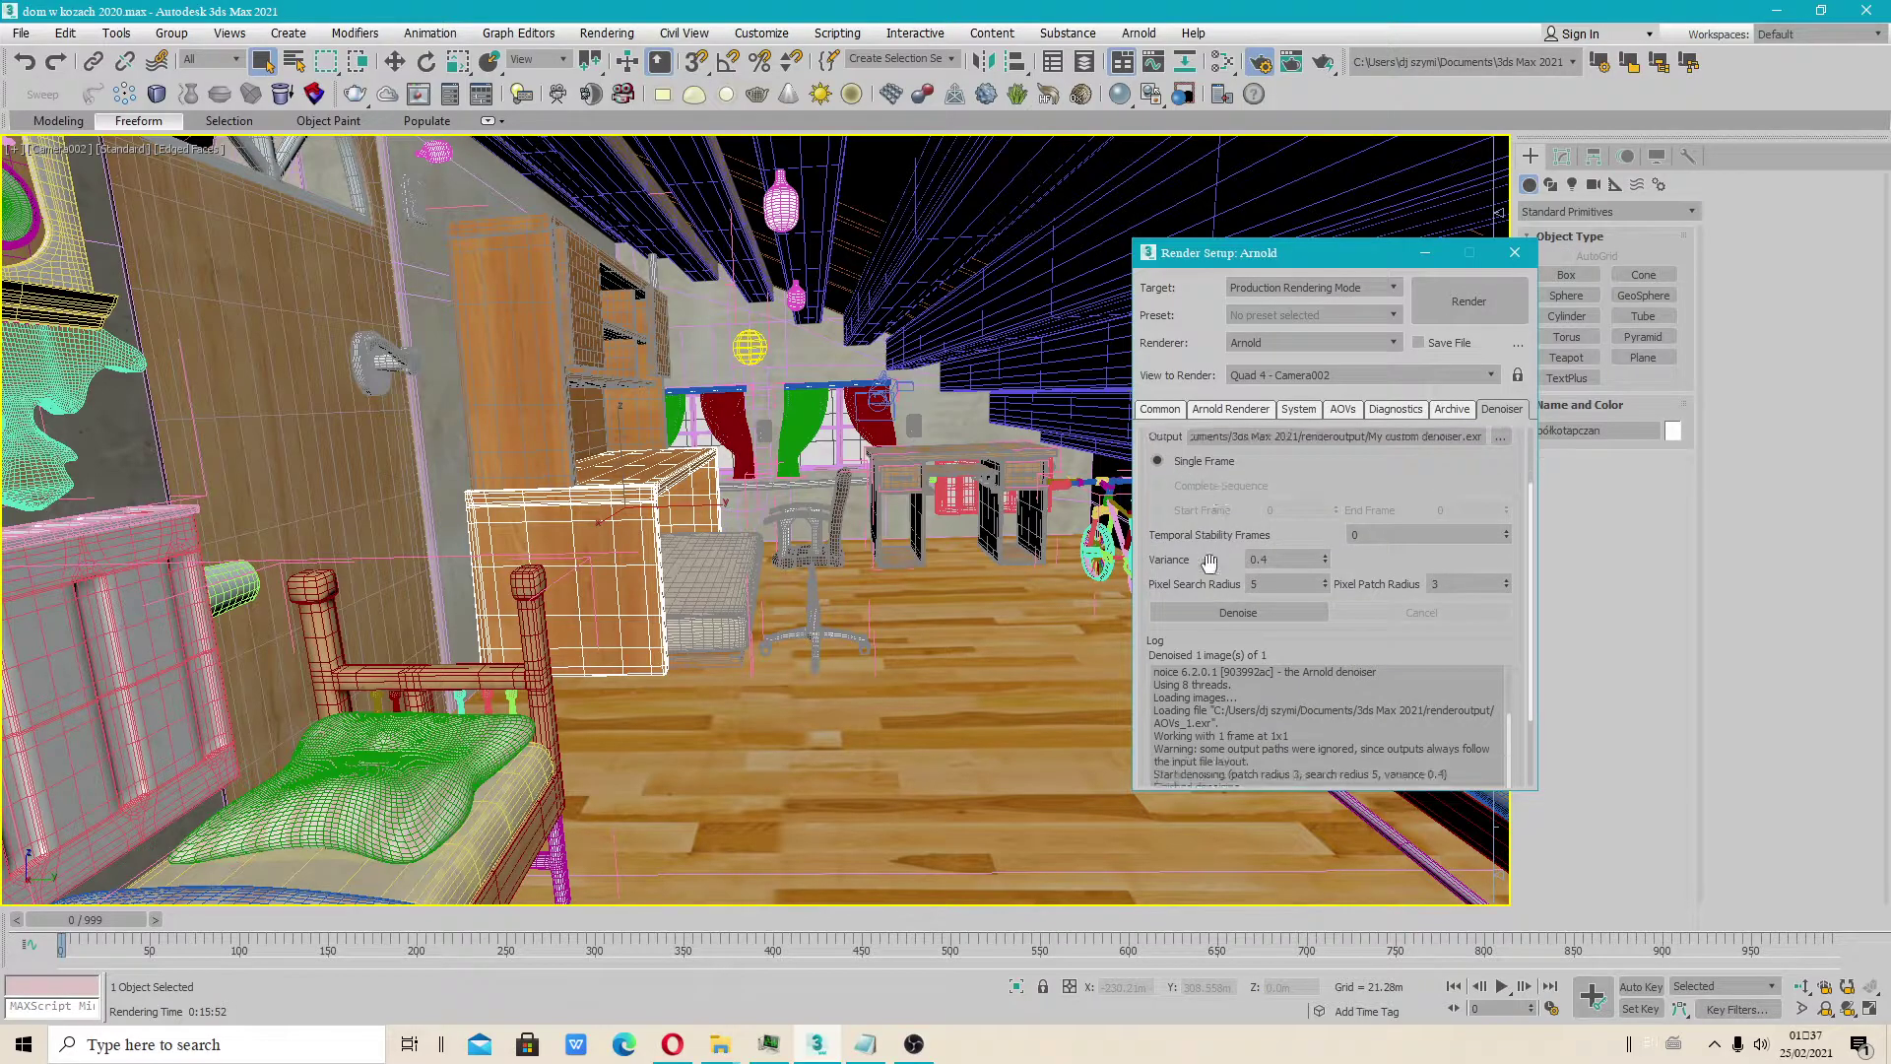
{"action": "left_click", "coordinate": [1325, 499]}
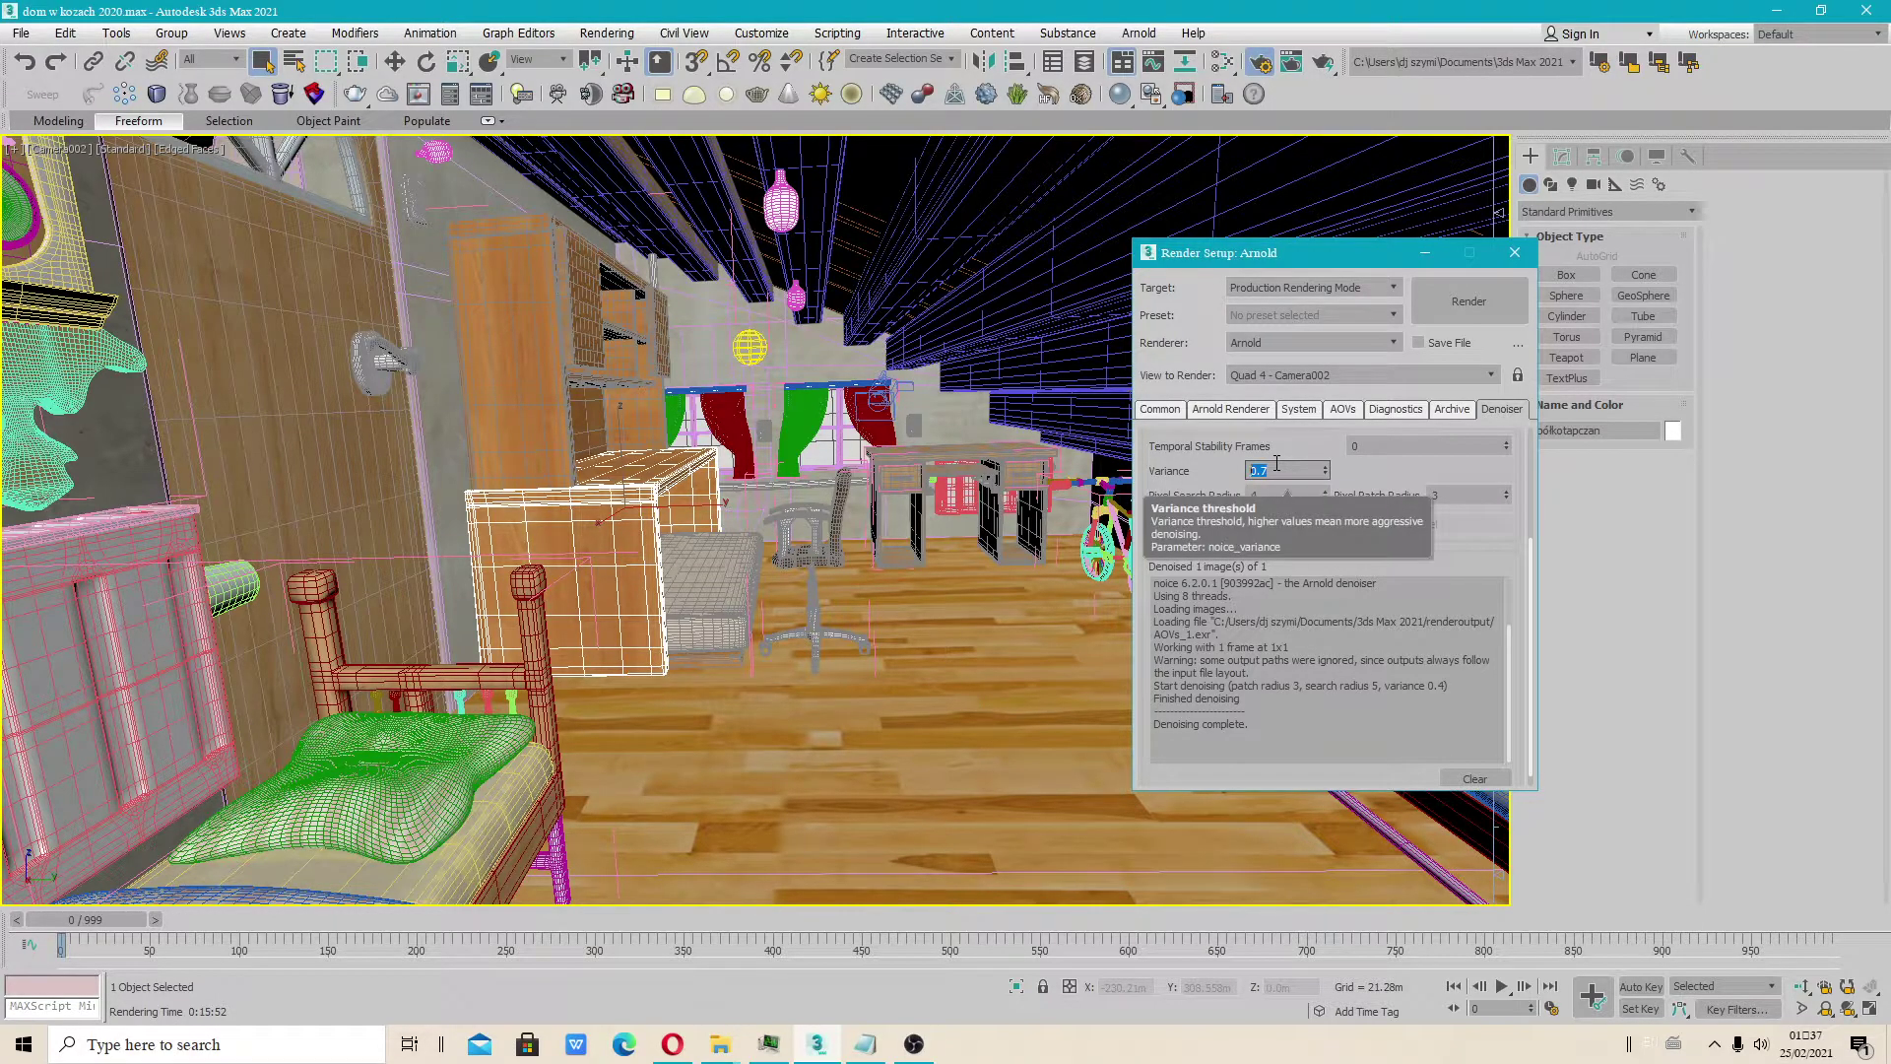
{"action": "left_click", "coordinate": [1277, 468]}
{"action": "left_click", "coordinate": [1508, 497]}
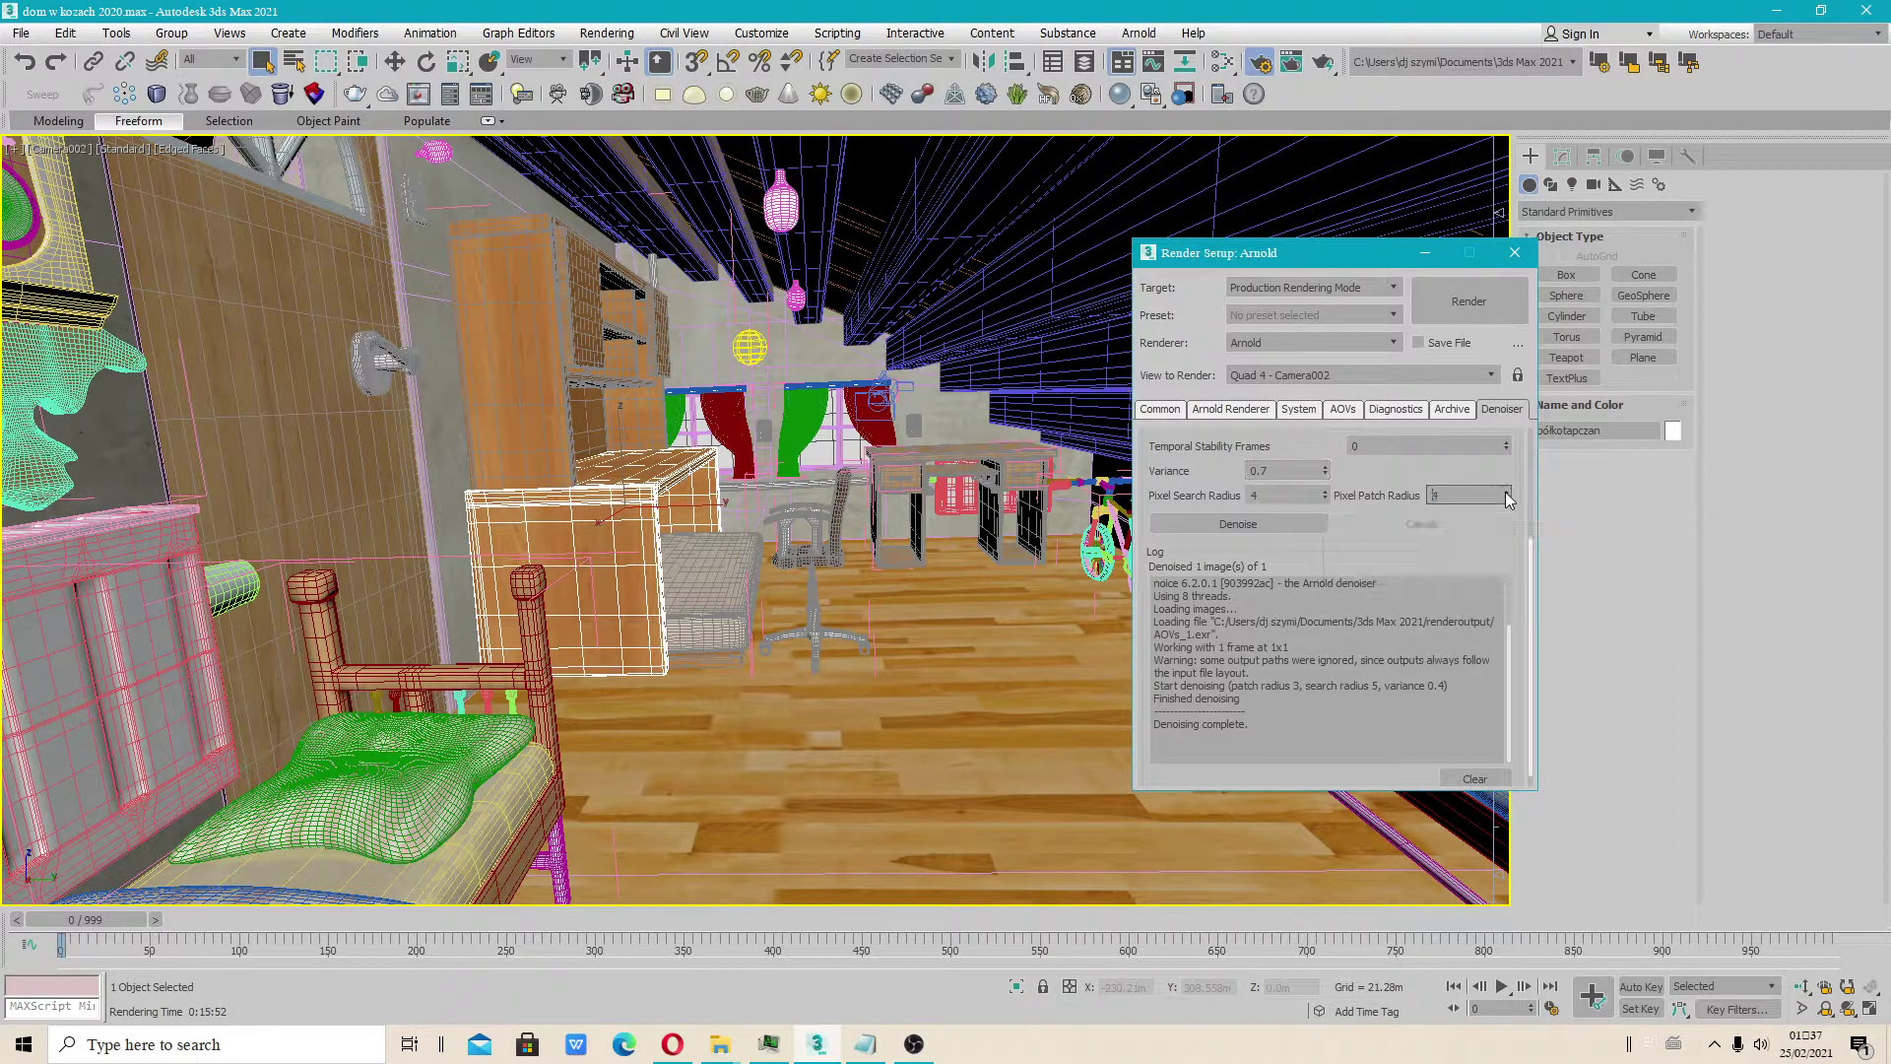
{"action": "left_click", "coordinate": [1506, 491]}
{"action": "left_click", "coordinate": [1325, 491]}
Run the Arnold denoiser on the AOVs_1.exr input and start a production render of the Camera002 view
{"action": "left_click", "coordinate": [1238, 523]}
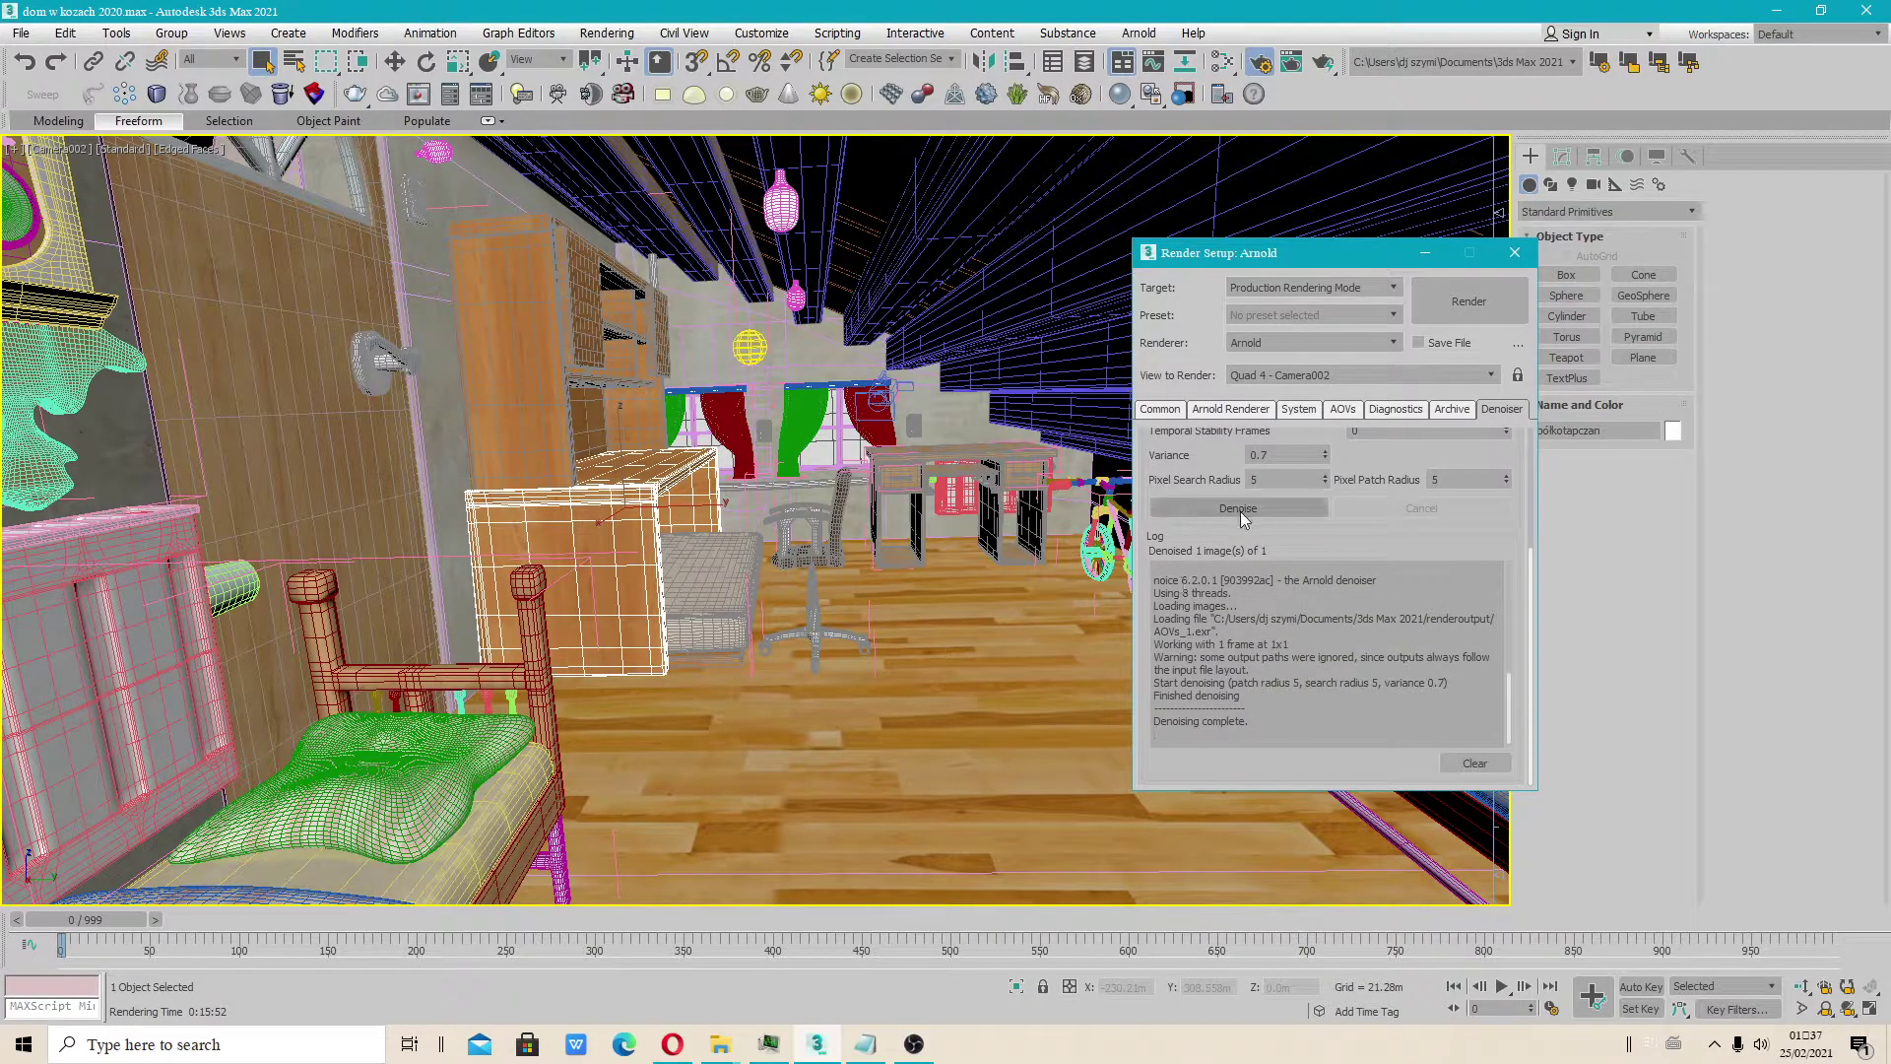
{"action": "left_click", "coordinate": [1469, 305]}
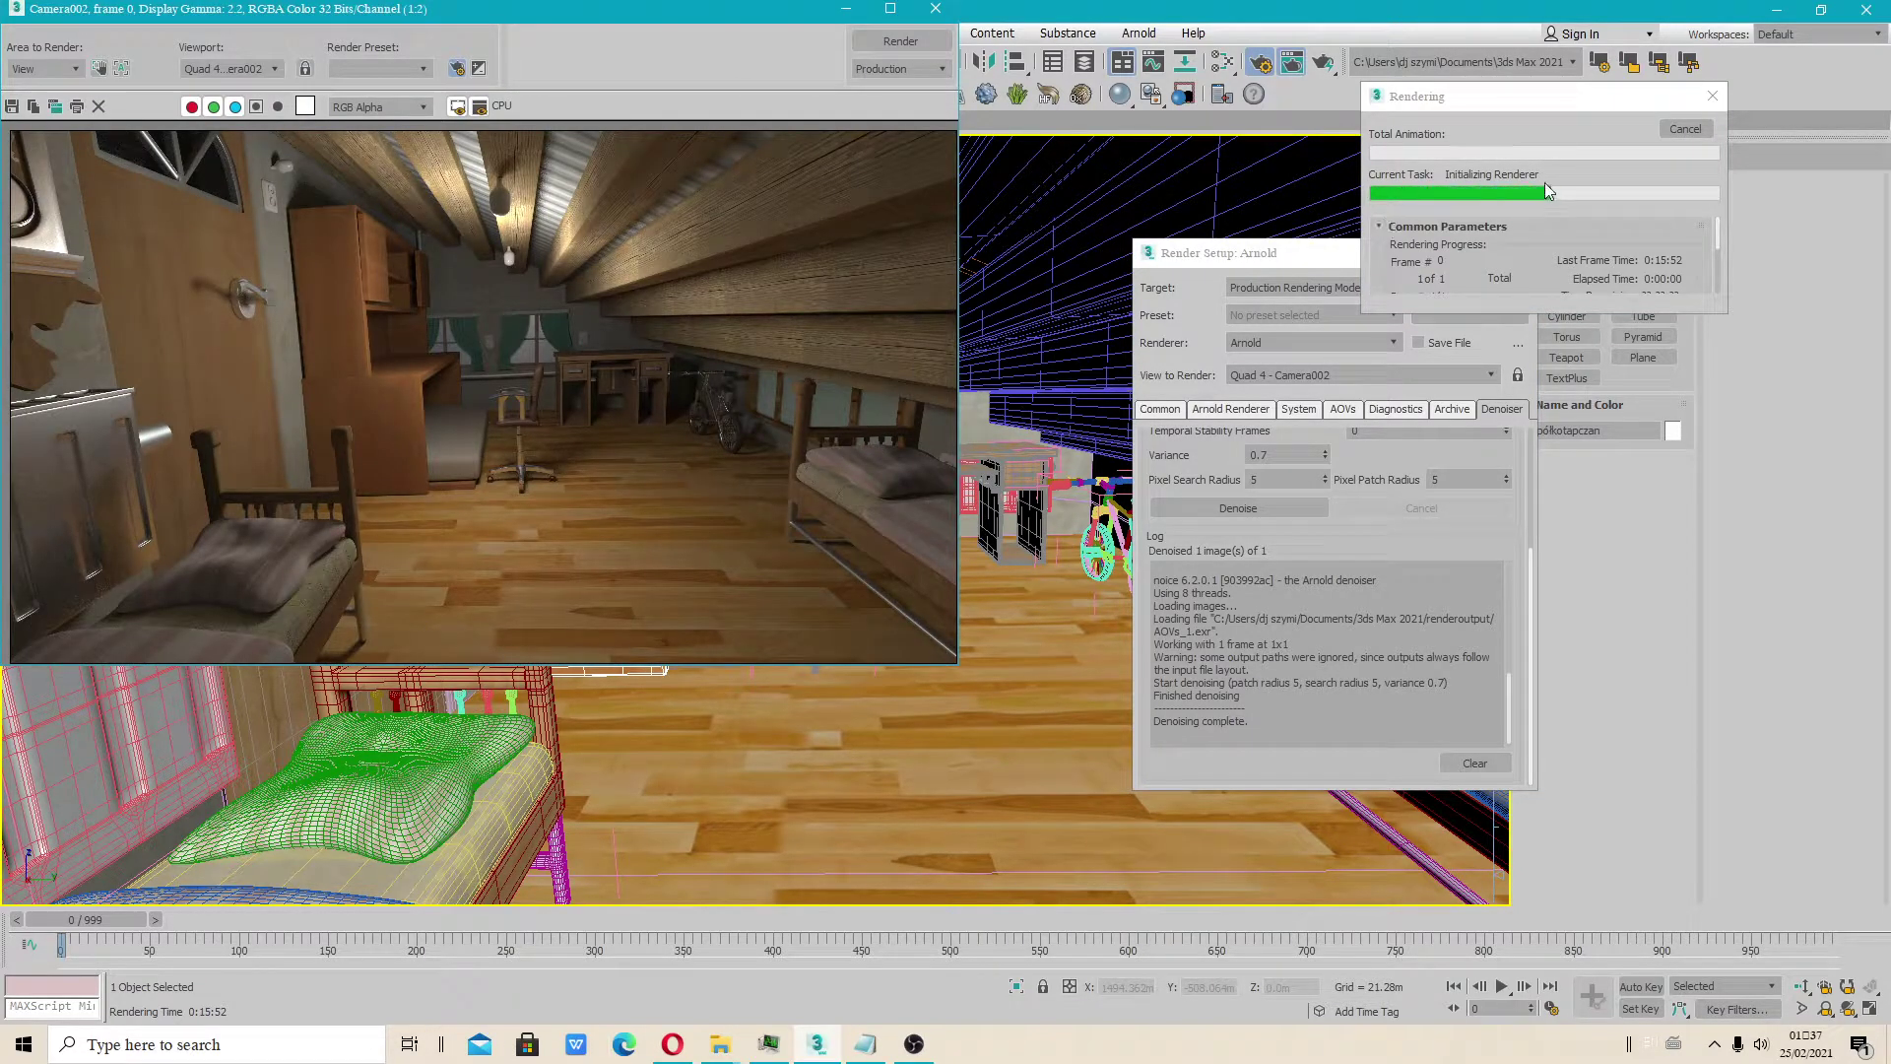
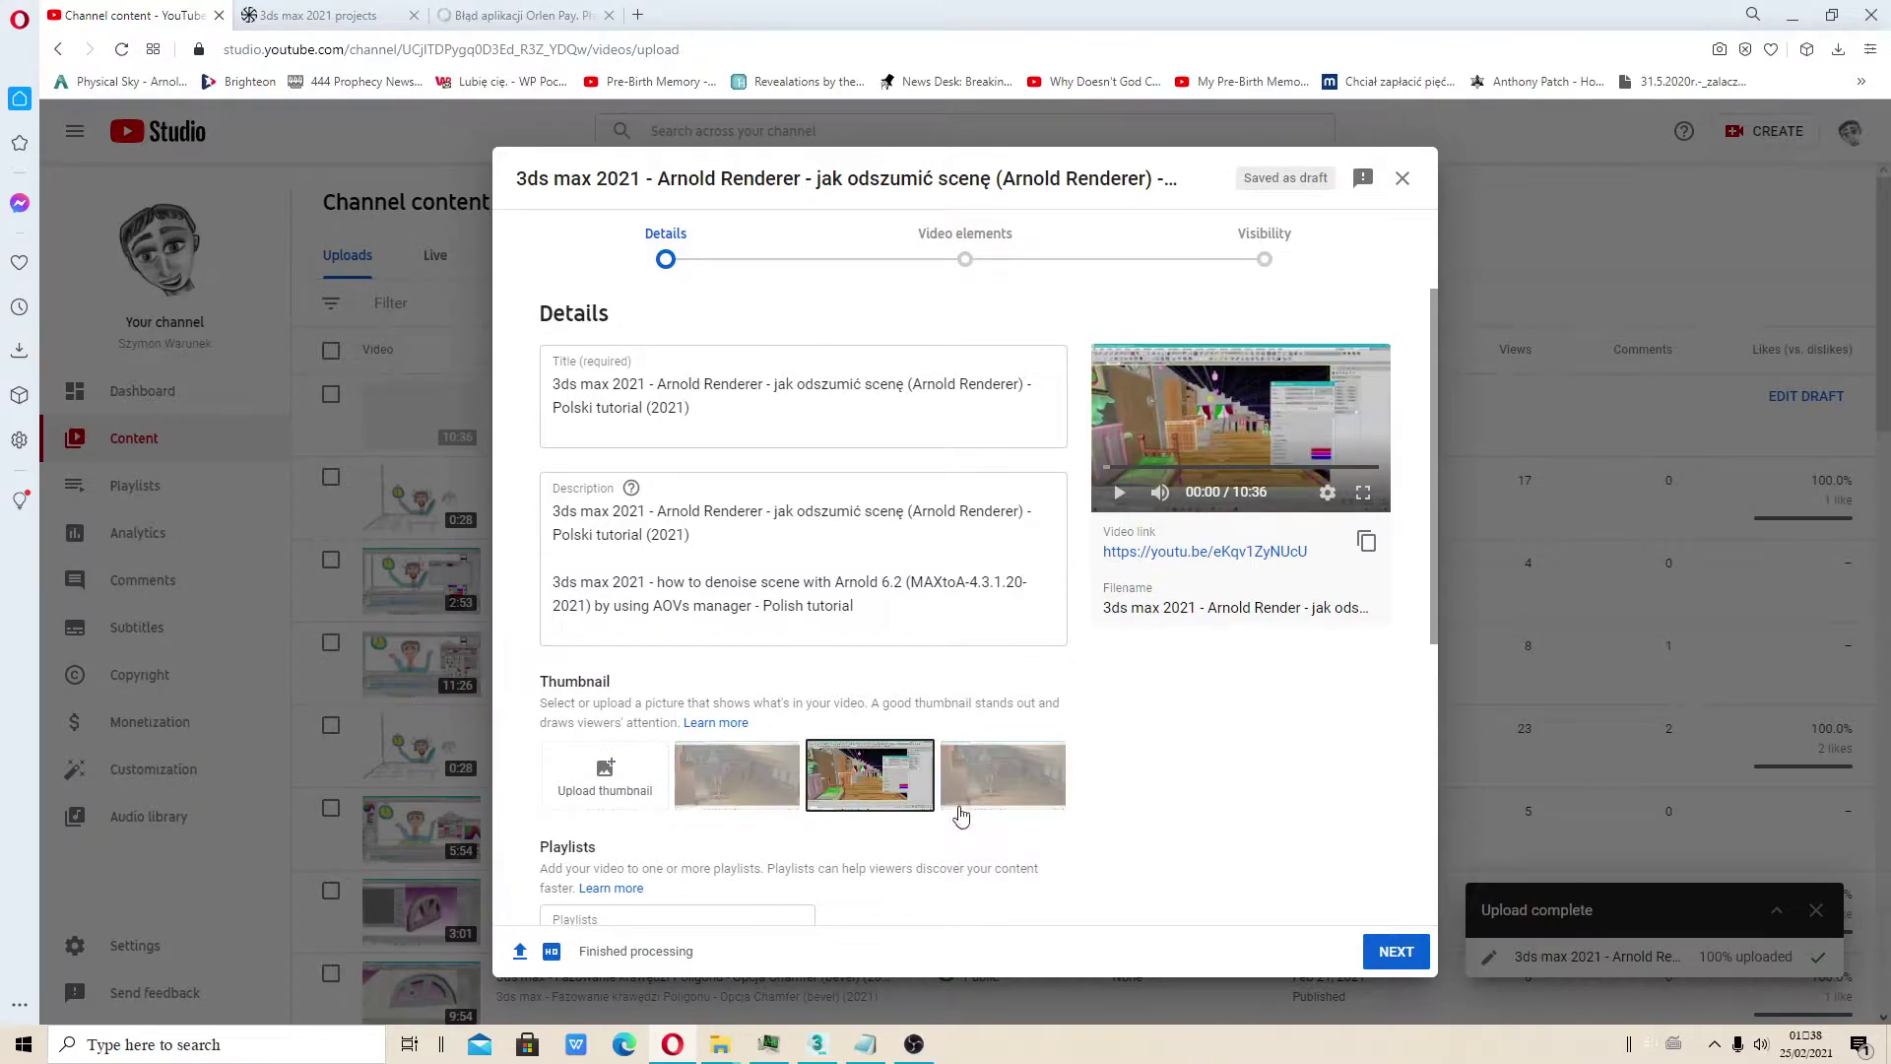
Choose the third suggested thumbnail for the Arnold Renderer tutorial video in YouTube Studio, set its visibility to Public and publish it
{"action": "left_click", "coordinate": [988, 791]}
{"action": "left_click", "coordinate": [1395, 951]}
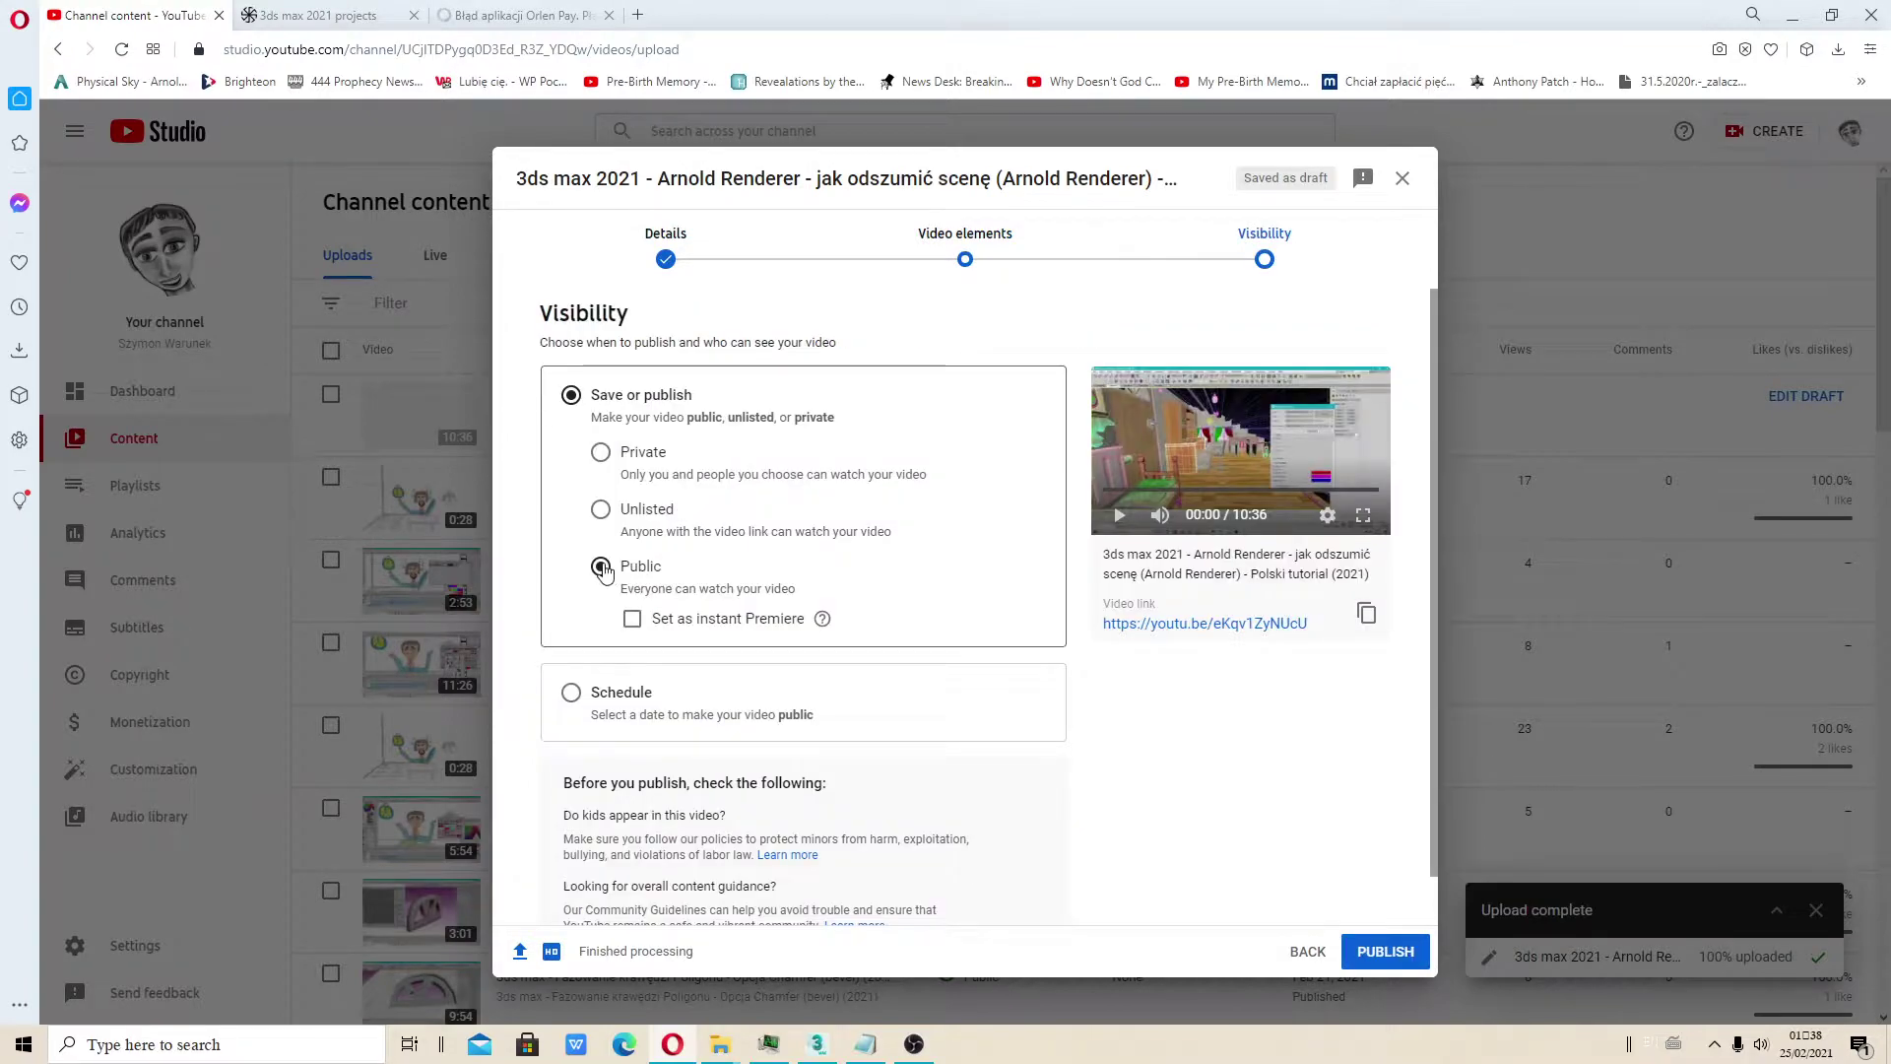
{"action": "left_click", "coordinate": [600, 566]}
{"action": "left_click", "coordinate": [1385, 952]}
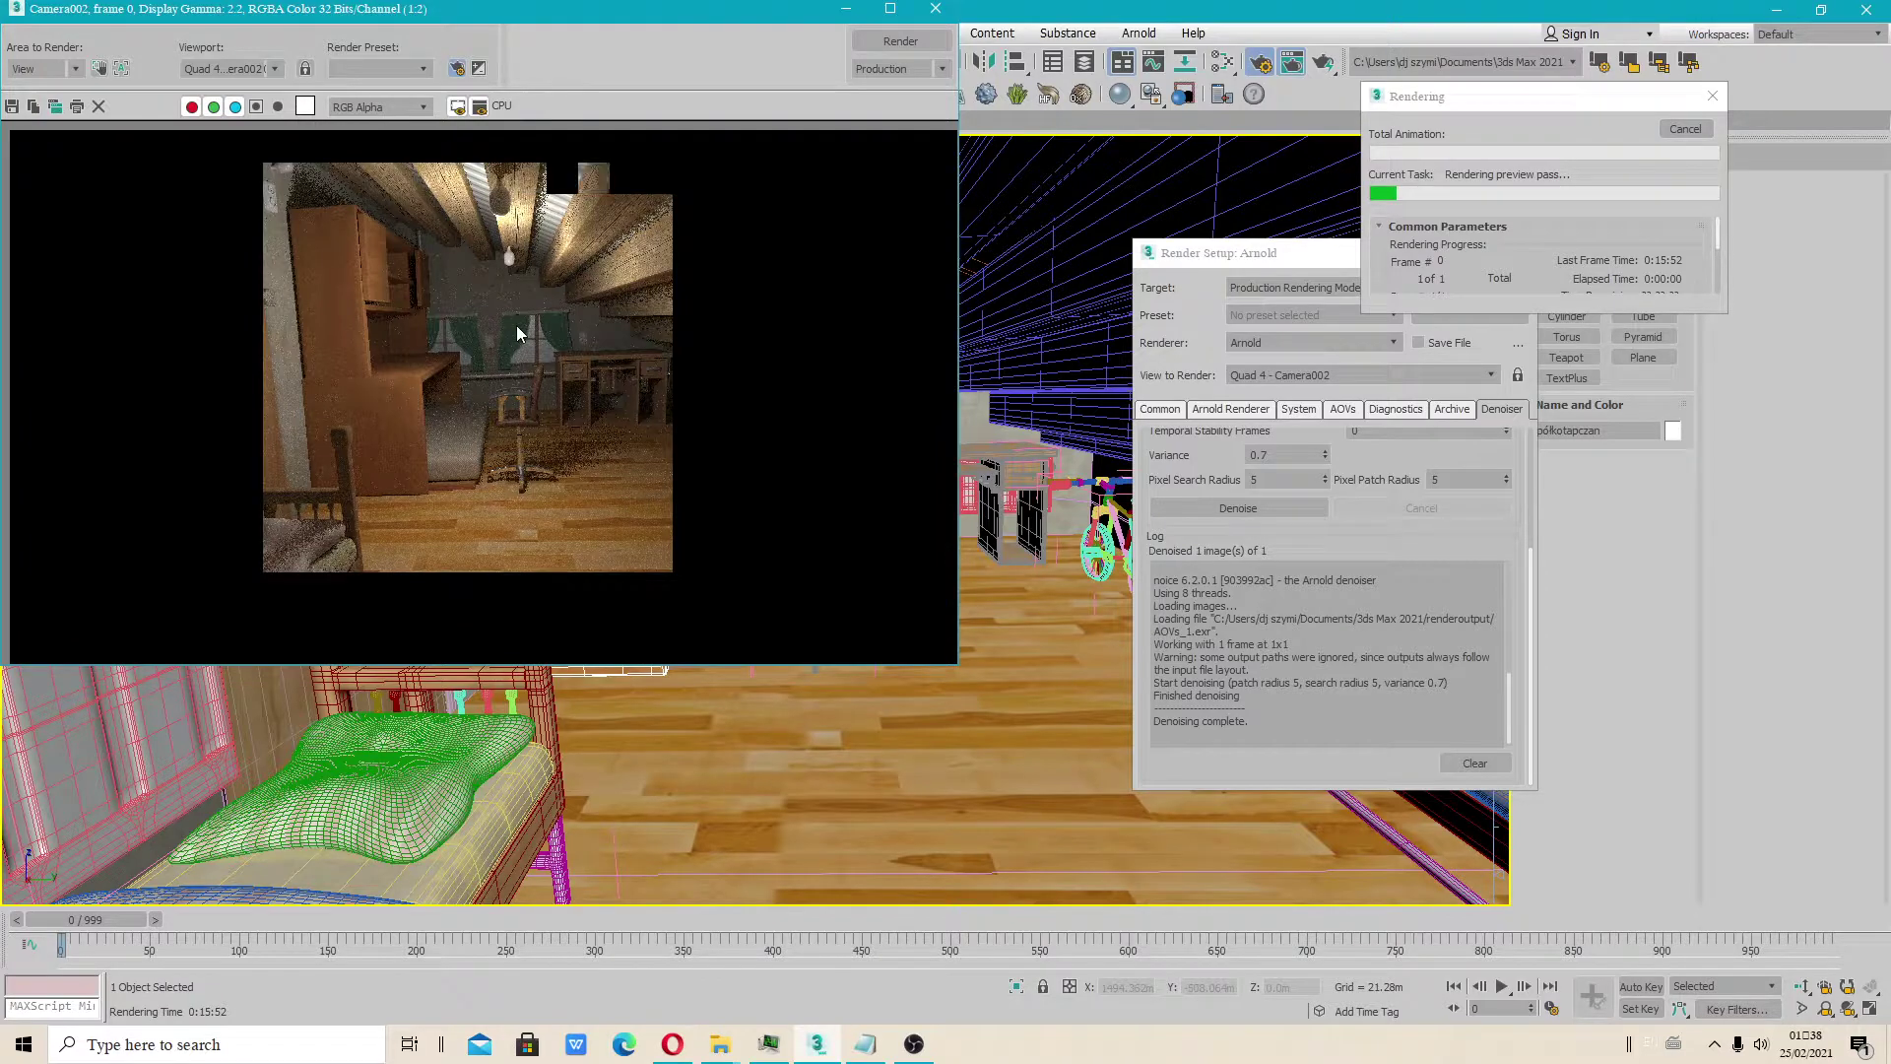
{"action": "scroll", "coordinate": [471, 357], "scroll_direction": "down", "scroll_amount": 1}
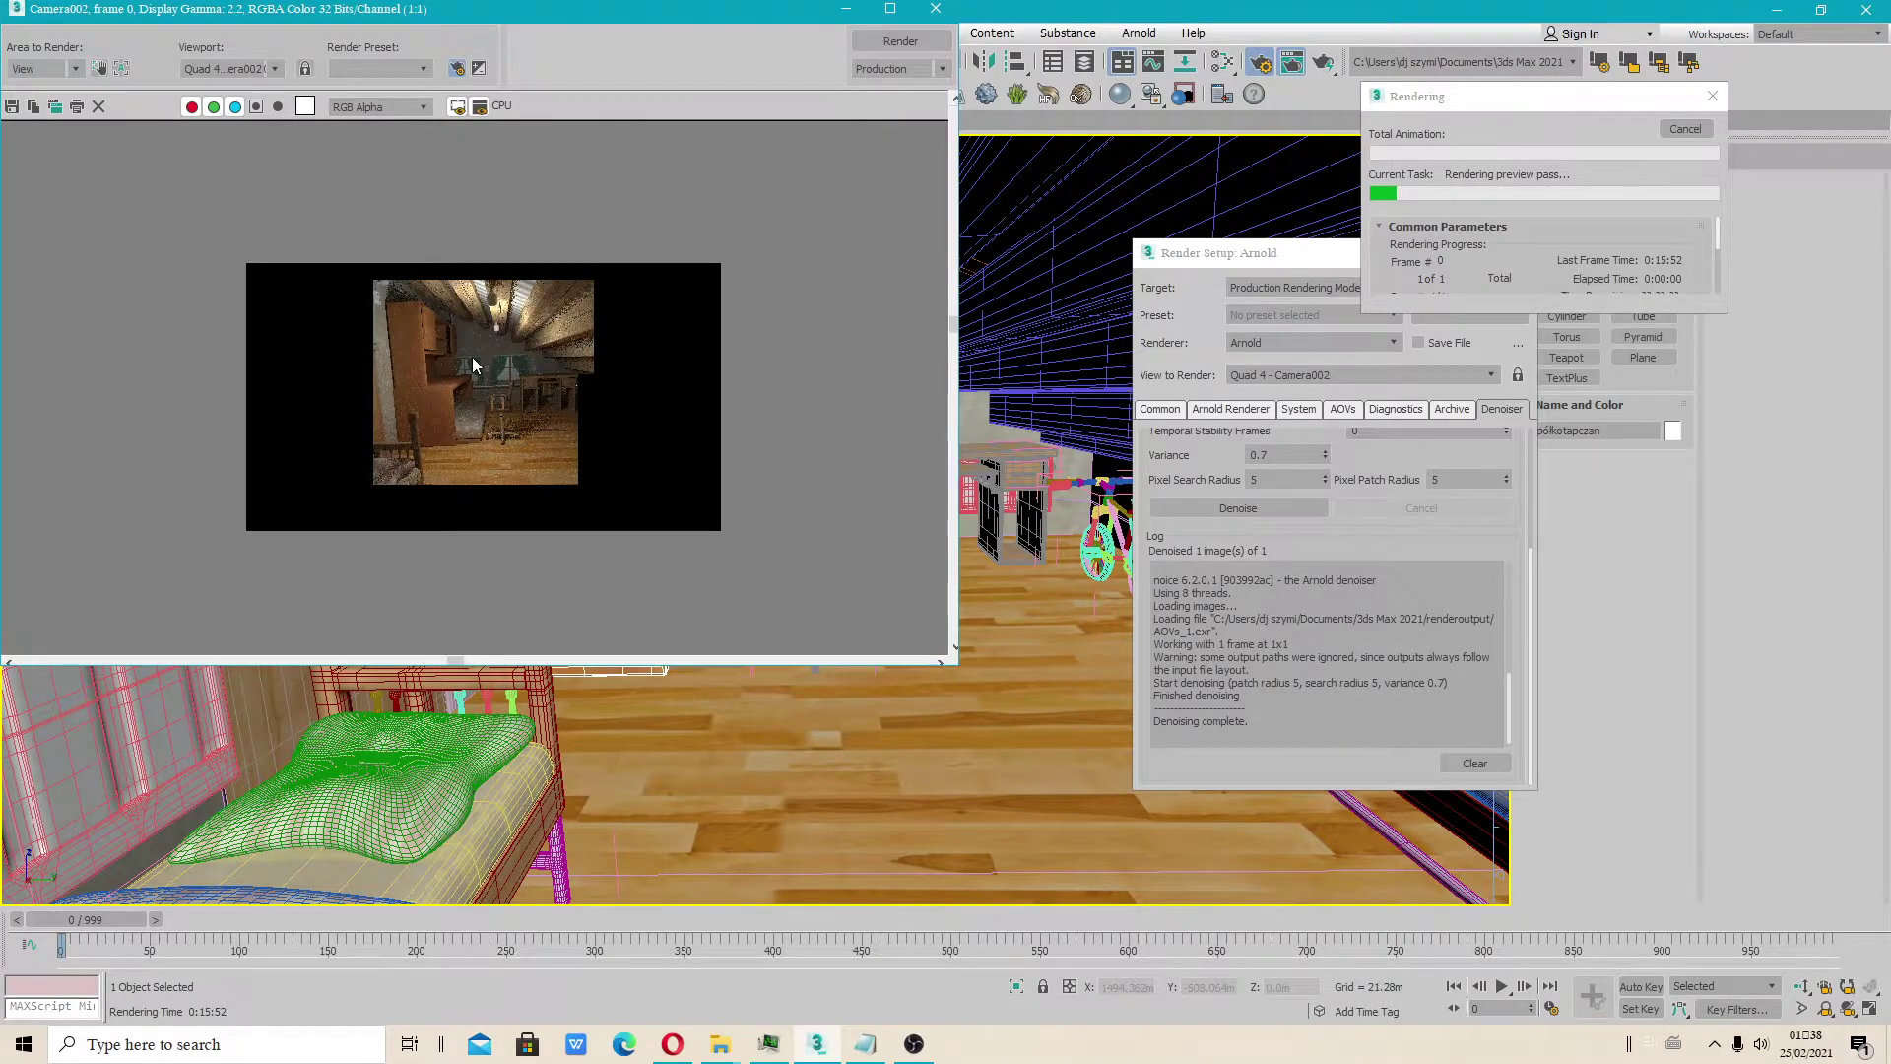
{"action": "scroll", "coordinate": [404, 336], "scroll_direction": "up", "scroll_amount": 2}
{"action": "scroll", "coordinate": [481, 412], "scroll_direction": "down", "scroll_amount": 1}
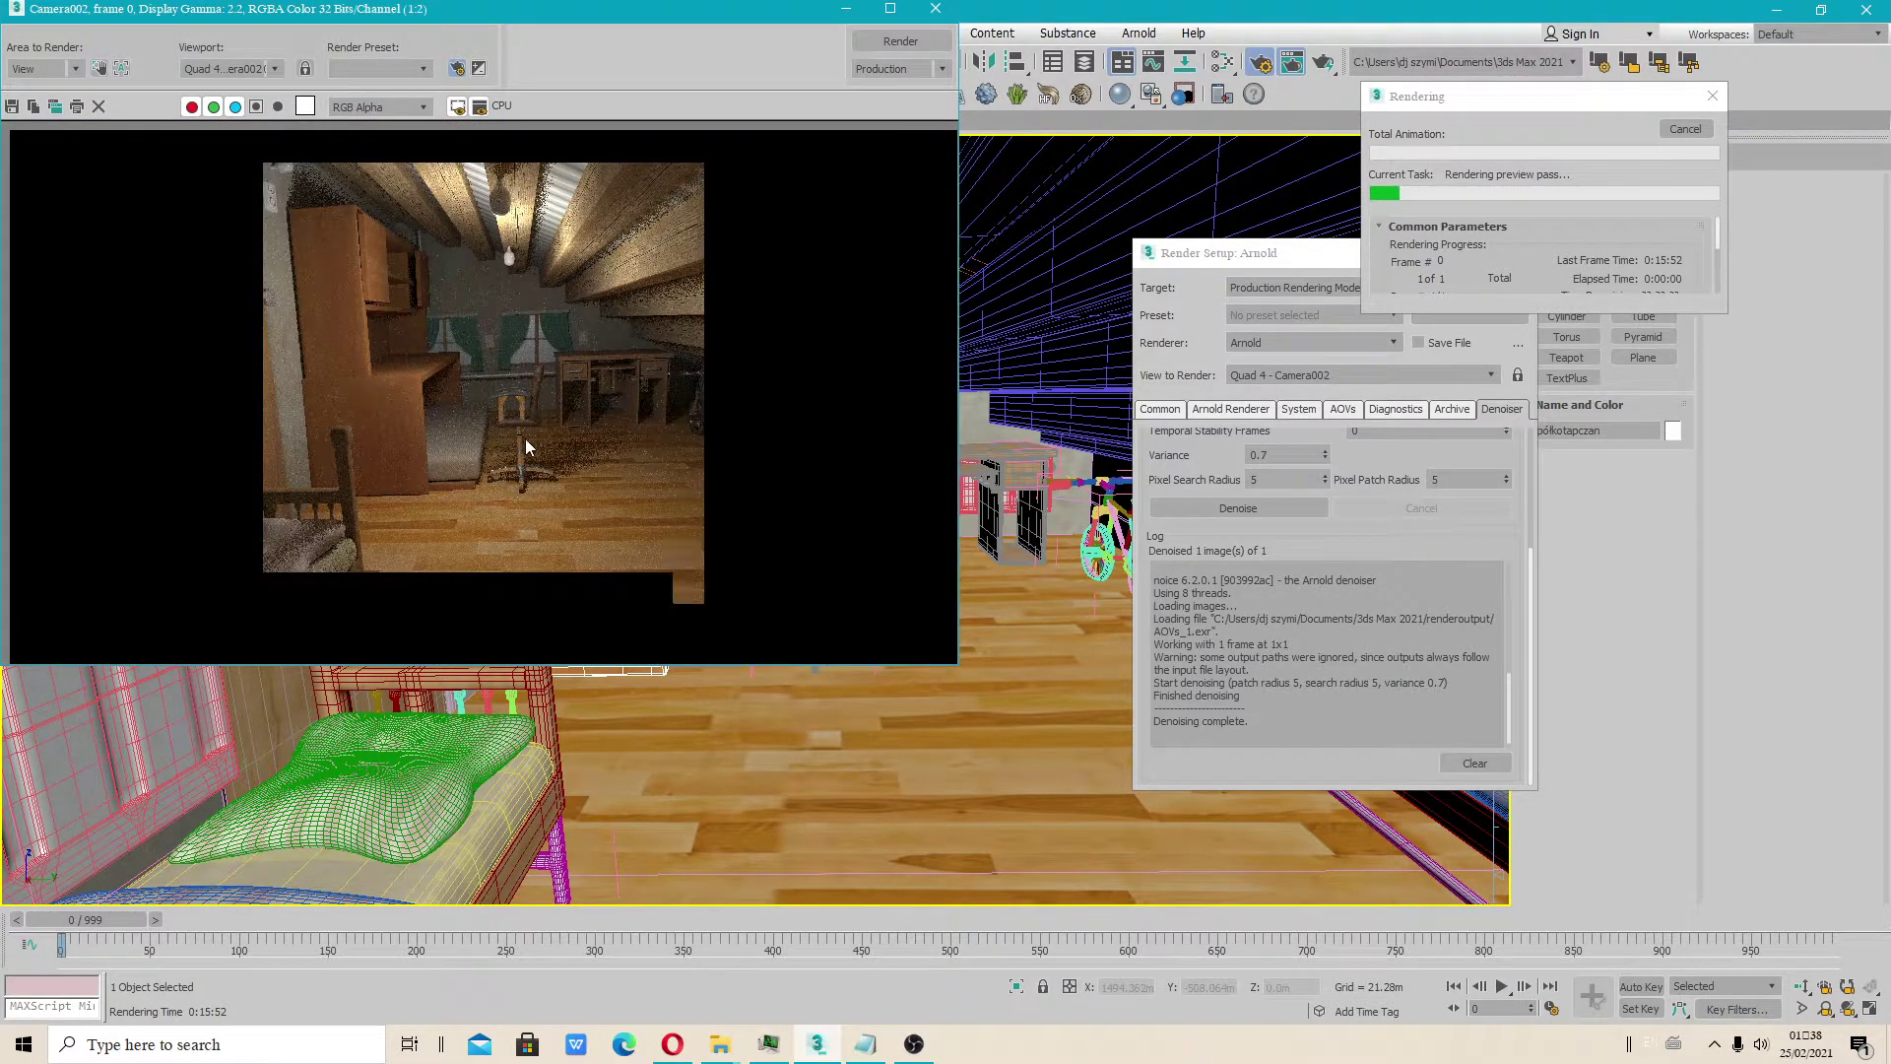
{"action": "scroll", "coordinate": [483, 404], "scroll_direction": "down", "scroll_amount": 1}
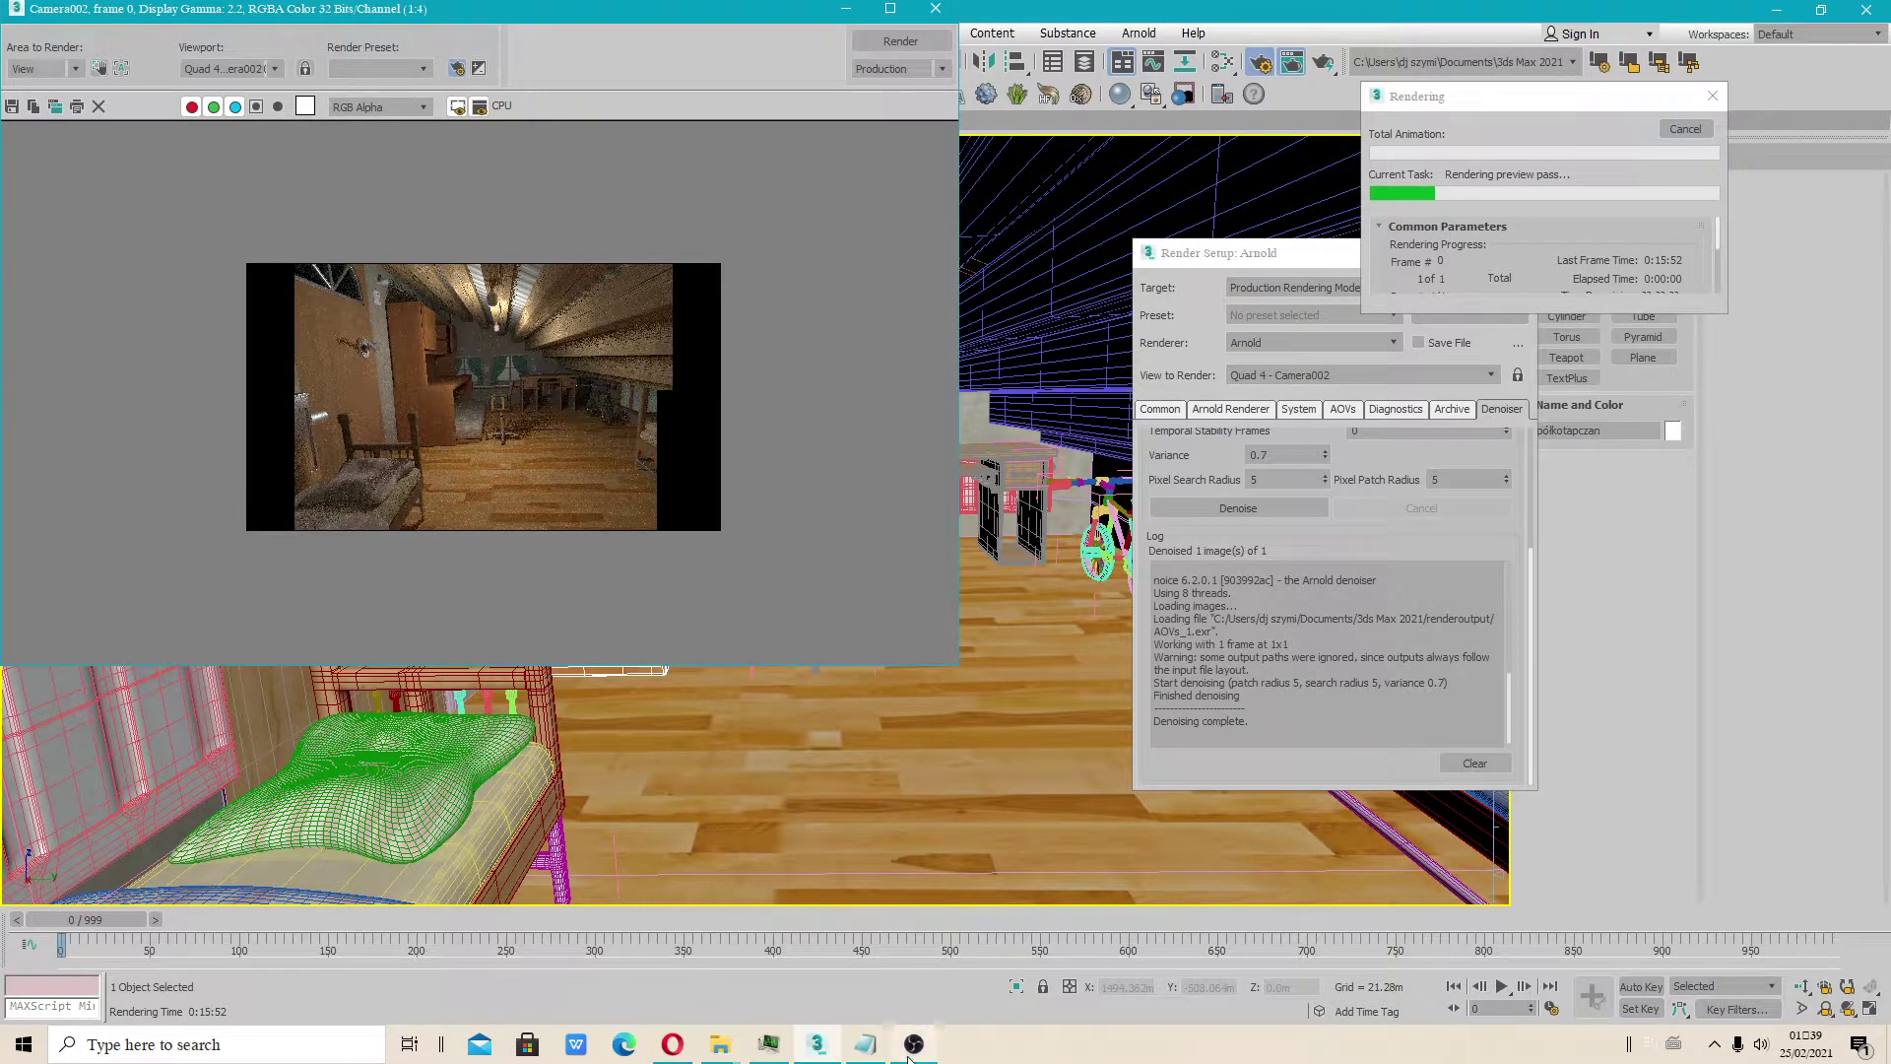
Switch to Process Hacker and examine the CPU load on each core in System Information while the scene renders
{"action": "right_click", "coordinate": [990, 1046]}
{"action": "left_click", "coordinate": [1054, 963]}
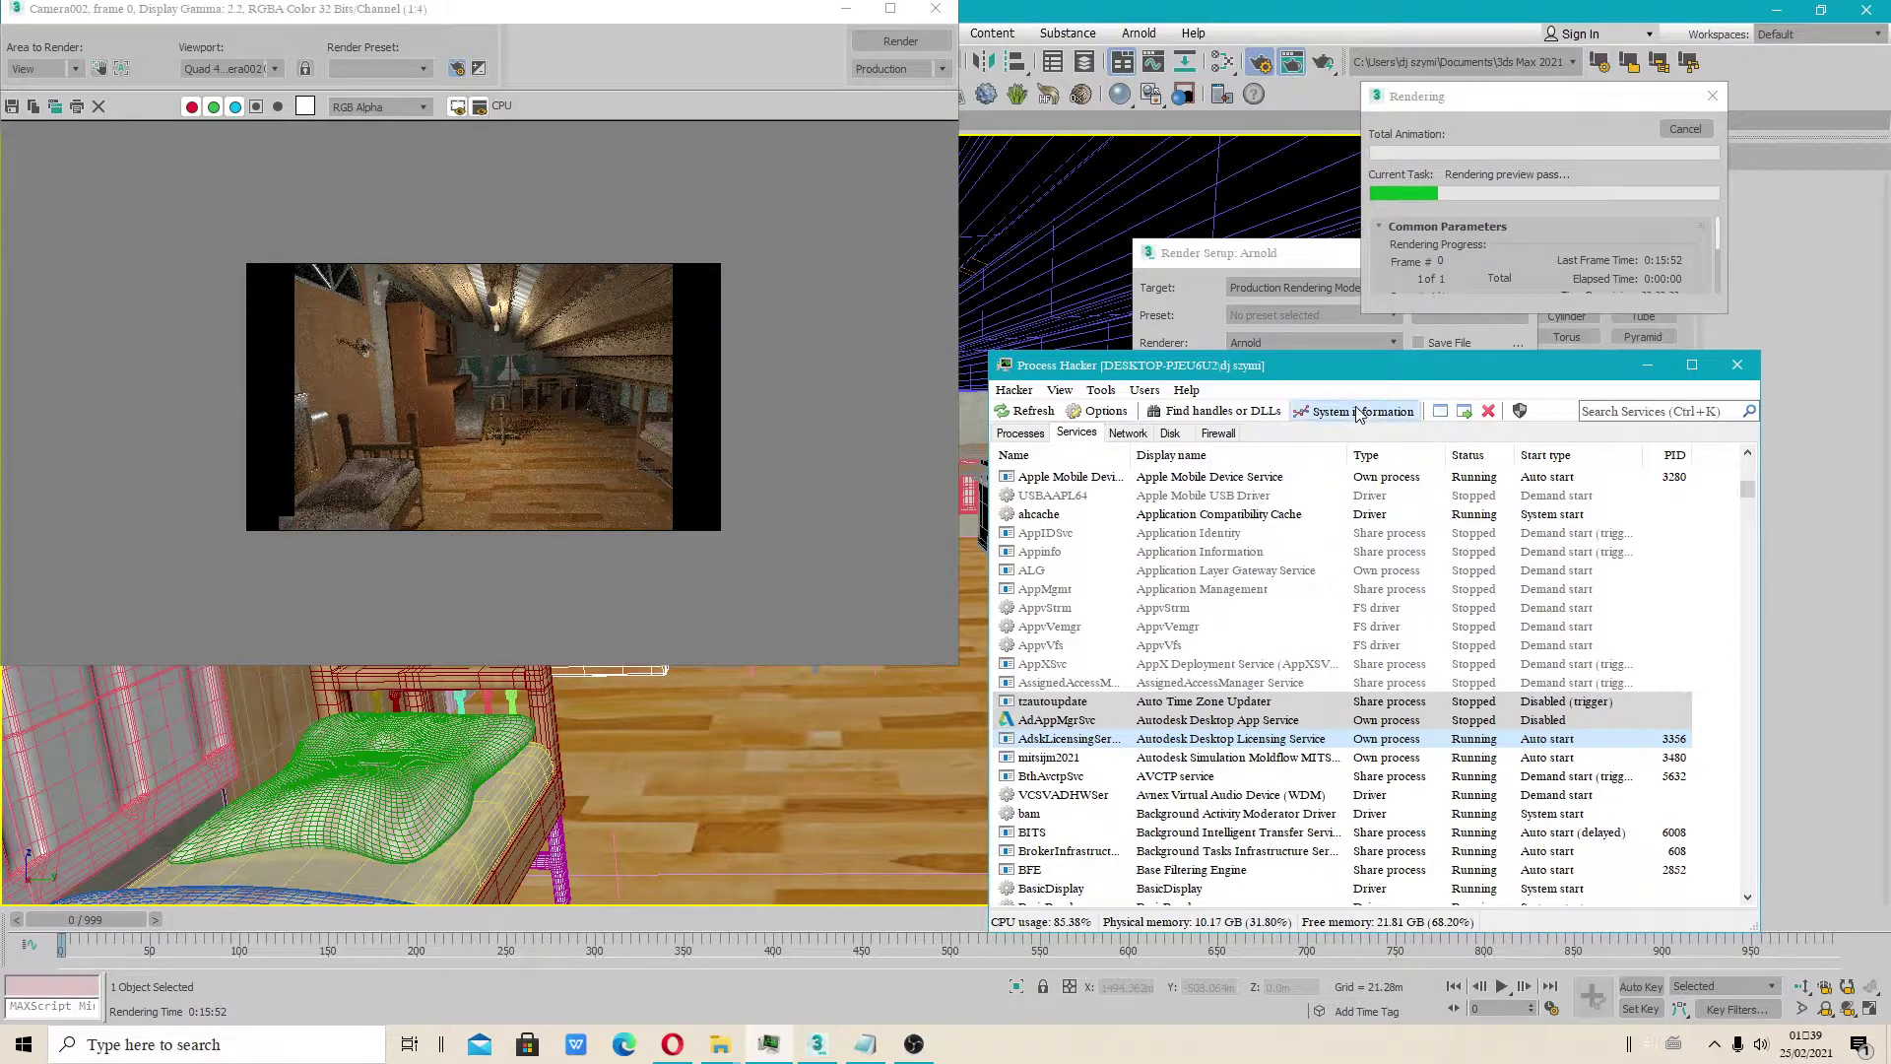
{"action": "left_click", "coordinate": [1352, 411]}
{"action": "left_click", "coordinate": [1200, 391]}
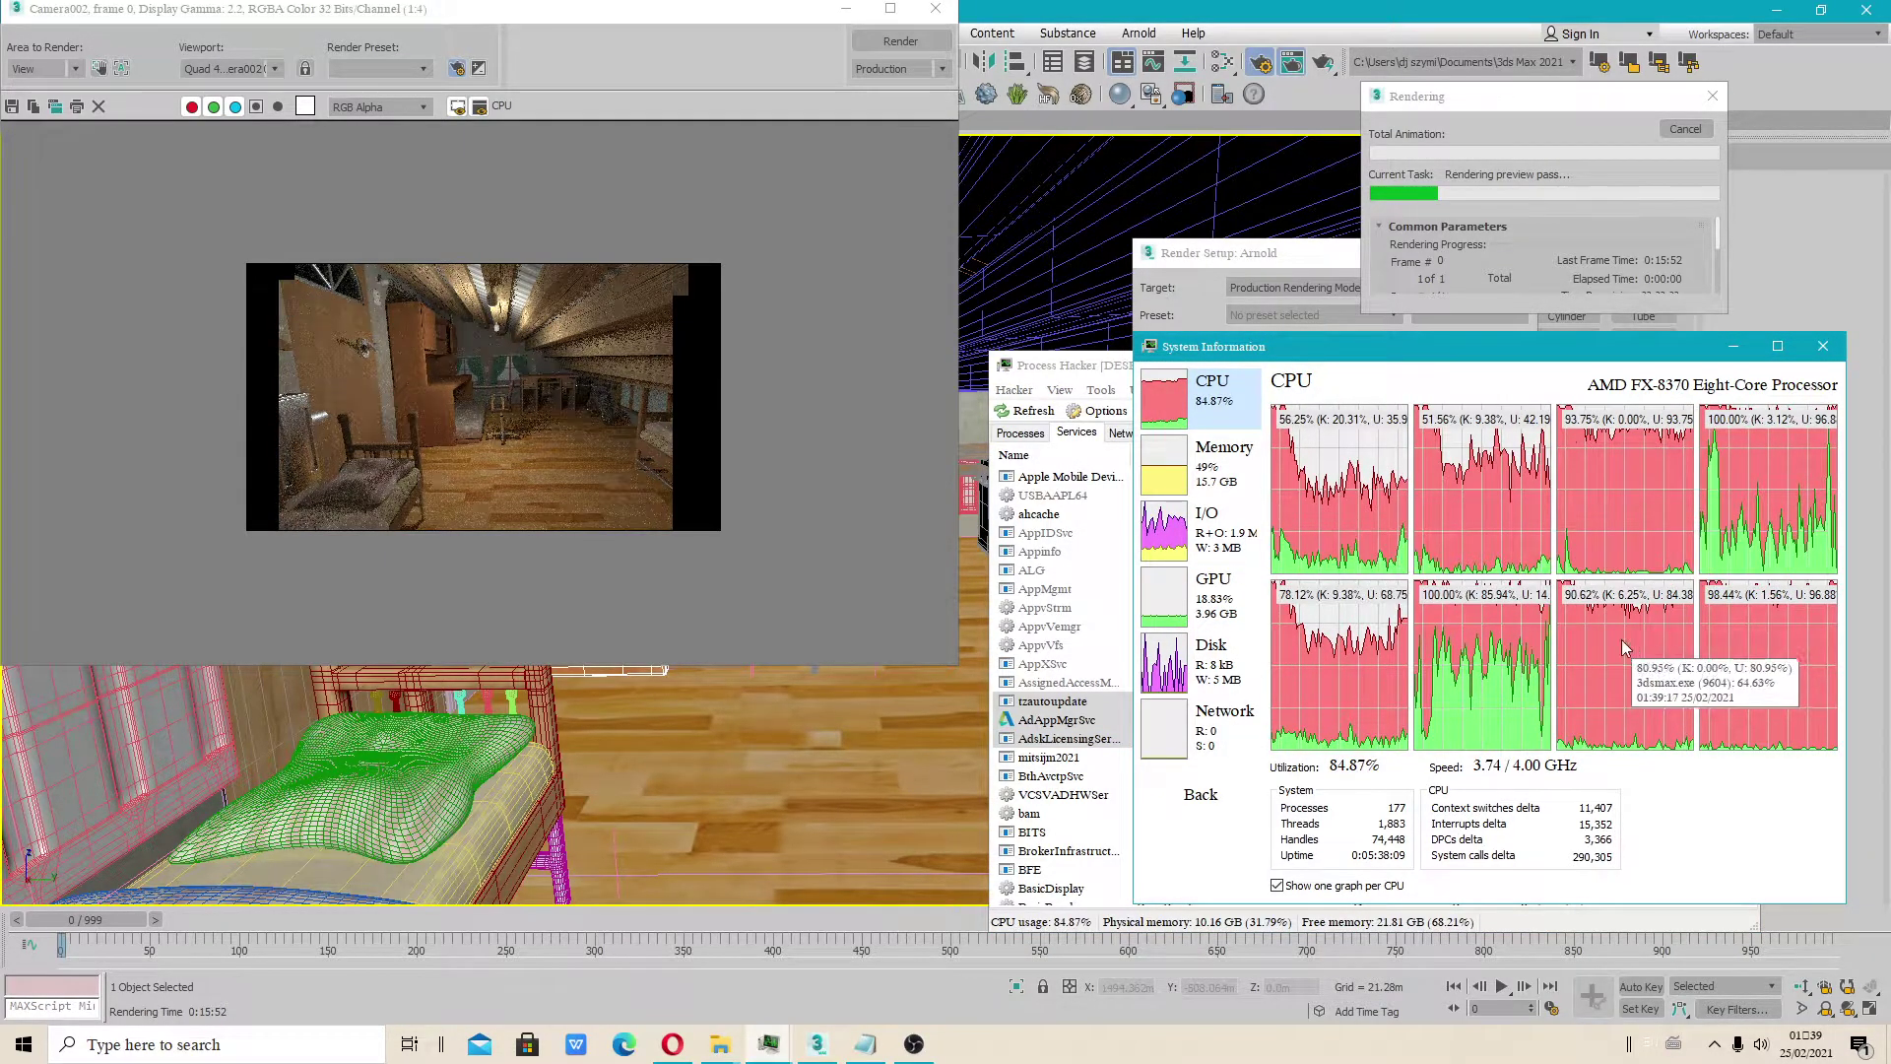
{"action": "mouse_move", "coordinate": [1317, 670]}
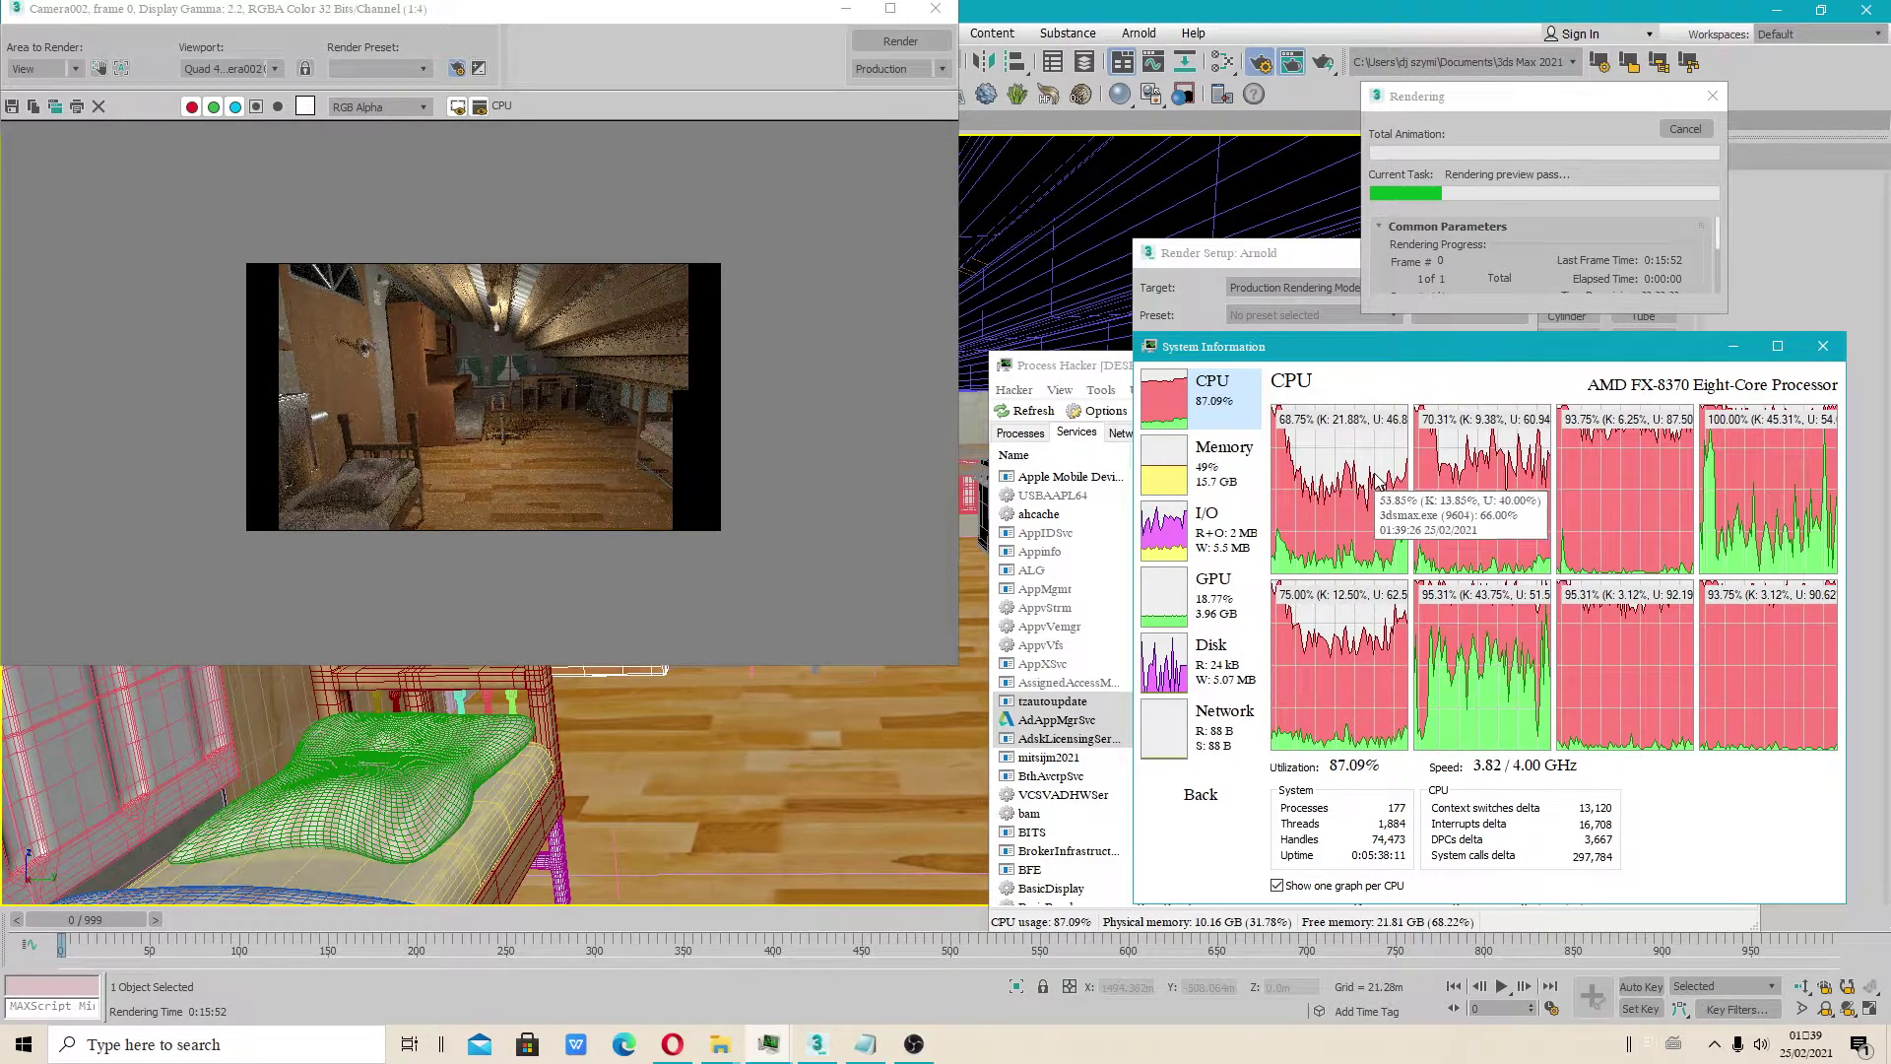
{"action": "mouse_move", "coordinate": [1506, 541]}
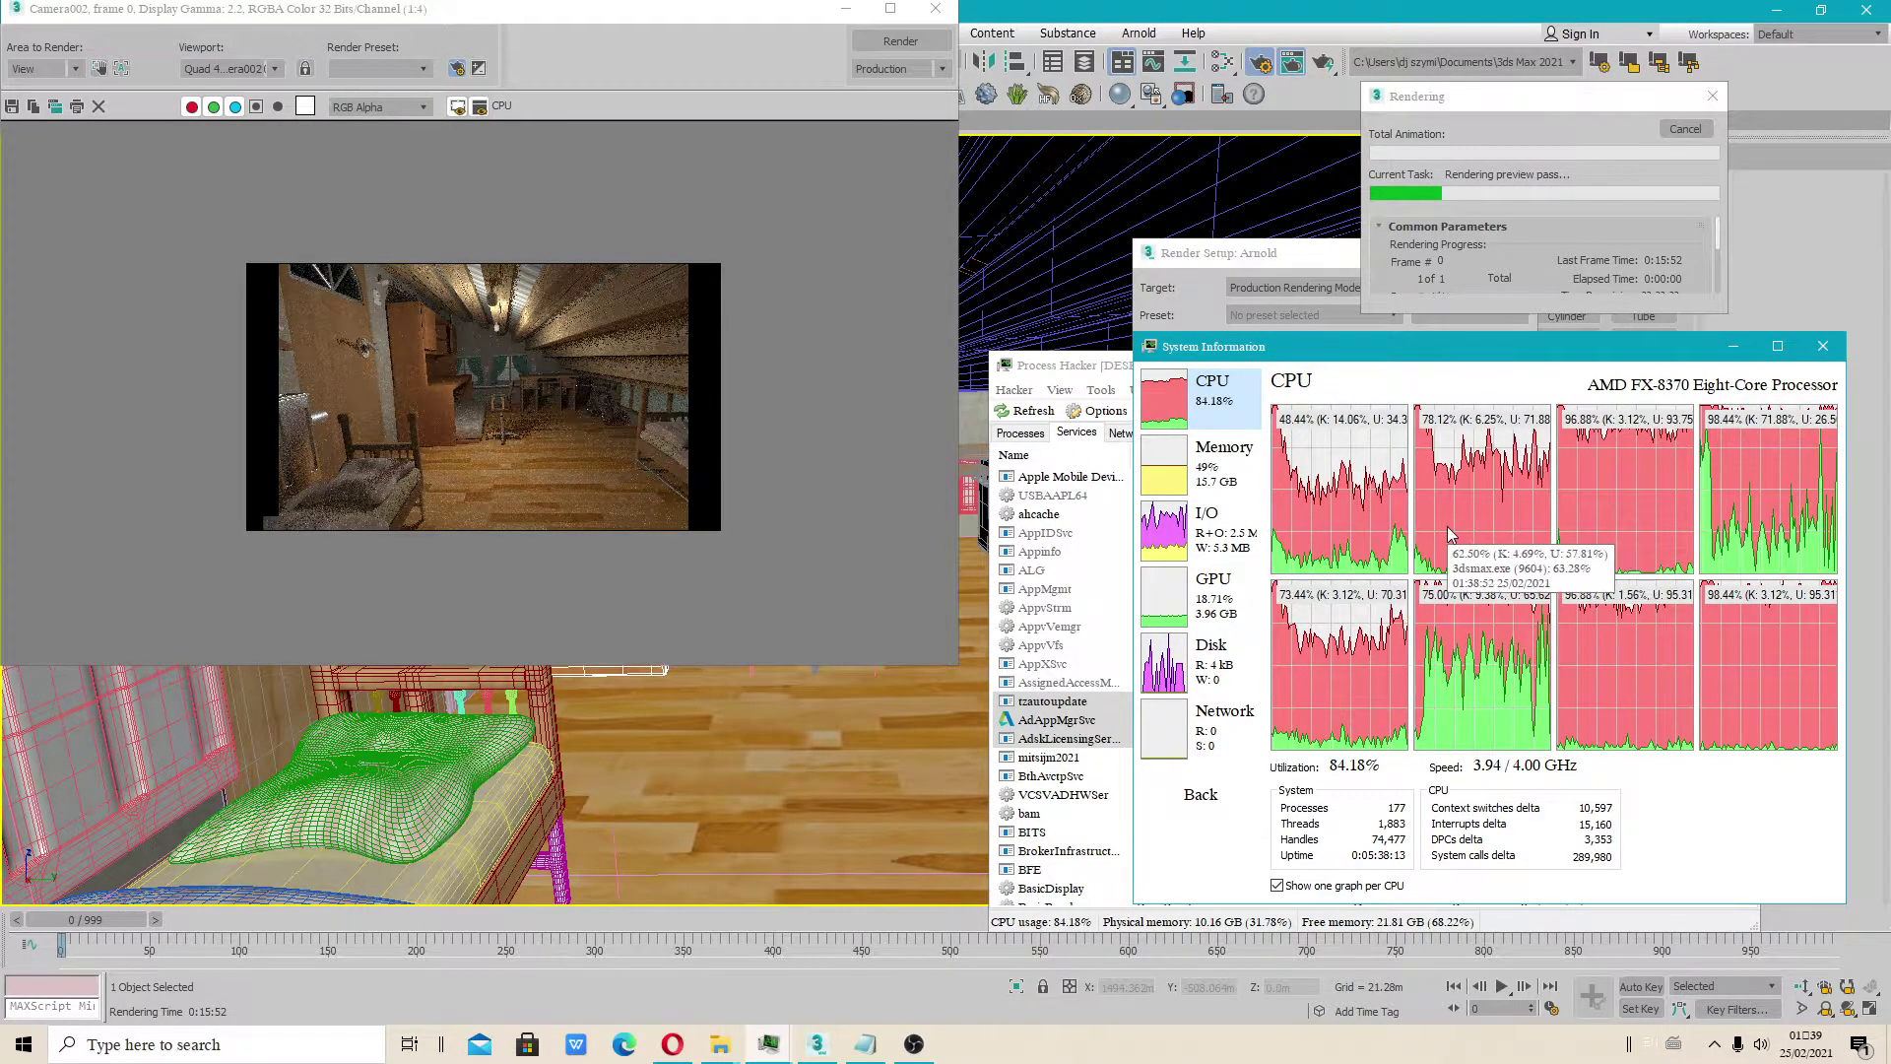
{"action": "mouse_move", "coordinate": [1634, 498]}
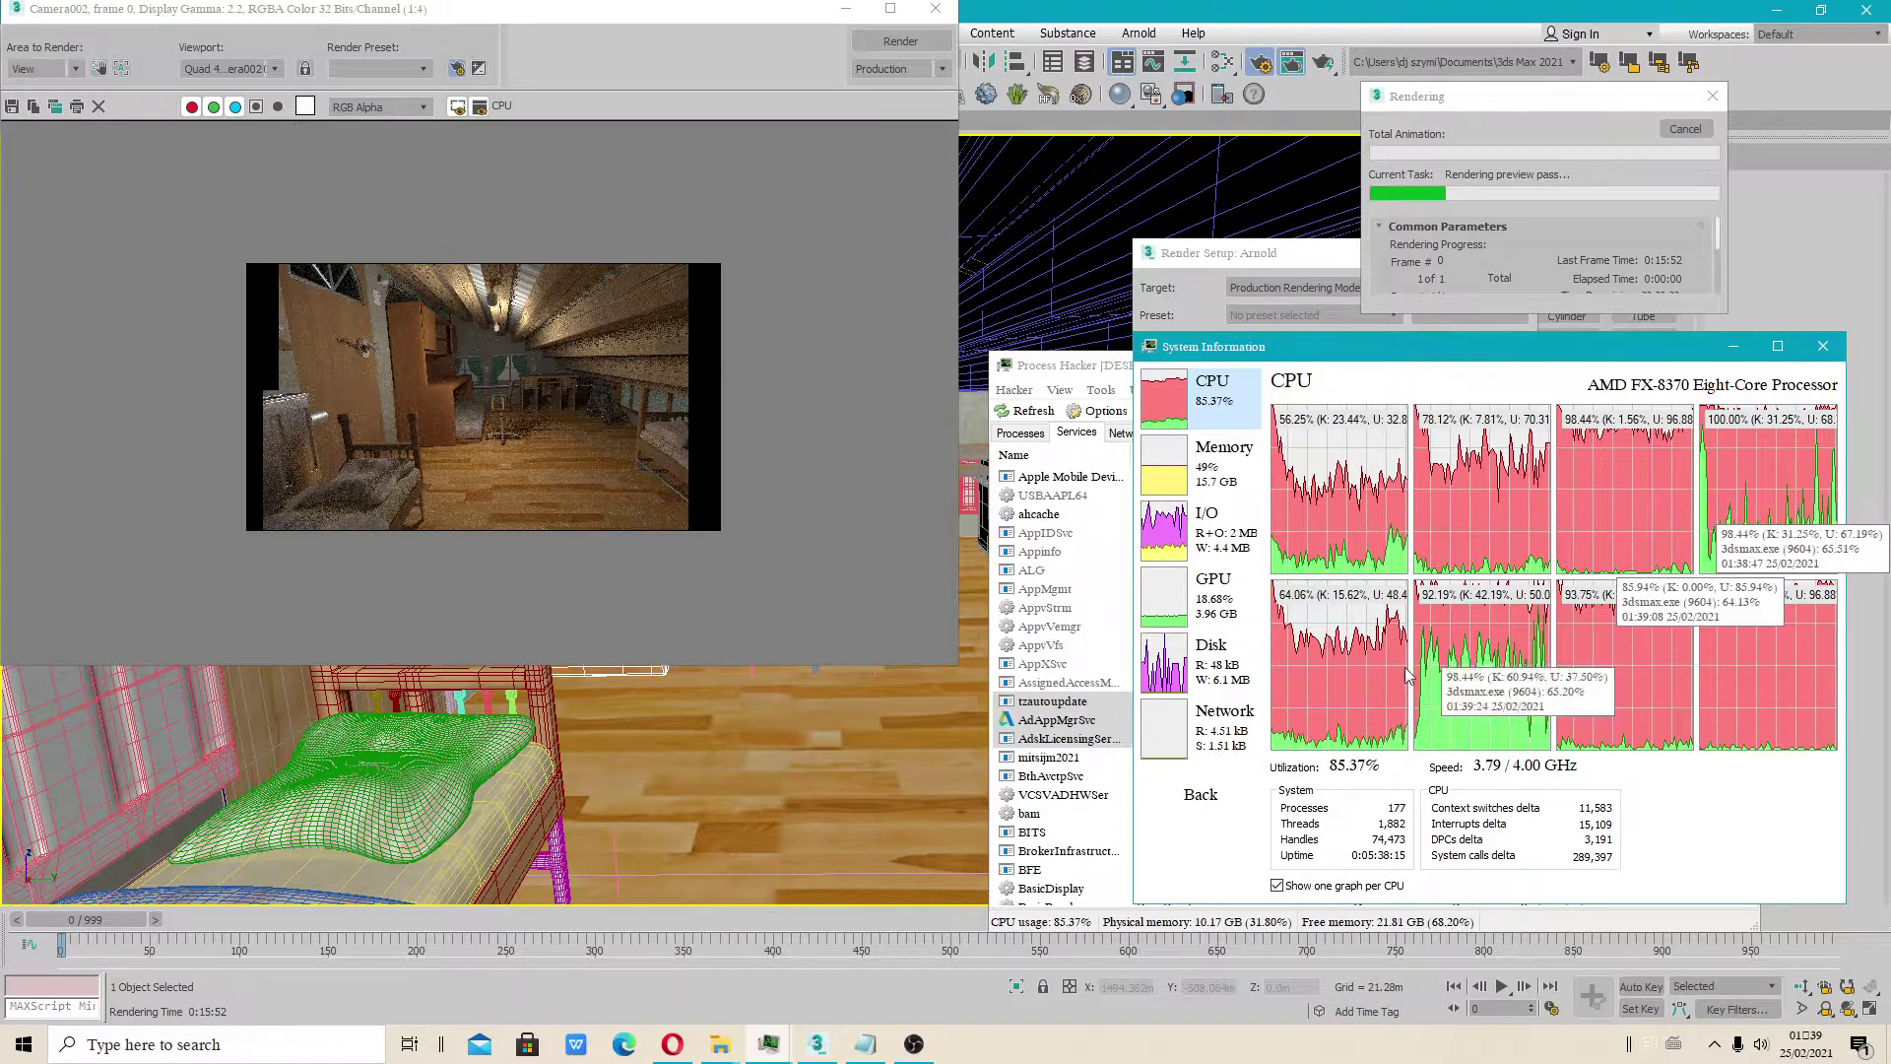
{"action": "mouse_move", "coordinate": [1484, 466]}
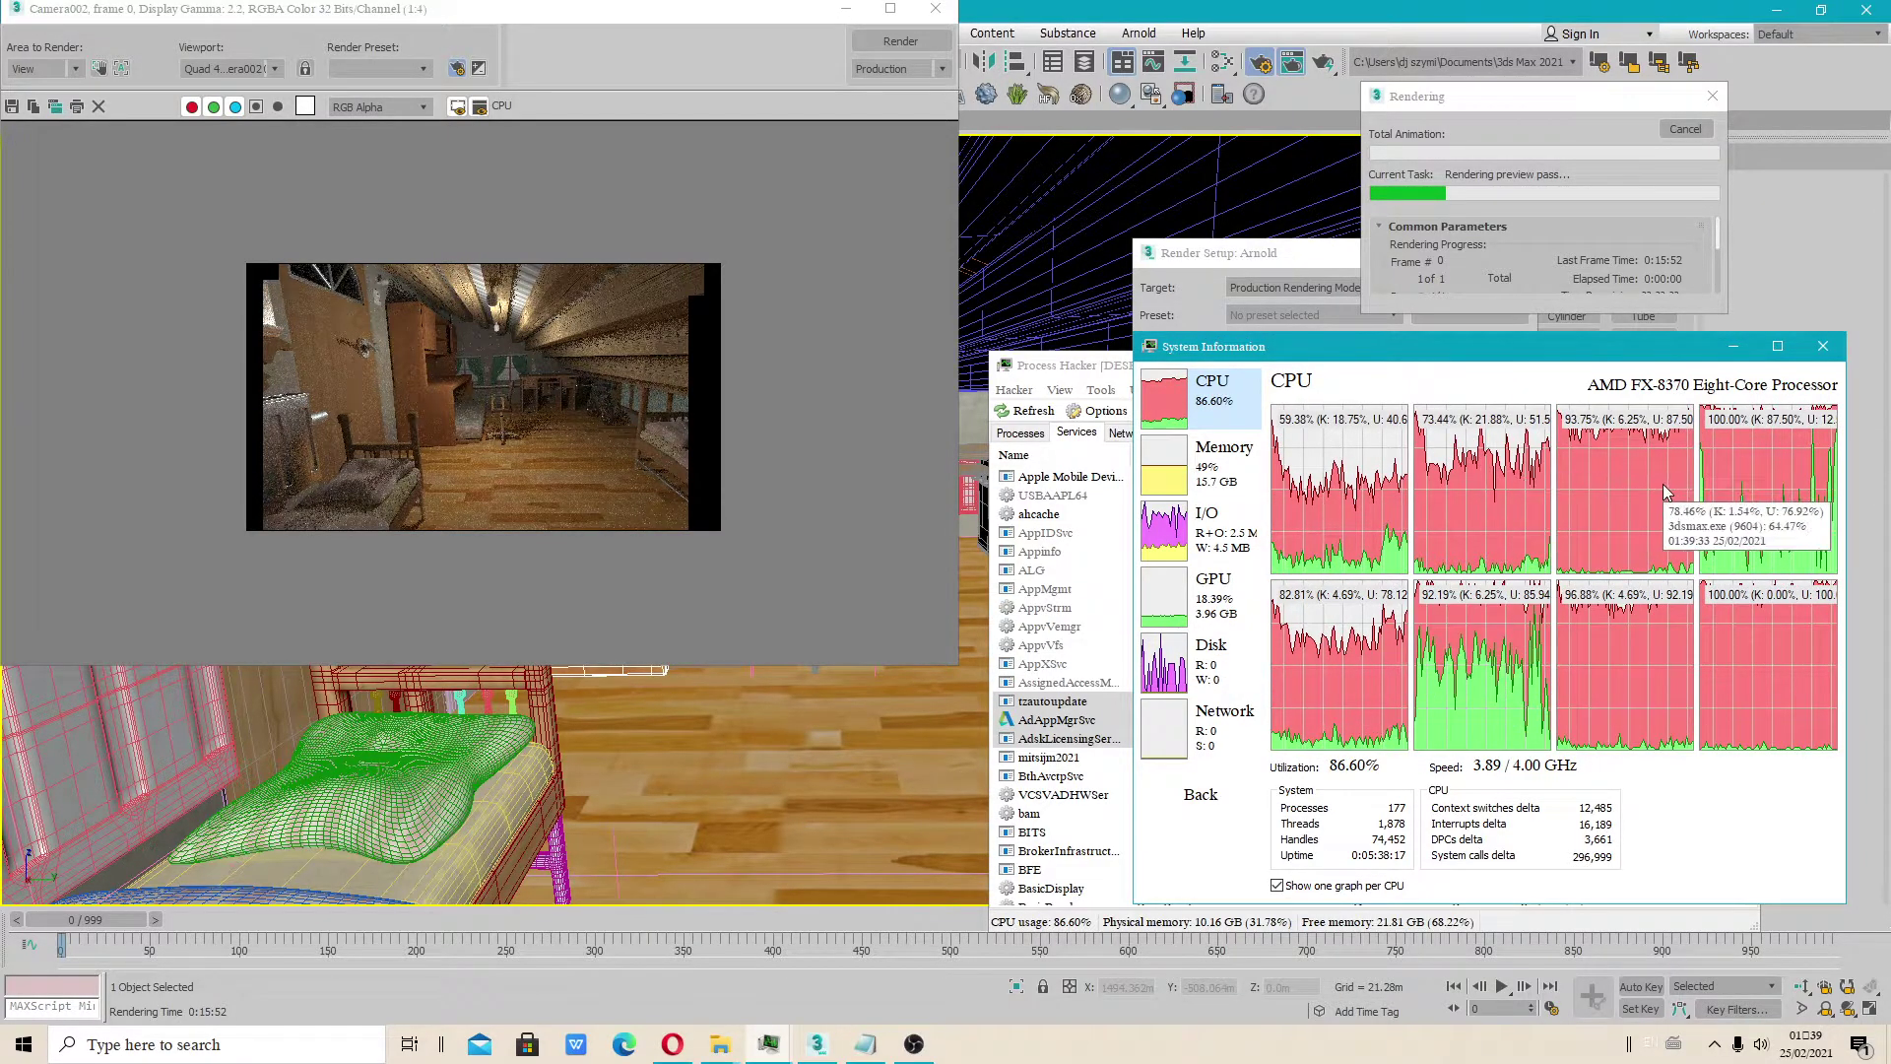
{"action": "mouse_move", "coordinate": [1453, 659]}
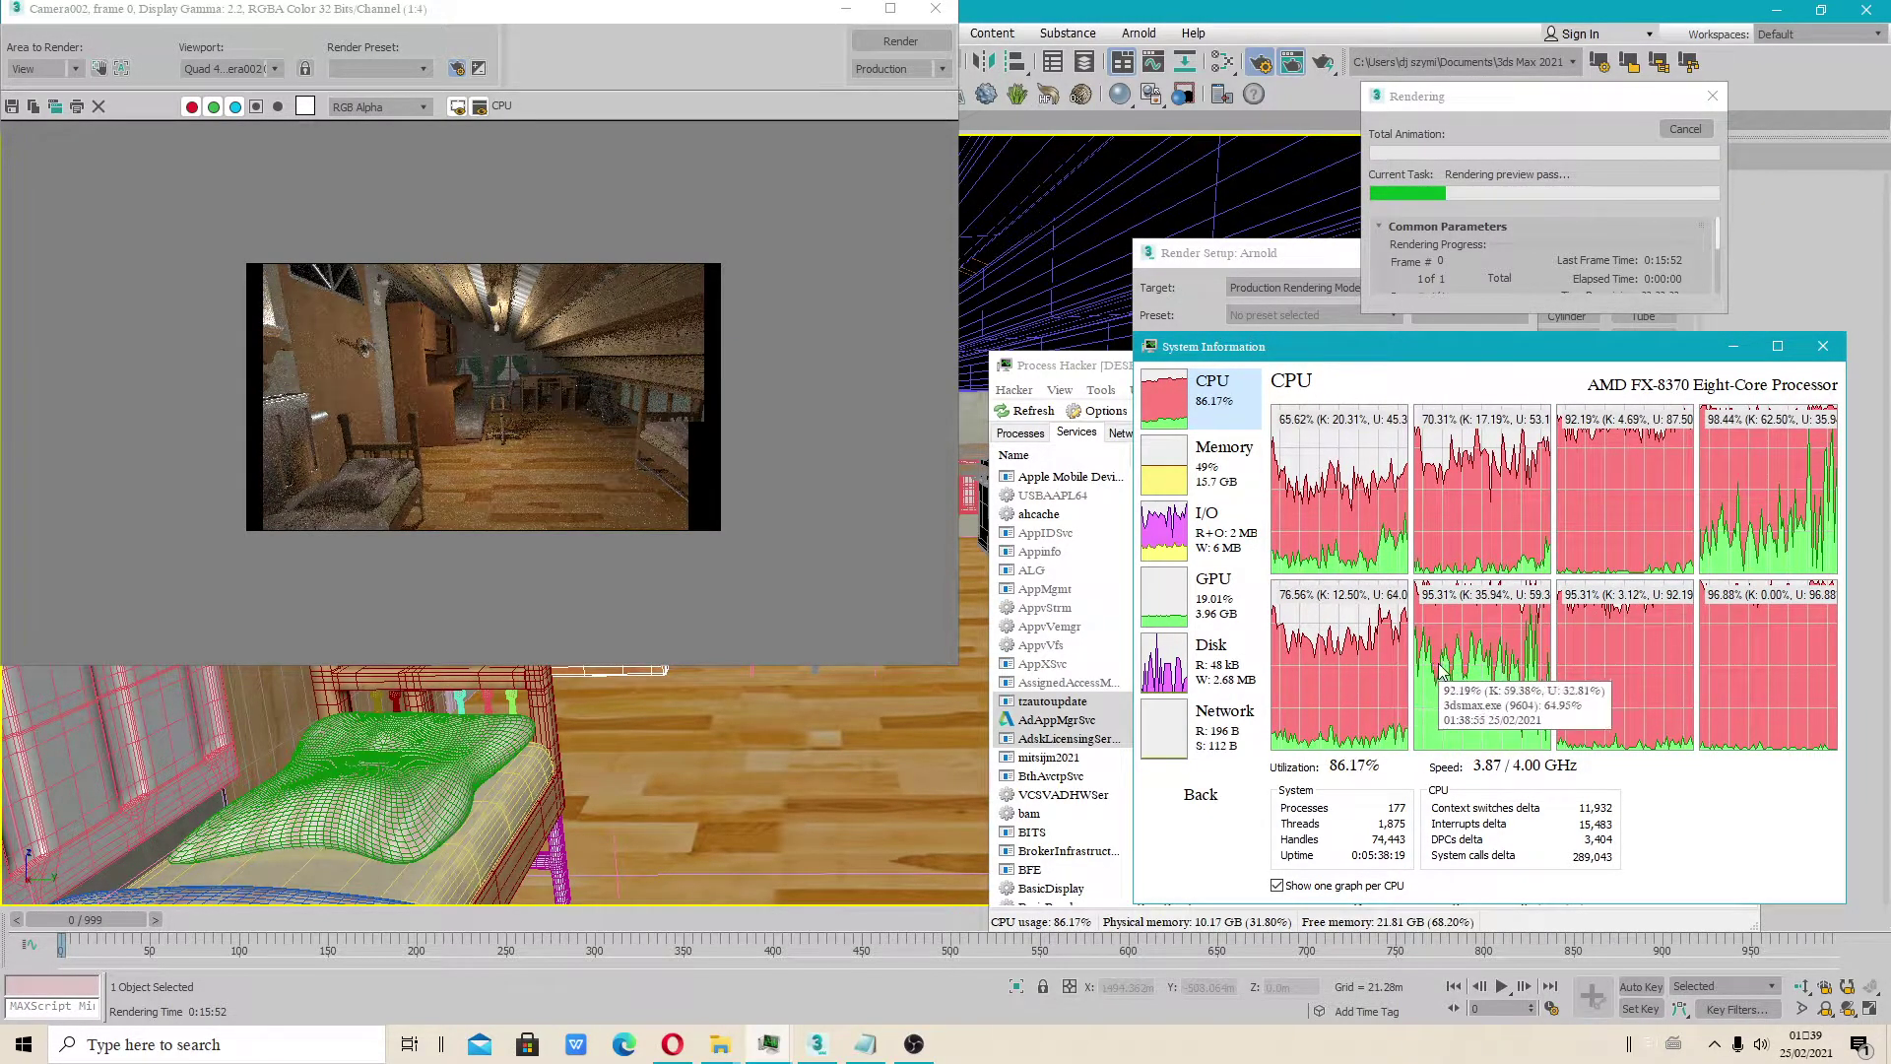
{"action": "mouse_move", "coordinate": [1494, 497]}
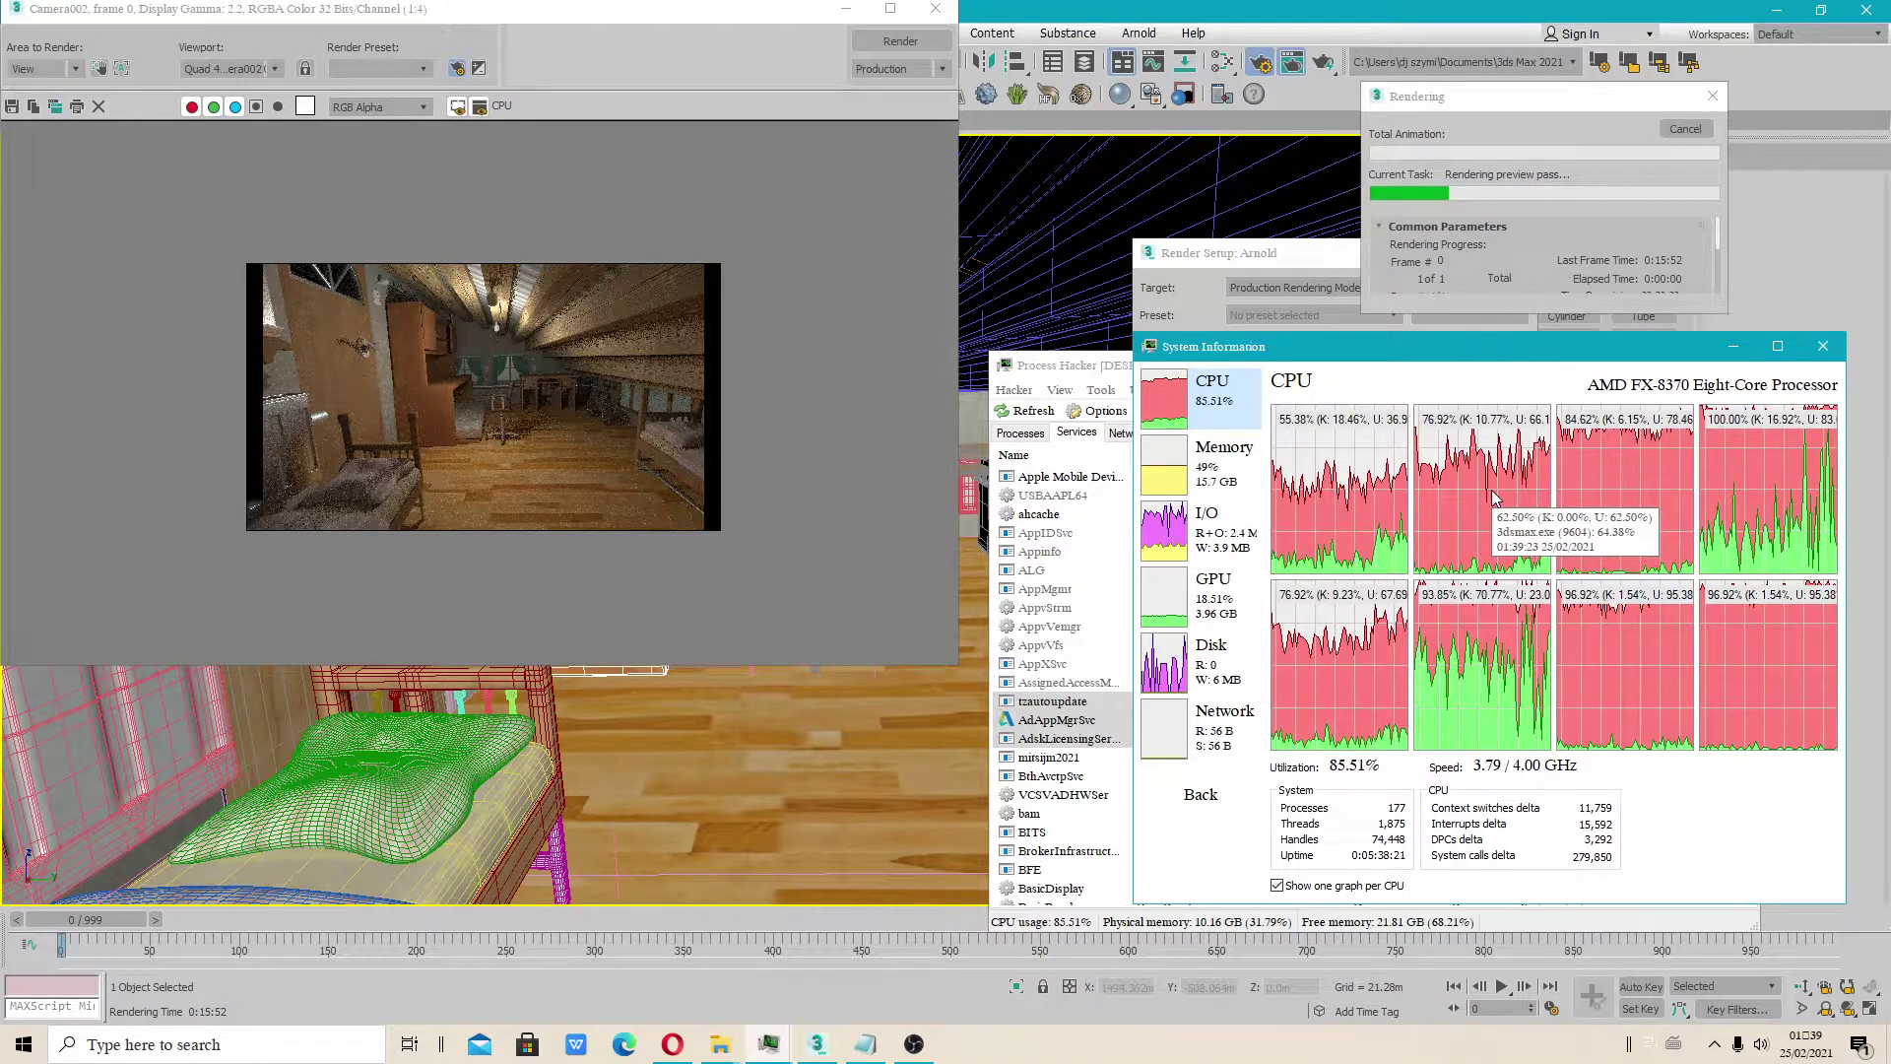
{"action": "left_click", "coordinate": [1733, 349]}
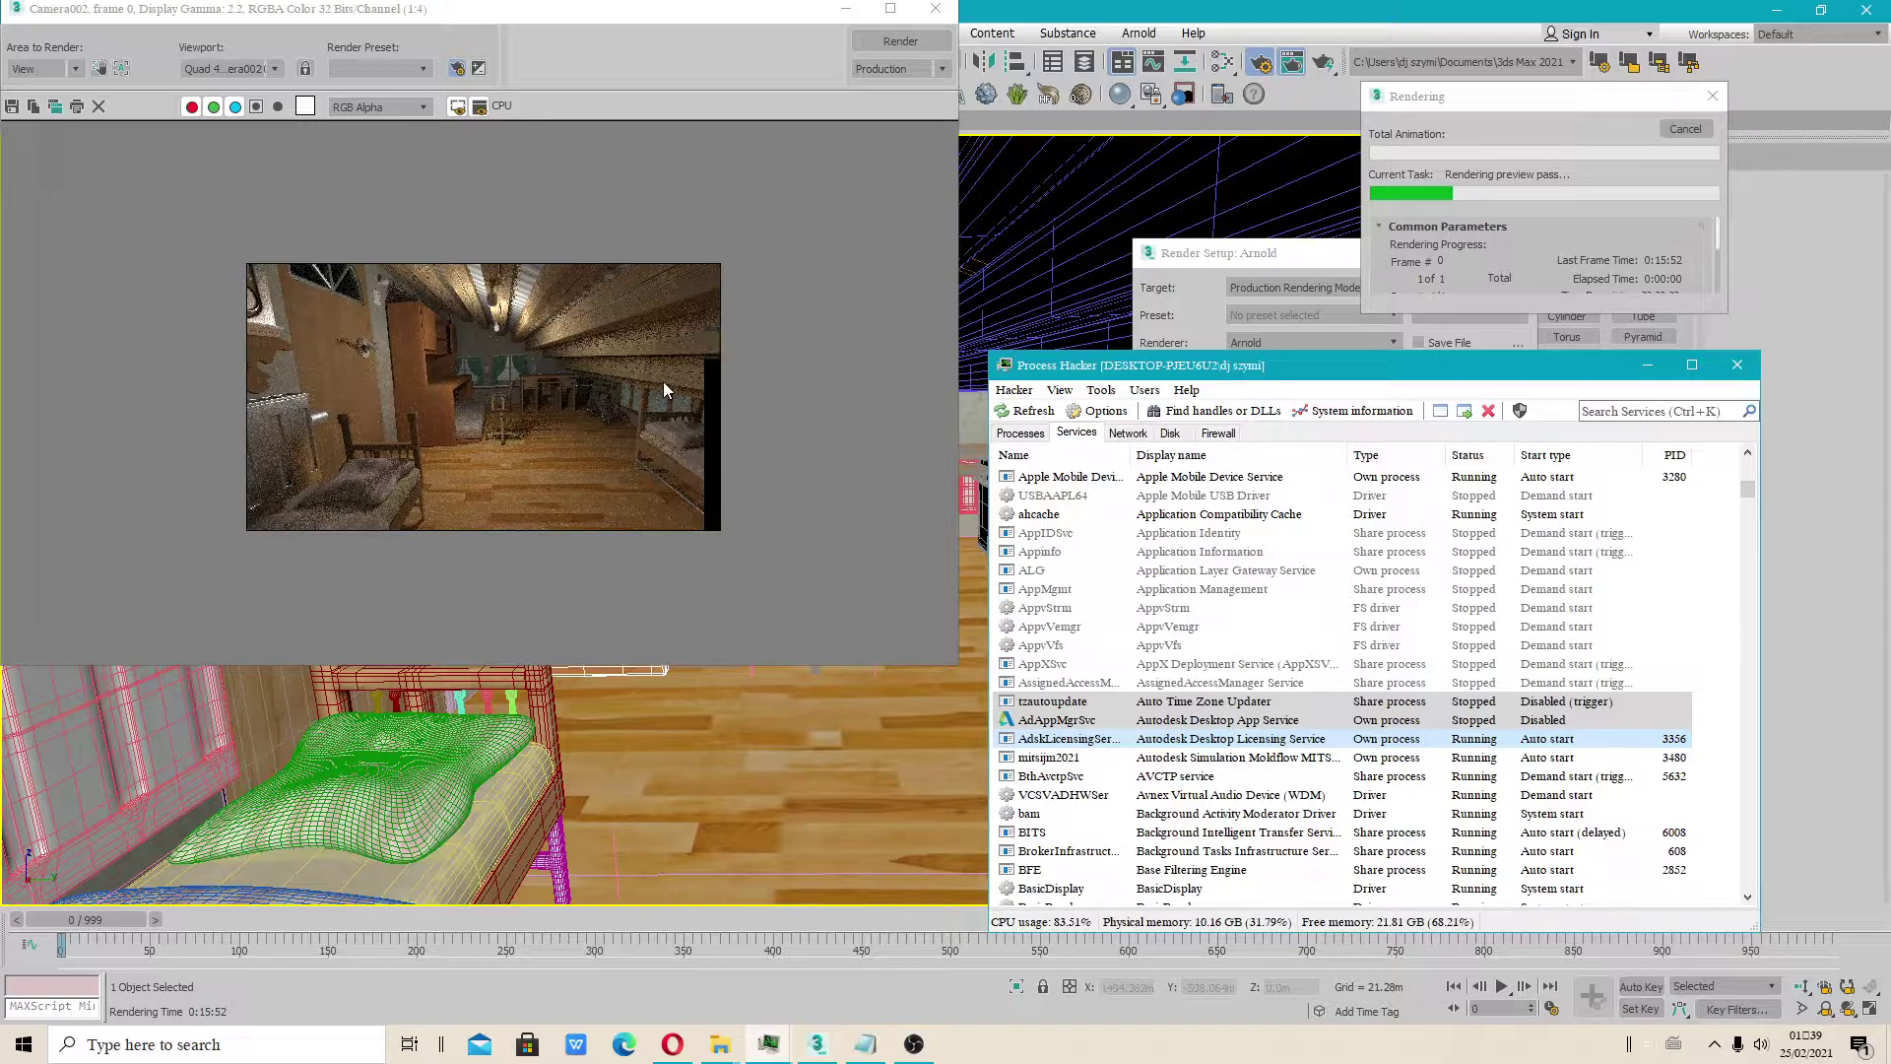
Switch back to 3ds Max and examine the noise in the Camera002 render around the curtains, desks, chair and cabinet
{"action": "left_click", "coordinate": [434, 405]}
{"action": "scroll", "coordinate": [454, 404], "scroll_direction": "up", "scroll_amount": 2}
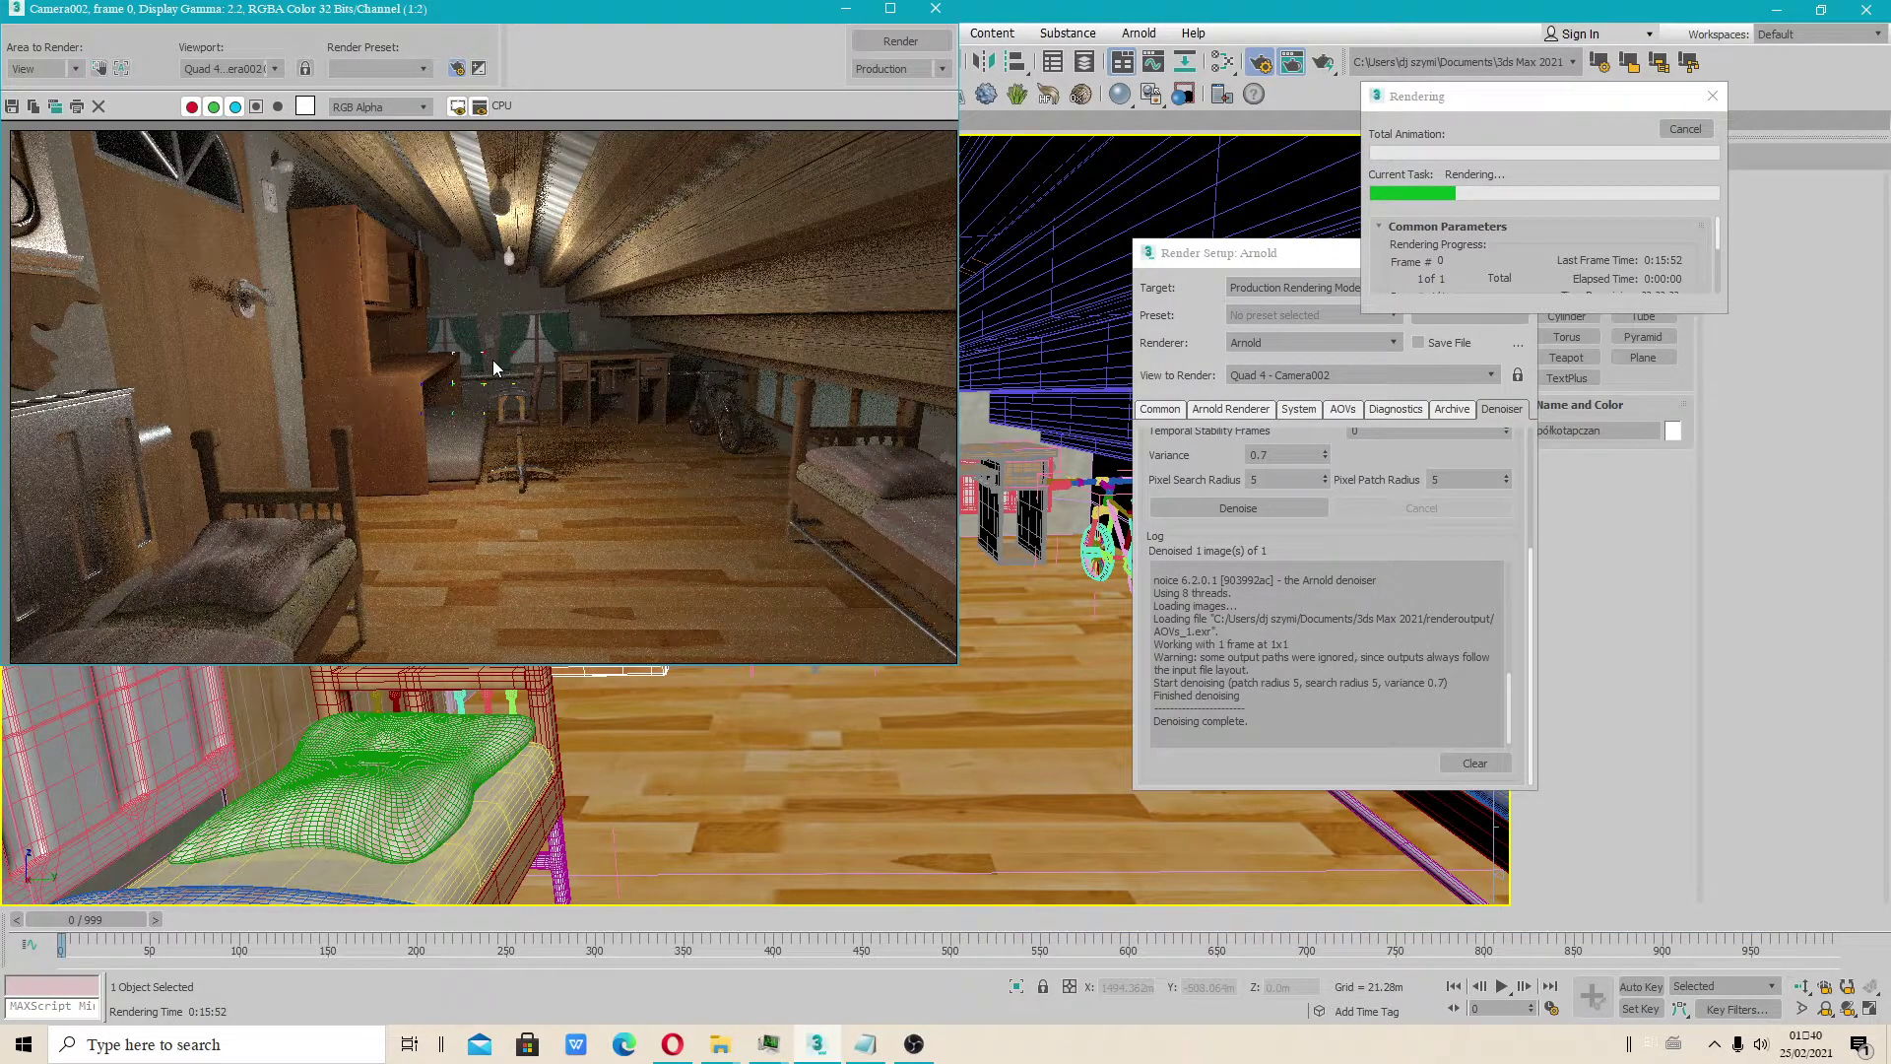
{"action": "scroll", "coordinate": [492, 363], "scroll_direction": "up", "scroll_amount": 1}
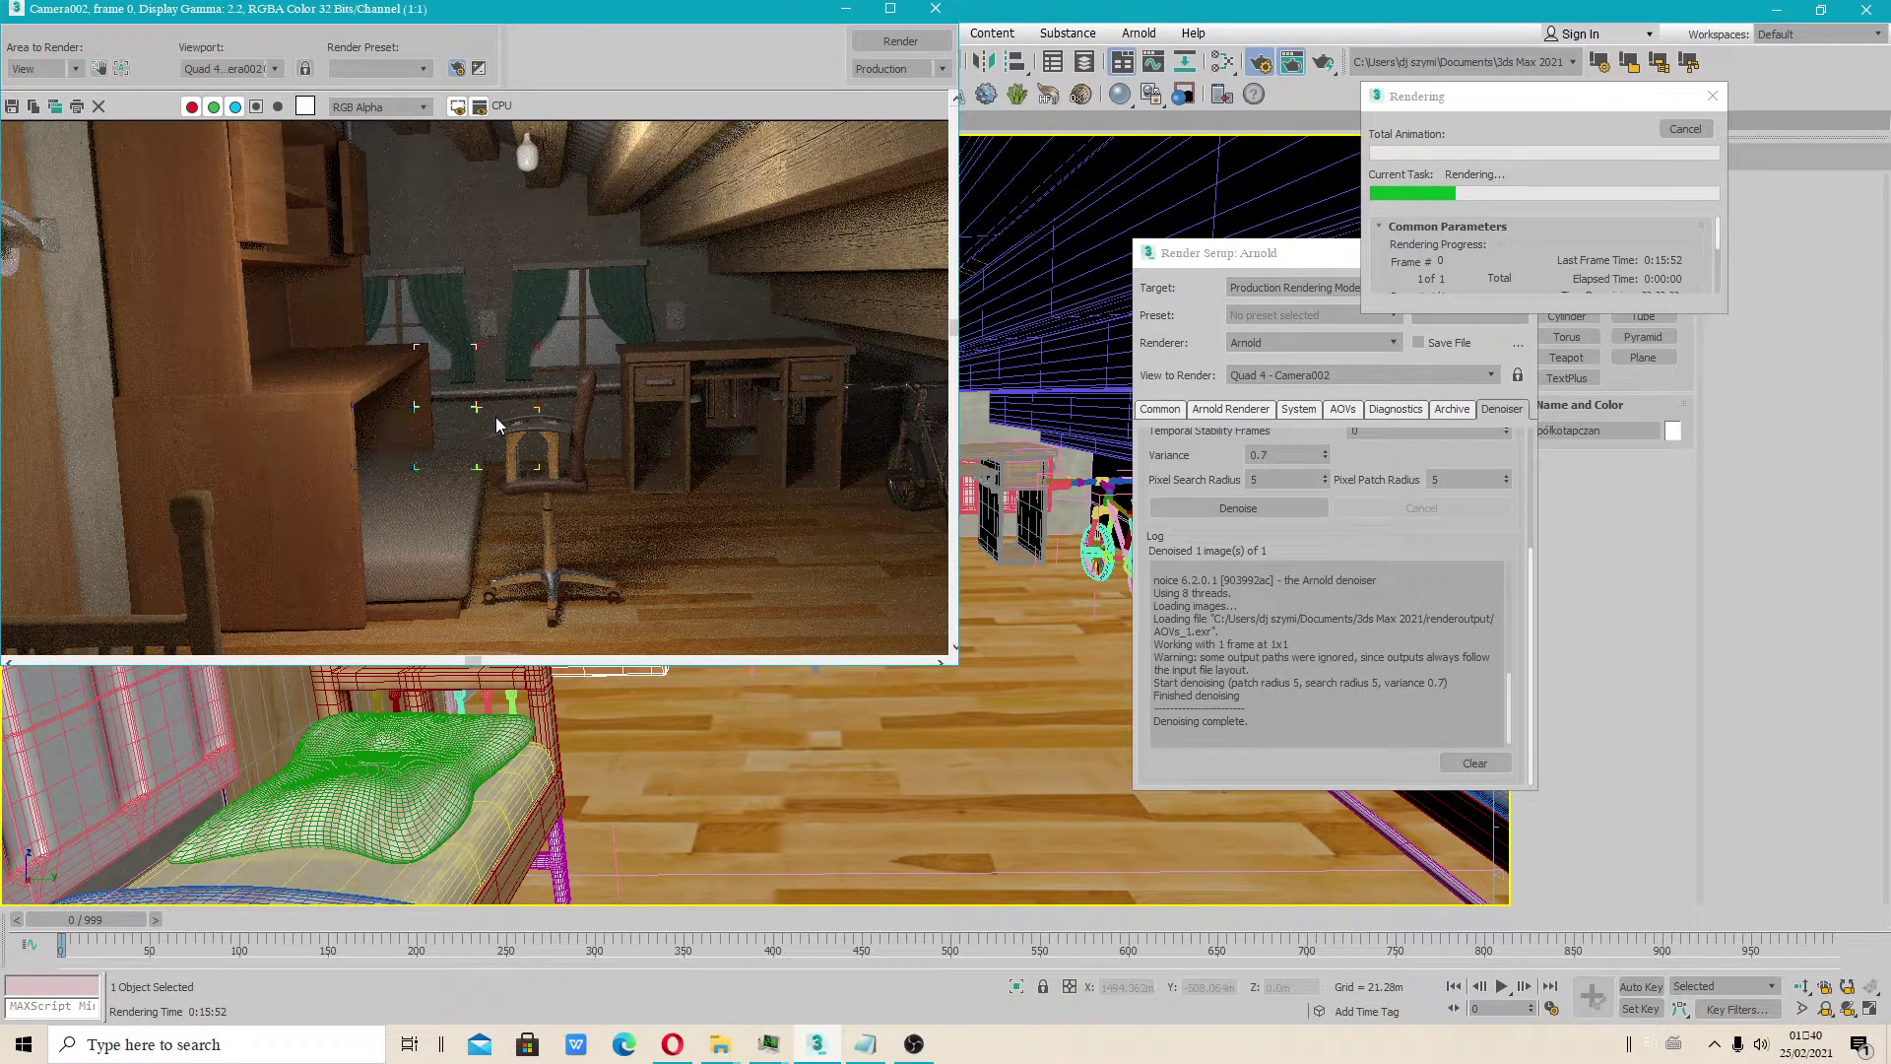
{"action": "left_click_drag", "start_coordinate": [496, 424], "coordinate": [433, 360]}
{"action": "middle_click_drag", "start_coordinate": [459, 430], "coordinate": [464, 372]}
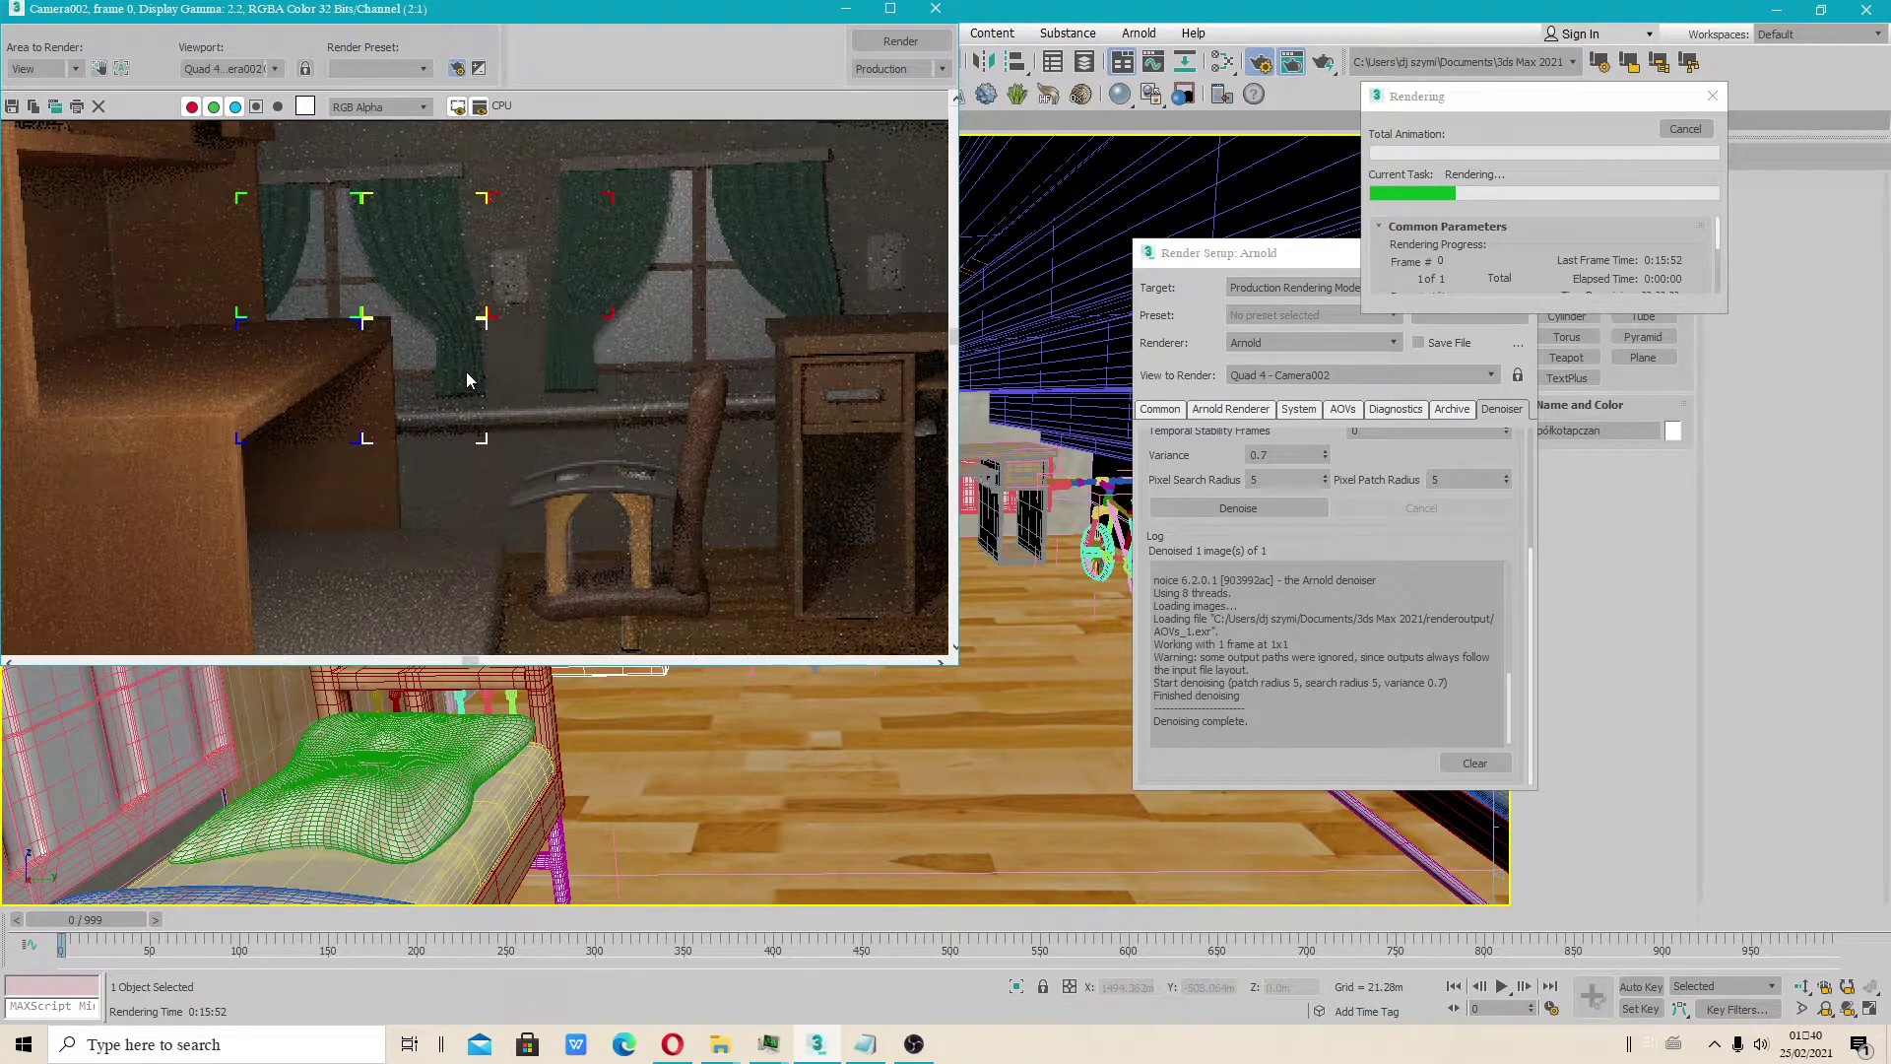
{"action": "middle_click_drag", "start_coordinate": [410, 456], "coordinate": [508, 417]}
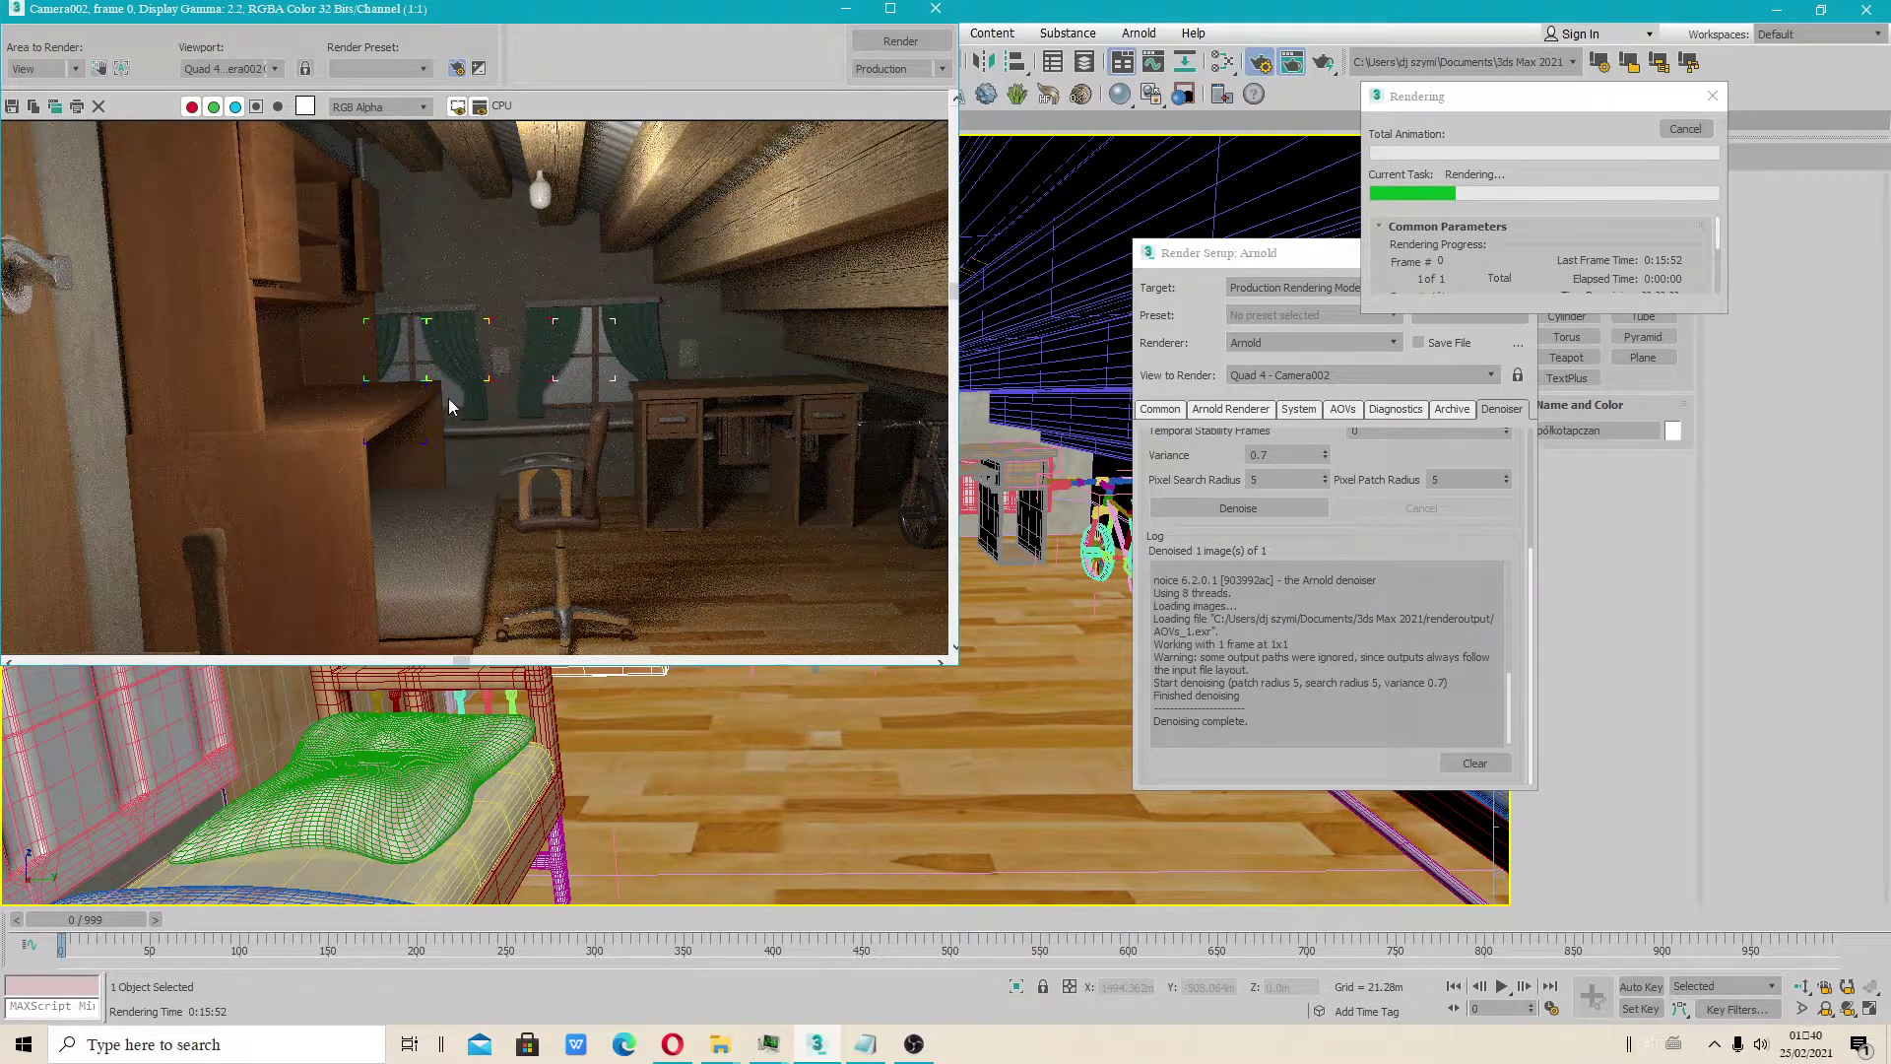
{"action": "scroll", "coordinate": [448, 398], "scroll_direction": "up", "scroll_amount": 1}
{"action": "scroll", "coordinate": [443, 434], "scroll_direction": "down", "scroll_amount": 1}
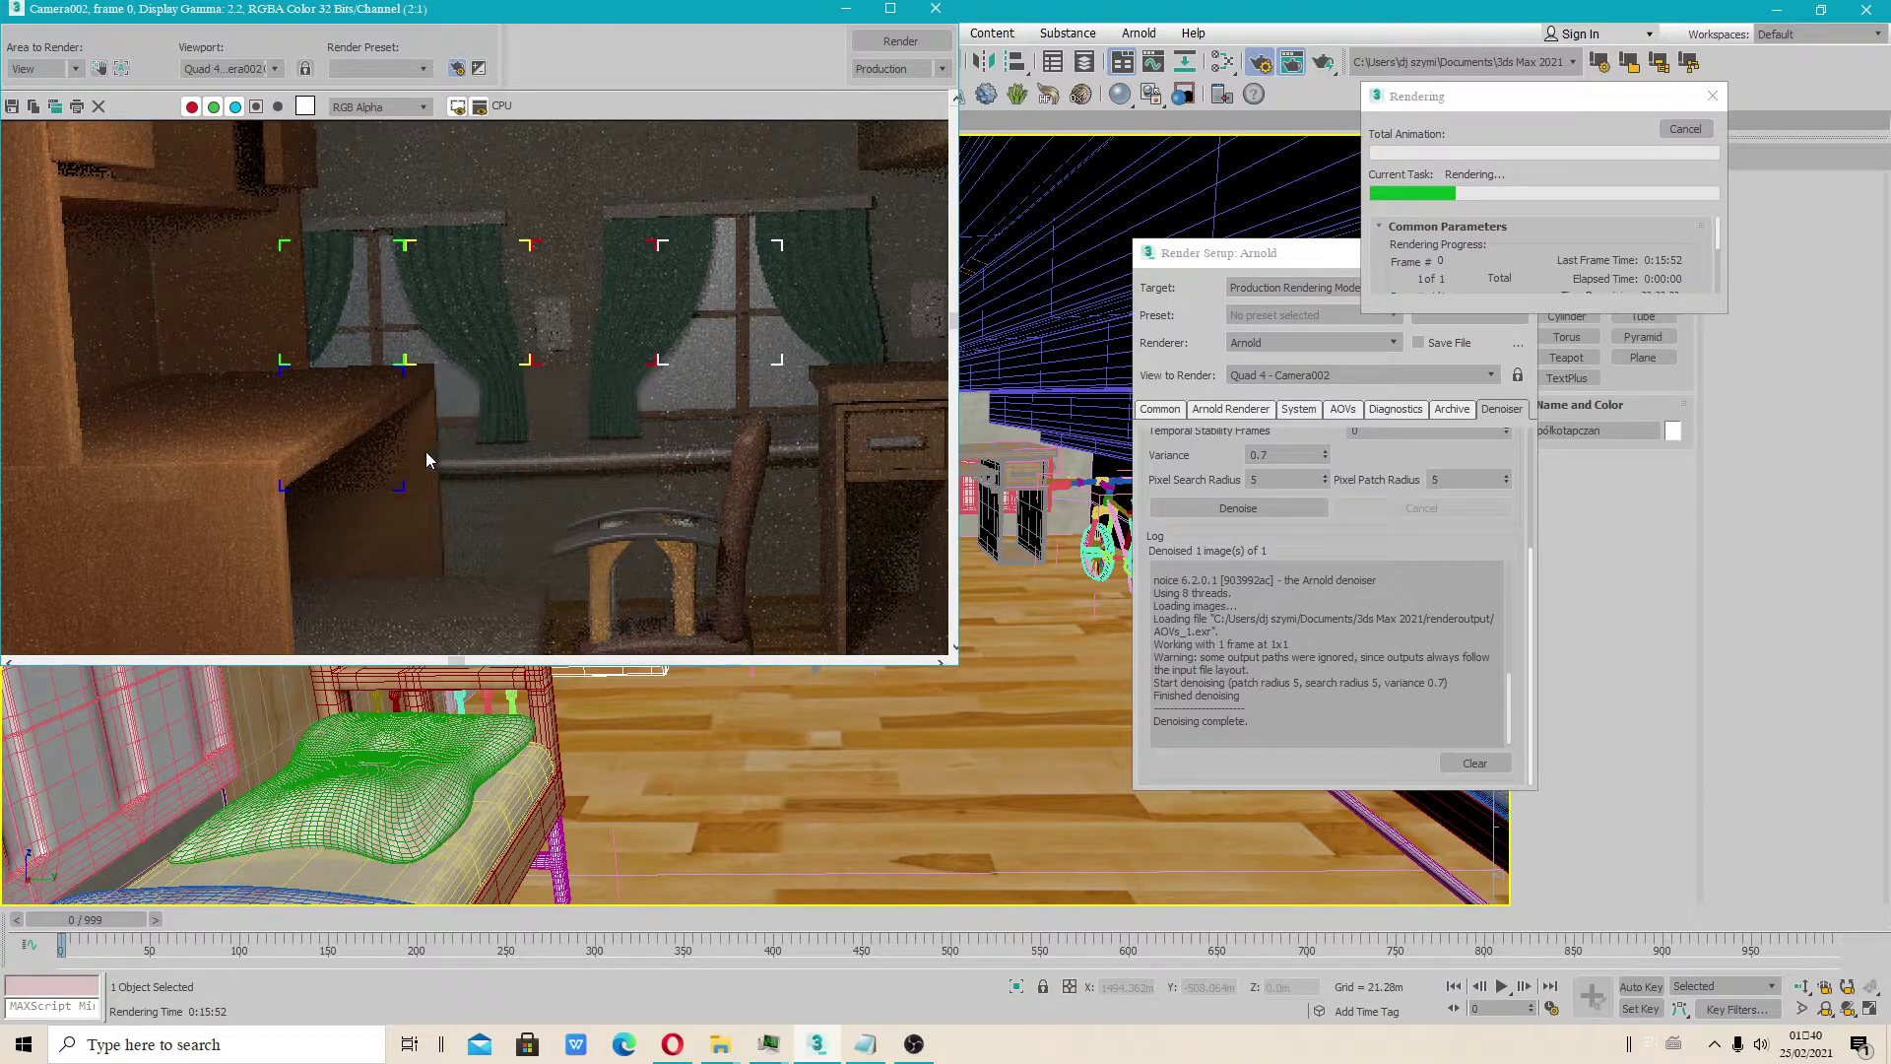
{"action": "scroll", "coordinate": [422, 455], "scroll_direction": "up", "scroll_amount": 1}
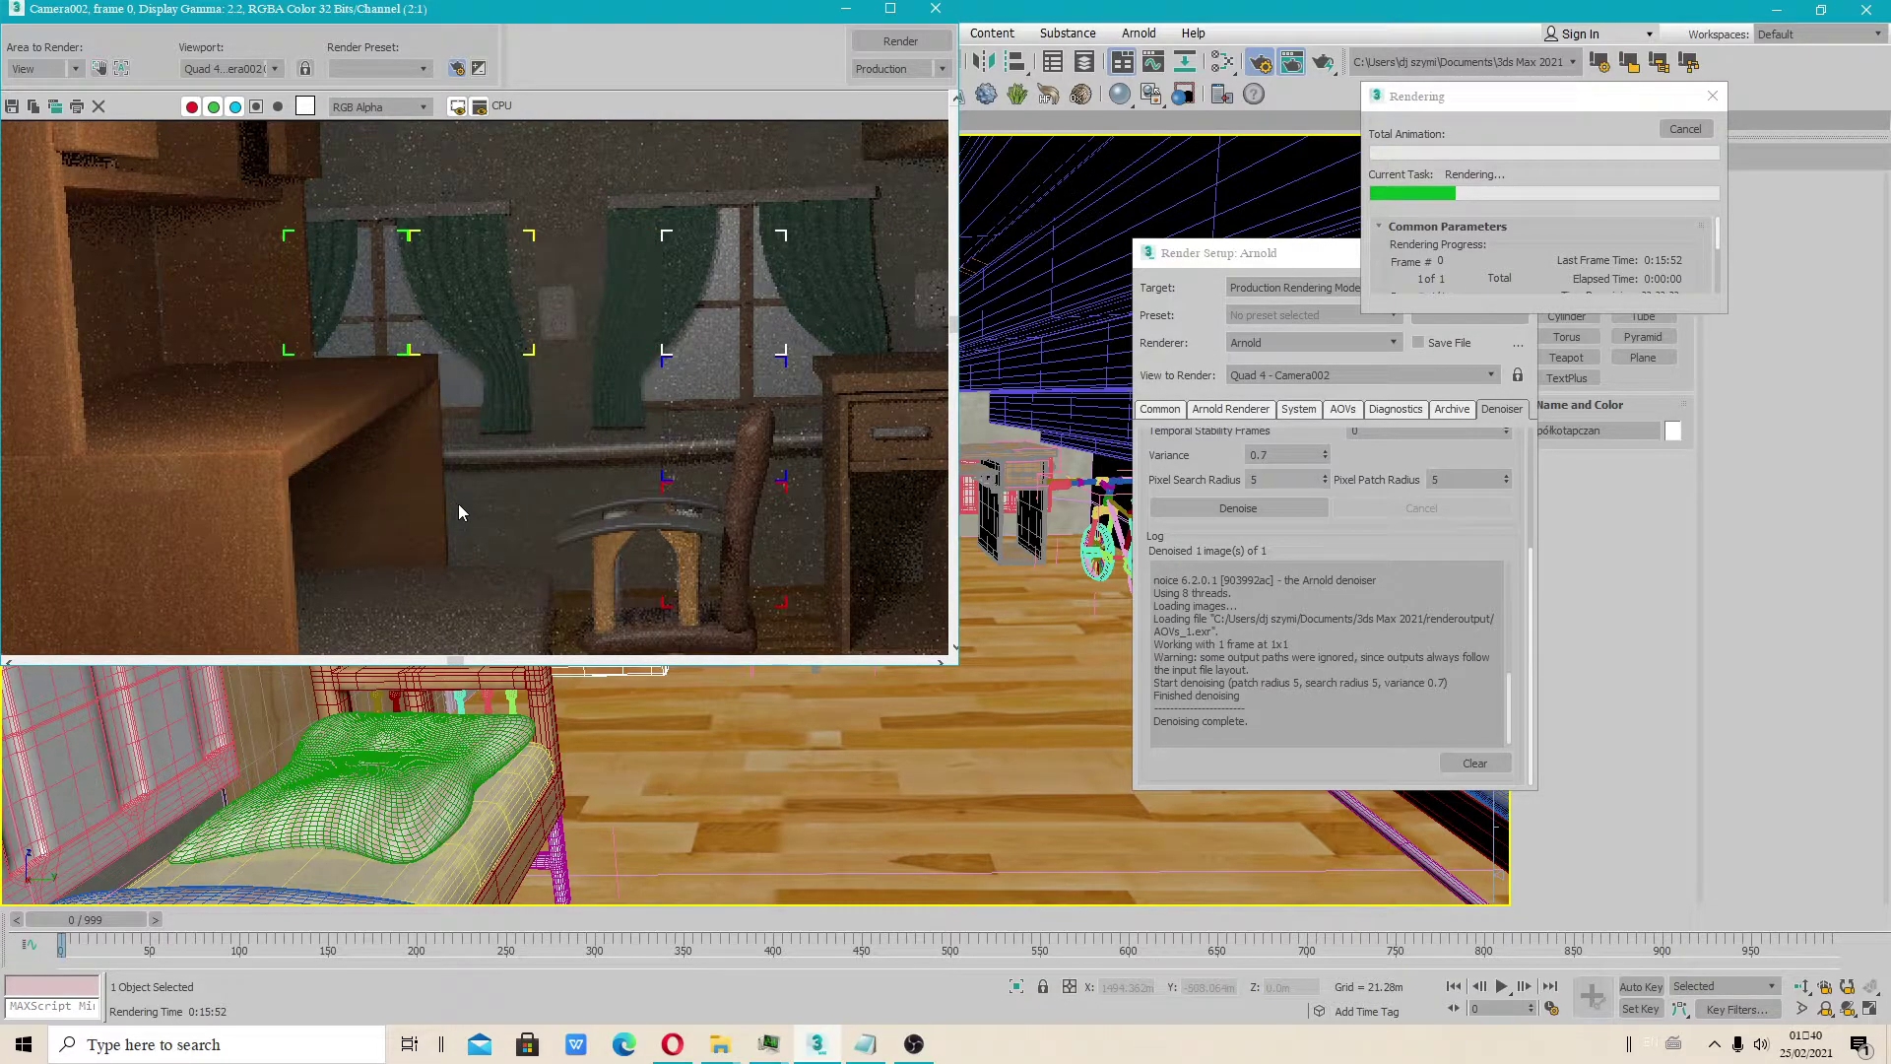
{"action": "scroll", "coordinate": [616, 558], "scroll_direction": "down", "scroll_amount": 1}
{"action": "scroll", "coordinate": [599, 544], "scroll_direction": "up", "scroll_amount": 1}
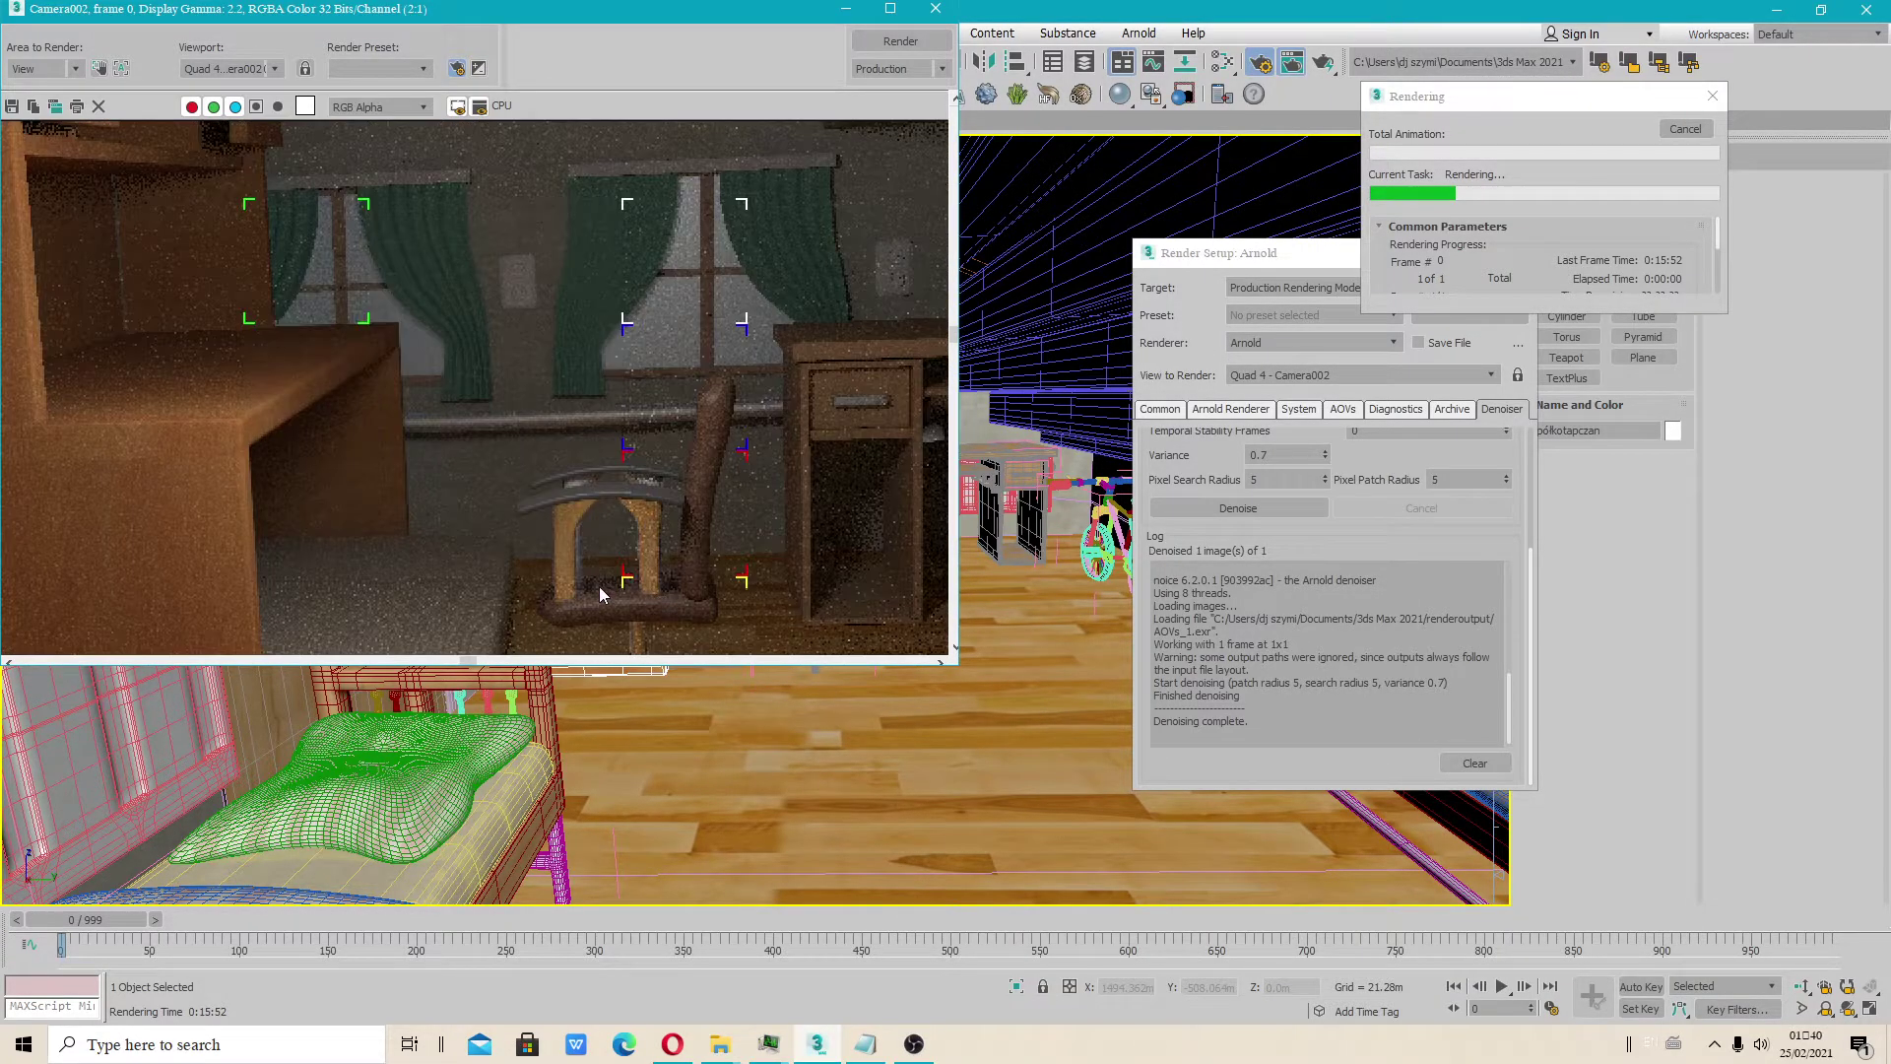
{"action": "scroll", "coordinate": [301, 396], "scroll_direction": "down", "scroll_amount": 1}
{"action": "scroll", "coordinate": [299, 398], "scroll_direction": "up", "scroll_amount": 1}
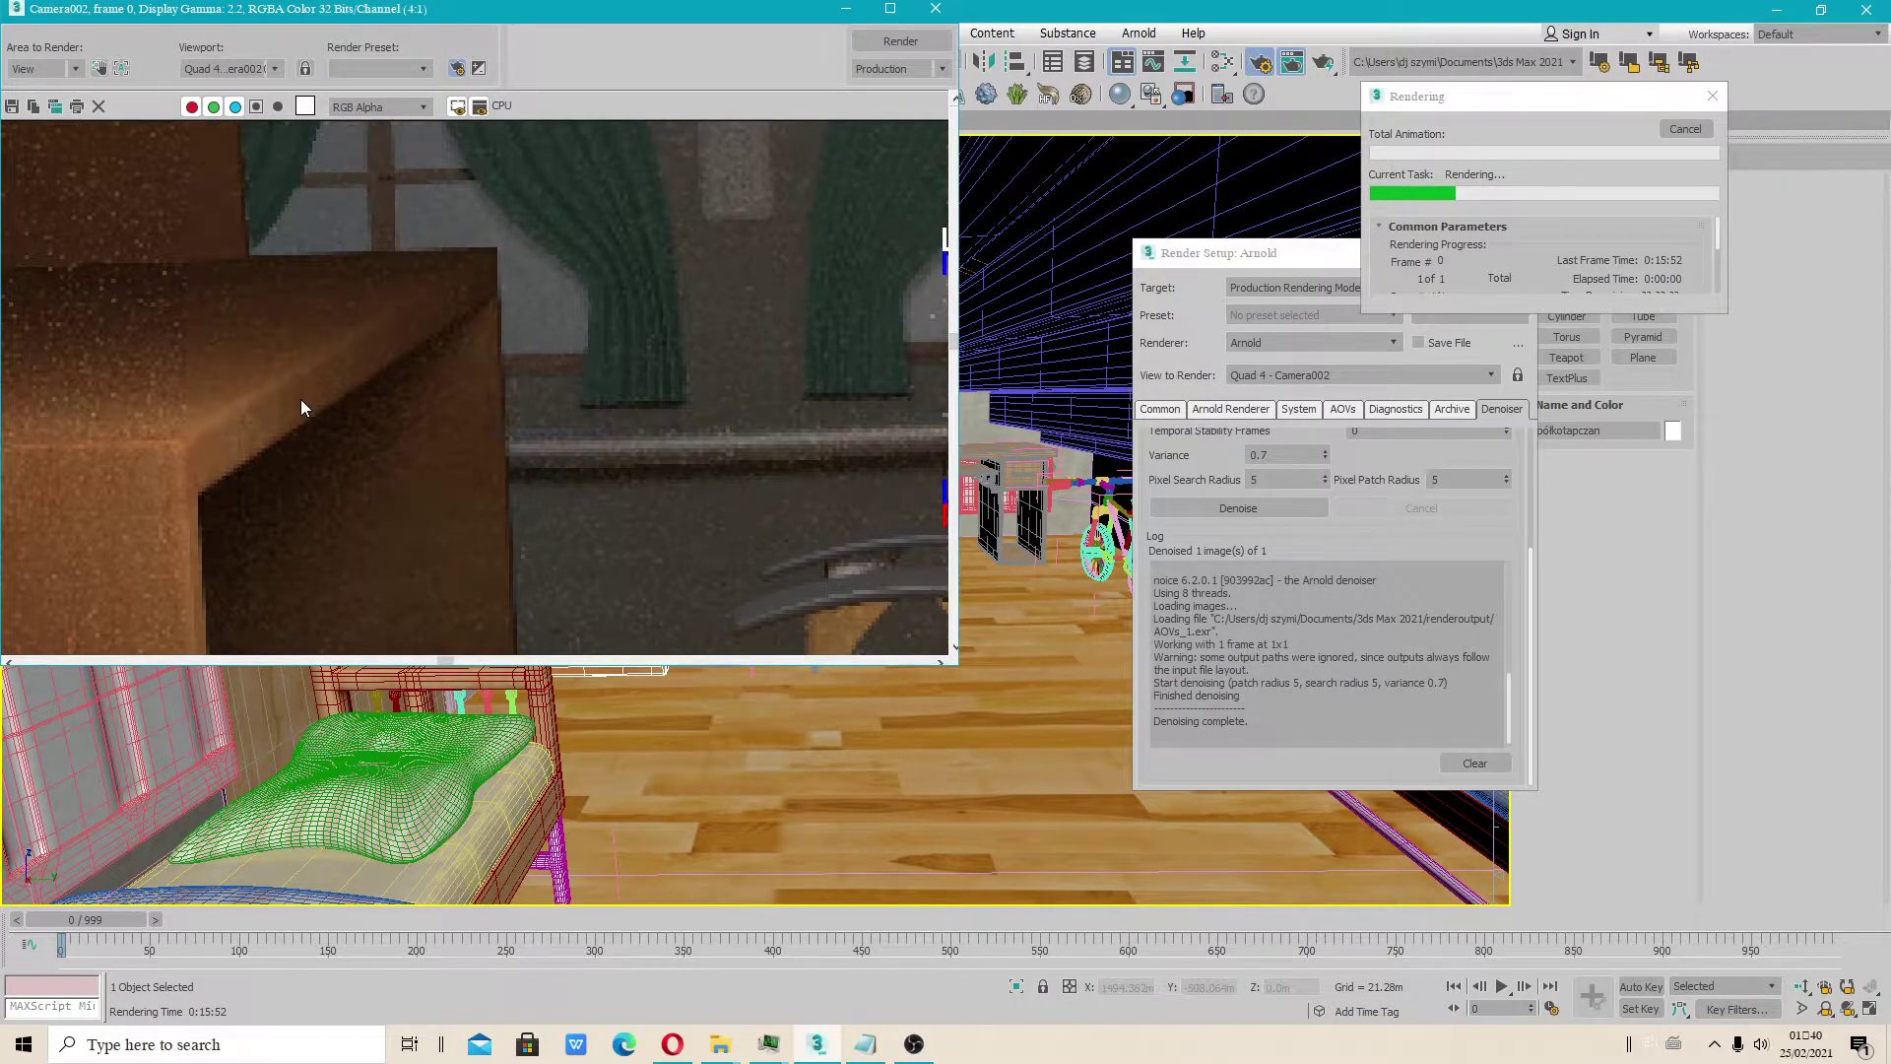
{"action": "scroll", "coordinate": [347, 399], "scroll_direction": "down", "scroll_amount": 1}
{"action": "scroll", "coordinate": [443, 461], "scroll_direction": "down", "scroll_amount": 1}
{"action": "scroll", "coordinate": [492, 434], "scroll_direction": "down", "scroll_amount": 1}
{"action": "scroll", "coordinate": [517, 340], "scroll_direction": "up", "scroll_amount": 2}
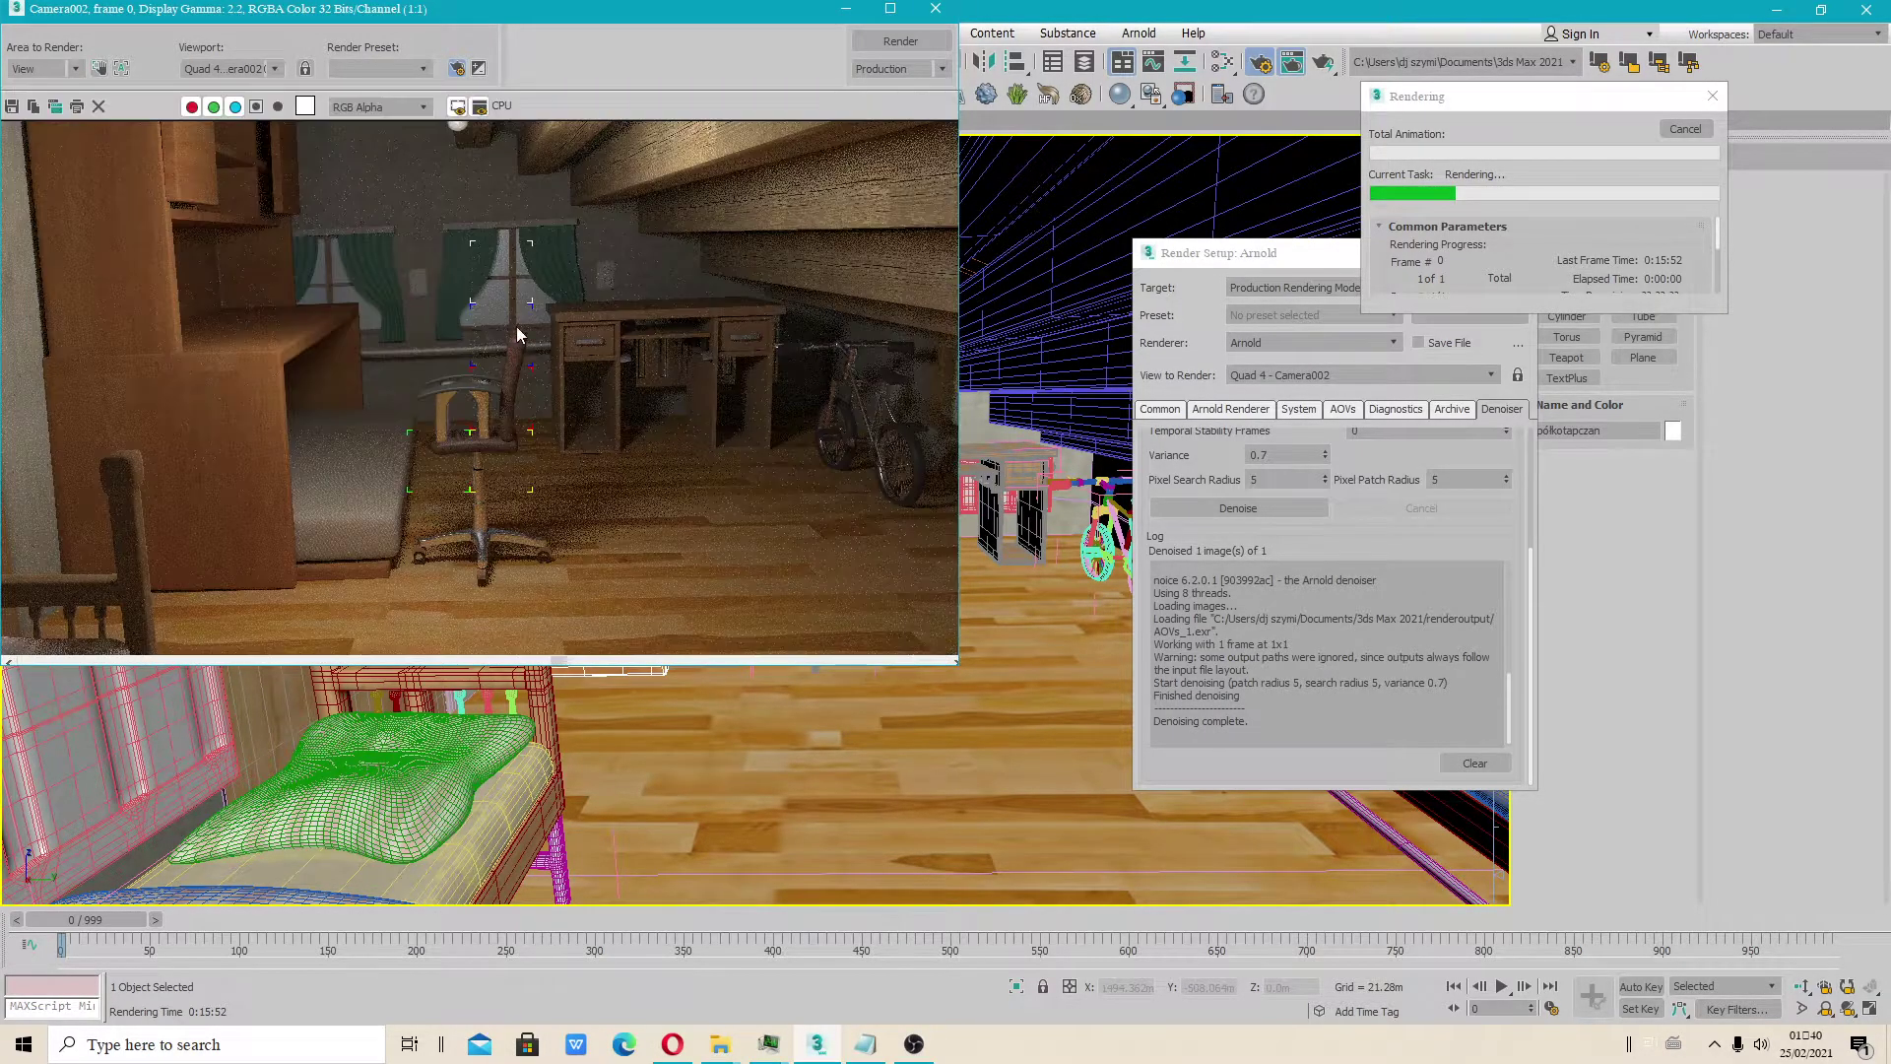
{"action": "scroll", "coordinate": [411, 317], "scroll_direction": "up", "scroll_amount": 1}
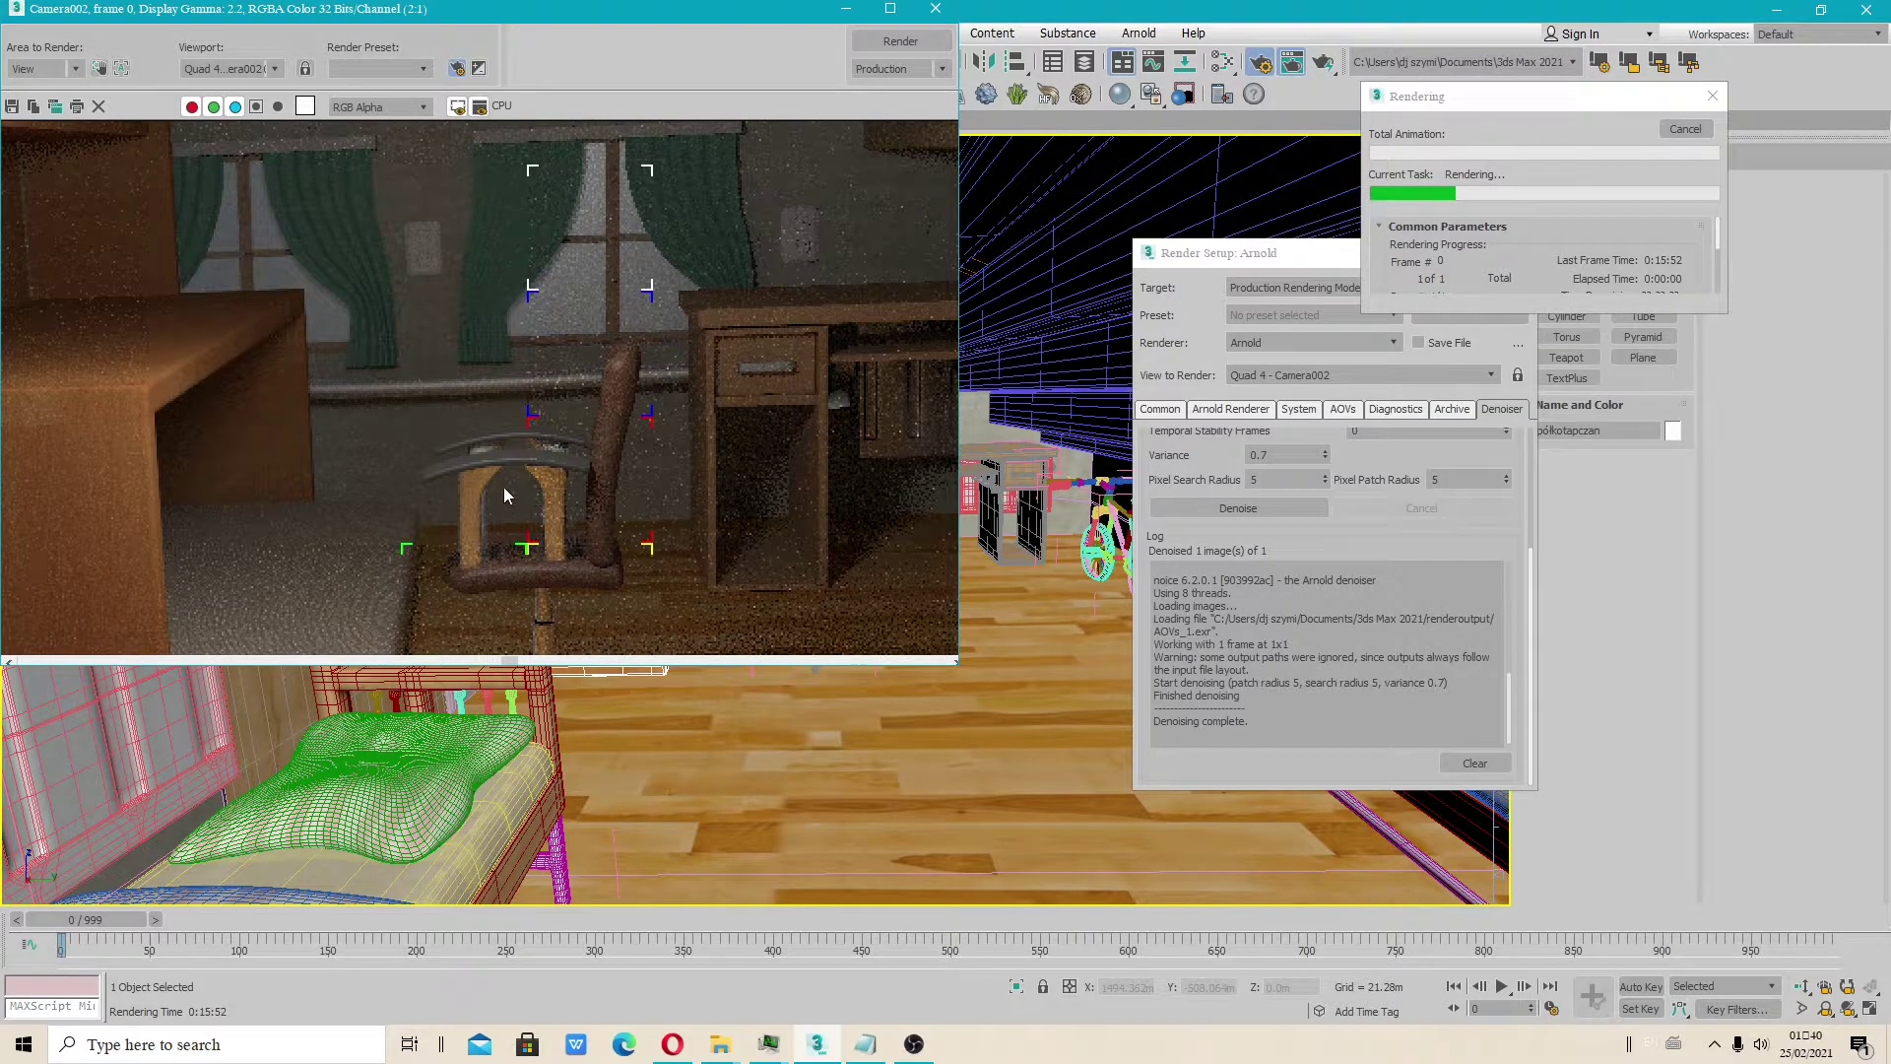
{"action": "scroll", "coordinate": [487, 487], "scroll_direction": "down", "scroll_amount": 1}
{"action": "scroll", "coordinate": [516, 497], "scroll_direction": "up", "scroll_amount": 1}
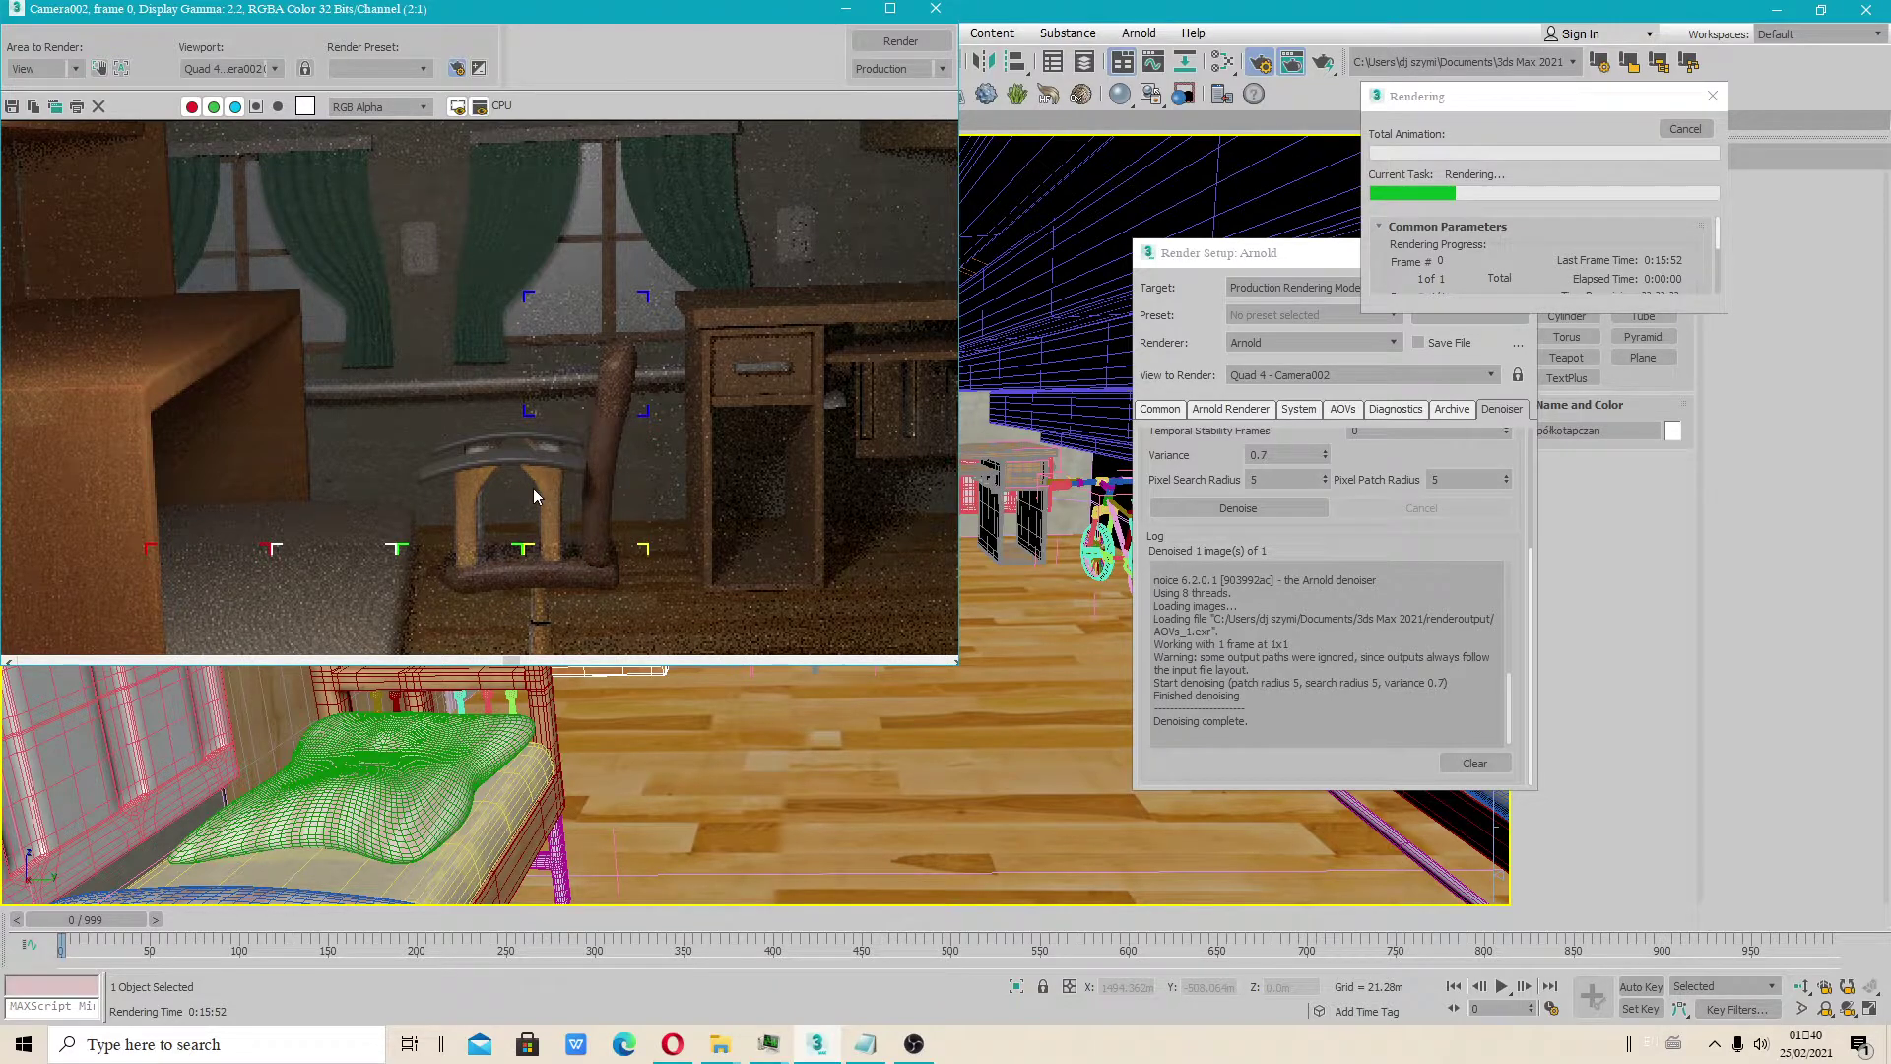
{"action": "scroll", "coordinate": [452, 474], "scroll_direction": "down", "scroll_amount": 2}
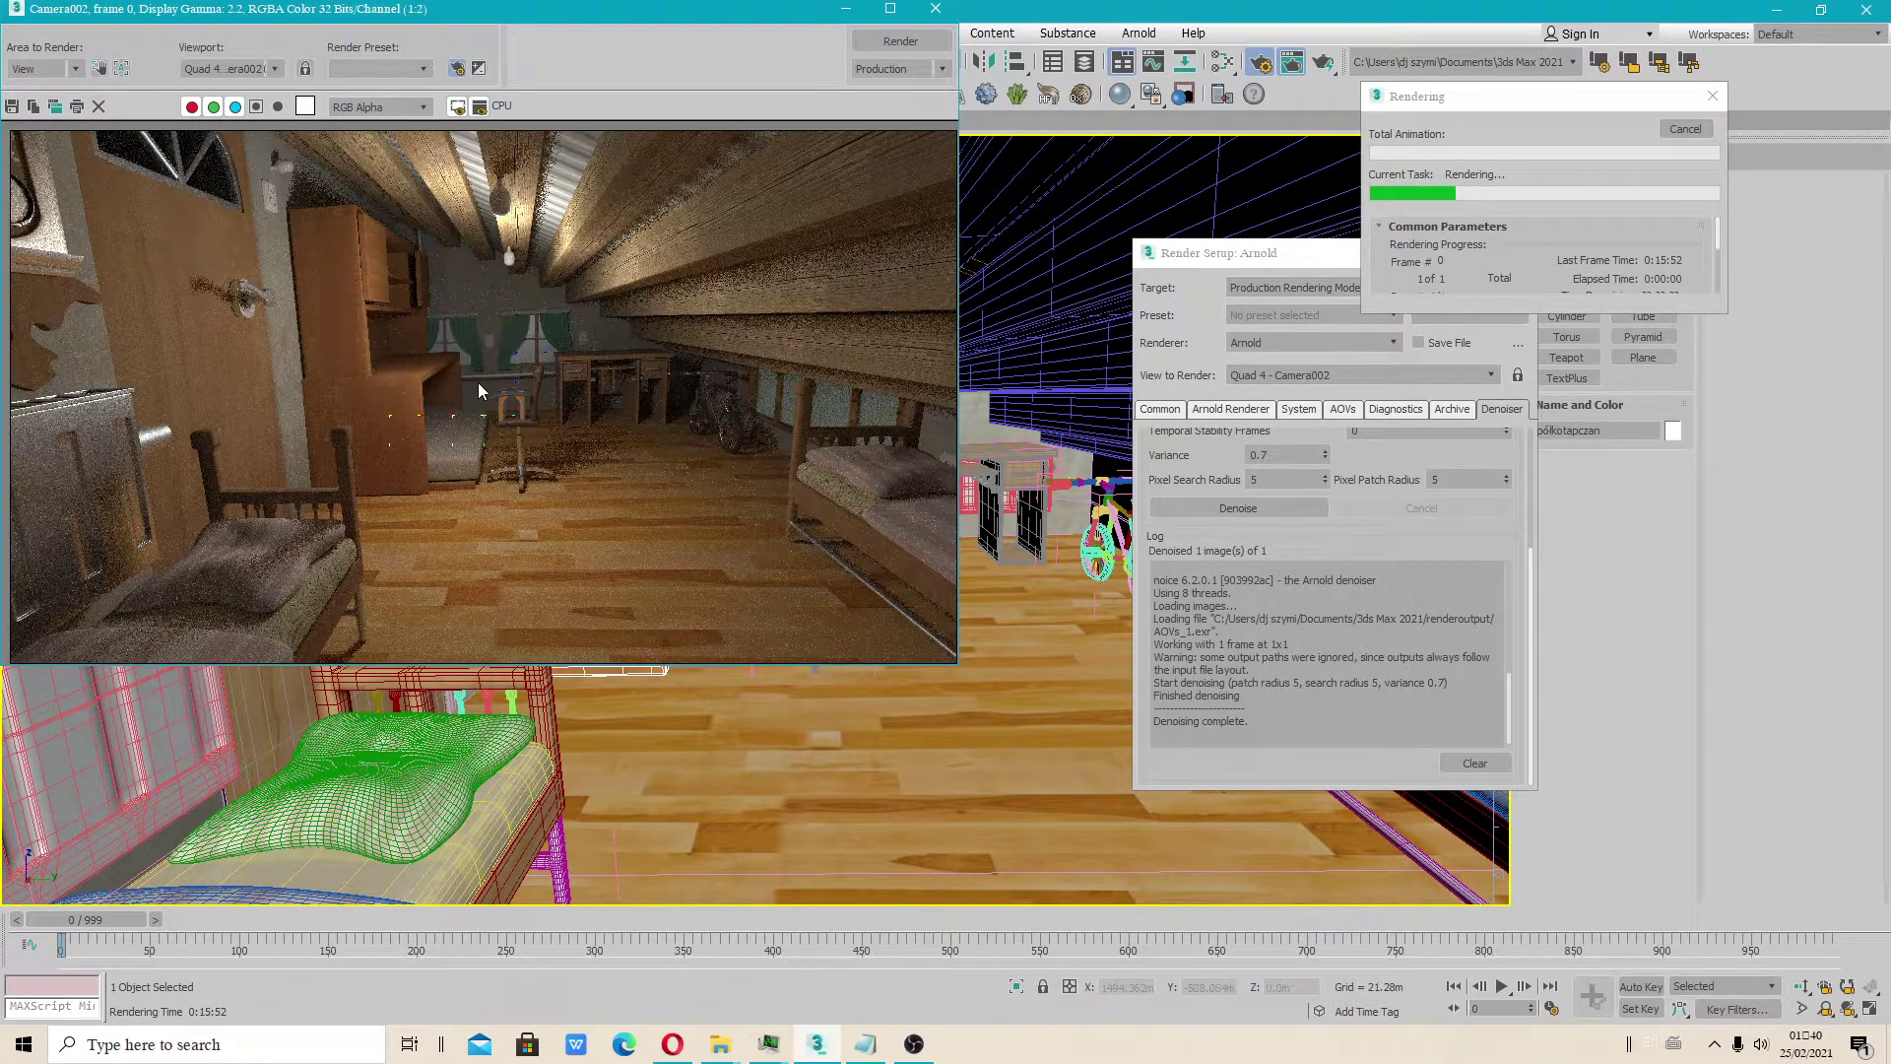
{"action": "scroll", "coordinate": [479, 390], "scroll_direction": "up", "scroll_amount": 2}
{"action": "scroll", "coordinate": [631, 453], "scroll_direction": "up", "scroll_amount": 1}
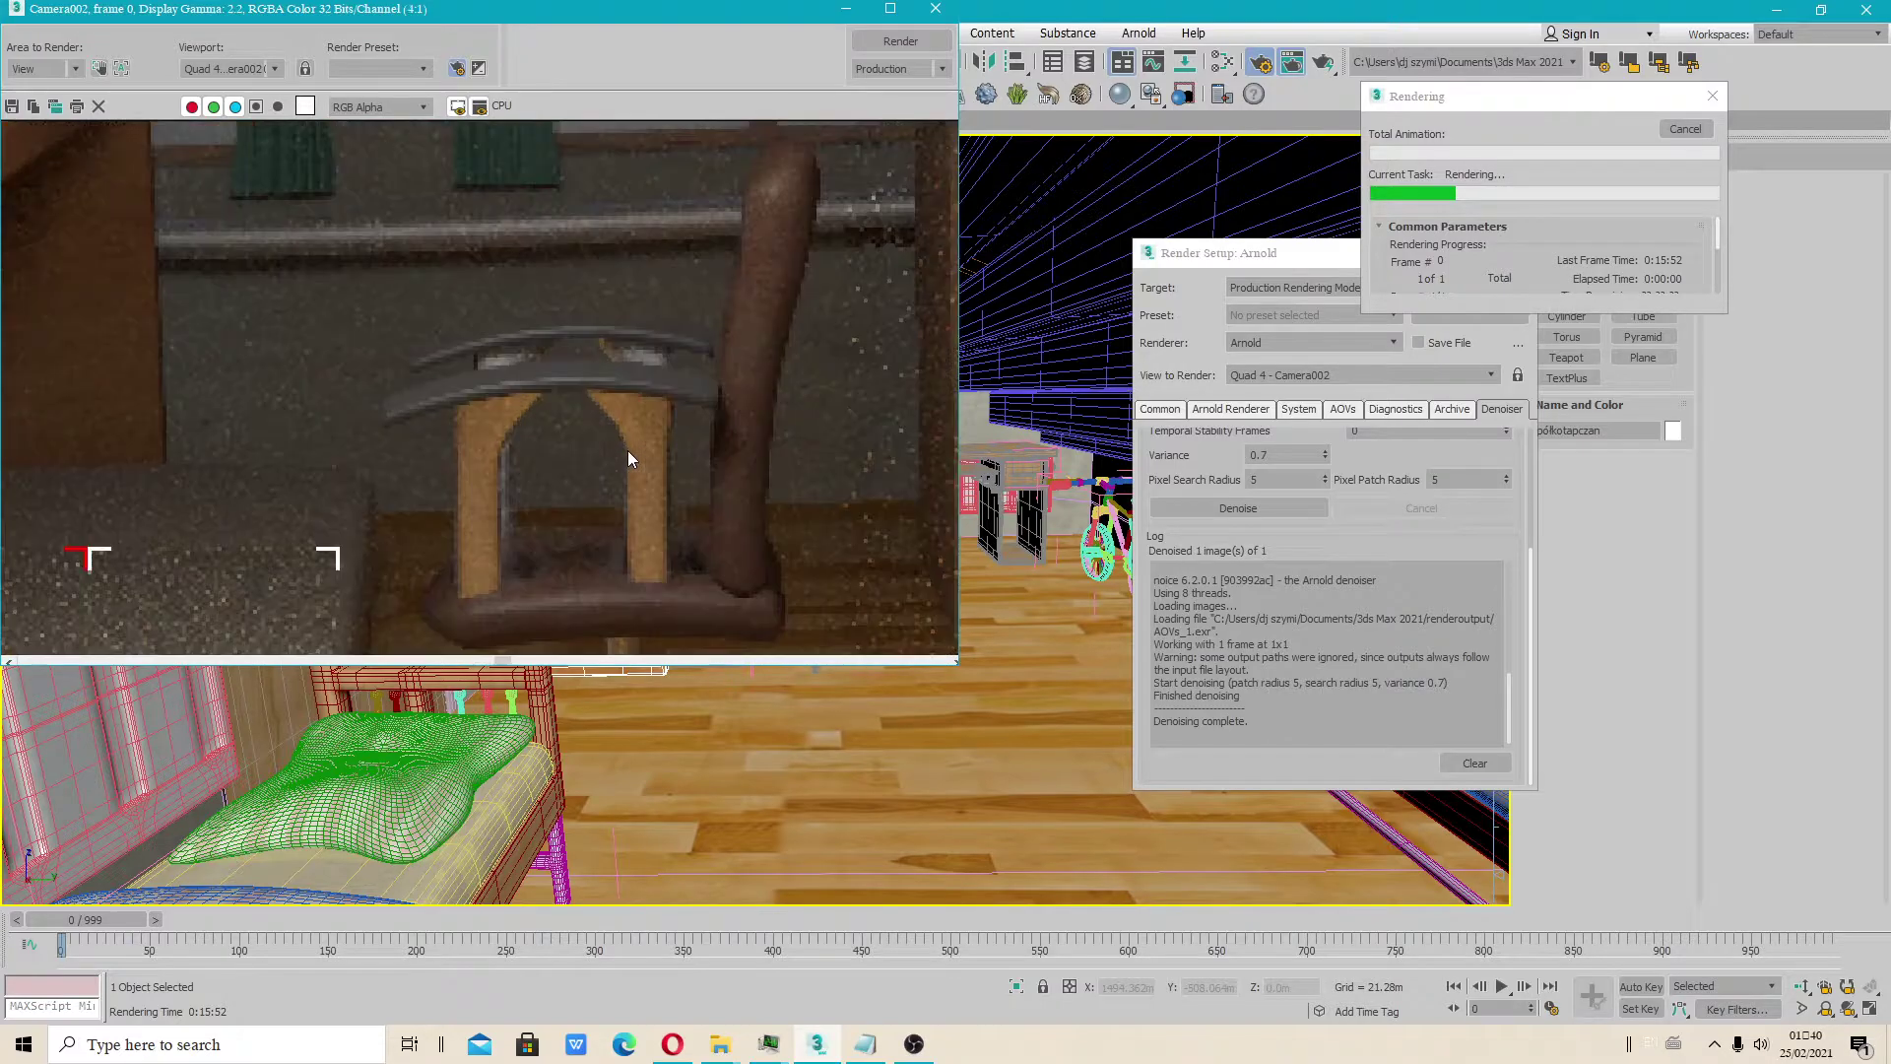
{"action": "scroll", "coordinate": [546, 418], "scroll_direction": "down", "scroll_amount": 1}
{"action": "scroll", "coordinate": [530, 429], "scroll_direction": "up", "scroll_amount": 1}
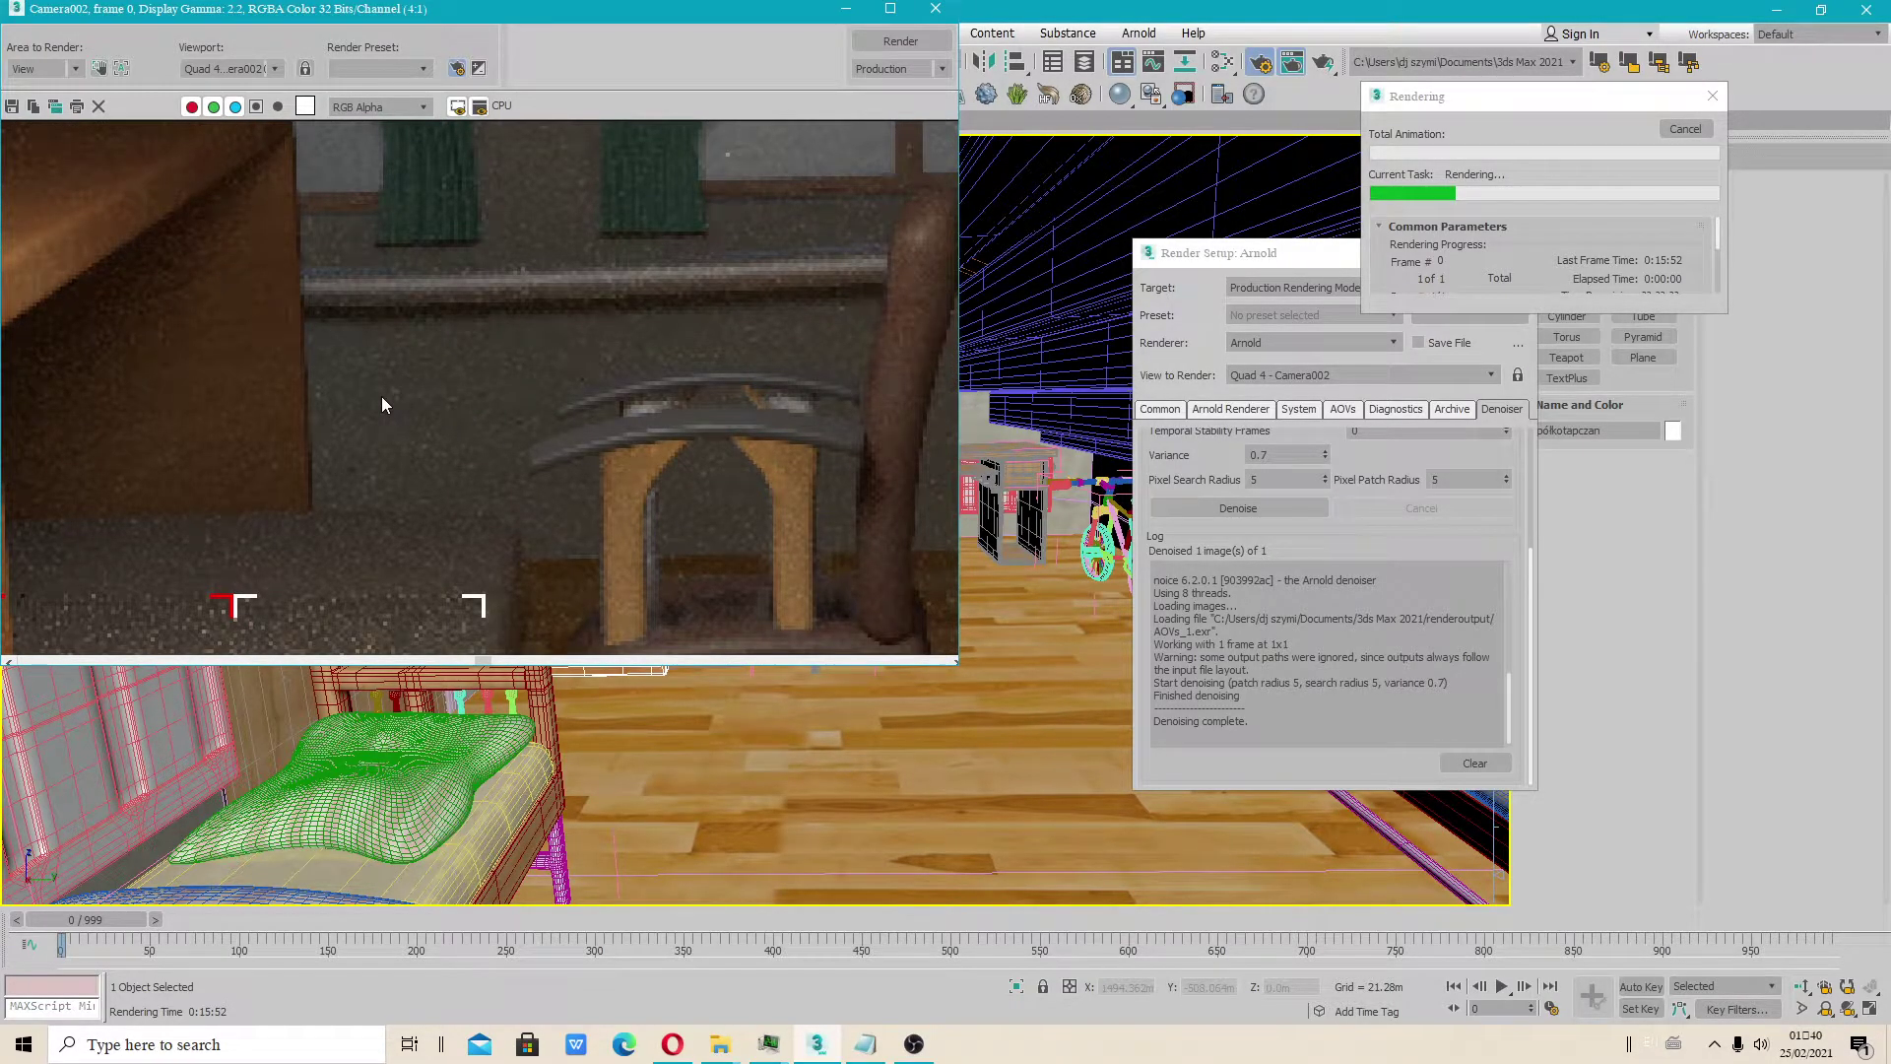
{"action": "scroll", "coordinate": [381, 398], "scroll_direction": "down", "scroll_amount": 1}
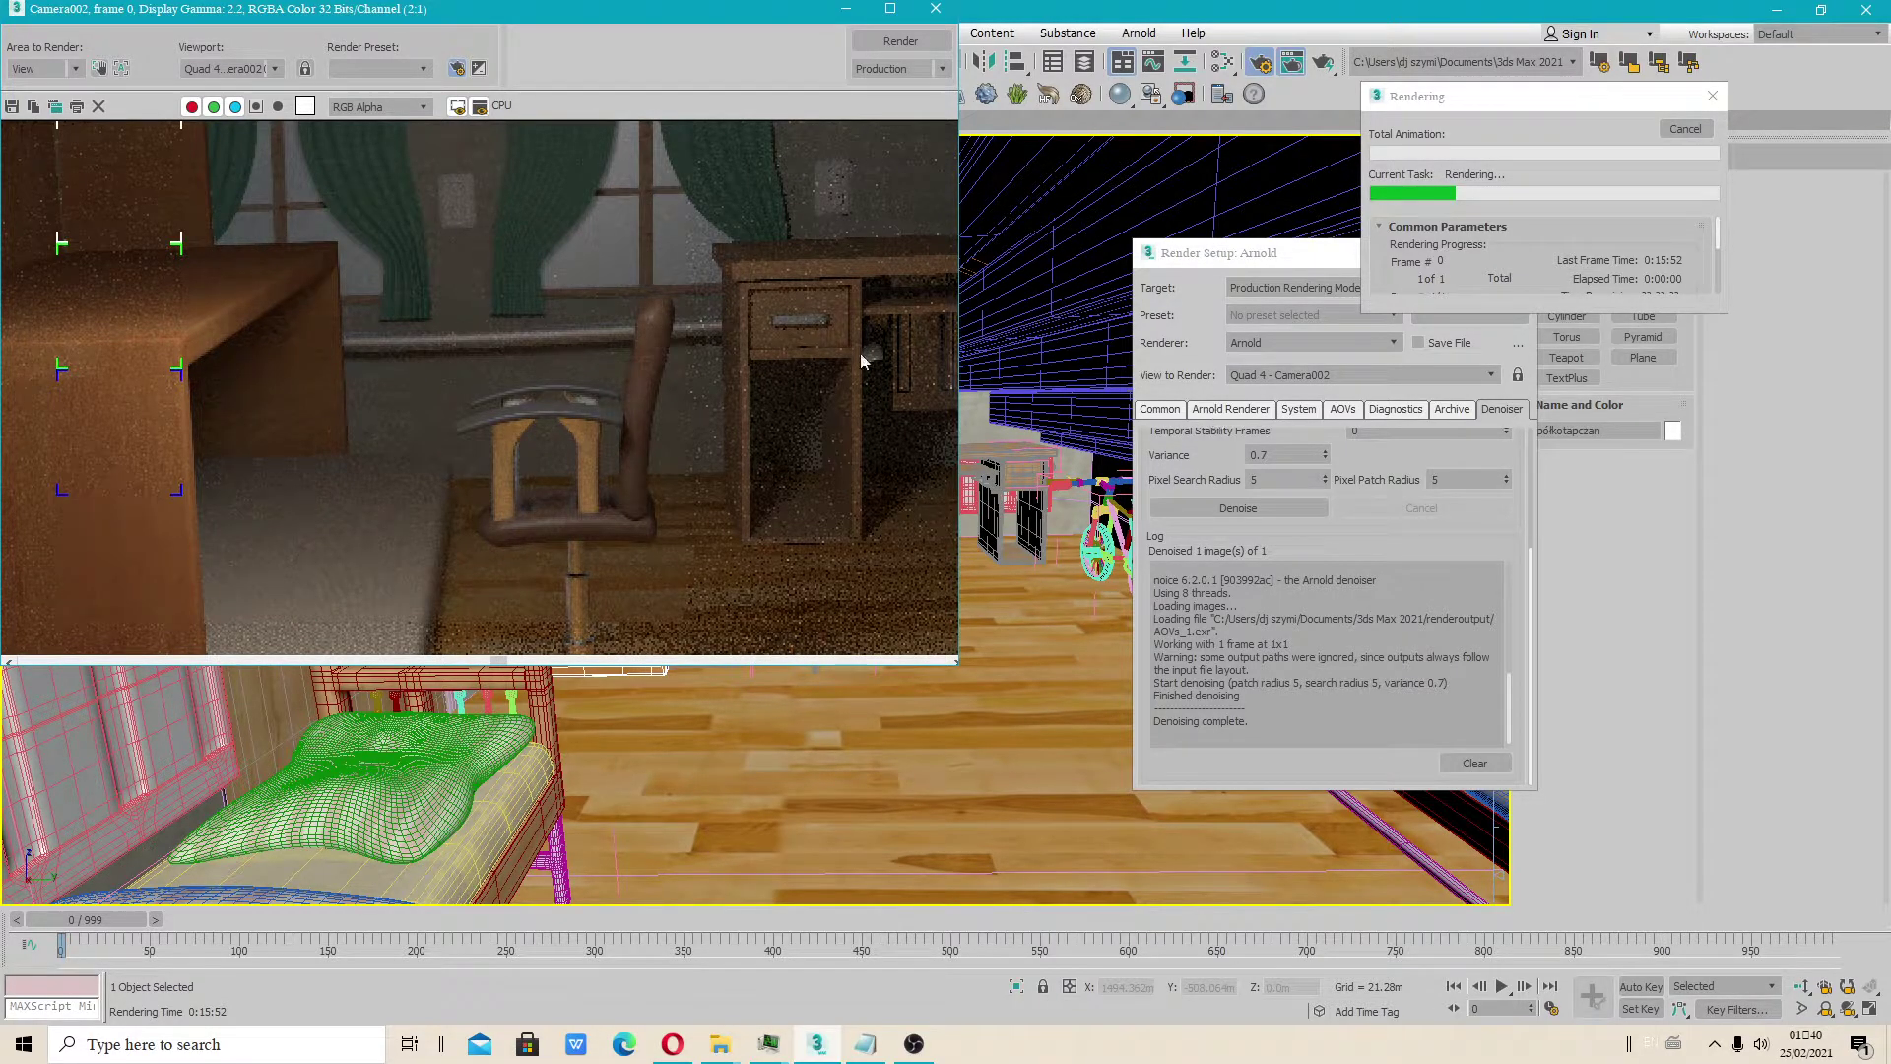
{"action": "scroll", "coordinate": [413, 313], "scroll_direction": "down", "scroll_amount": 1}
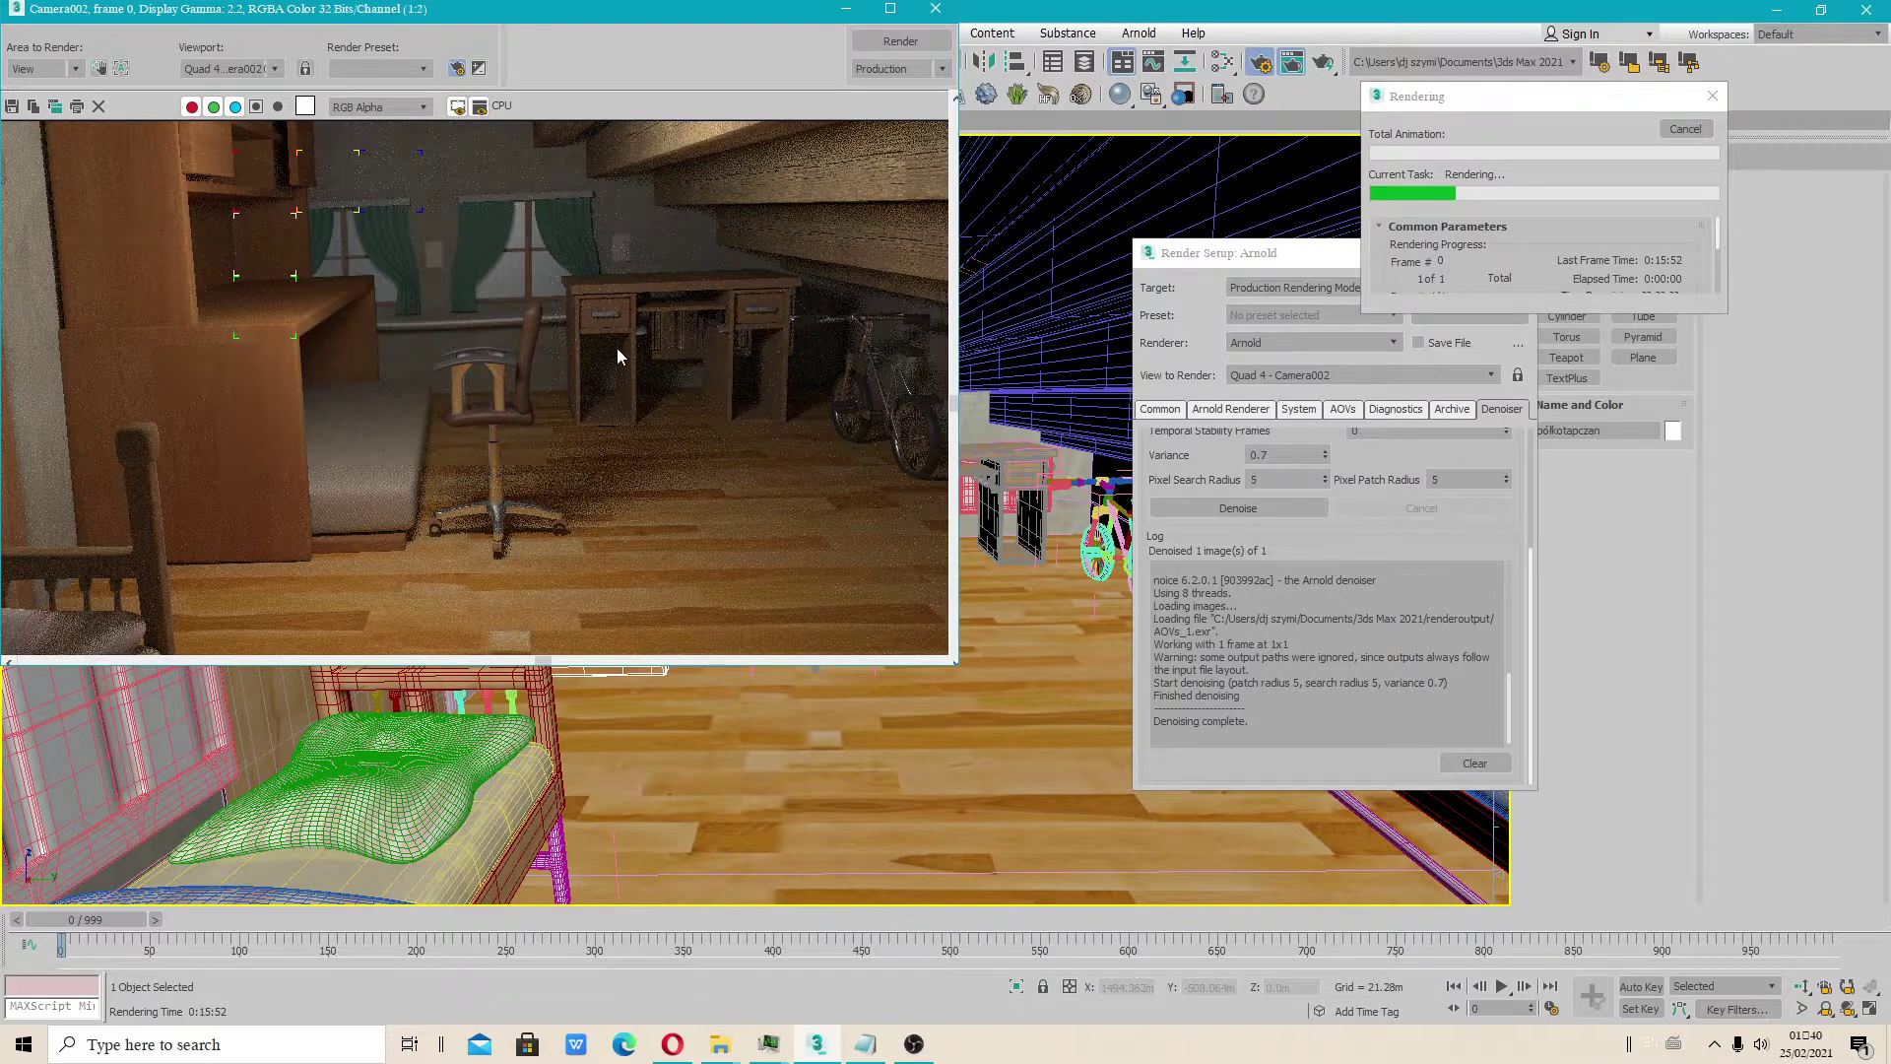
{"action": "scroll", "coordinate": [593, 204], "scroll_direction": "down", "scroll_amount": 1}
{"action": "scroll", "coordinate": [380, 202], "scroll_direction": "up", "scroll_amount": 1}
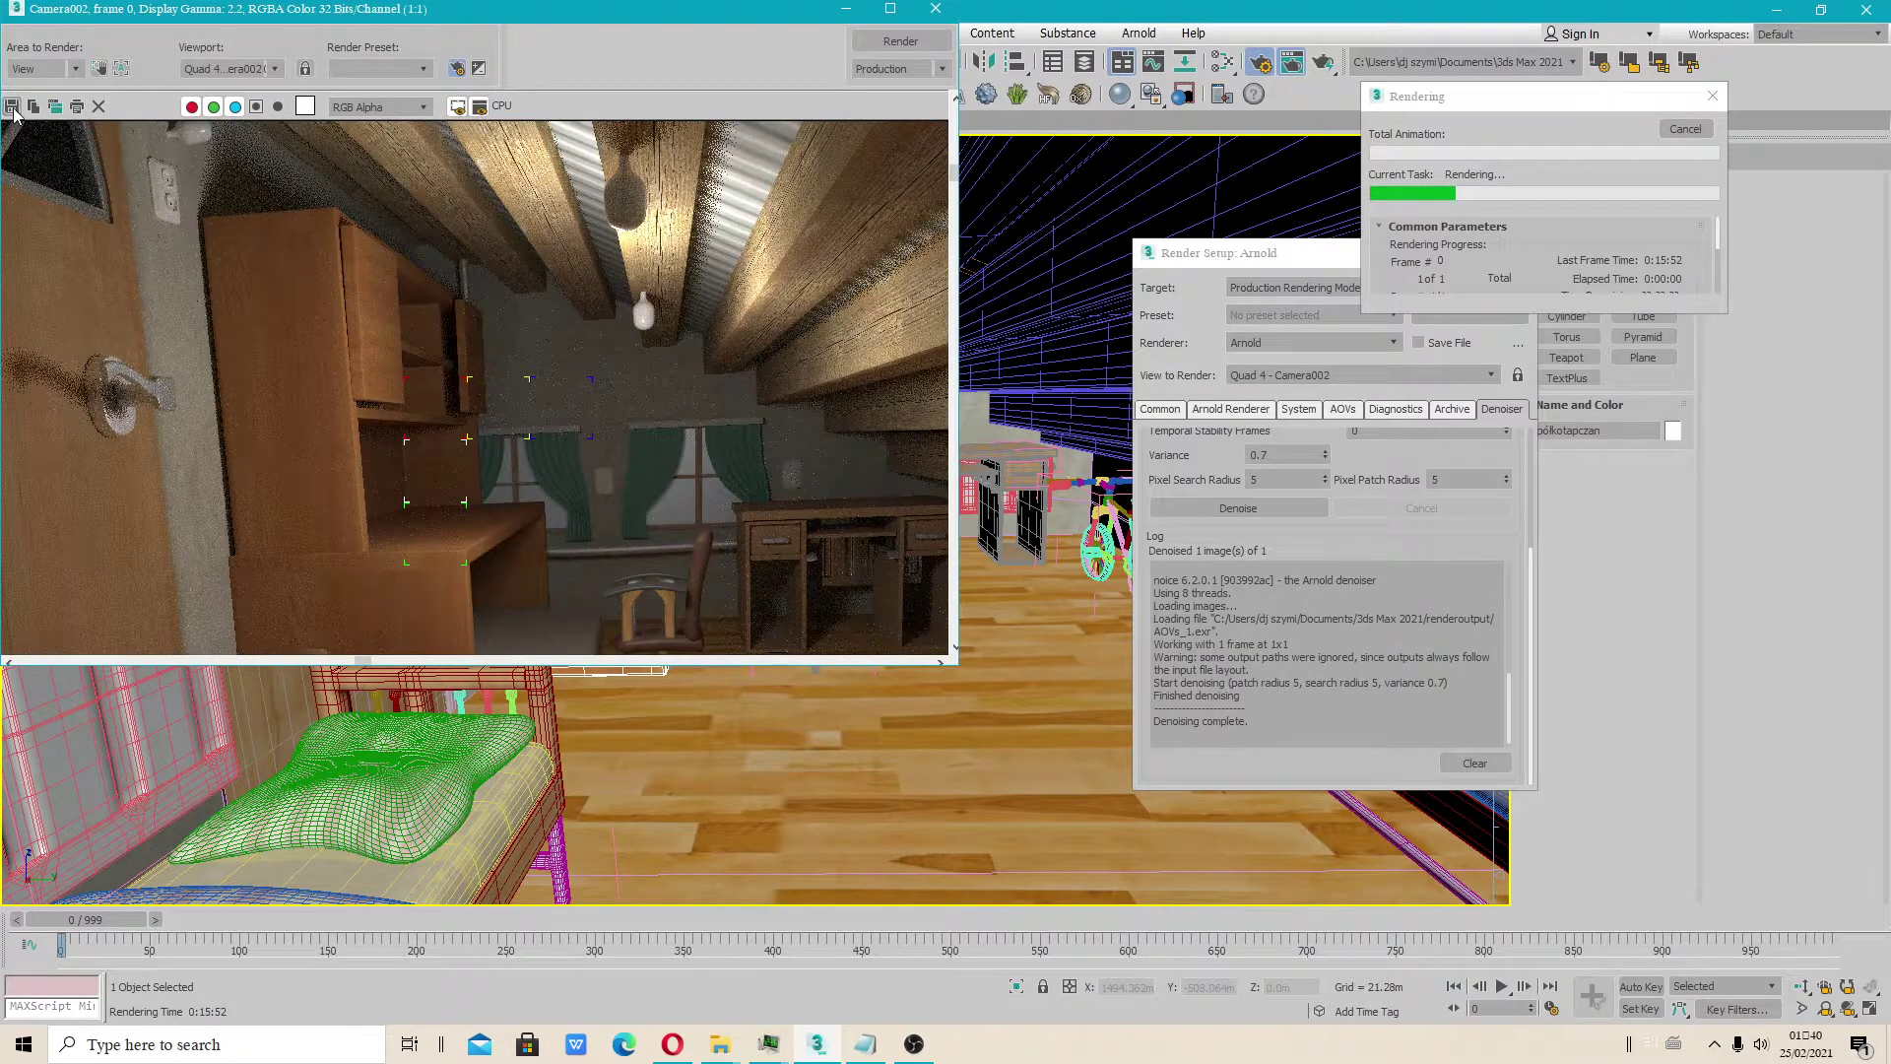
Save the in-progress Camera002 render as a JPEG file named preview in the 3ds max 2021 projects folder
{"action": "left_click", "coordinate": [12, 107]}
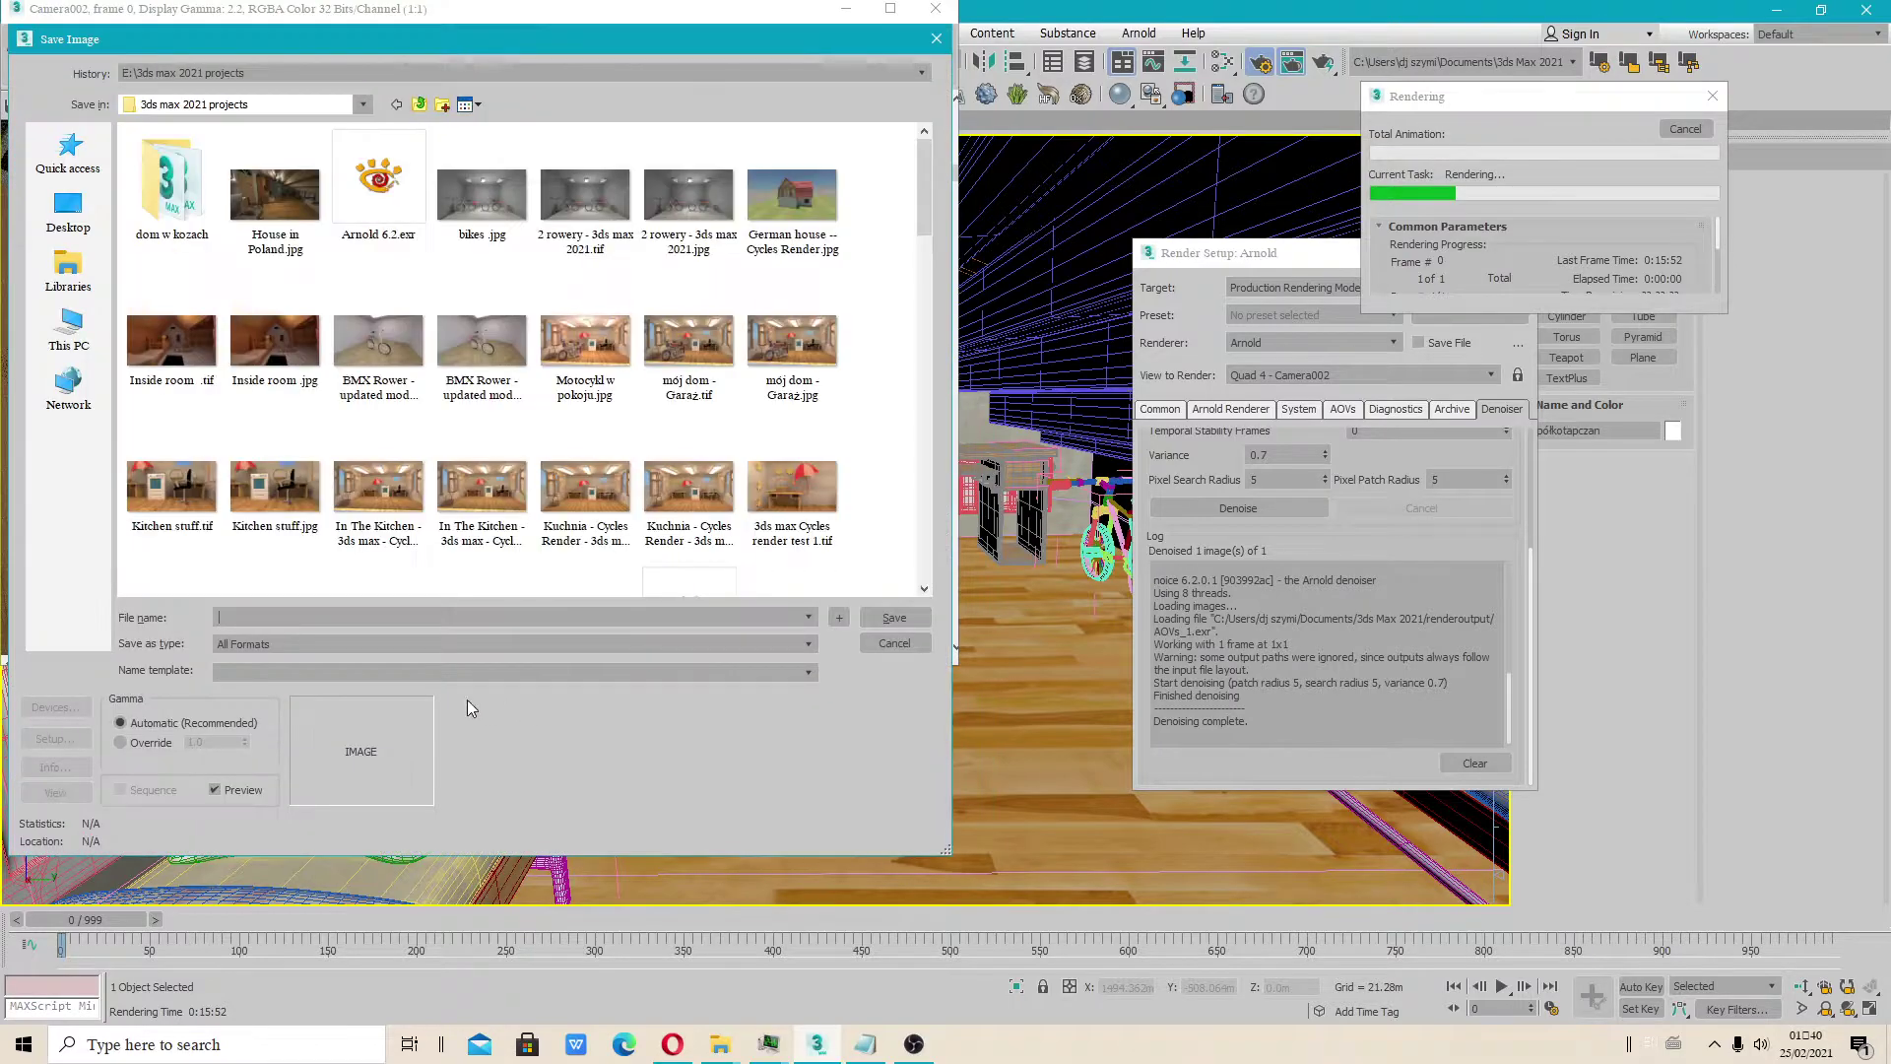
{"action": "left_click", "coordinate": [294, 642]}
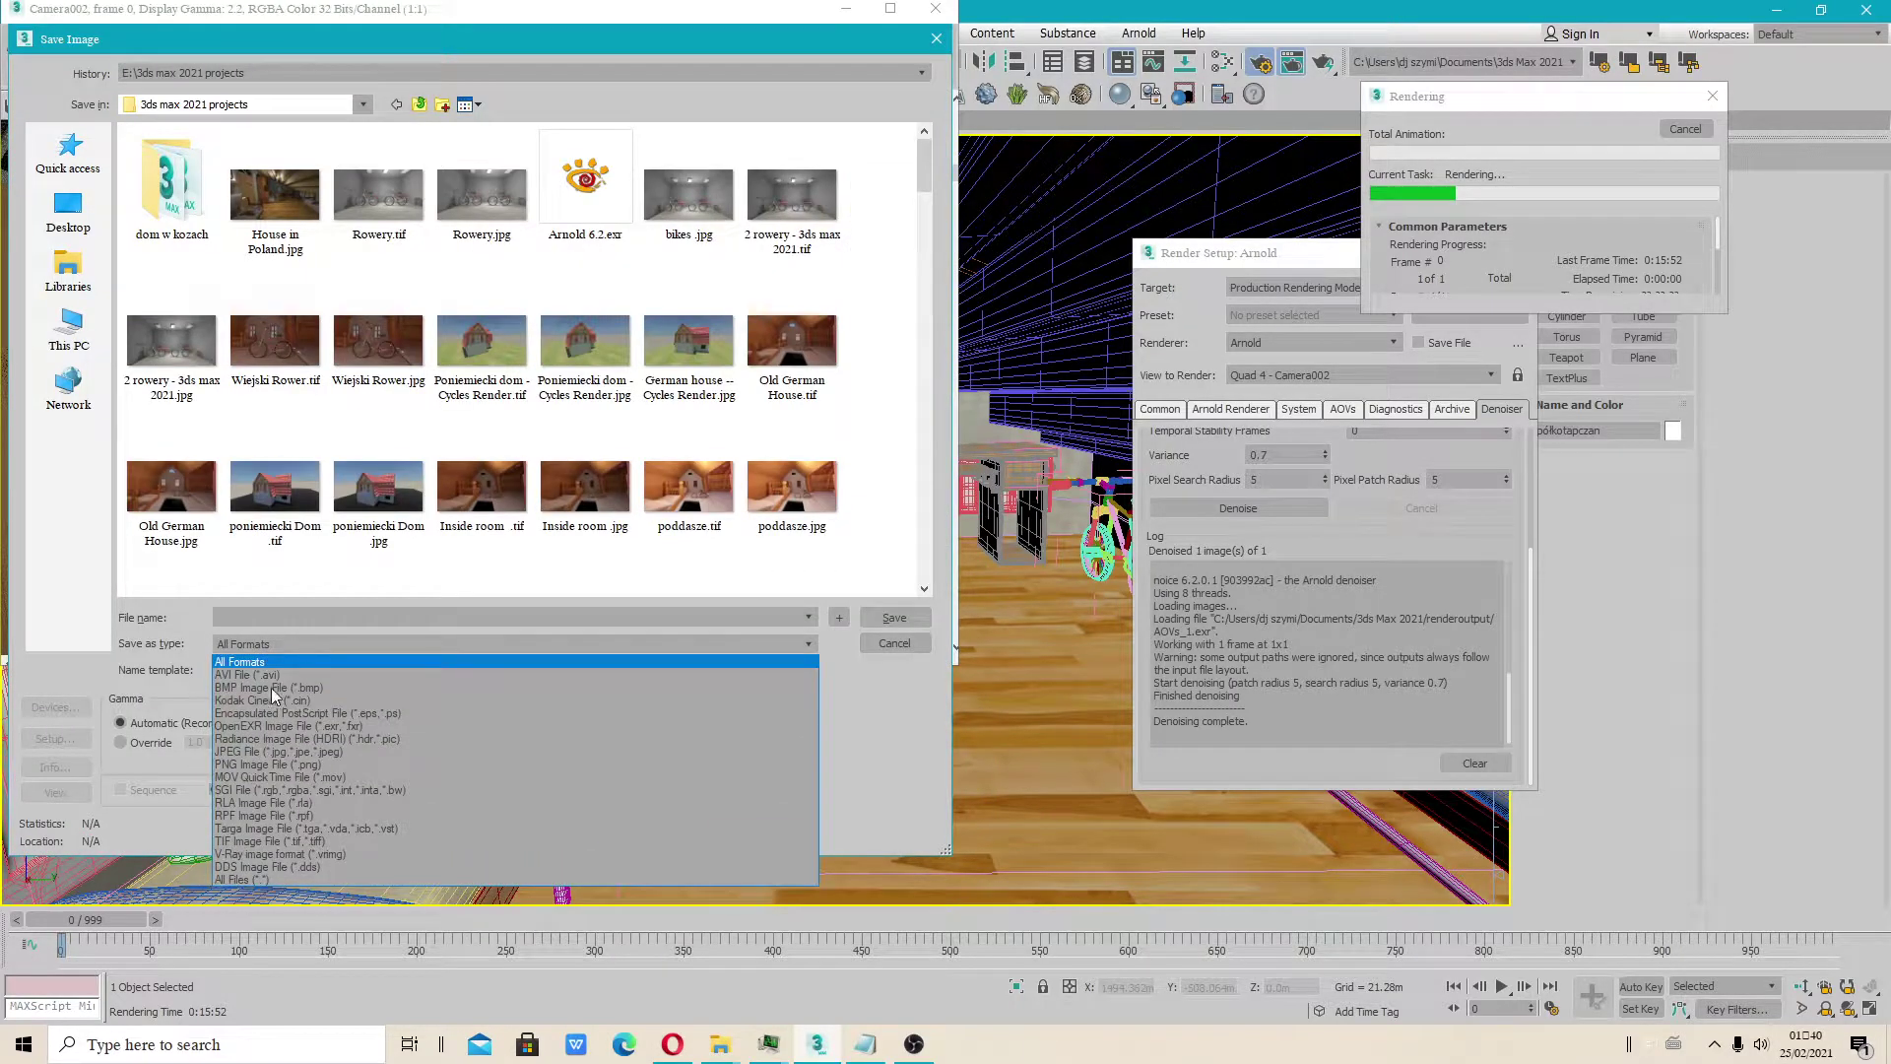
{"action": "left_click", "coordinate": [264, 770]}
{"action": "left_click", "coordinate": [267, 615]}
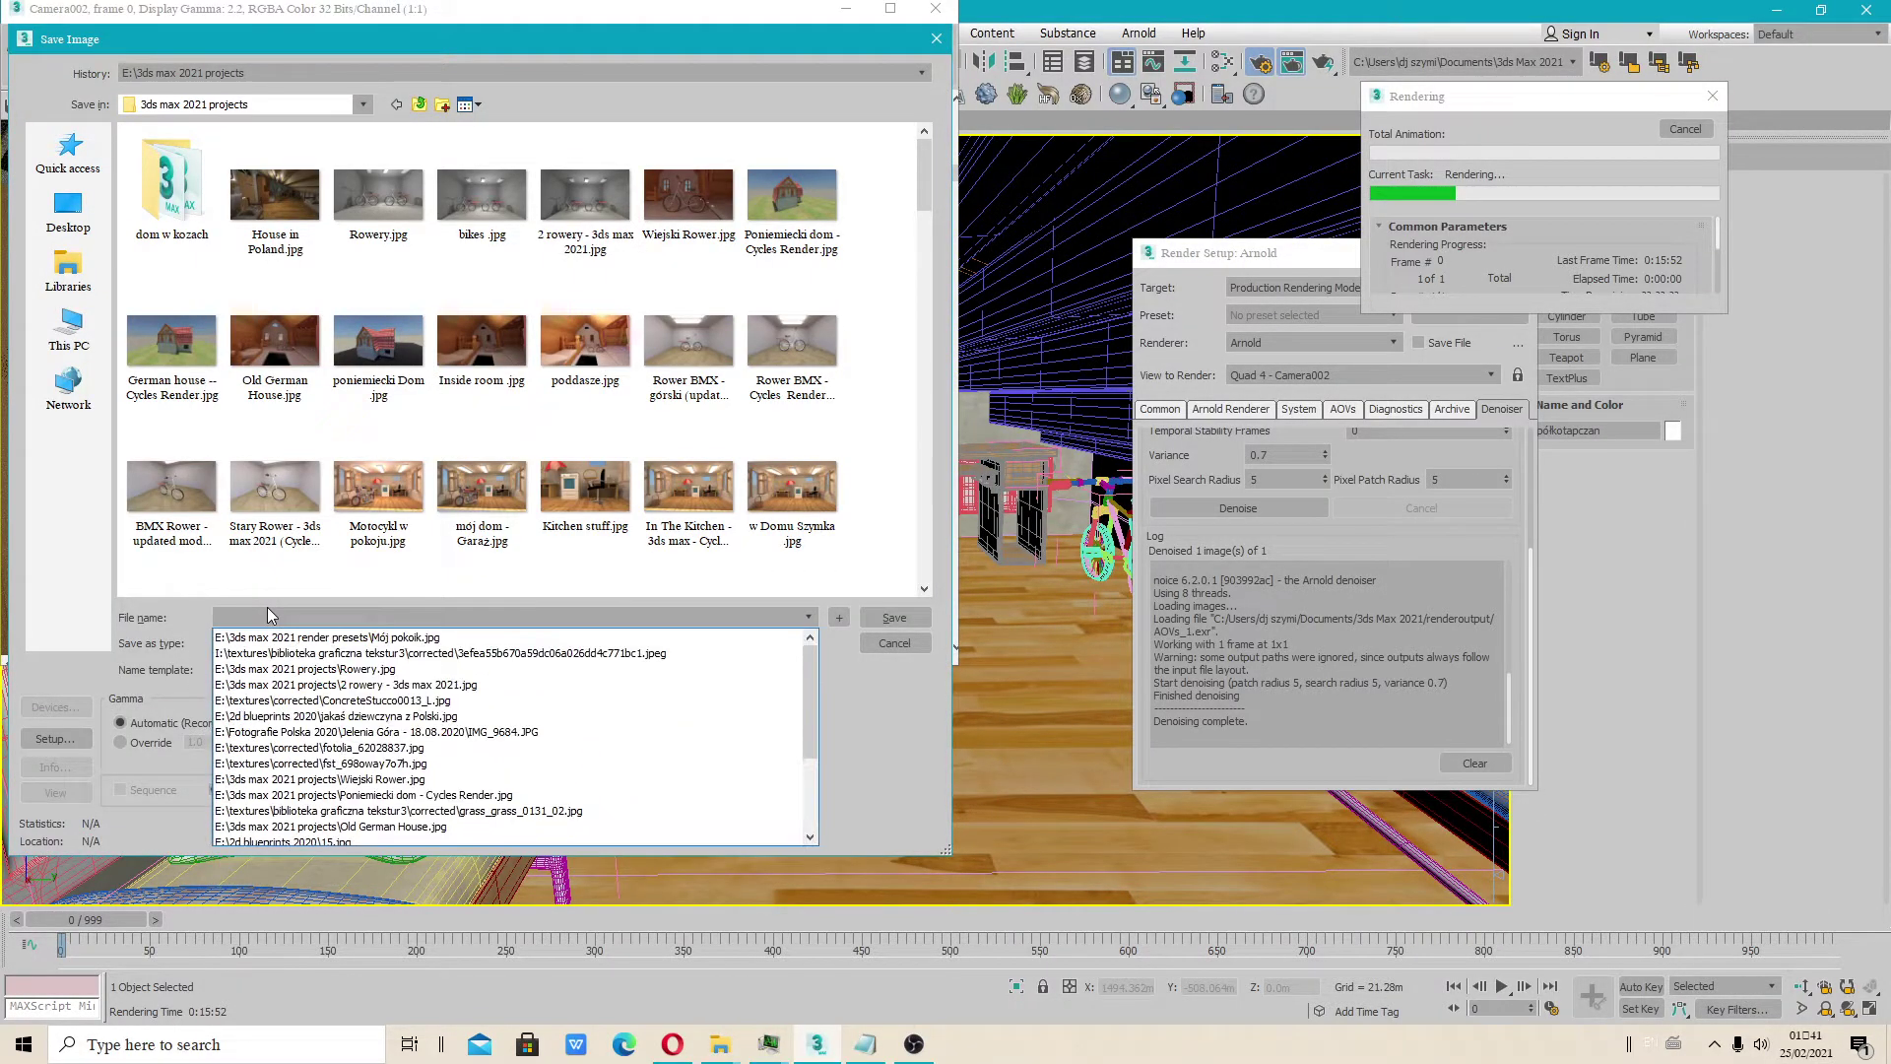
{"action": "type", "text": "preview"}
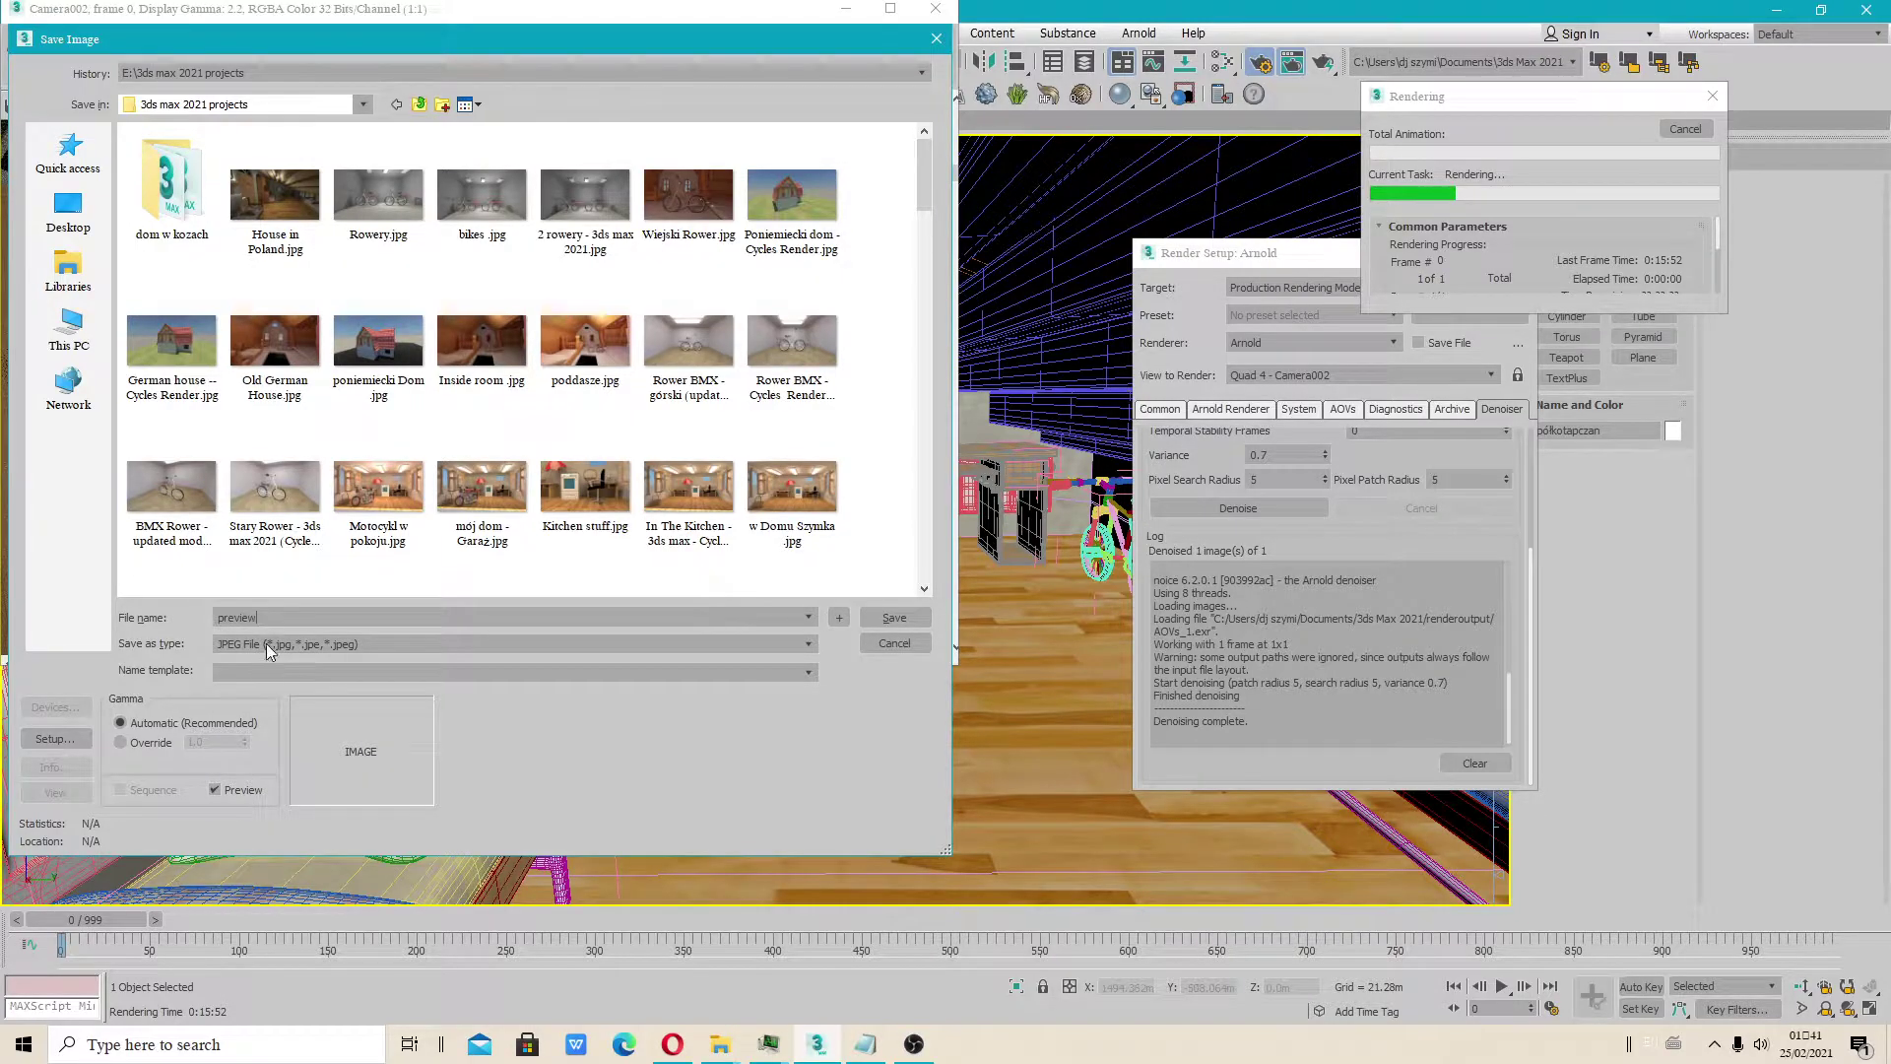
{"action": "left_click", "coordinate": [894, 618]}
{"action": "left_click", "coordinate": [416, 556]}
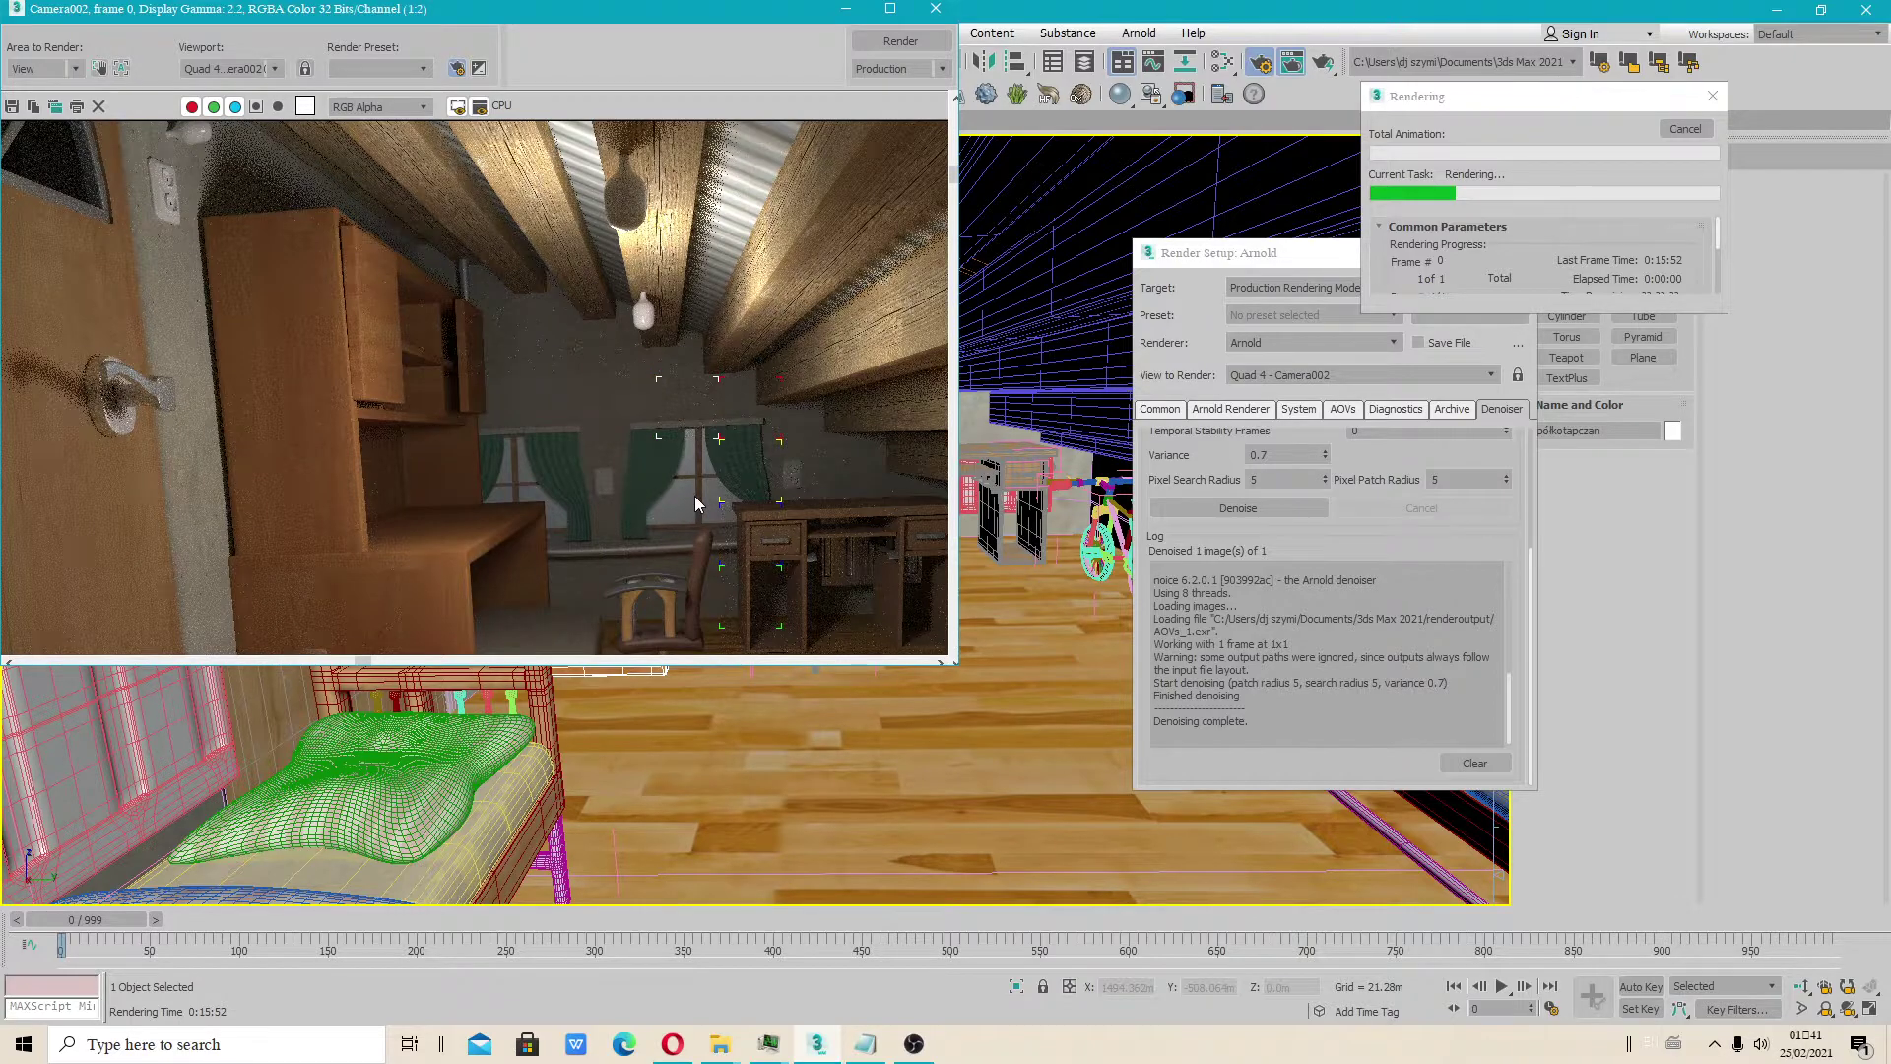
Switch to File Explorer, open preview.jpg in FastStone Image Viewer to examine the saved render, and close the viewer
{"action": "scroll", "coordinate": [694, 495], "scroll_direction": "down", "scroll_amount": 1}
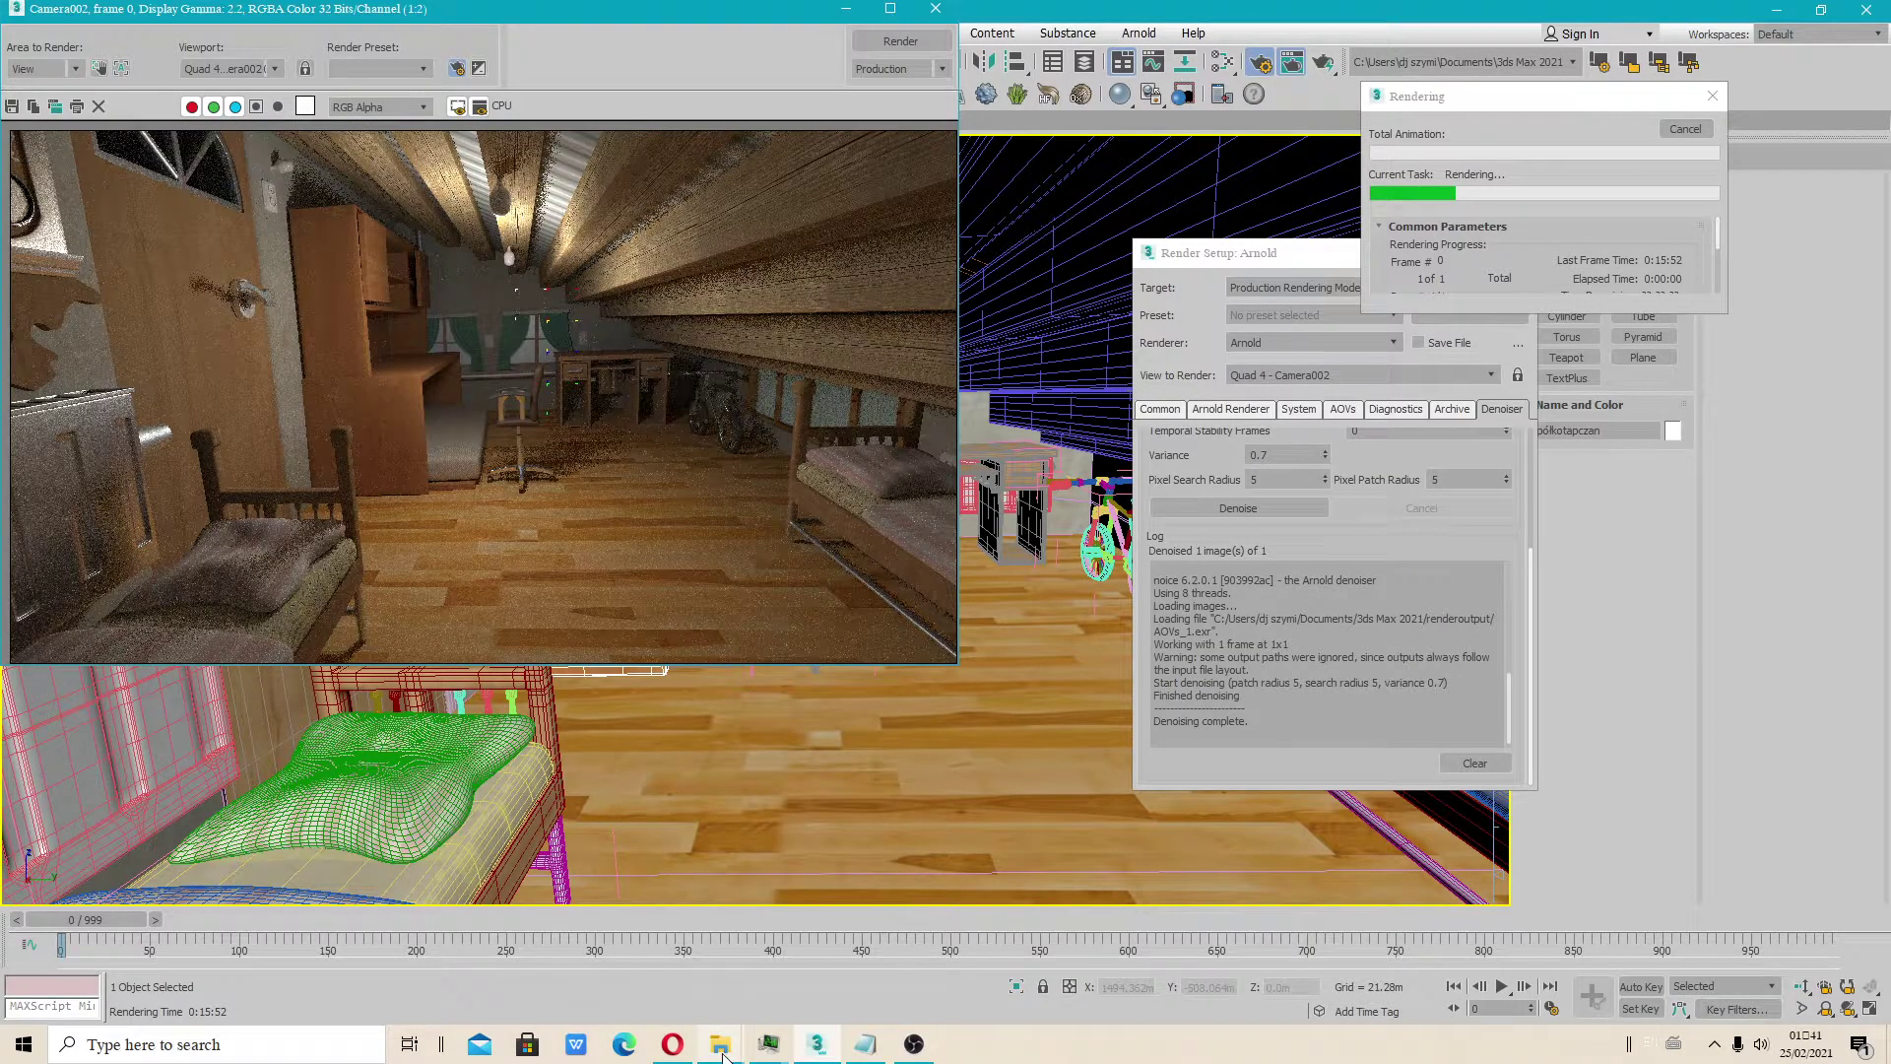
{"action": "left_click", "coordinate": [719, 960]}
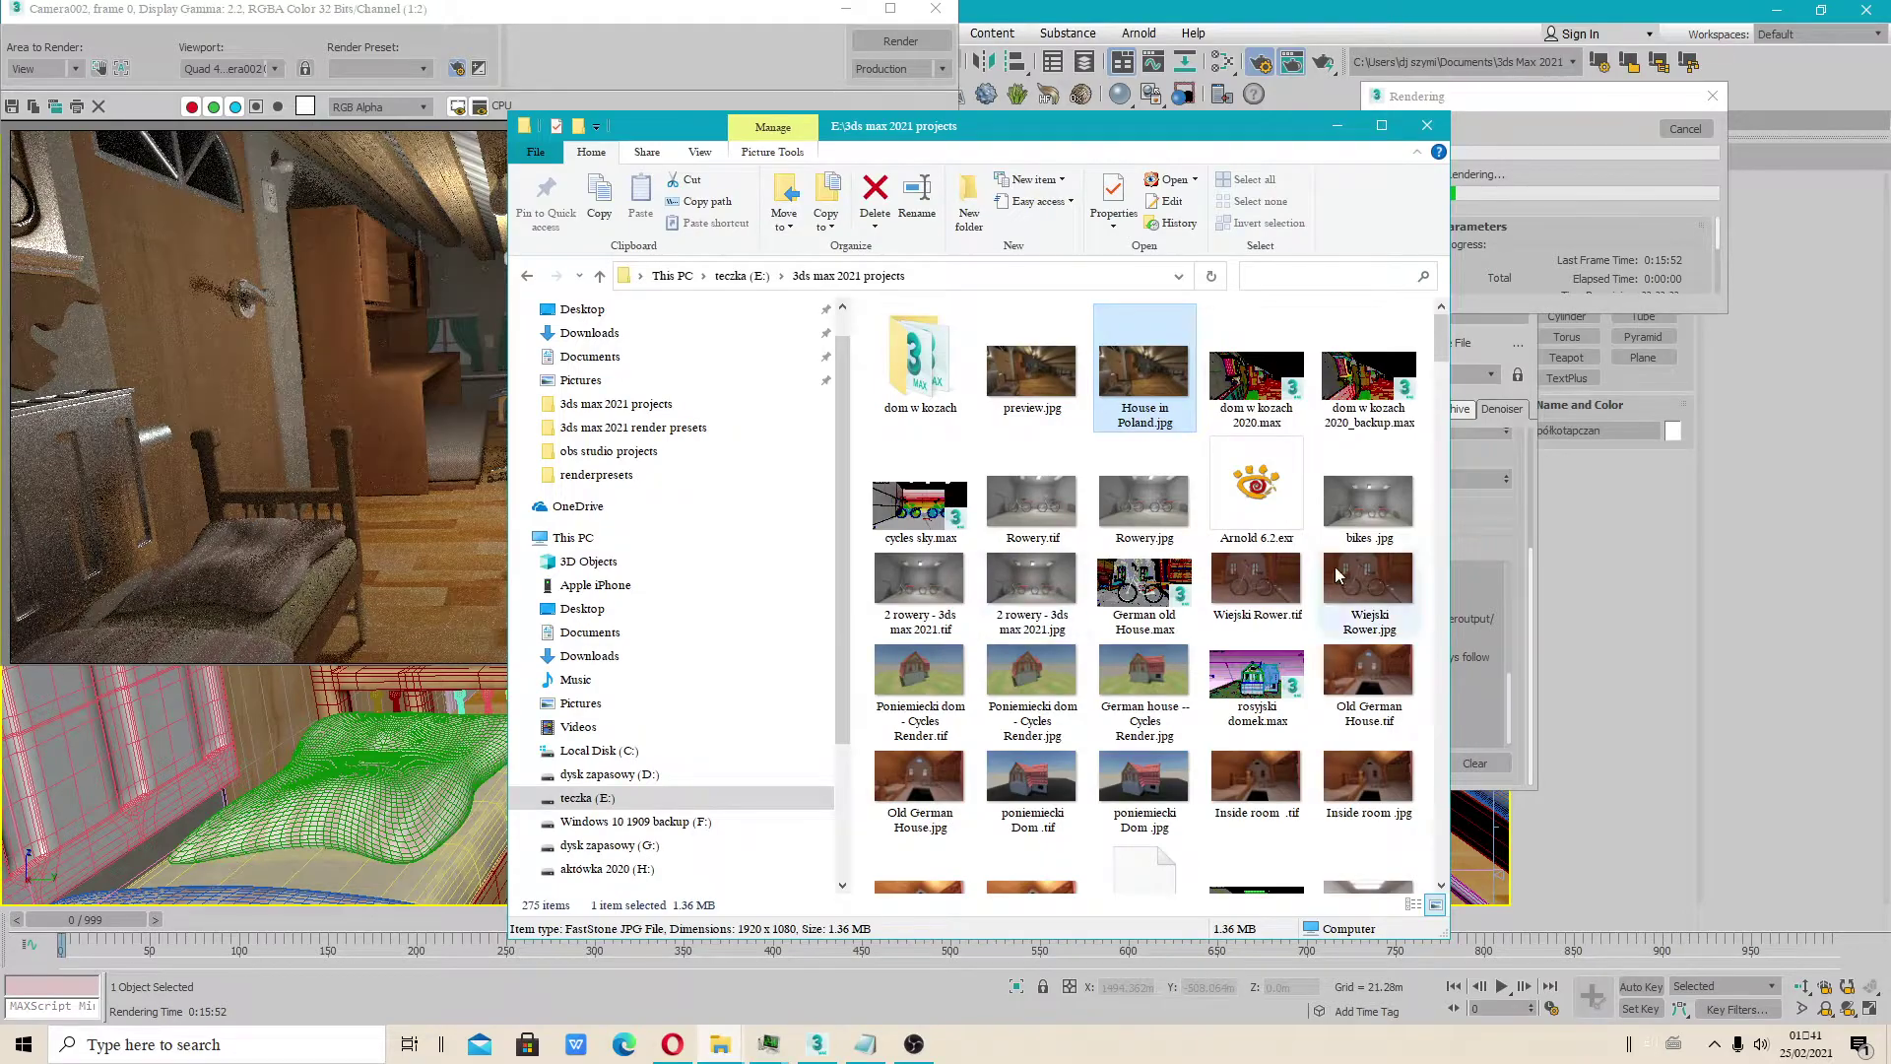
{"action": "left_click", "coordinate": [1065, 437]}
{"action": "right_click", "coordinate": [1055, 423]}
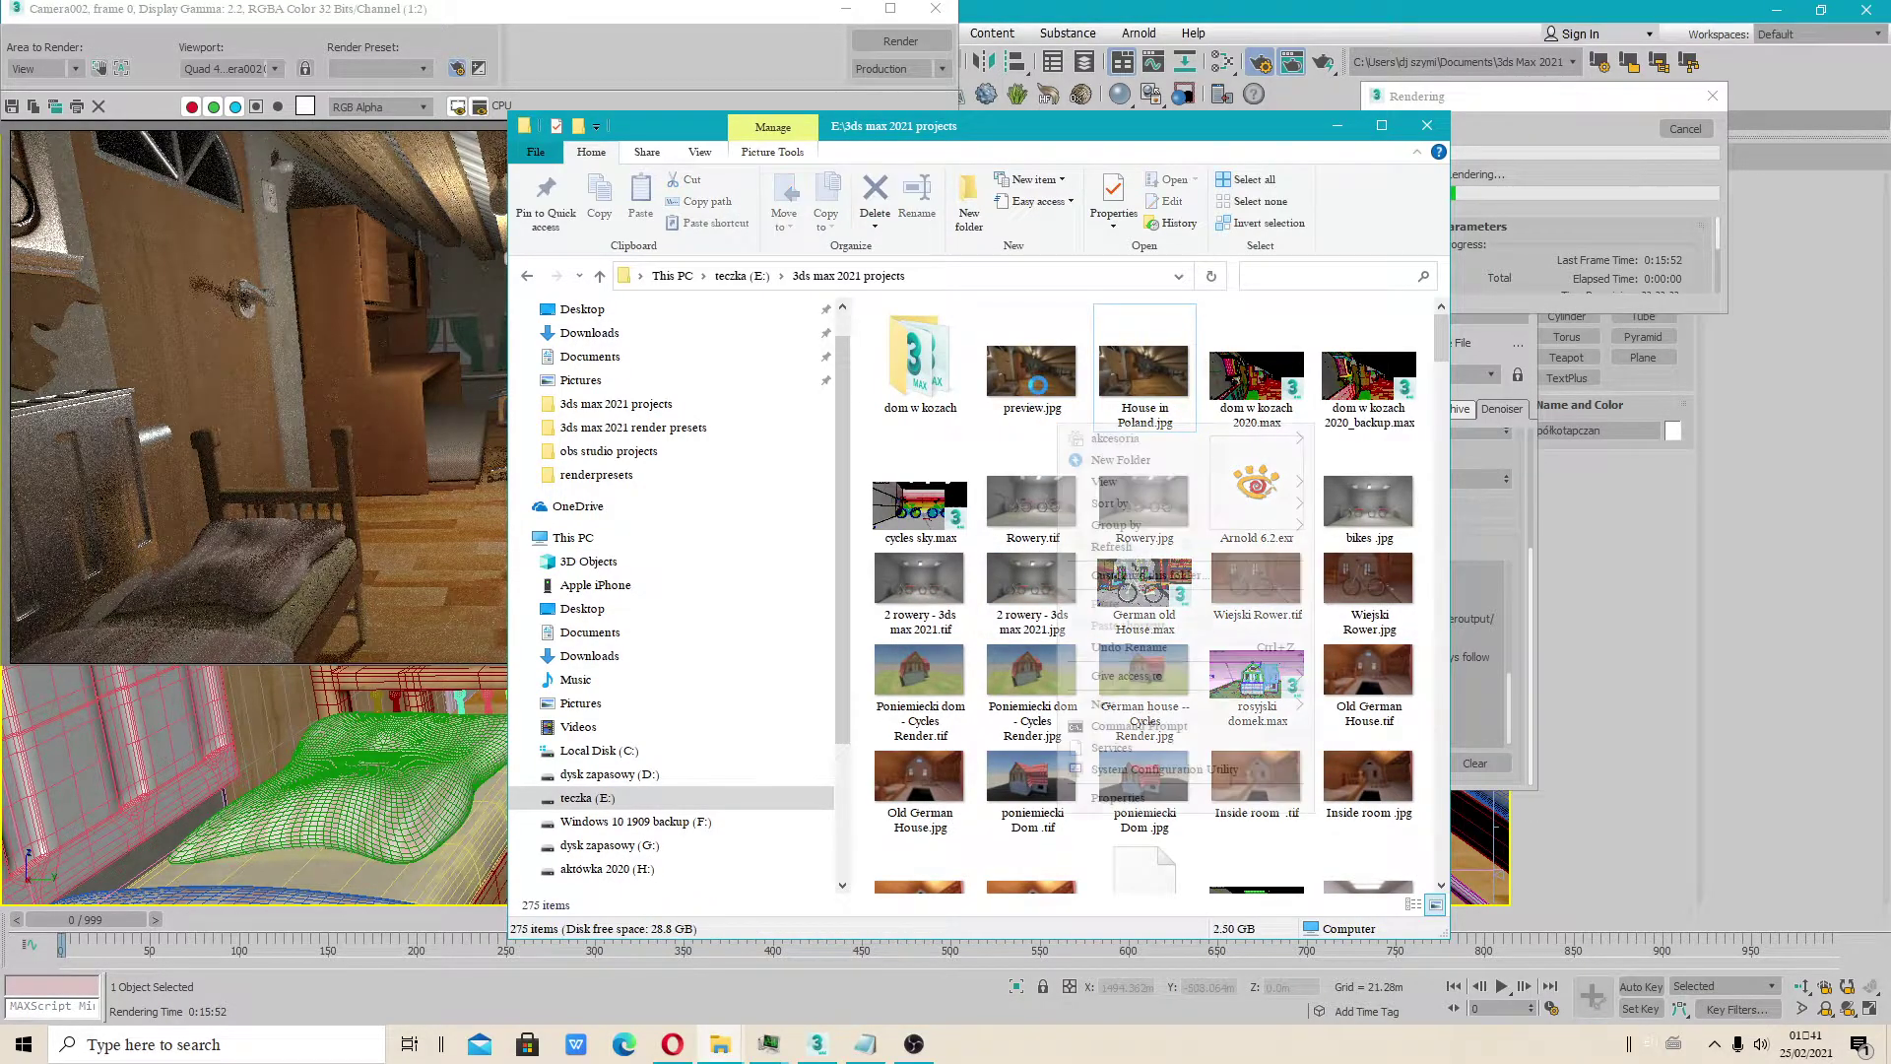
{"action": "left_click", "coordinate": [1034, 380]}
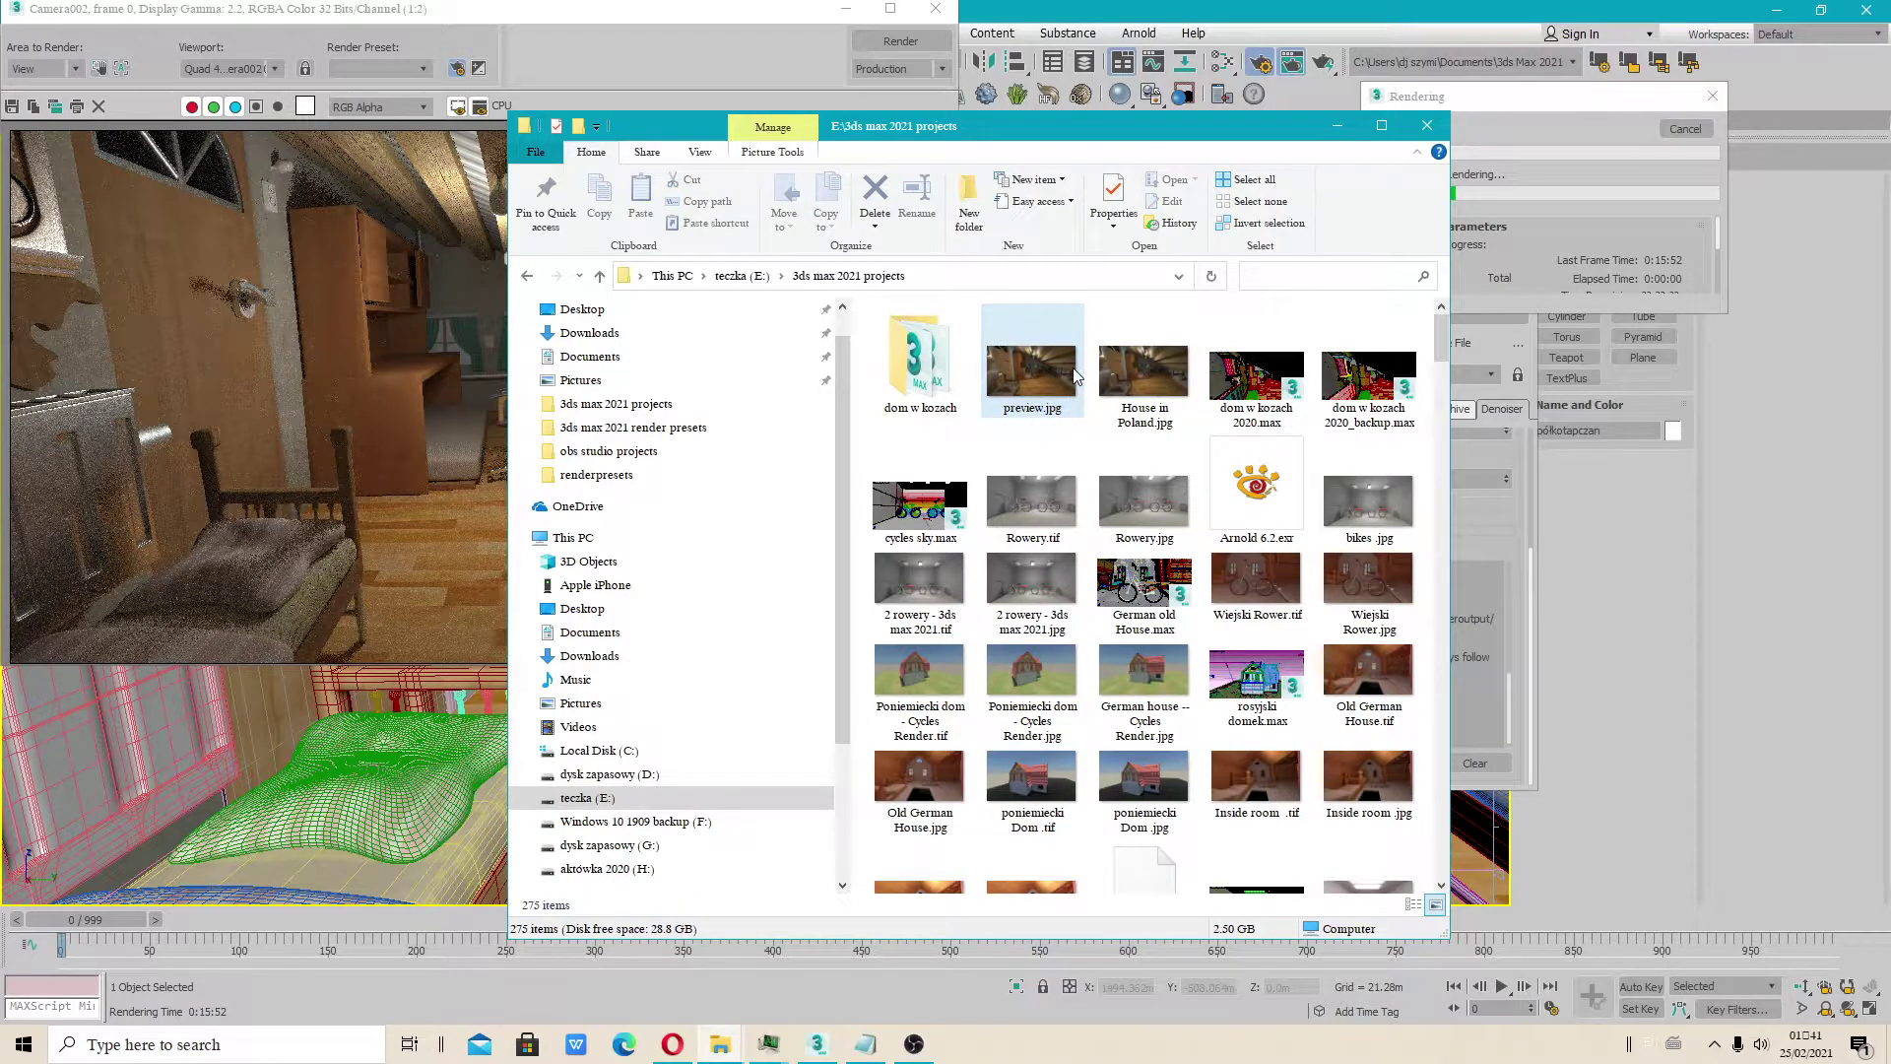
{"action": "double_click", "coordinate": [1074, 378]}
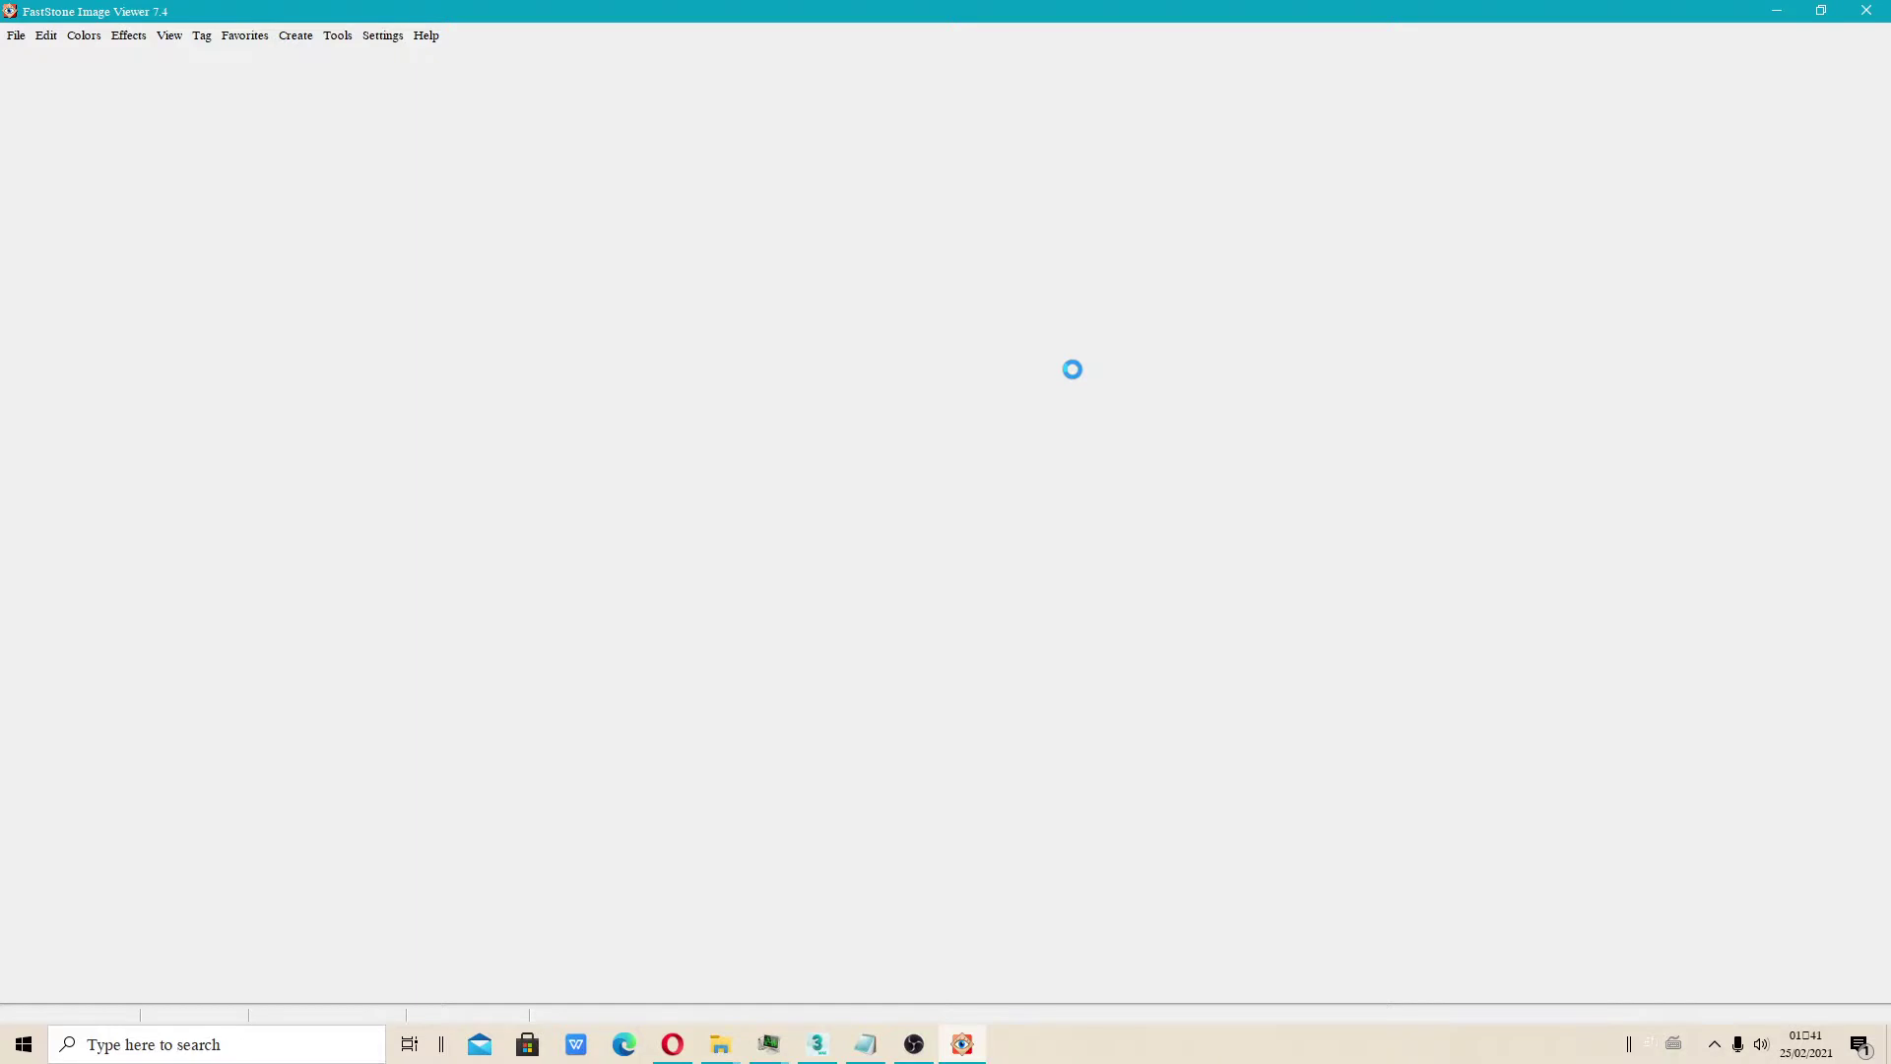
{"action": "scroll", "coordinate": [1026, 658], "scroll_direction": "up", "scroll_amount": 3}
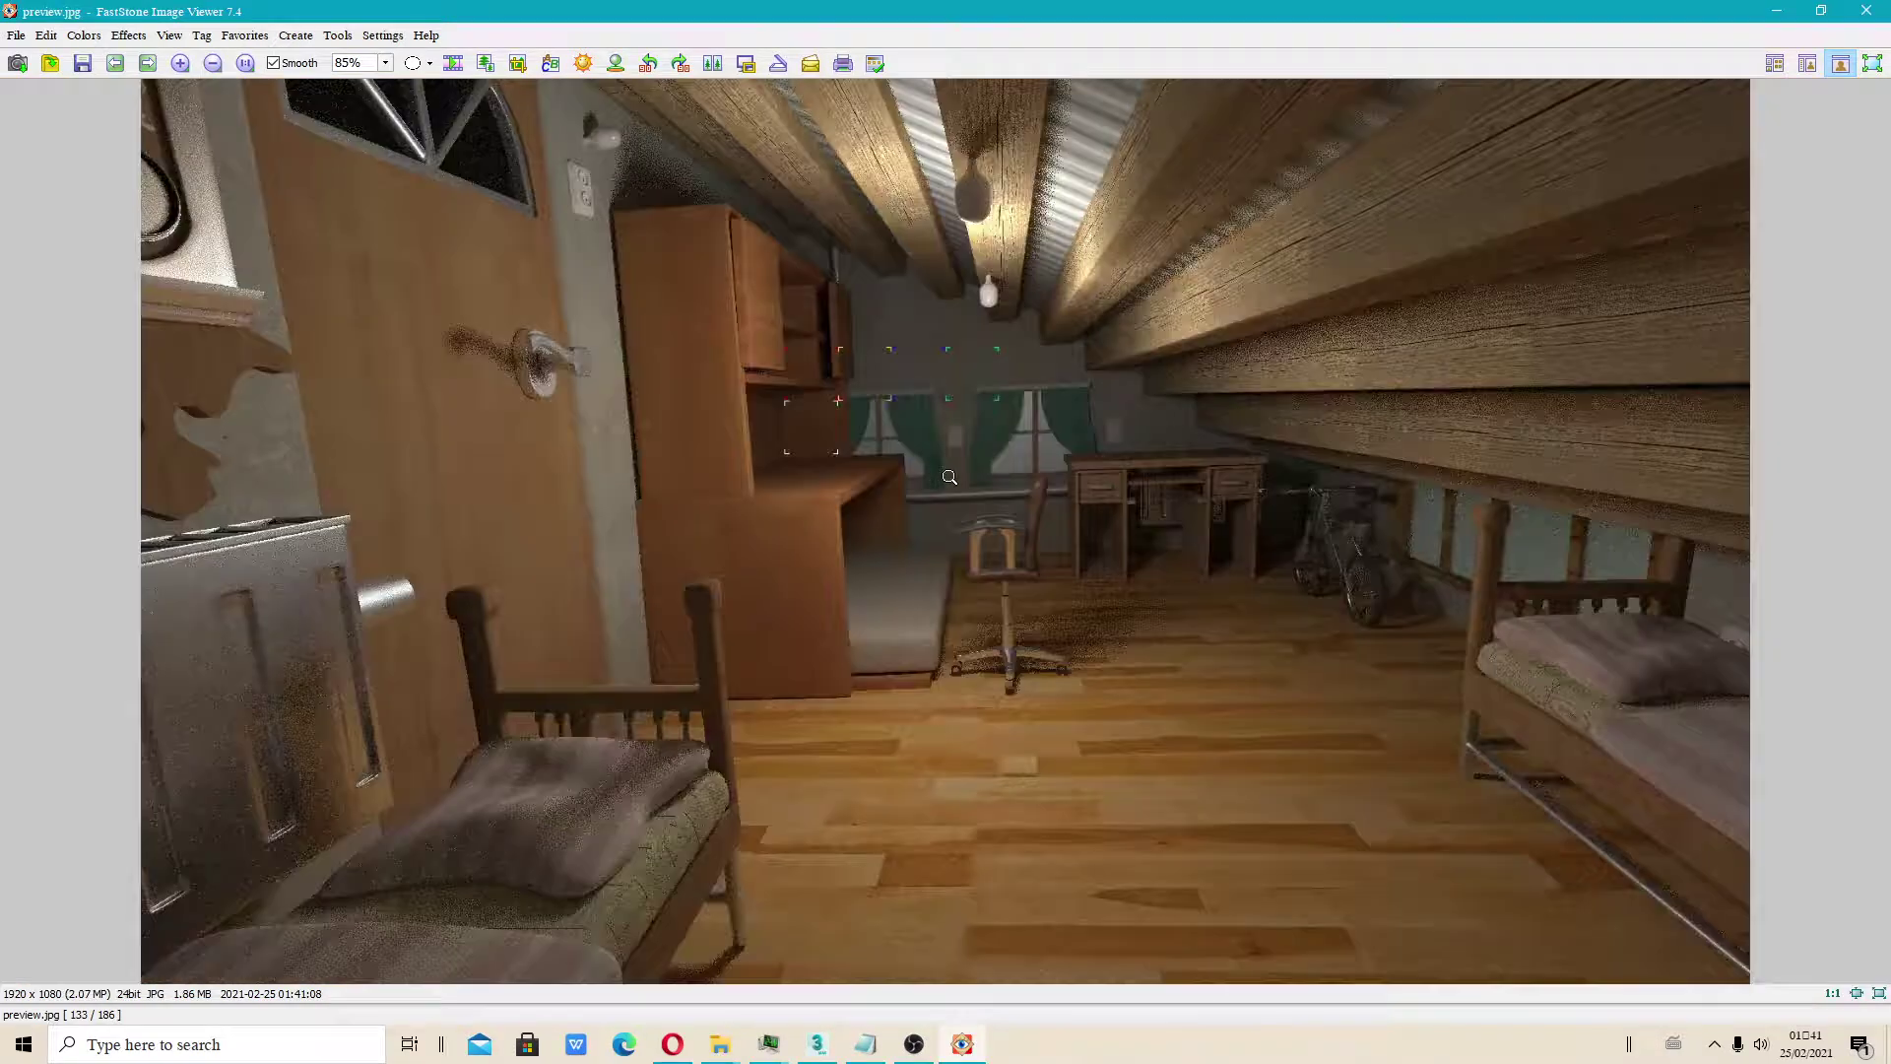
{"action": "left_click", "coordinate": [1866, 10]}
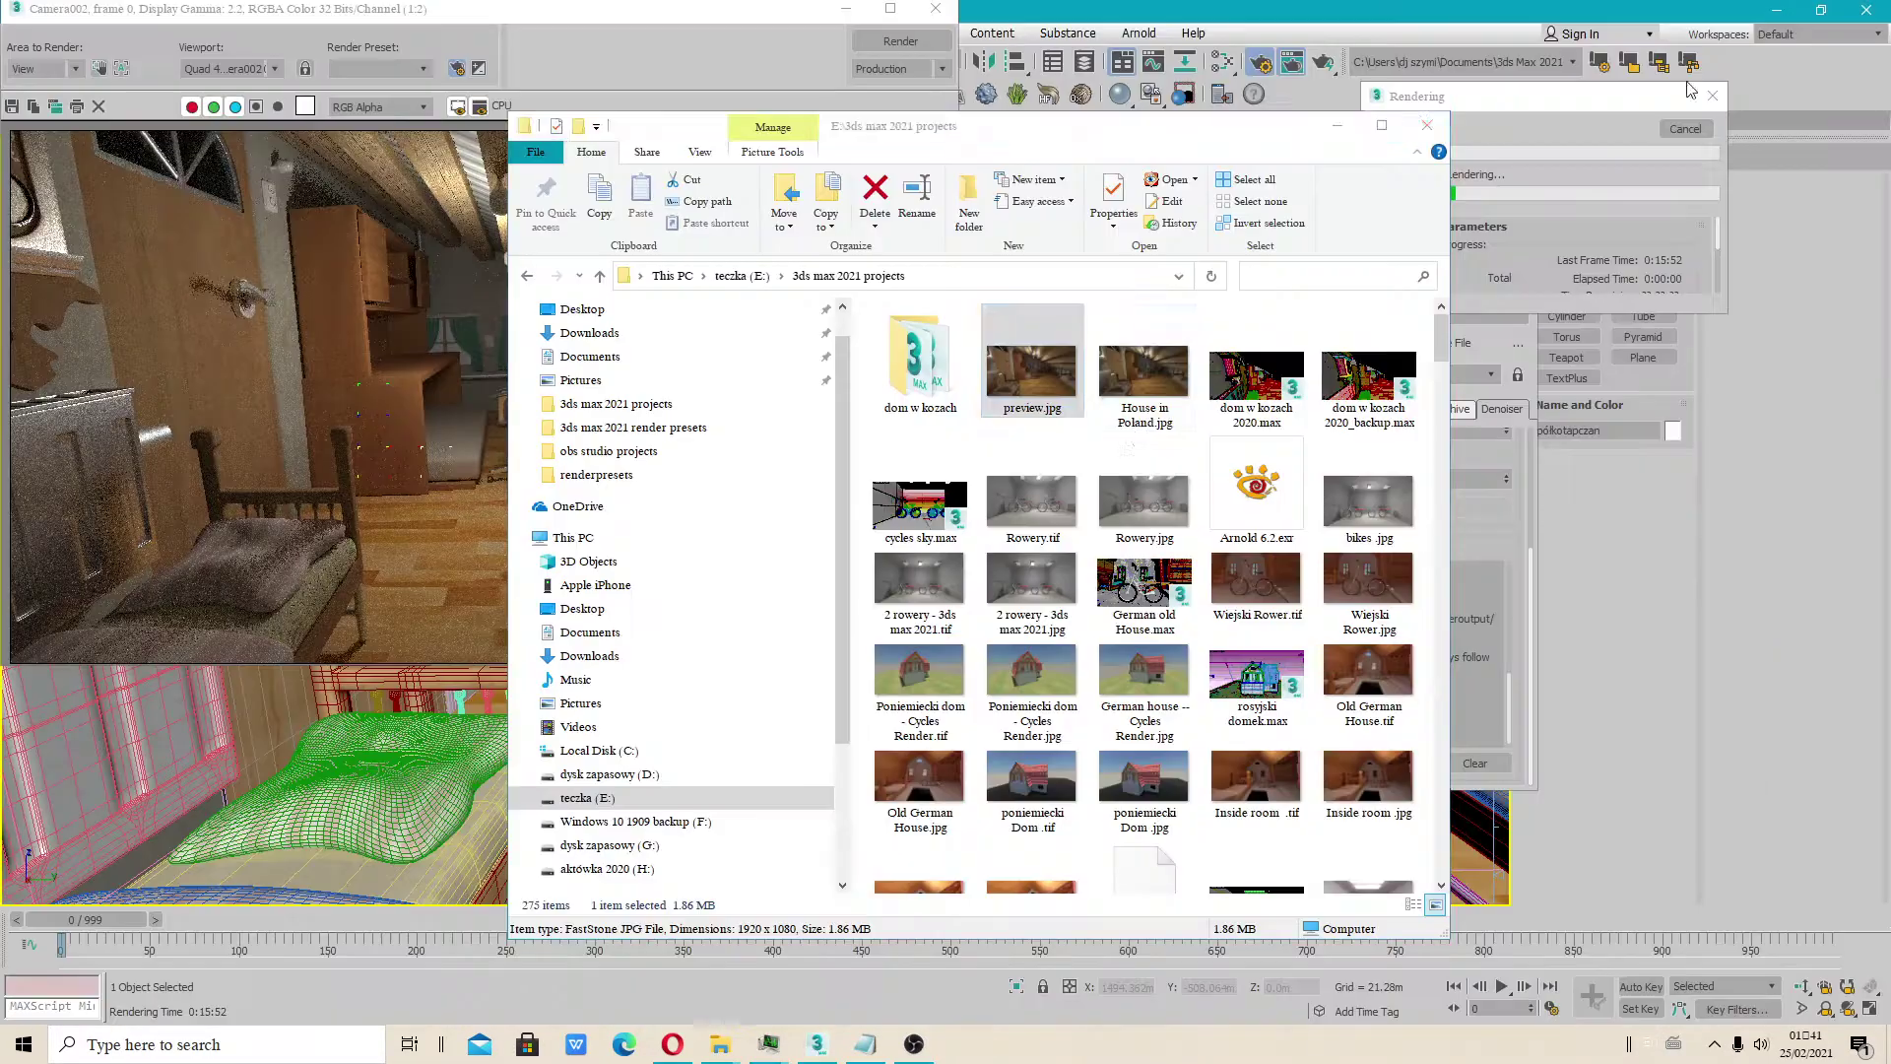
Return to the Camera002 render in 3ds Max and examine the noise around the desk, bicycle, chair, cabinet and curtains
{"action": "left_click", "coordinate": [451, 455]}
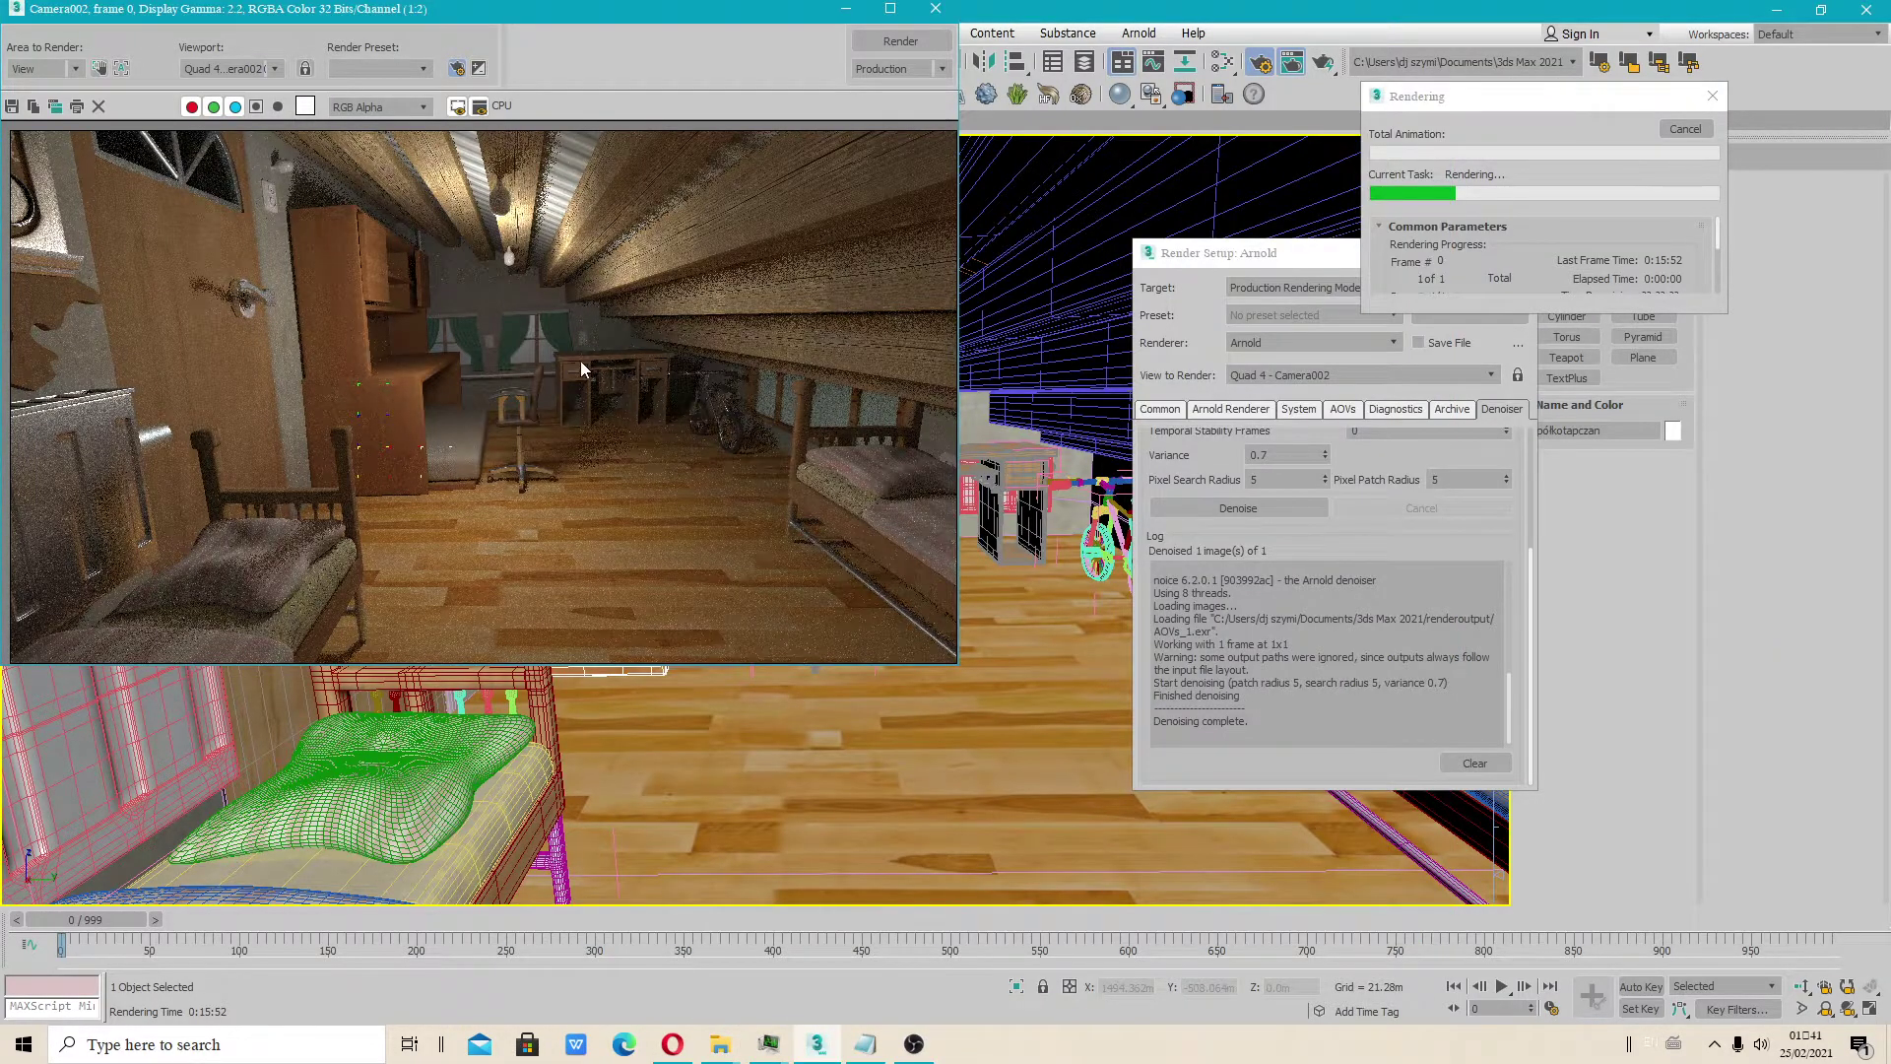
{"action": "scroll", "coordinate": [581, 361], "scroll_direction": "up", "scroll_amount": 1}
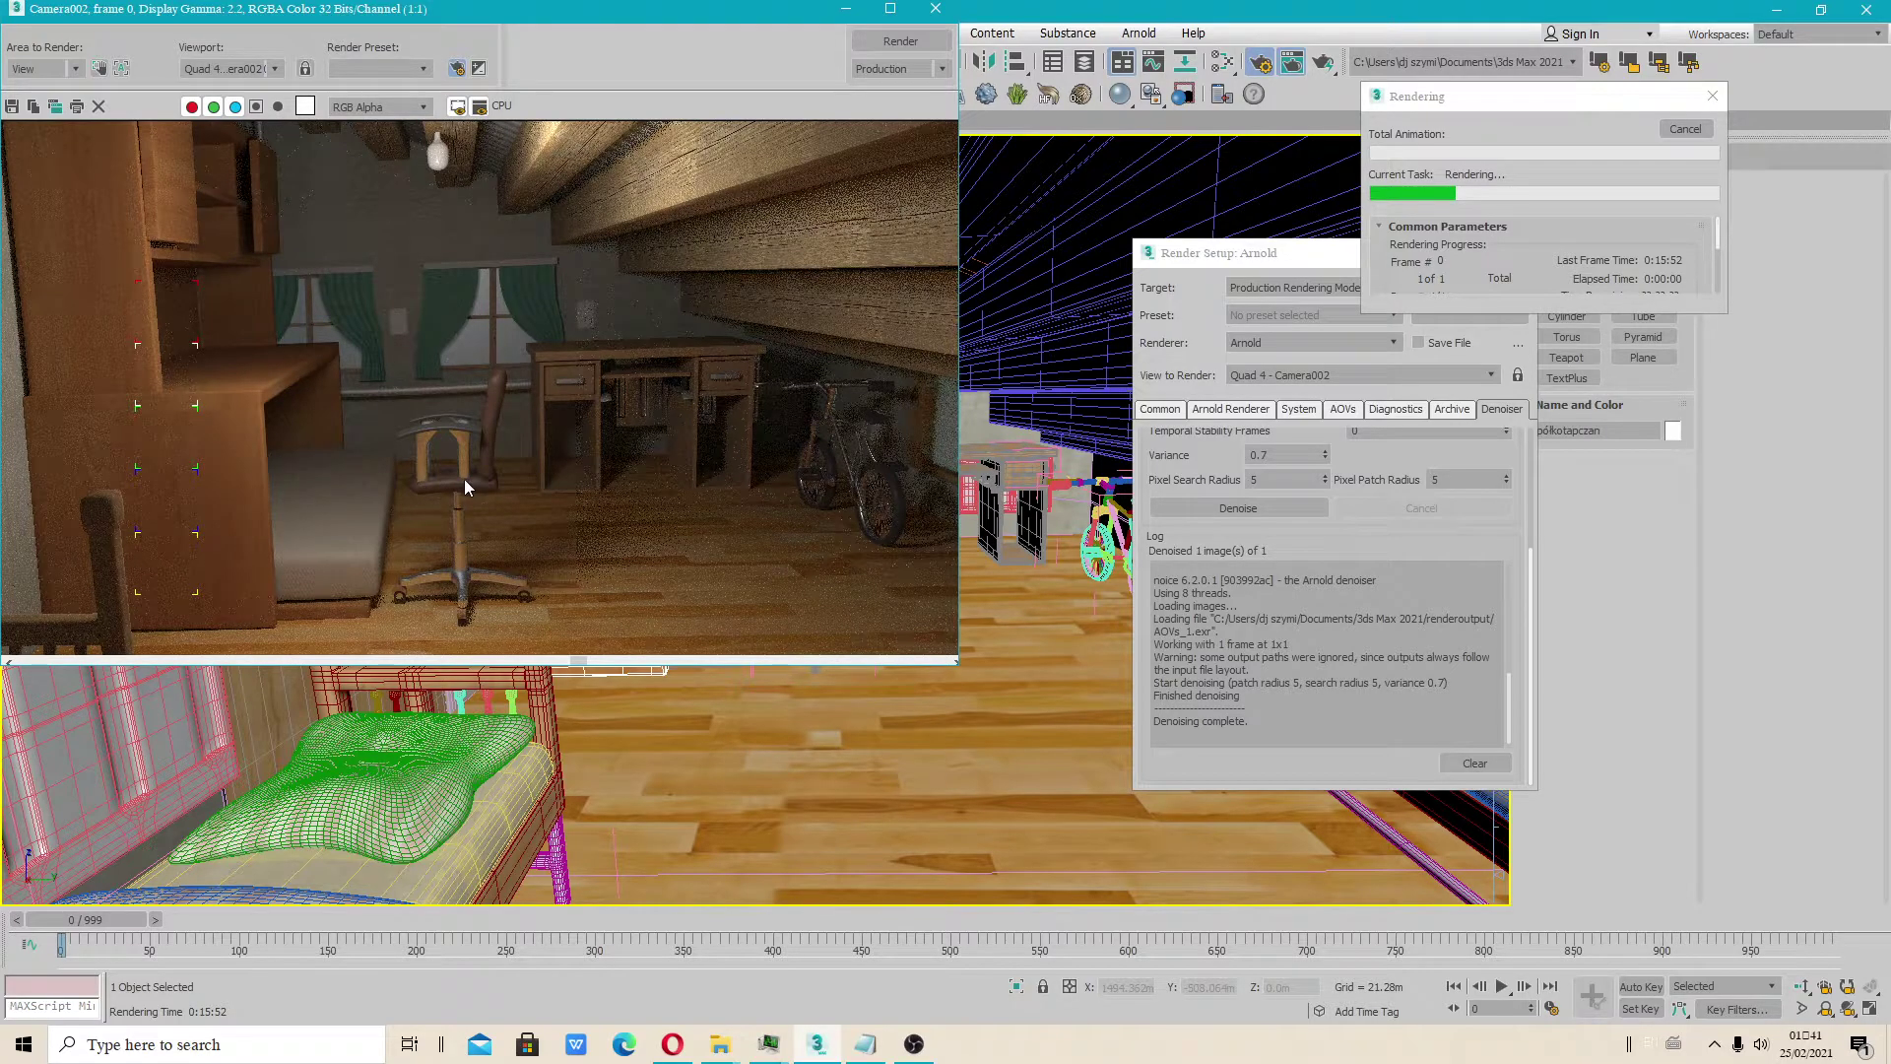
{"action": "scroll", "coordinate": [477, 427], "scroll_direction": "down", "scroll_amount": 1}
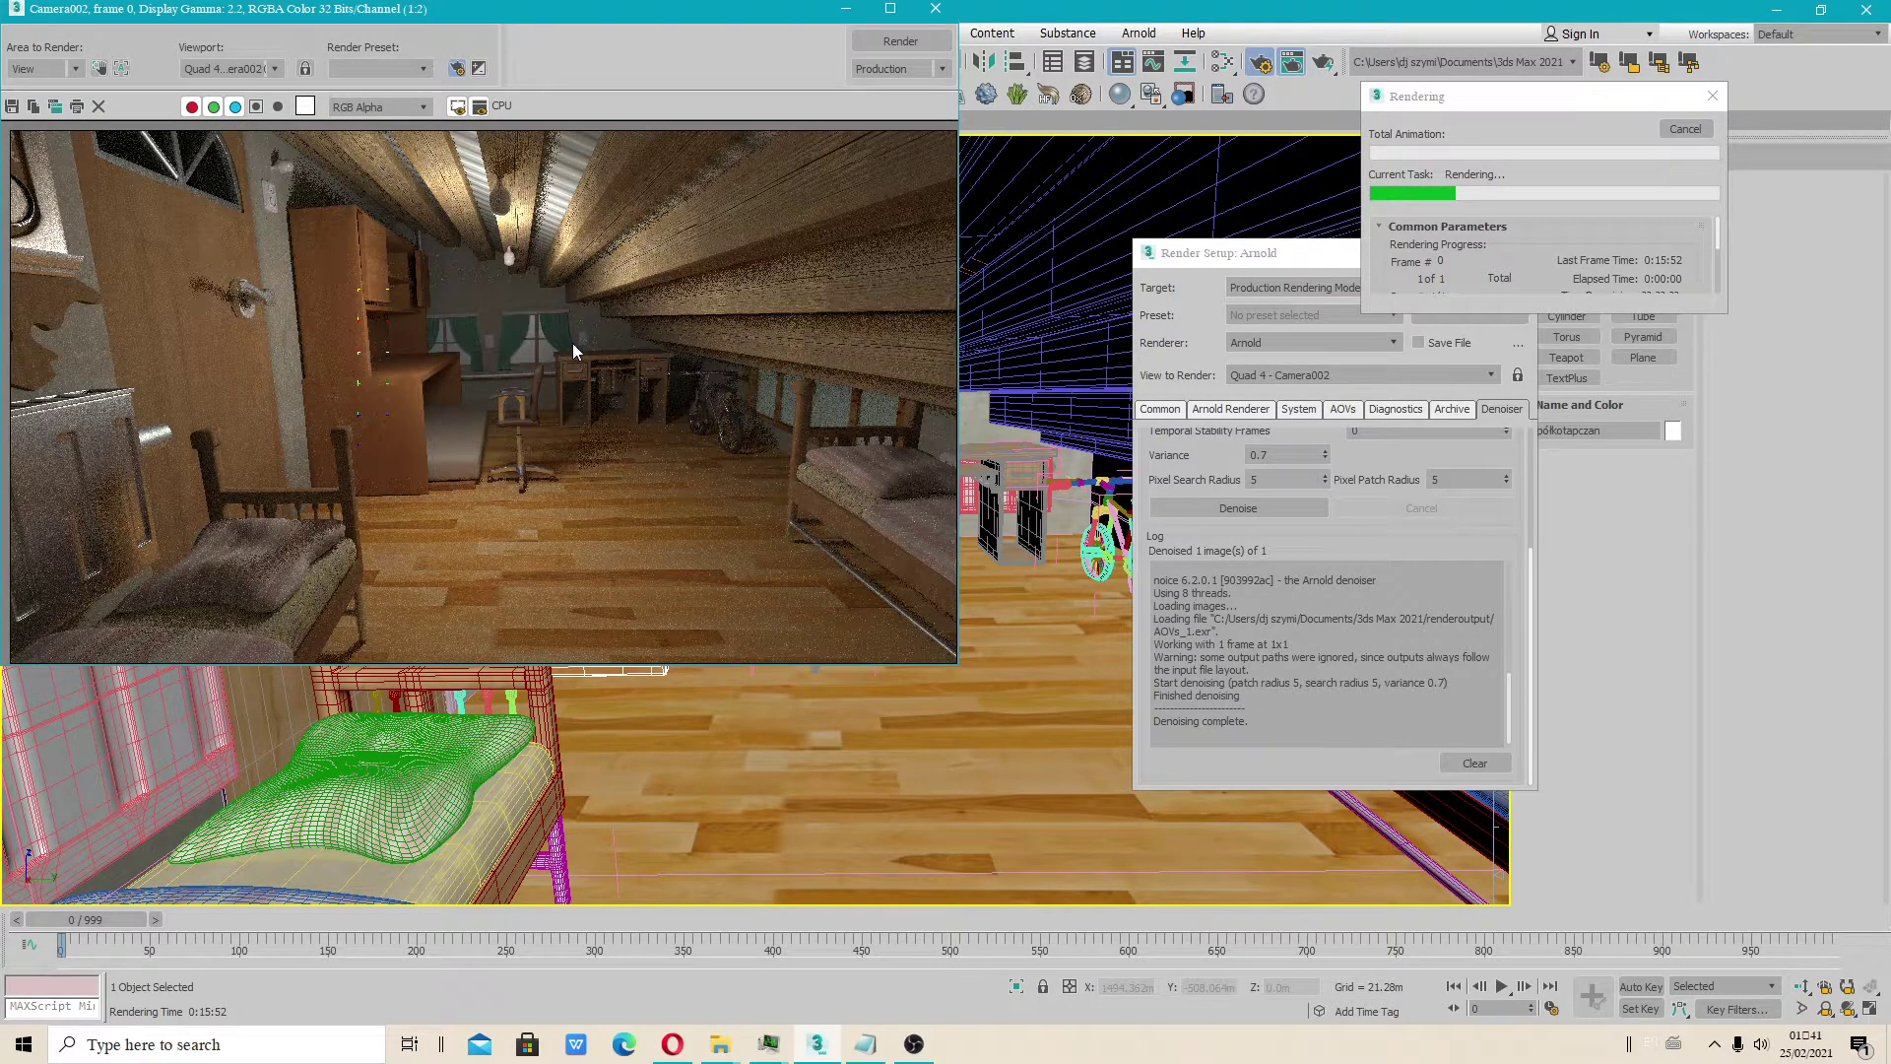
{"action": "scroll", "coordinate": [593, 359], "scroll_direction": "up", "scroll_amount": 1}
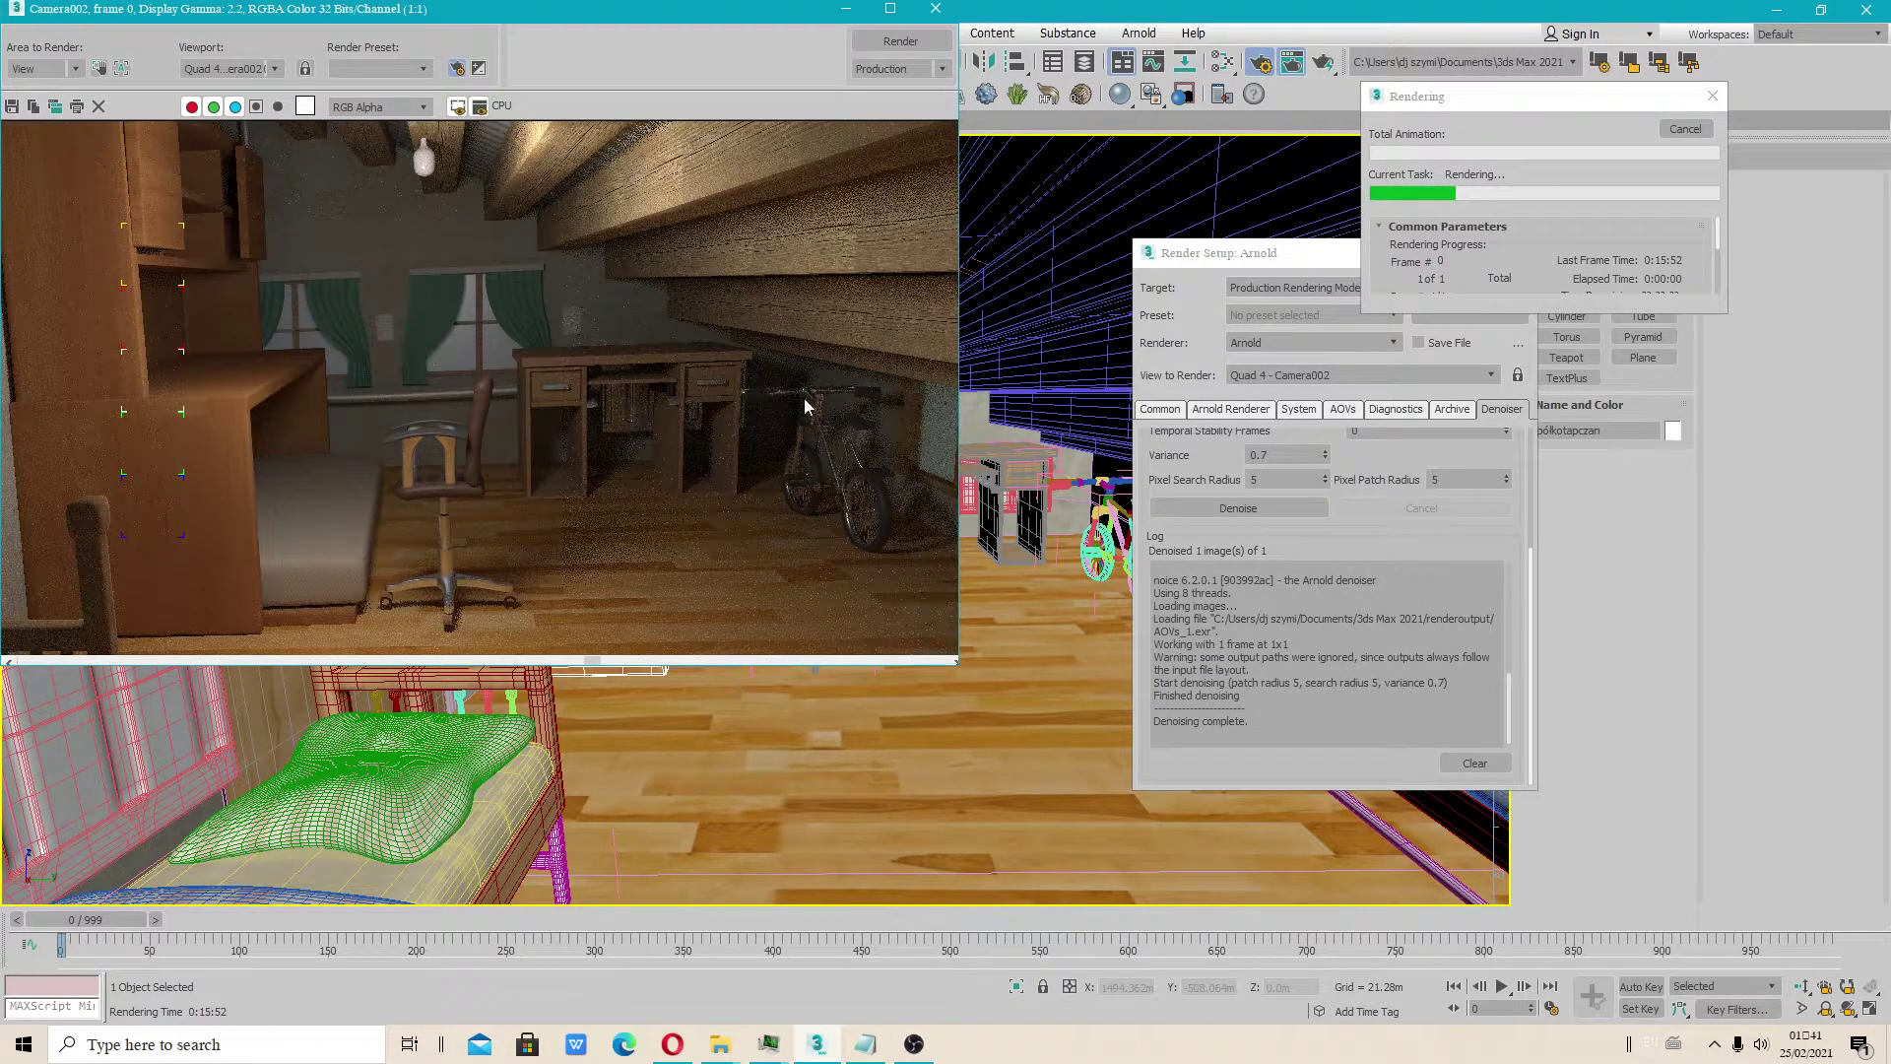
{"action": "scroll", "coordinate": [833, 520], "scroll_direction": "up", "scroll_amount": 1}
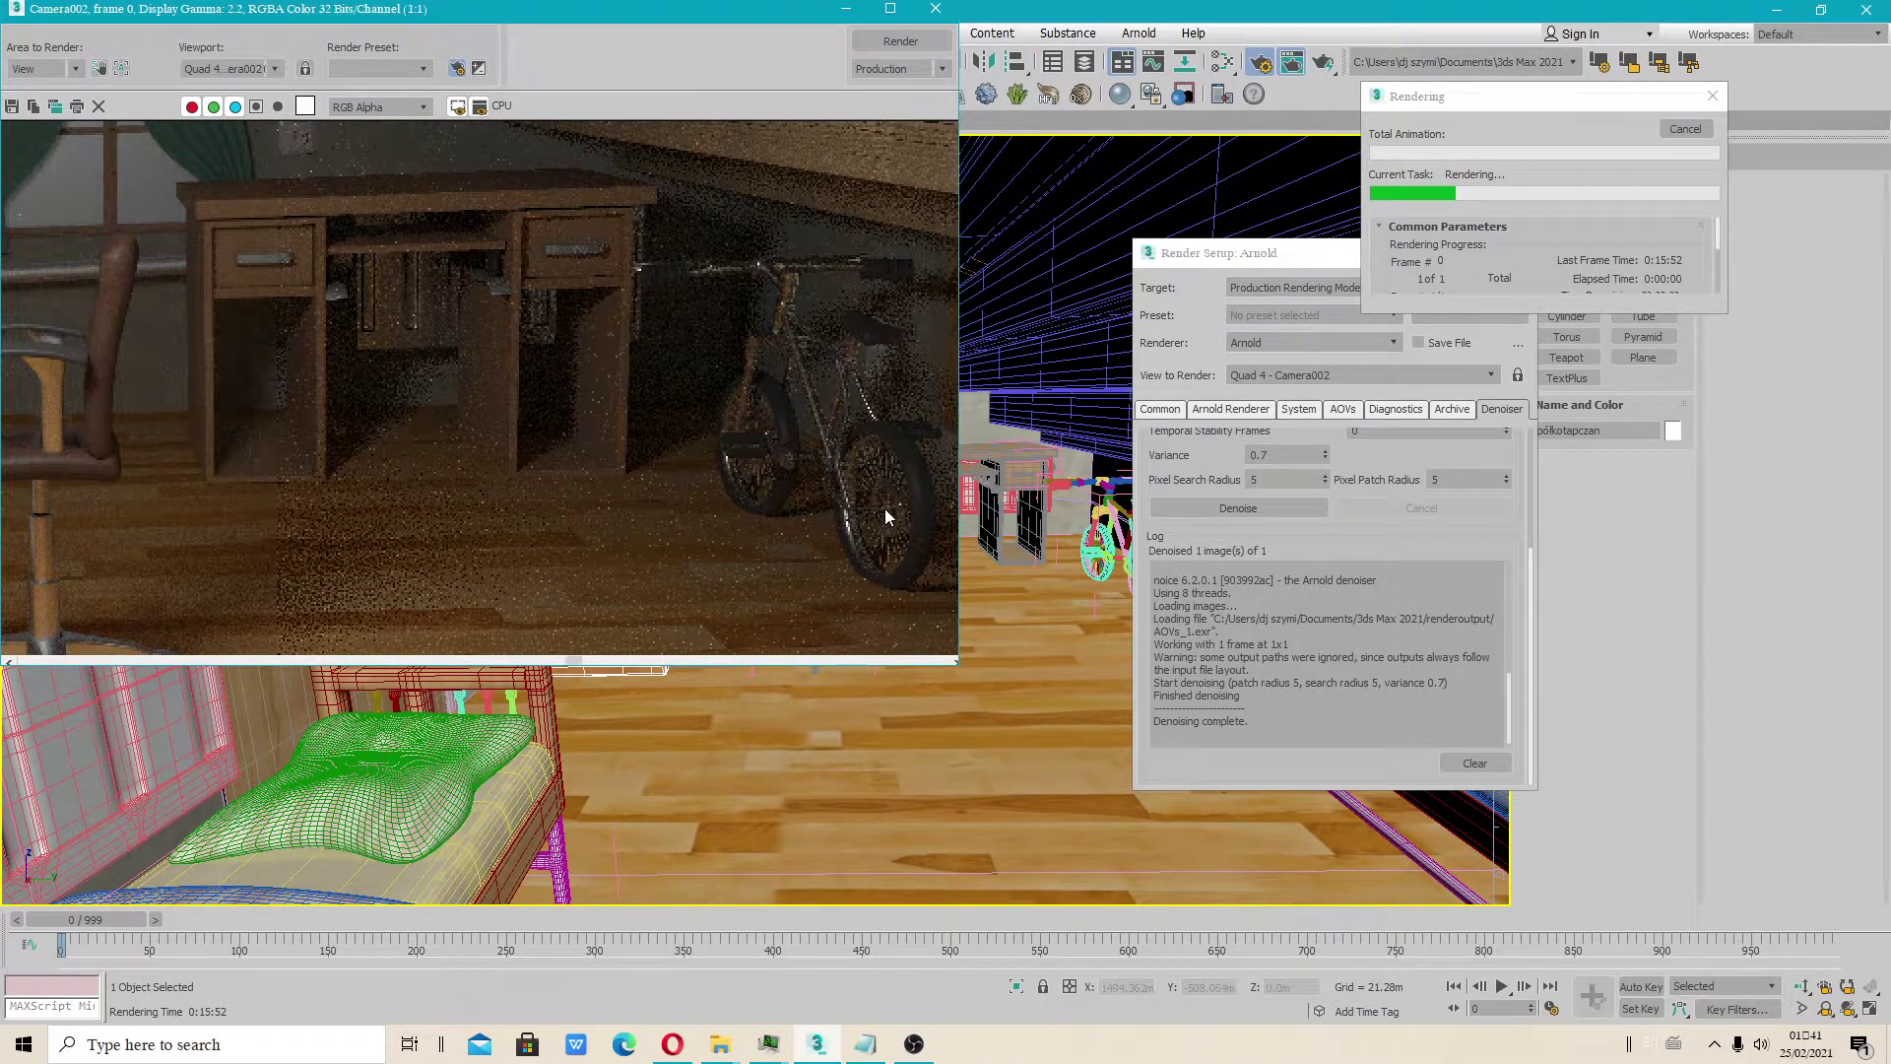
{"action": "scroll", "coordinate": [885, 508], "scroll_direction": "down", "scroll_amount": 1}
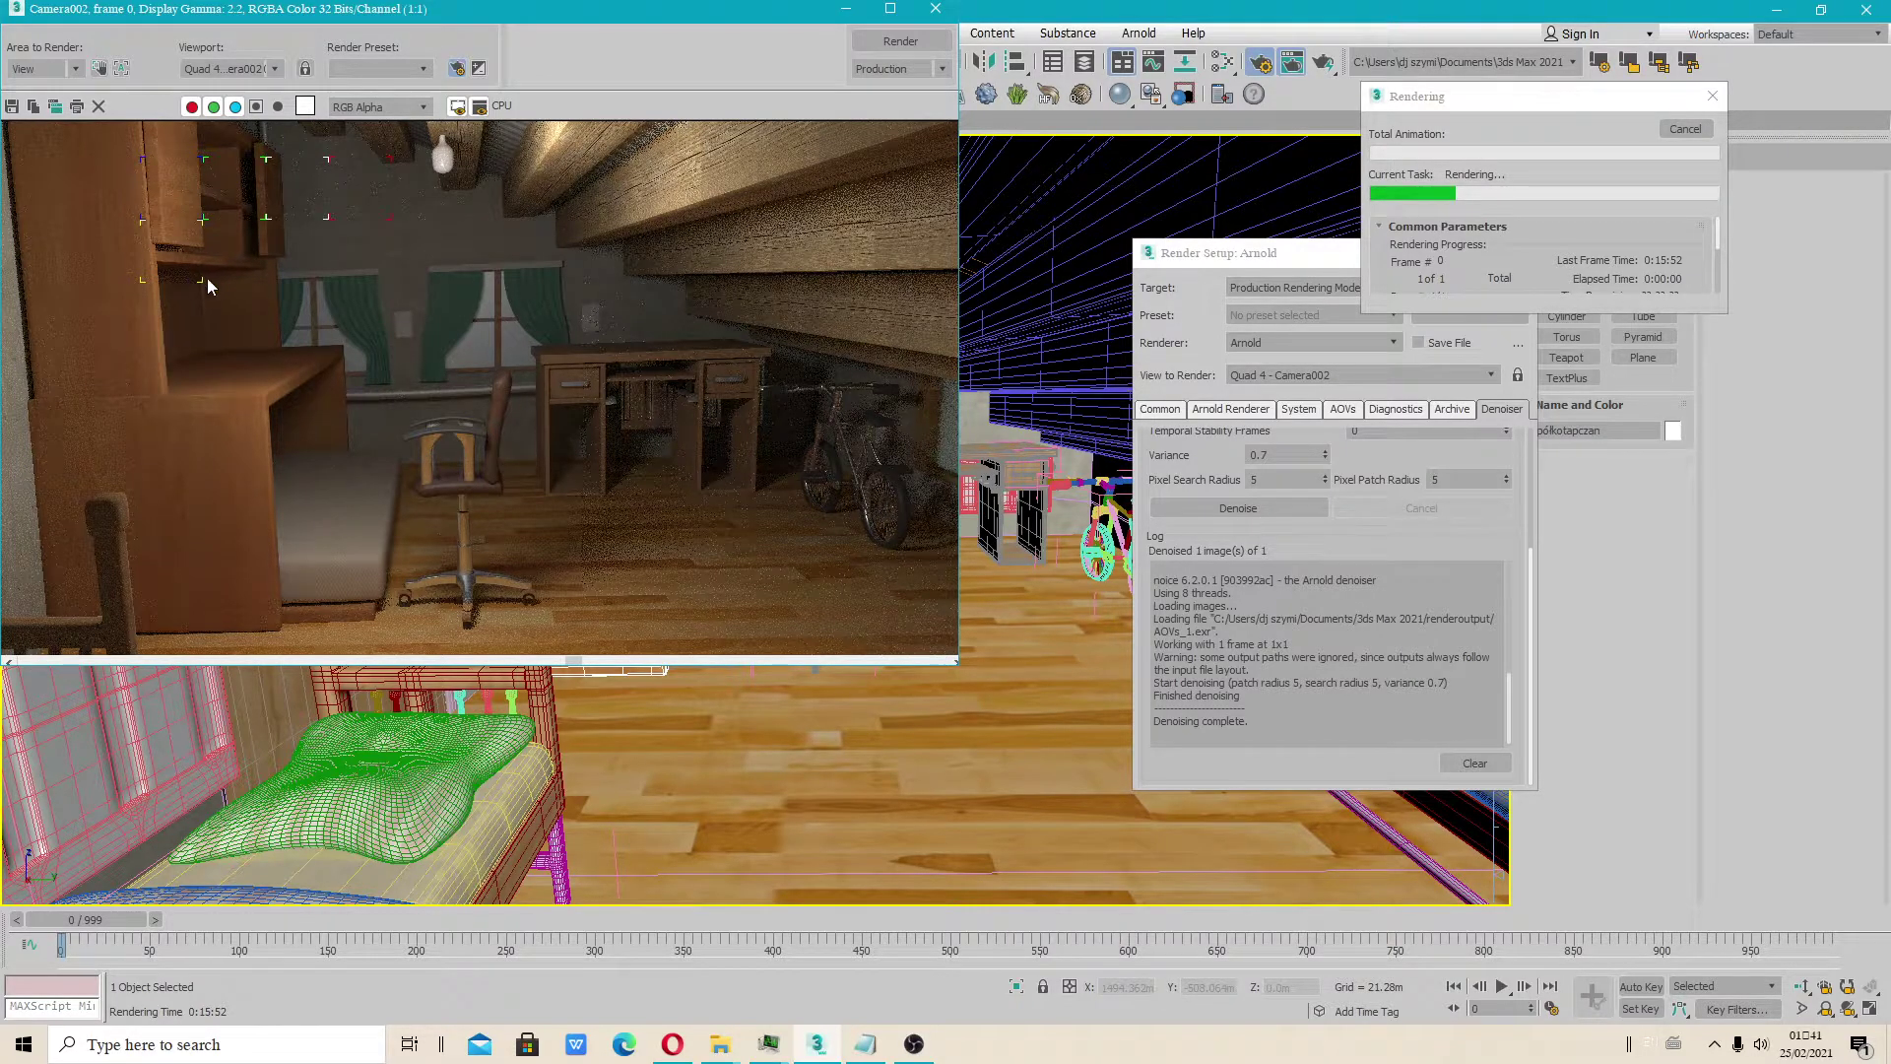
{"action": "scroll", "coordinate": [258, 347], "scroll_direction": "up", "scroll_amount": 3}
{"action": "scroll", "coordinate": [319, 365], "scroll_direction": "down", "scroll_amount": 2}
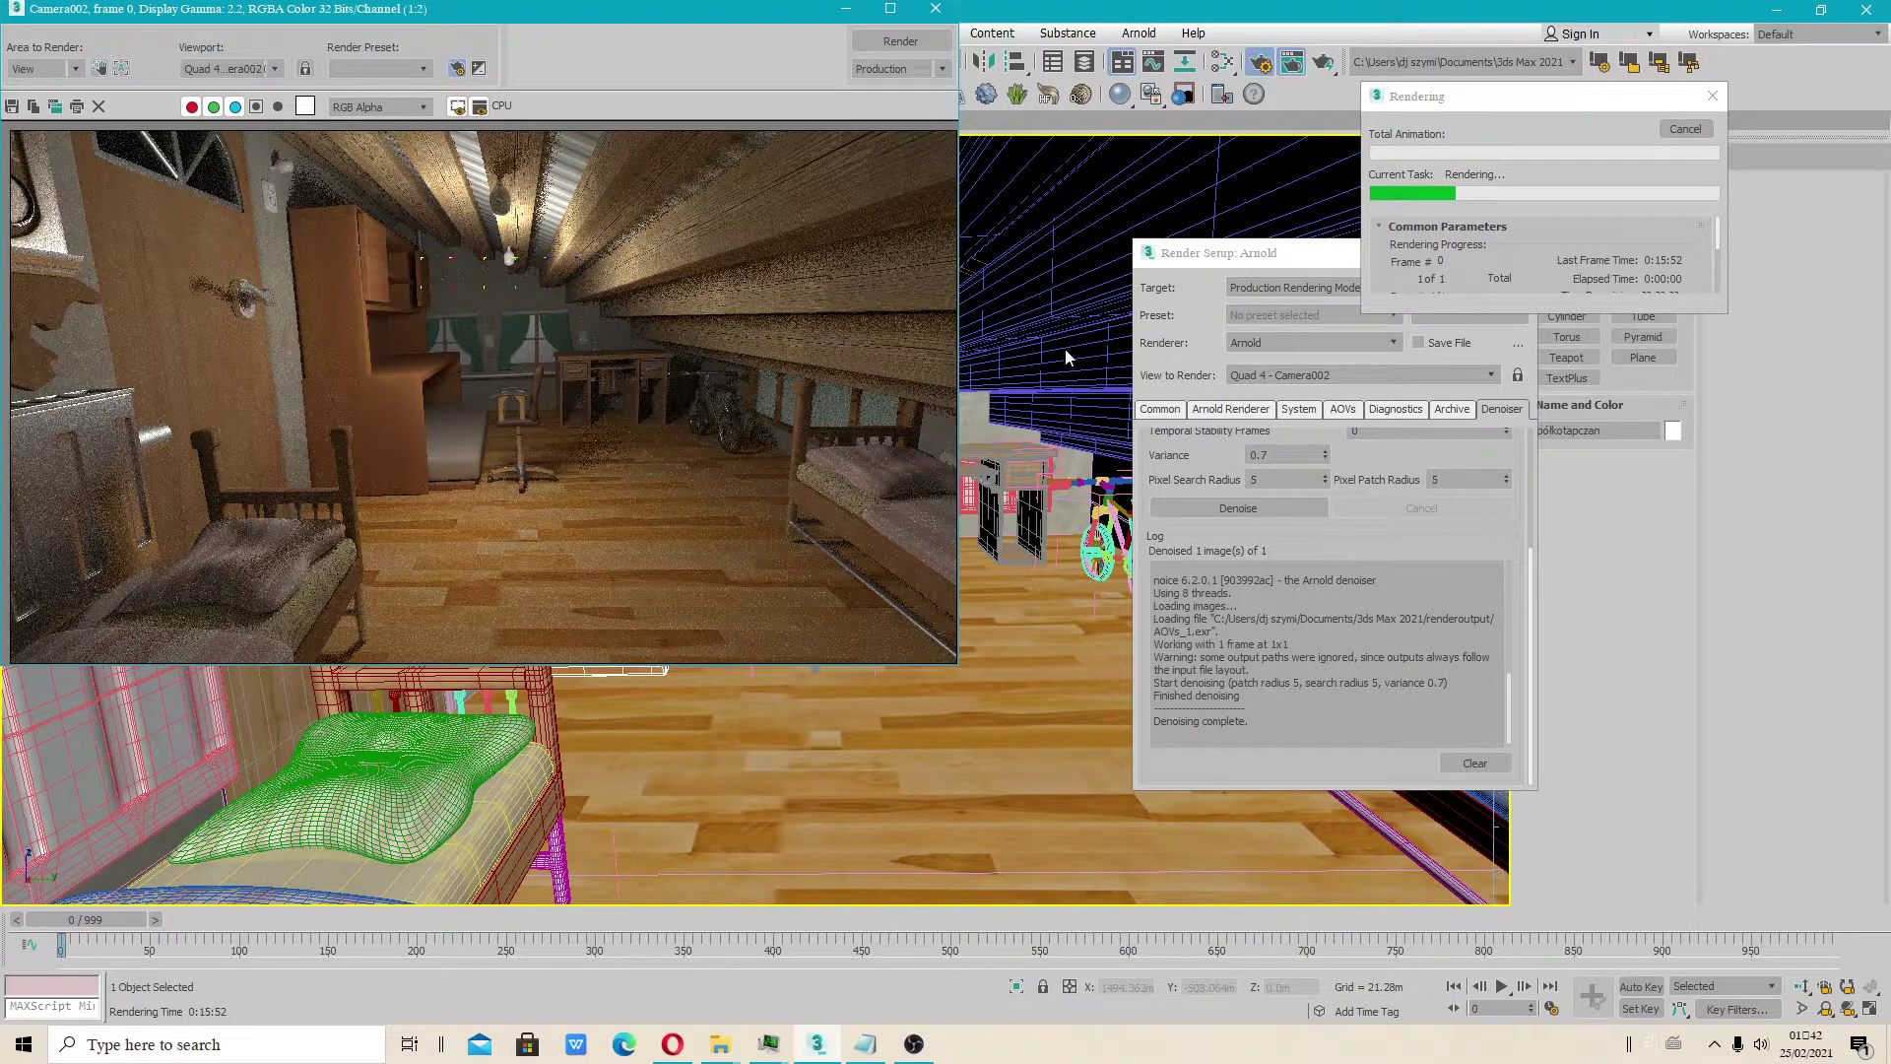
{"action": "scroll", "coordinate": [585, 365], "scroll_direction": "up", "scroll_amount": 1}
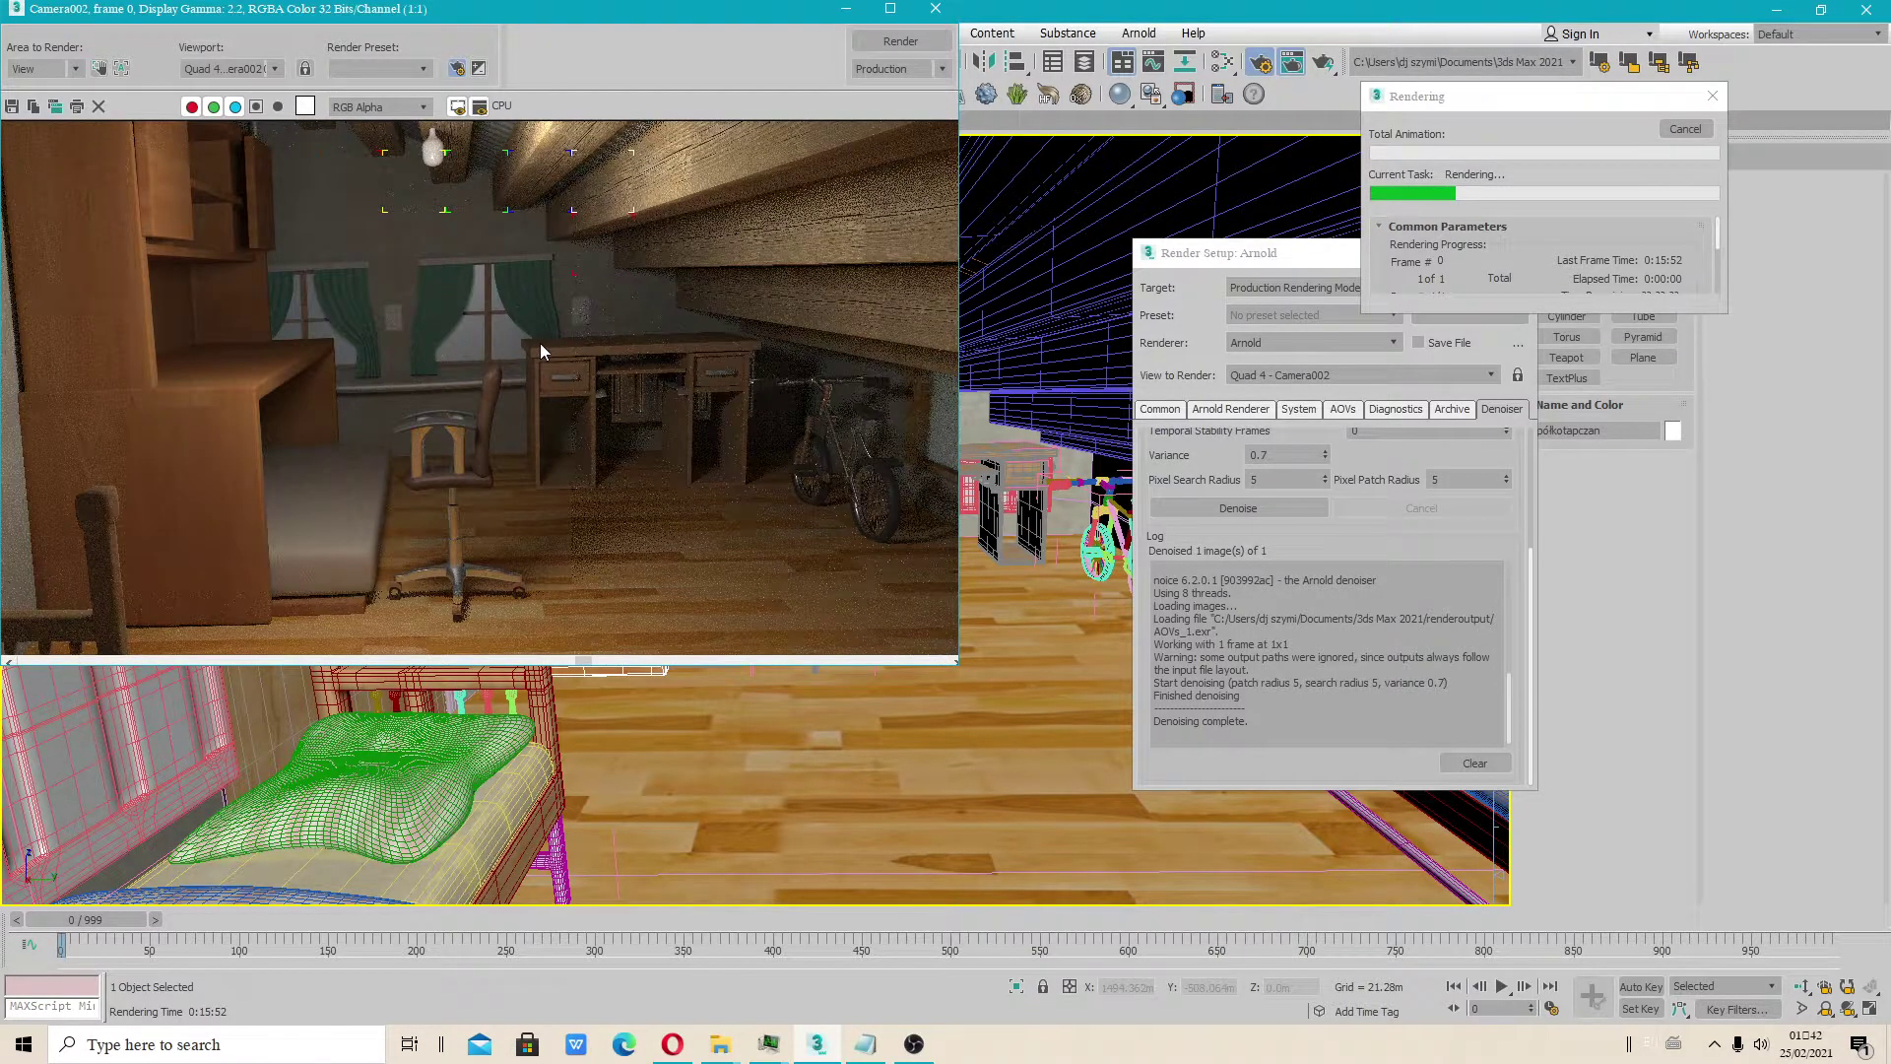
{"action": "scroll", "coordinate": [234, 269], "scroll_direction": "up", "scroll_amount": 1}
{"action": "scroll", "coordinate": [384, 349], "scroll_direction": "down", "scroll_amount": 2}
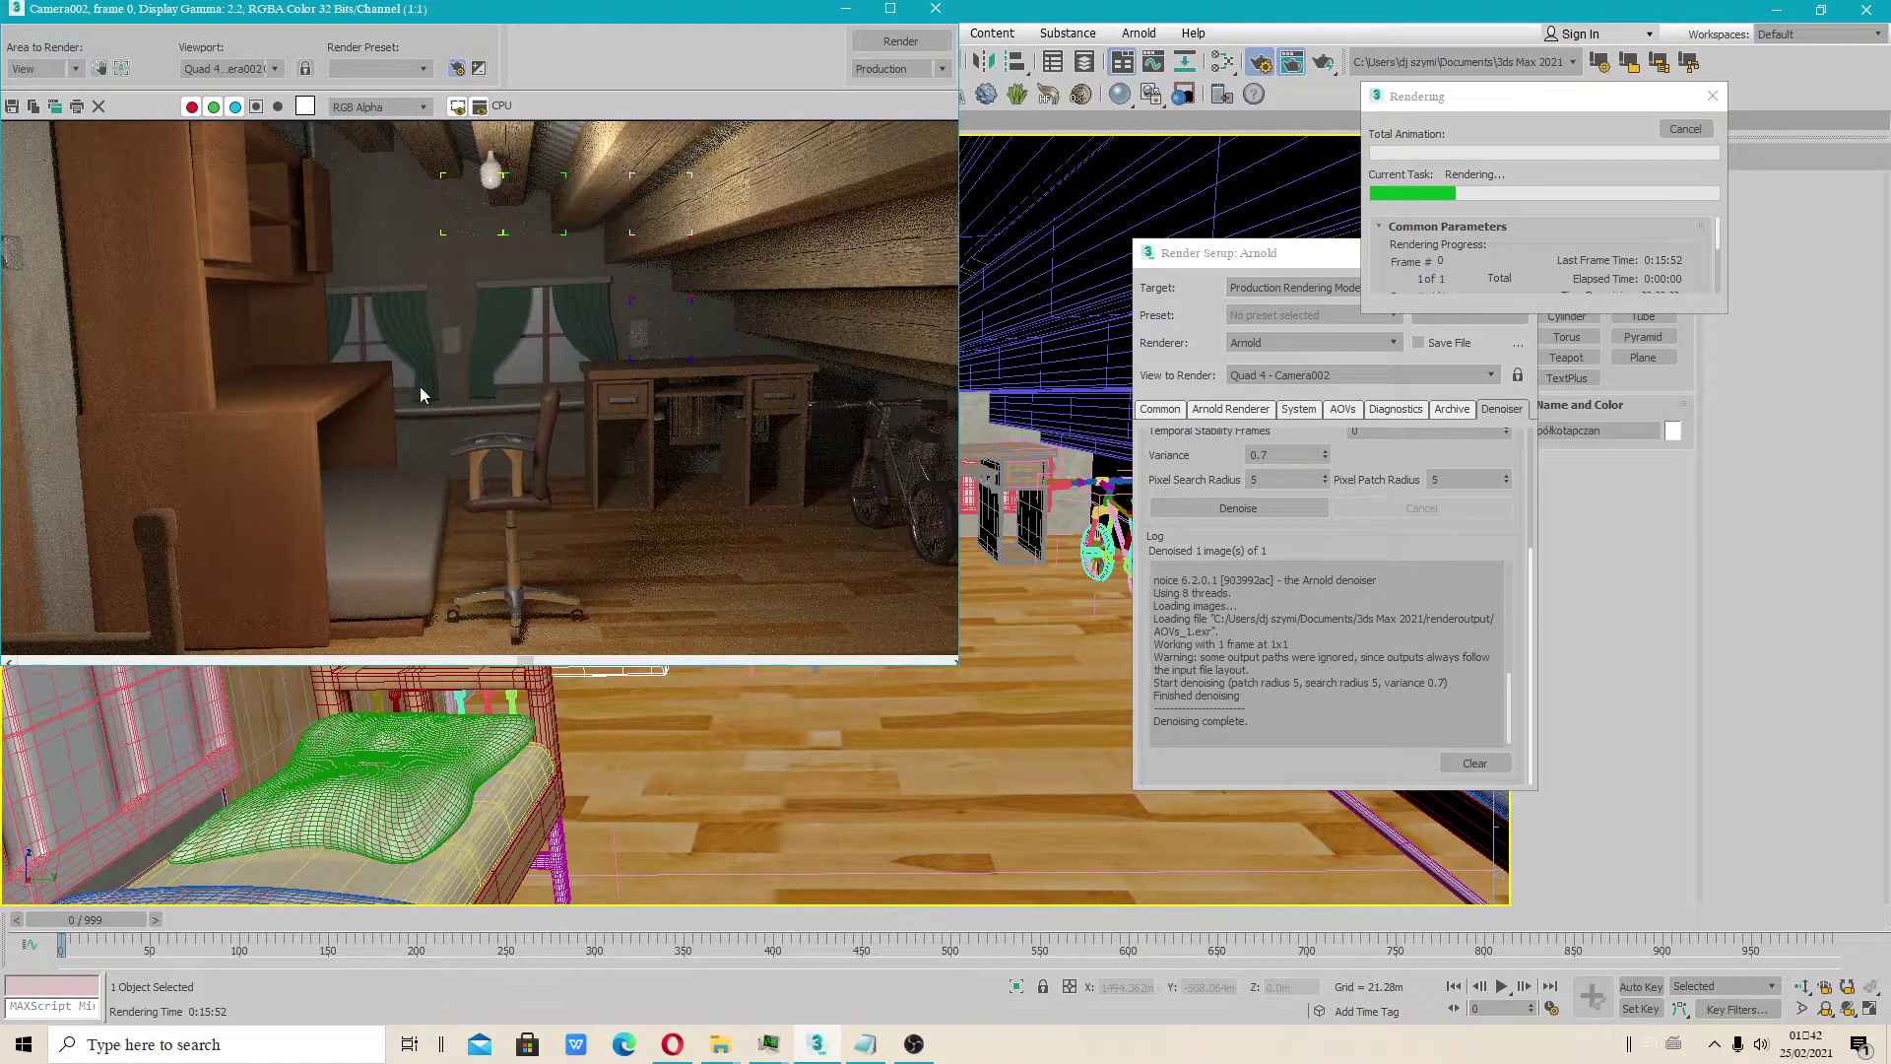
{"action": "scroll", "coordinate": [424, 389], "scroll_direction": "down", "scroll_amount": 1}
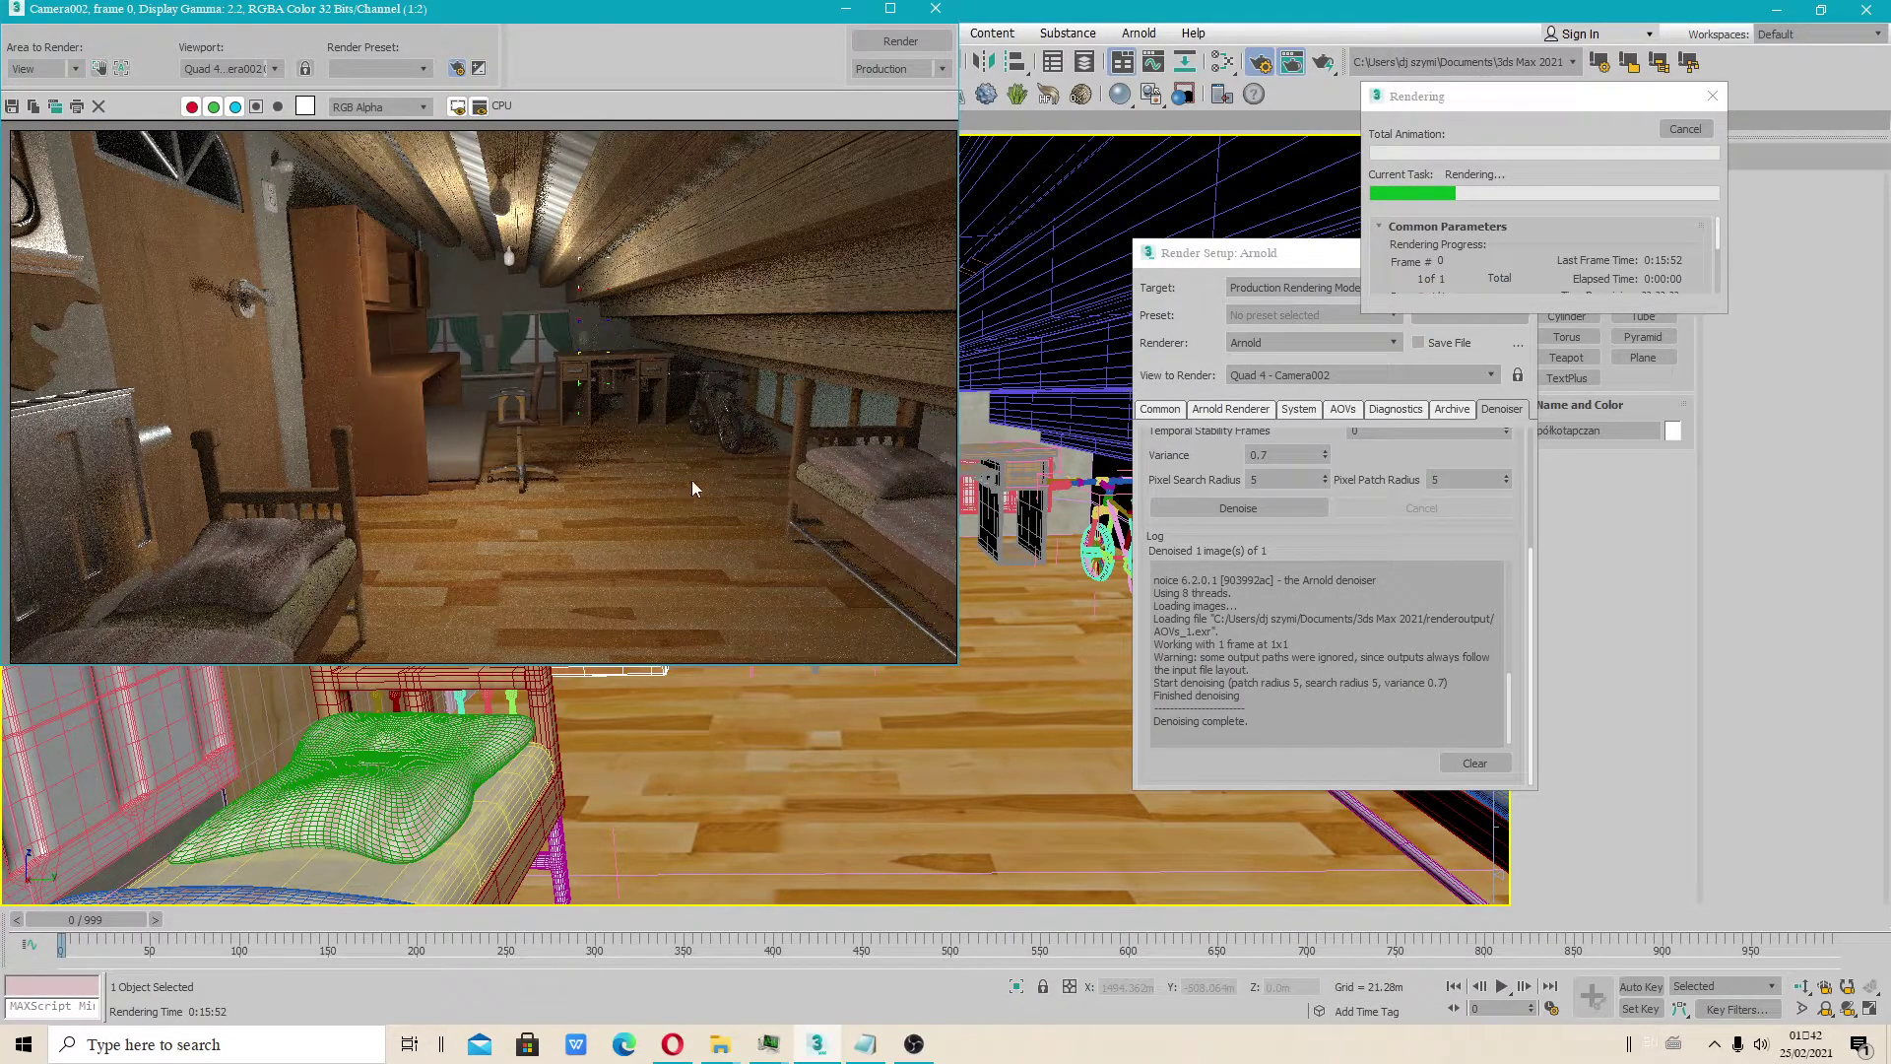